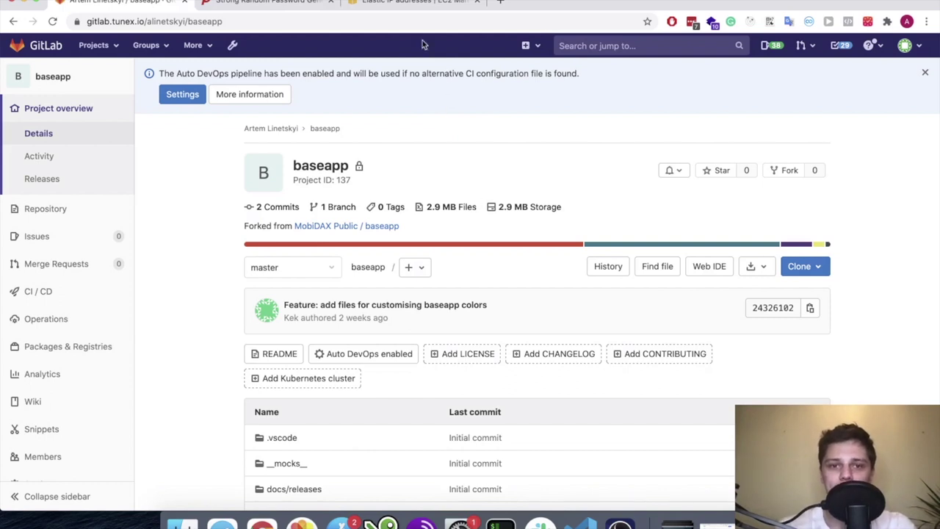
Switch from GitLab to the EC2 Elastic IP addresses page showing 18.188.98.192
left_click(407, 10)
left_click(402, 239)
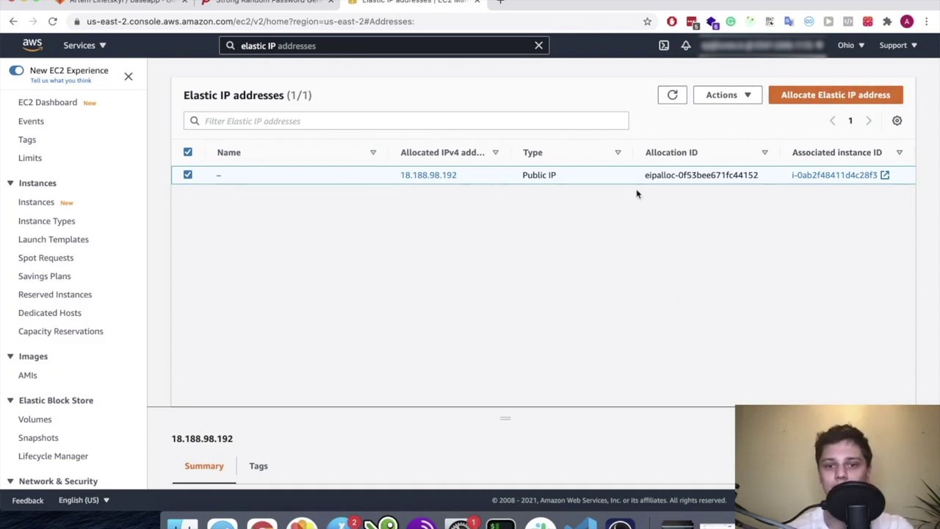
left_click(753, 96)
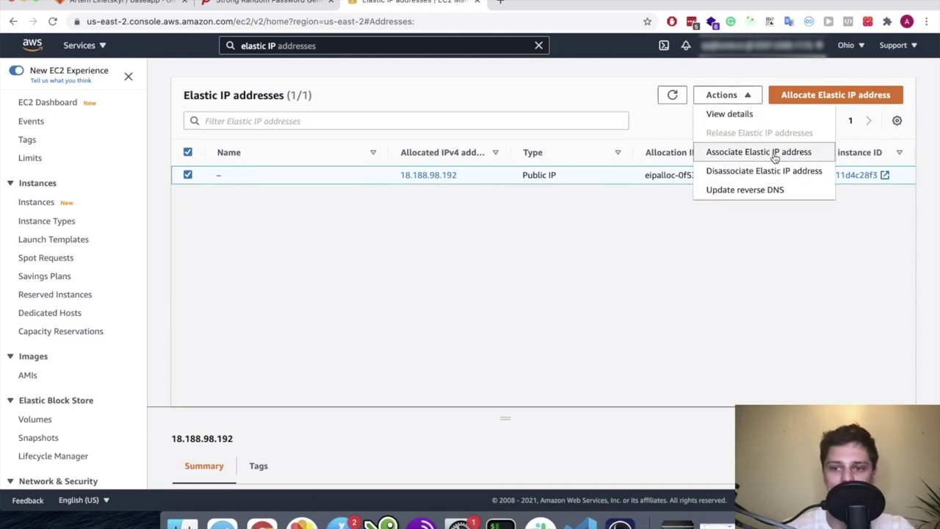
left_click(608, 244)
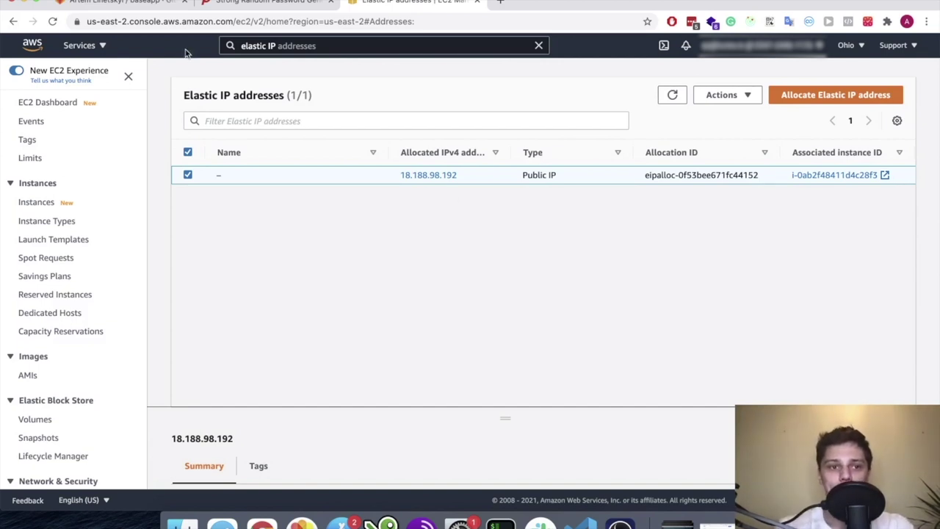
left_click(110, 3)
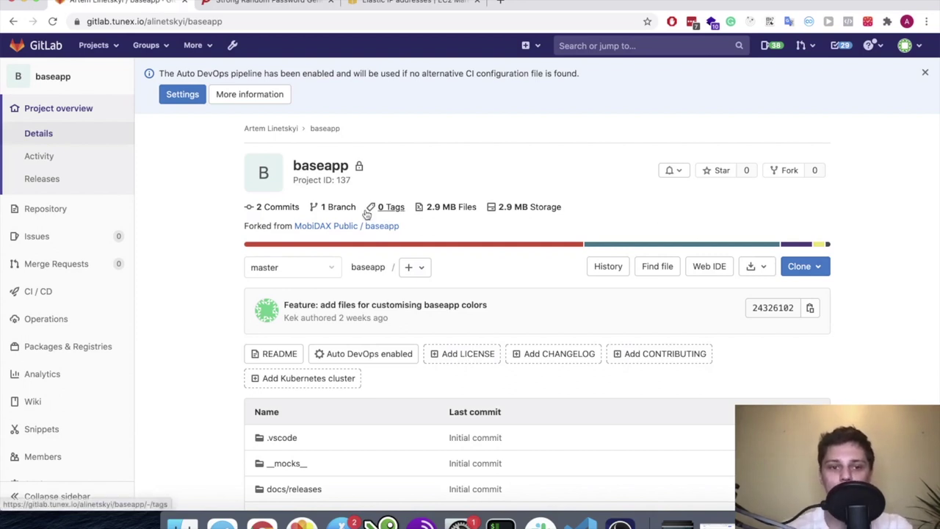
Open the baseapp project's Container Registry under Packages & Registries
scroll(352, 147, "down", 1)
scroll(337, 107, "up", 1)
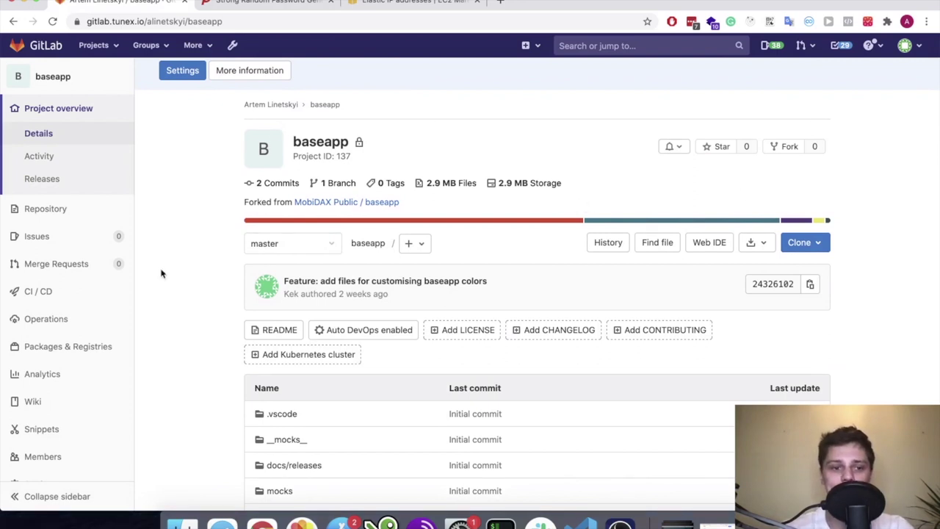
scroll(161, 271, "down", 1)
left_click(65, 348)
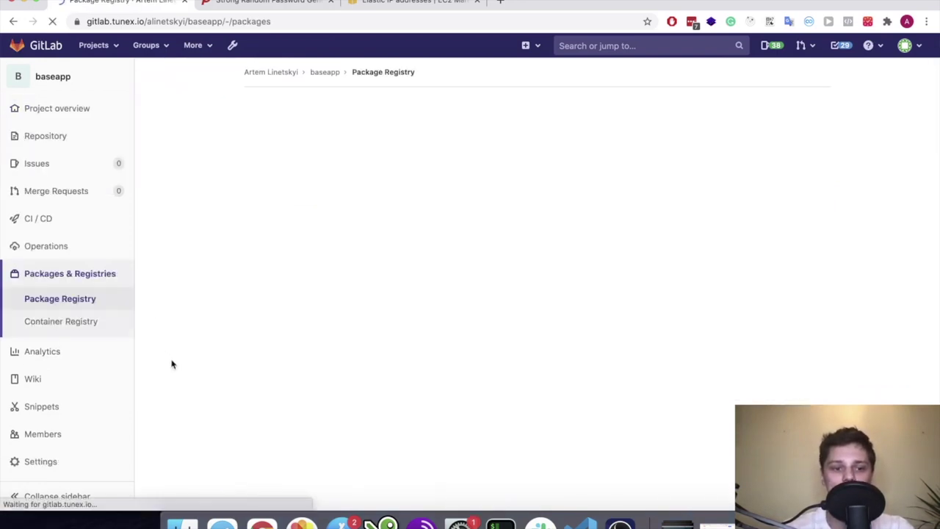
left_click(93, 326)
Copy the docker build command from the registry's CLI Commands section
scroll(389, 268, "down", 1)
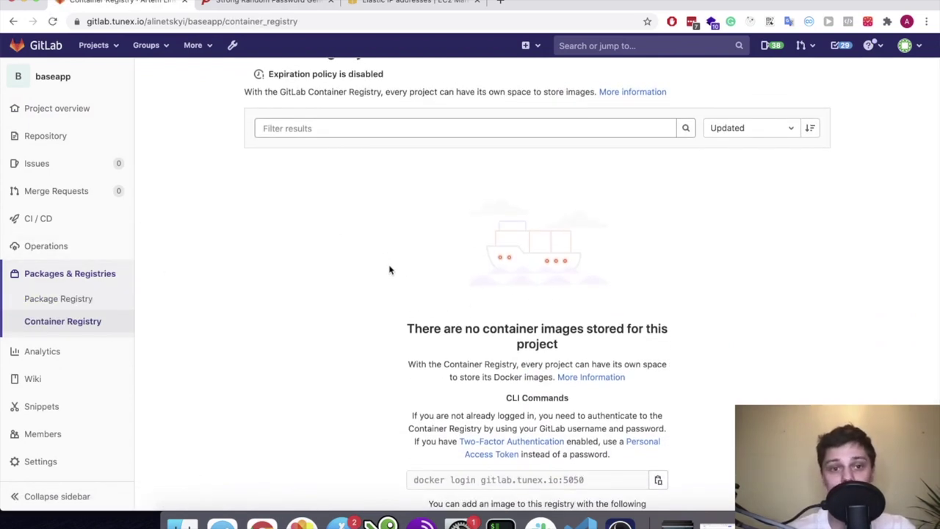
scroll(389, 269, "down", 4)
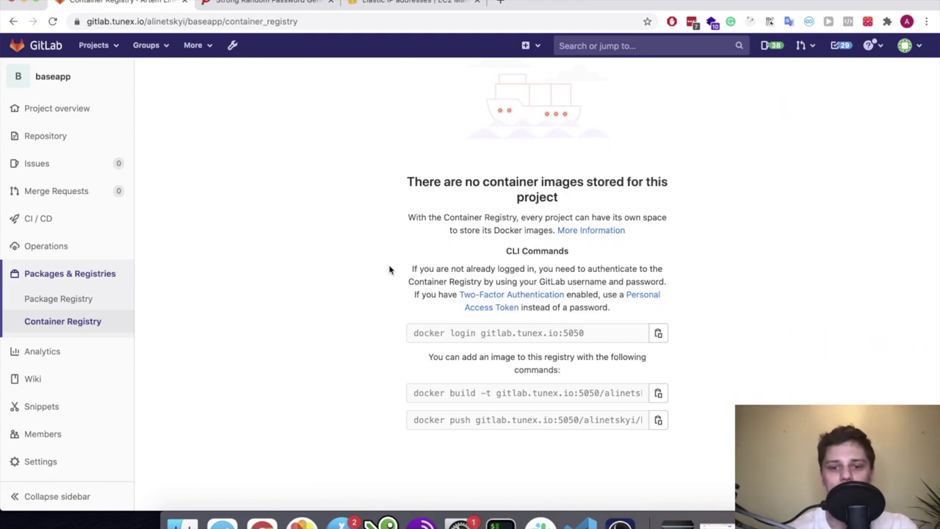
scroll(526, 397, "right", 3)
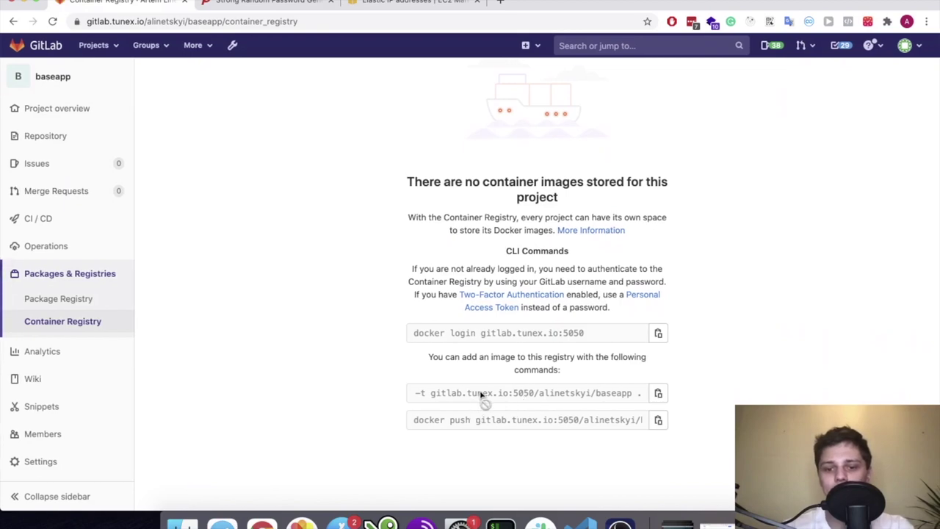
left_click(658, 393)
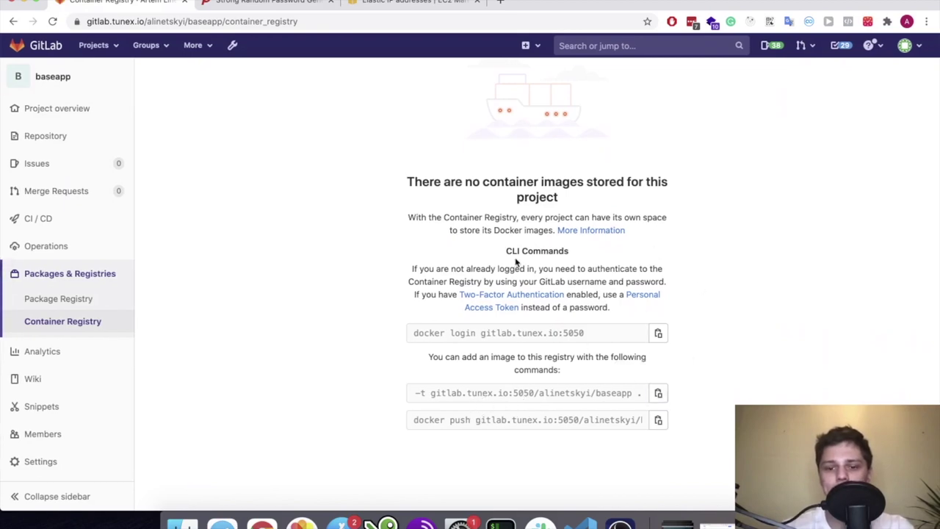
In the VS Code terminal, recall the earlier docker build command and select its REACT_APP_BUILD_VERSION=Enterprise prefix
key("ctrl+Up")
left_click(604, 308)
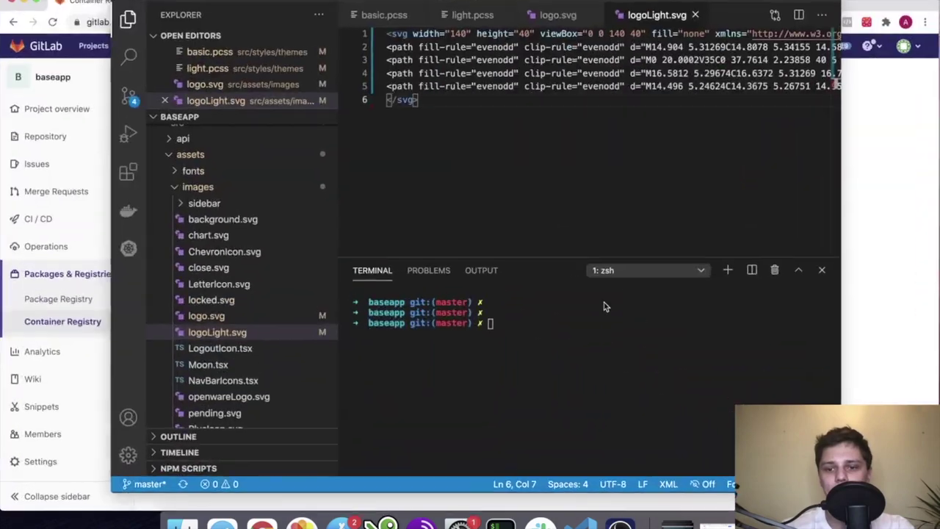
key("Up")
key("Up")
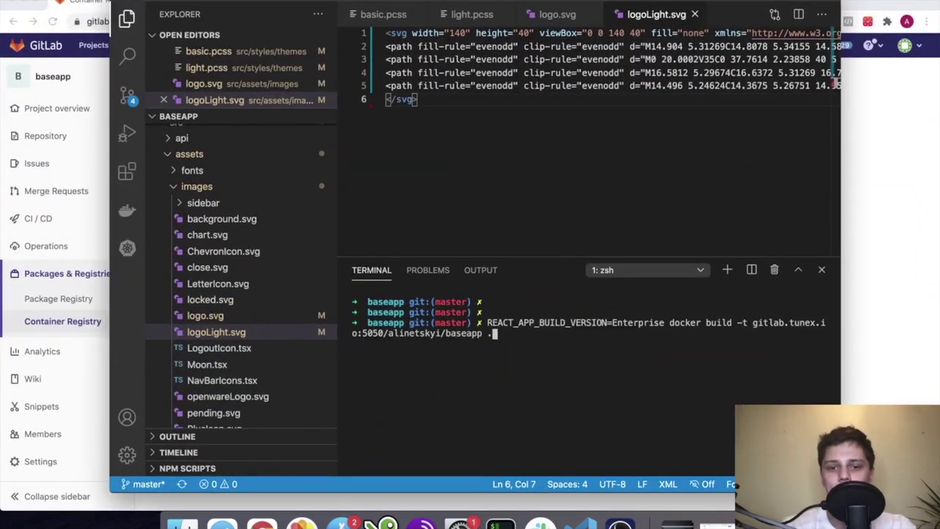
key("Left")
key("Left")
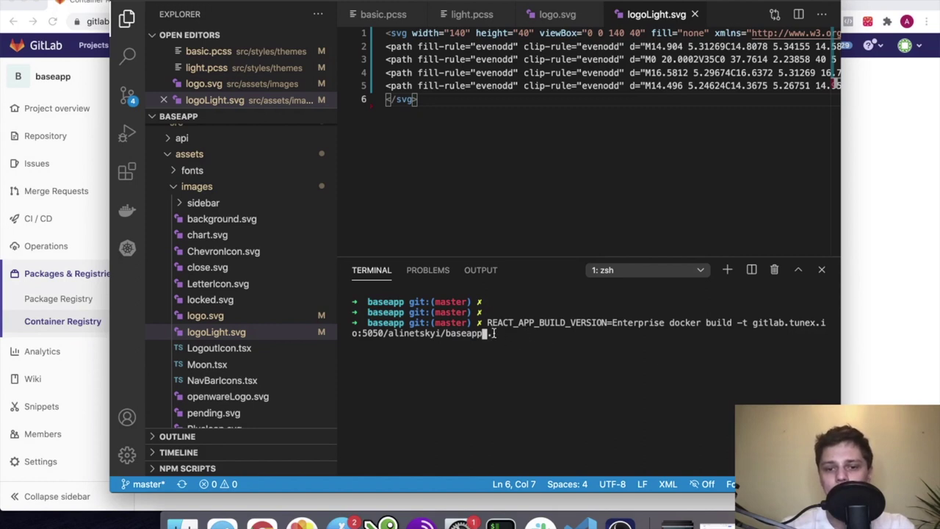
left_click_drag(587, 321, 666, 323)
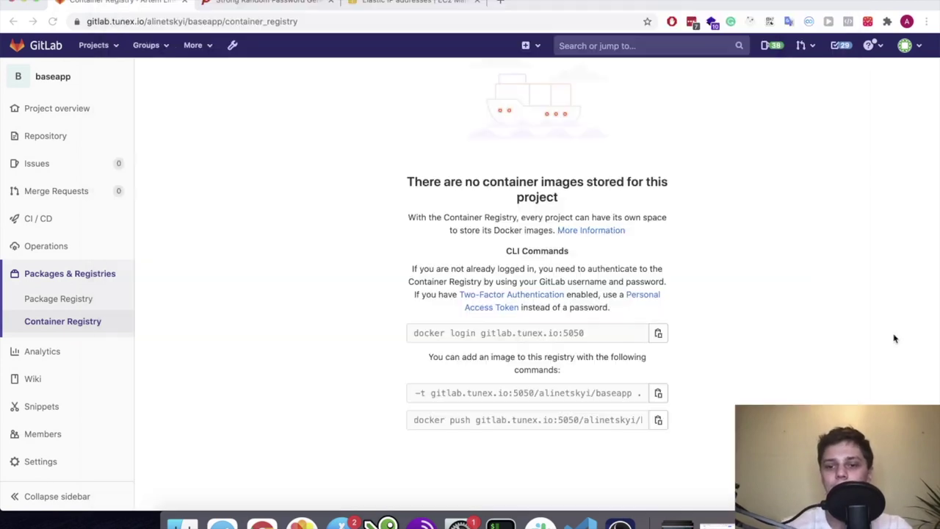
left_click(895, 338)
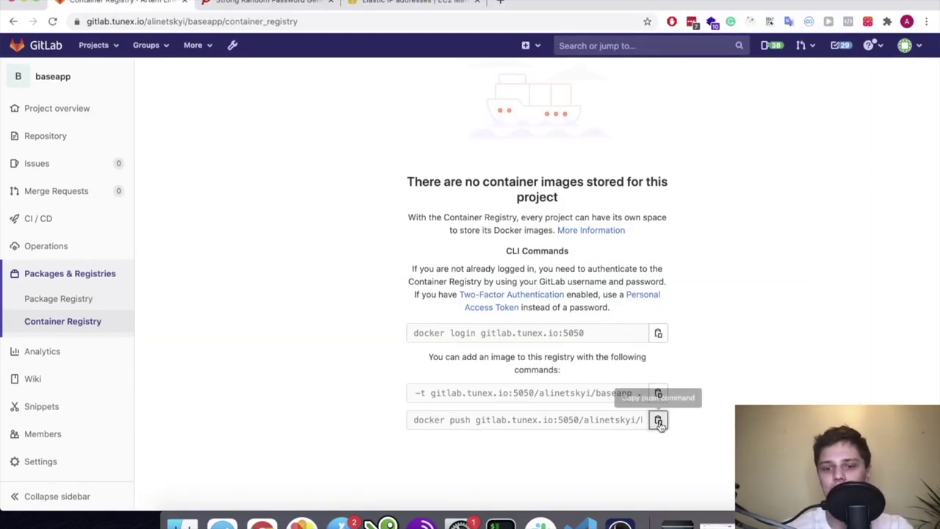
scroll(485, 268, "up", 2)
Abort the unfinished build, run the copied docker push command, and reload the Container Registry page
key("ctrl+super+f")
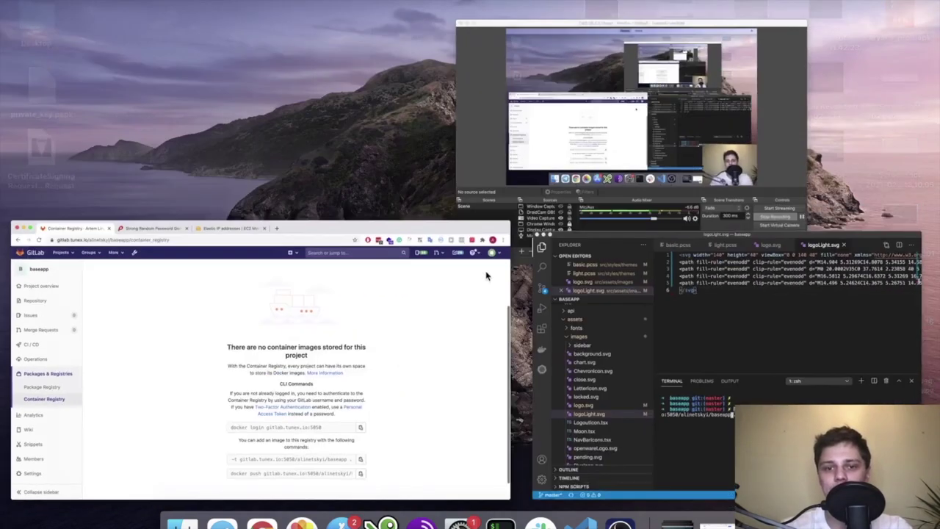
left_click(661, 334)
type("c")
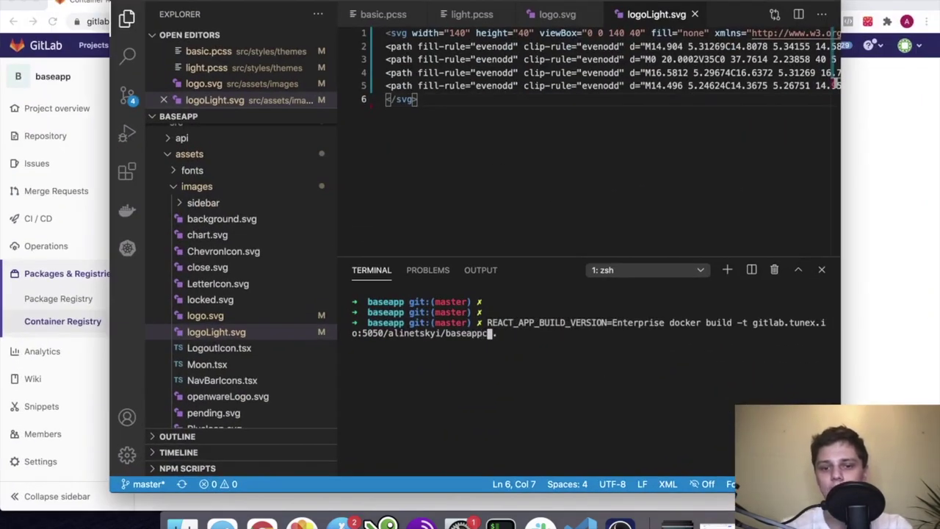
key("ctrl+c")
key("Return")
key("Return")
key("Return")
key("super+v")
key("Return")
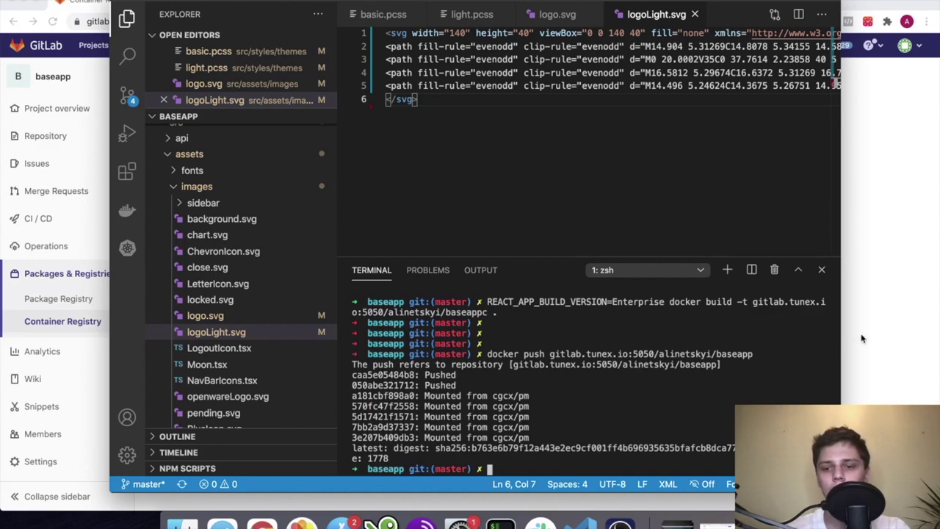
key("super+Tab")
key("super+r")
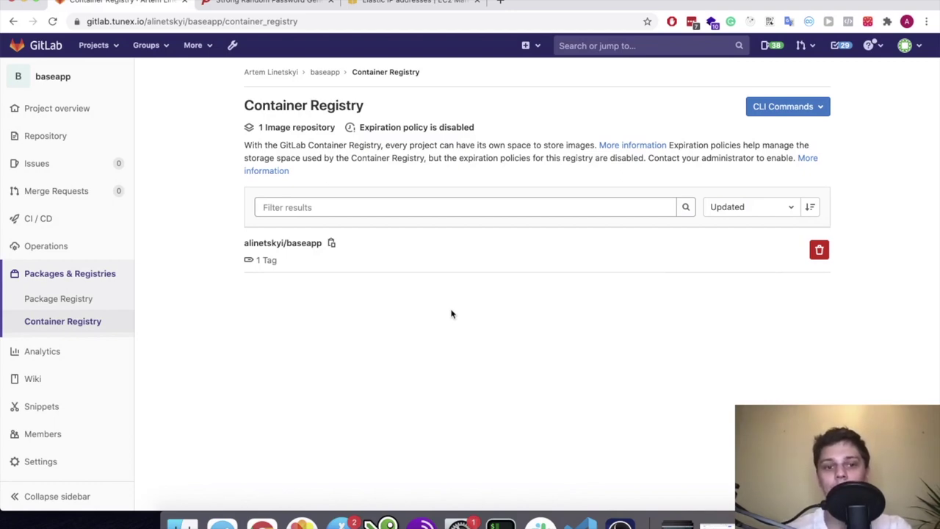
Copy gitlab.tunex.io:5050/alinetskyi/baseapp from the VS Code push output and switch to the server terminal
key("ctrl+Up")
left_click(671, 375)
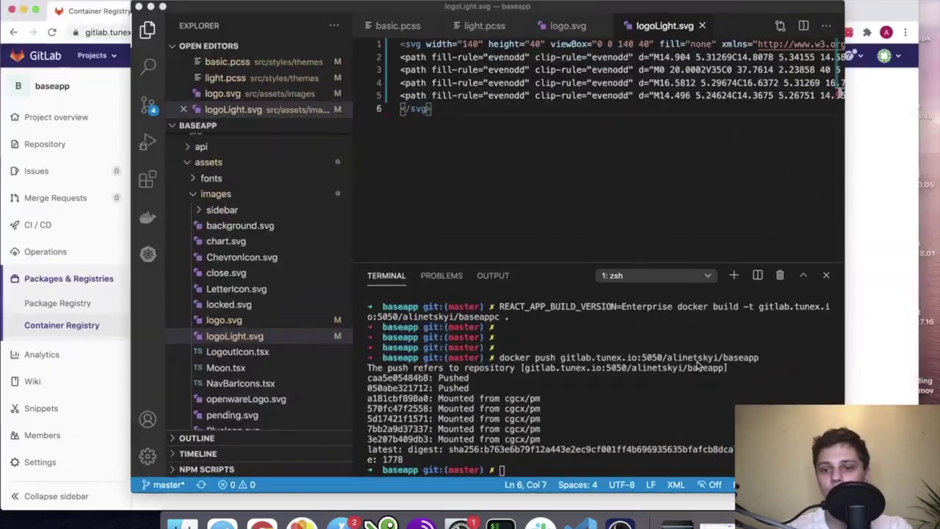
mouse_move(753, 353)
left_mouse_down()
mouse_move(551, 353)
mouse_move(761, 354)
left_mouse_up()
left_click(549, 353)
key("super+p")
key("super+v")
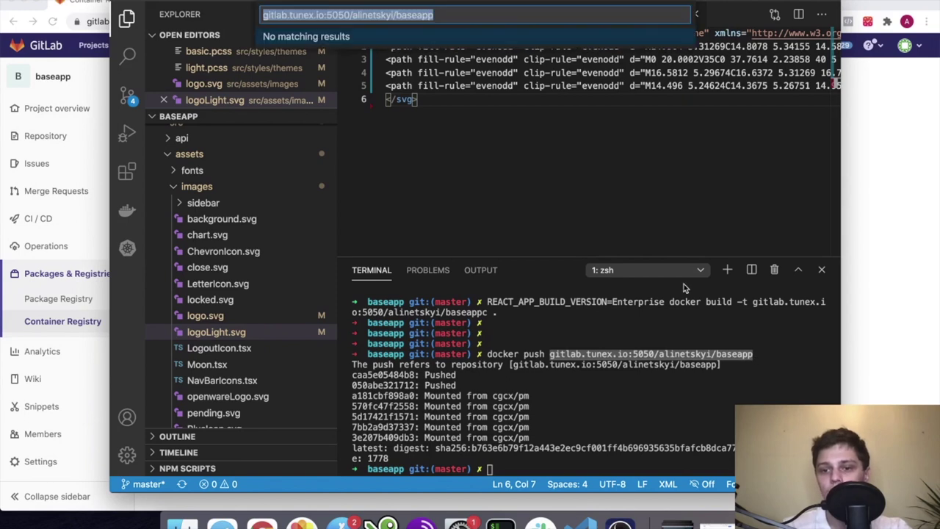
left_click(763, 365)
mouse_move(755, 353)
left_mouse_down()
mouse_move(551, 355)
mouse_move(754, 356)
left_mouse_up()
left_click(547, 355)
key("ctrl+Right")
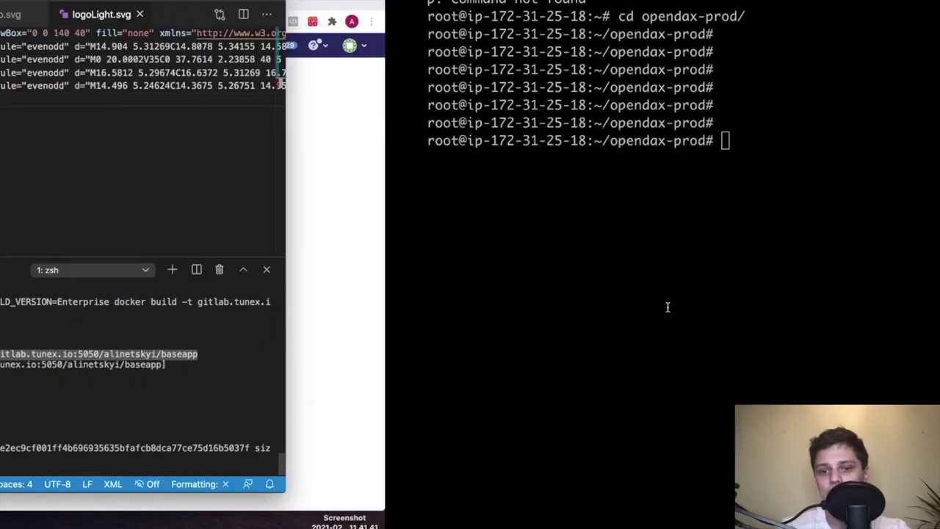
Open config/app.yml in vim on the server and move to the frontend image value
key("Return")
key("Return")
key("Return")
type("vim")
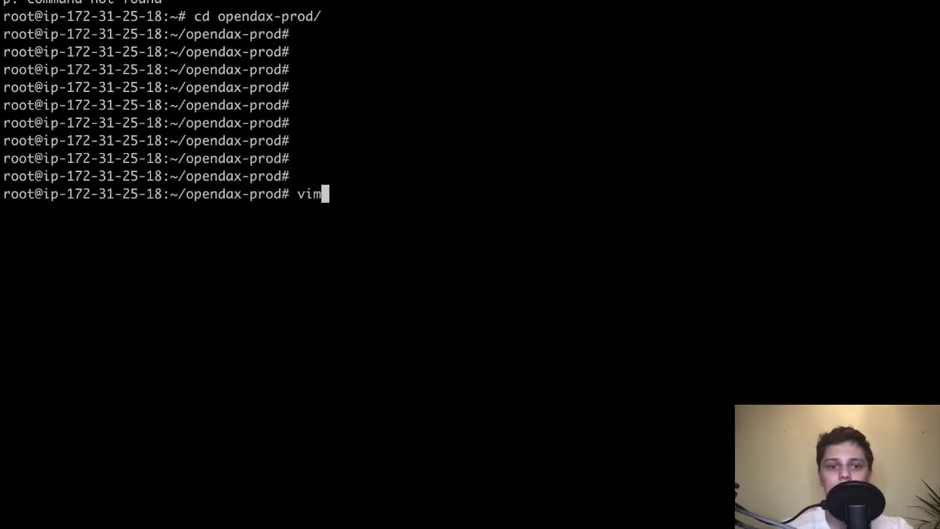
type(" config/app.yml")
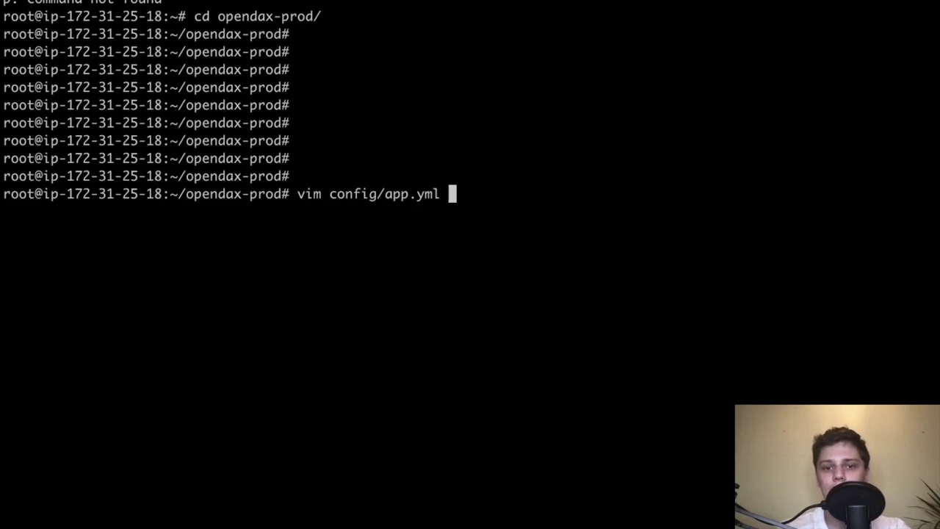
key("Return")
key("XF86AudioMute")
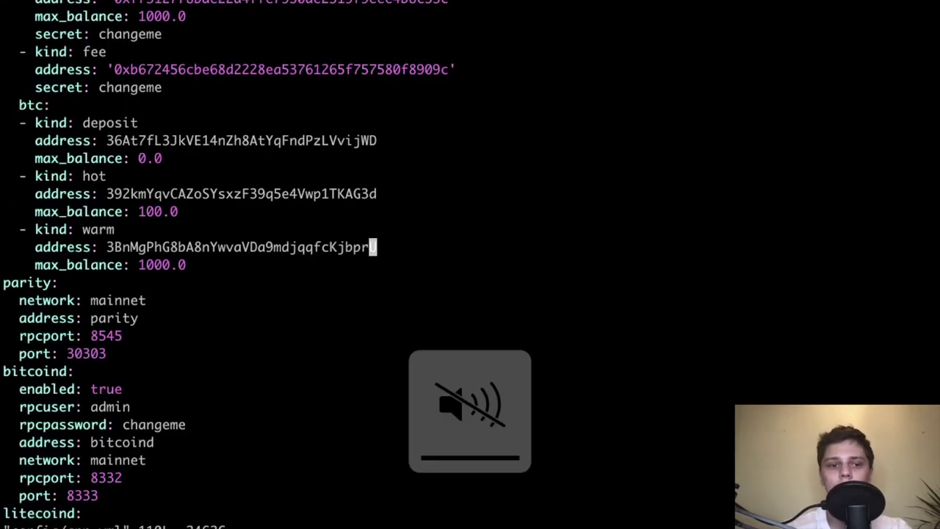
key("k")
key("minus")
key("minus")
key("minus")
key("minus")
key("minus")
key("minus")
key("minus")
key("minus")
key("minus")
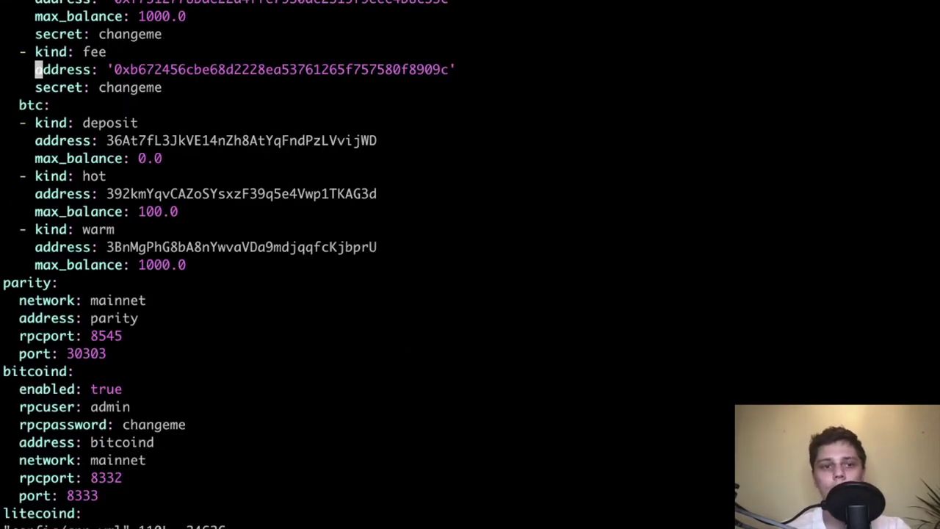
key("k")
key("k")
key("k")
key("k")
key("k")
key("k")
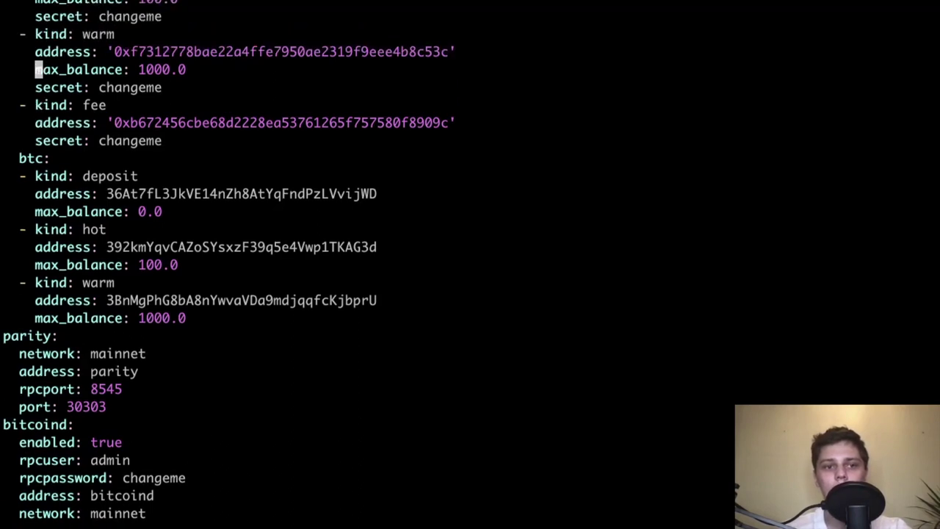
key("ctrl+b")
key("H")
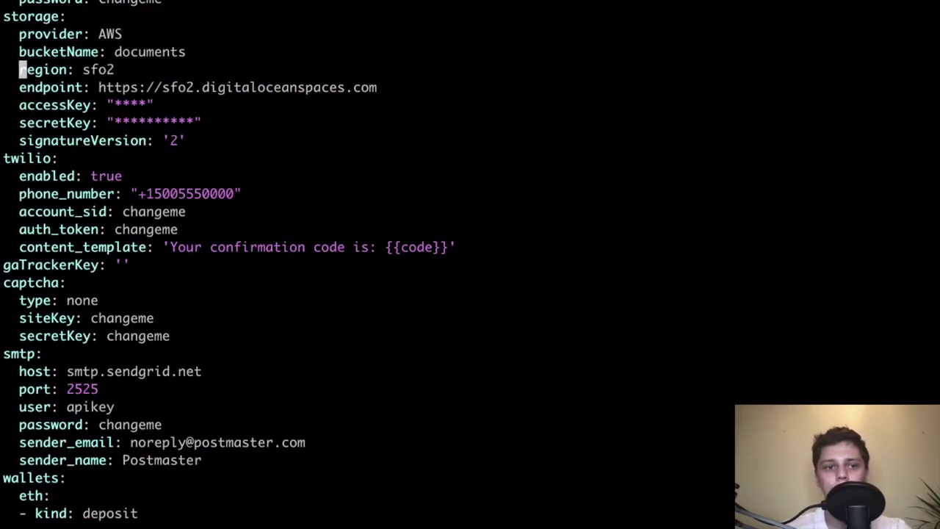
key("k")
key("k")
key("k")
key("k")
key("k")
key("k")
key("k")
key("k")
key("k")
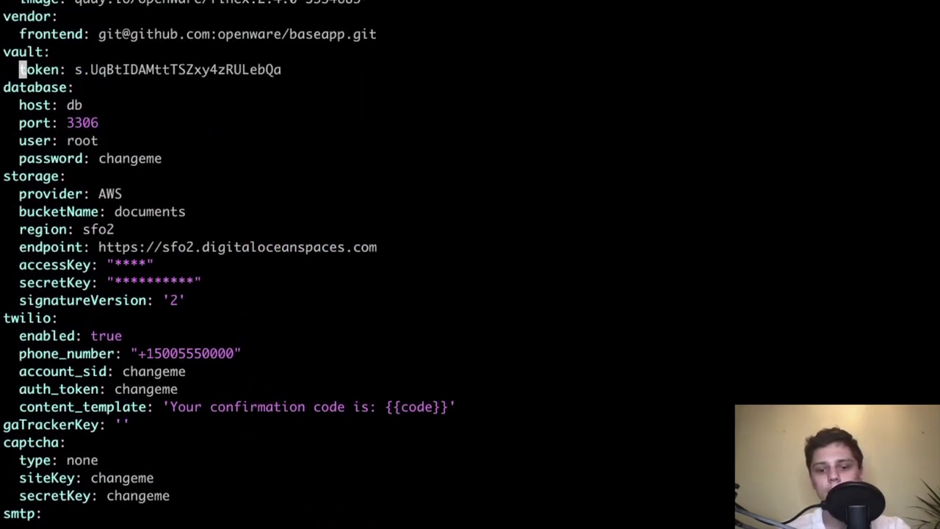
key("k")
key("k")
key("k")
key("k")
key("k")
key("k")
key("k")
key("k")
key("k")
key("k")
key("k")
key("k")
key("k")
key("k")
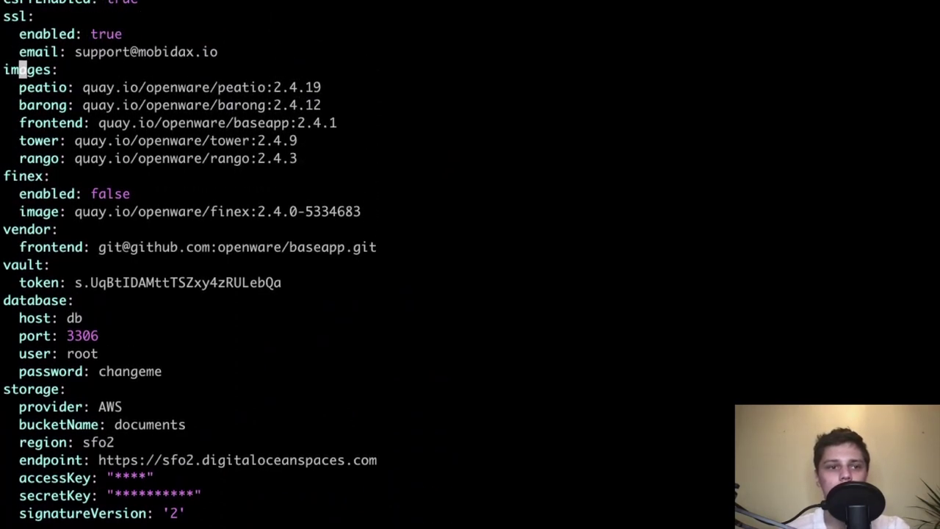
key("j")
key("j")
key("j")
key("j")
key("j")
key("l")
key("l")
key("l")
key("l")
key("l")
key("l")
key("l")
key("l")
key("l")
key("l")
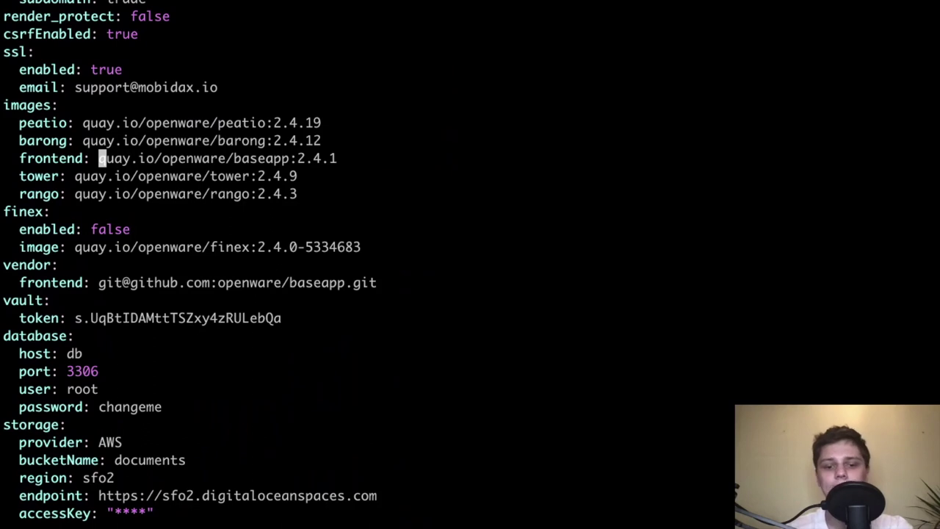
key("shift+d")
key("a")
key("super+v")
key("Escape")
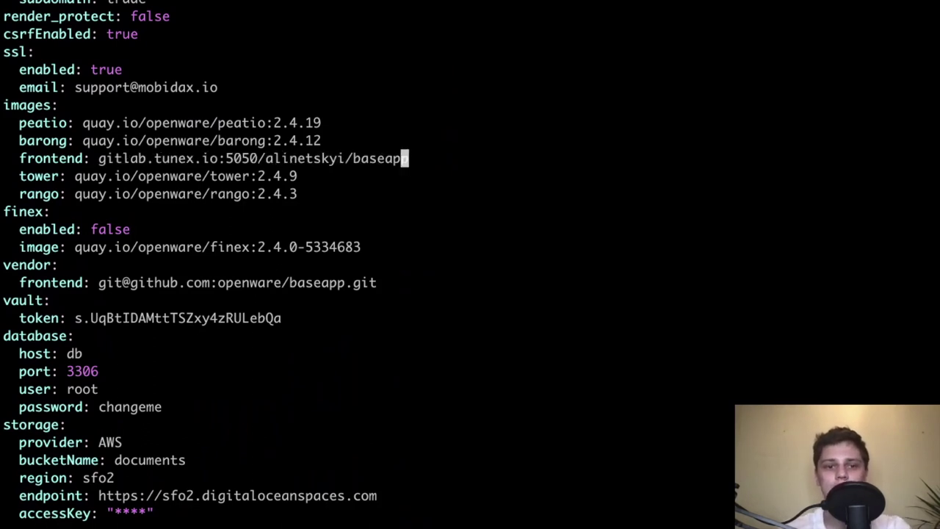
key("h")
key("h")
key("h")
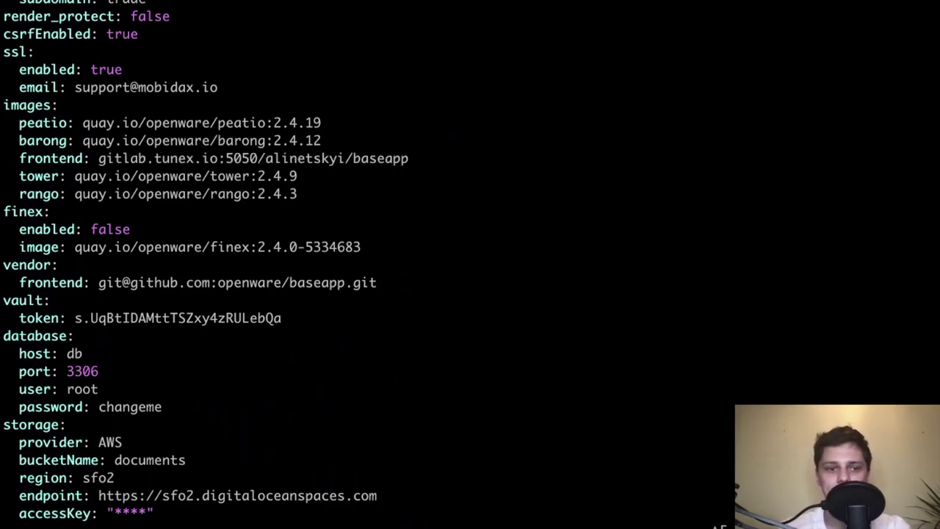
key("h")
key("h")
key("l")
key("l")
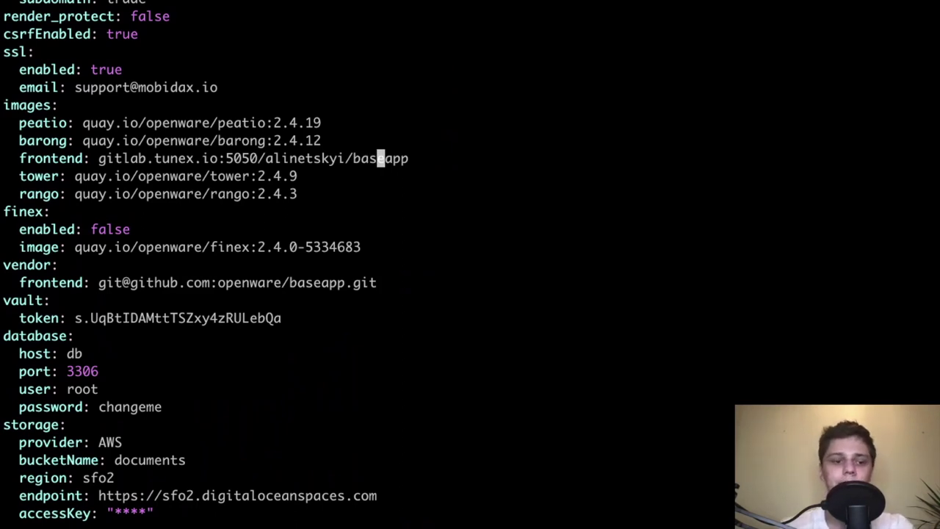
type(":wq!")
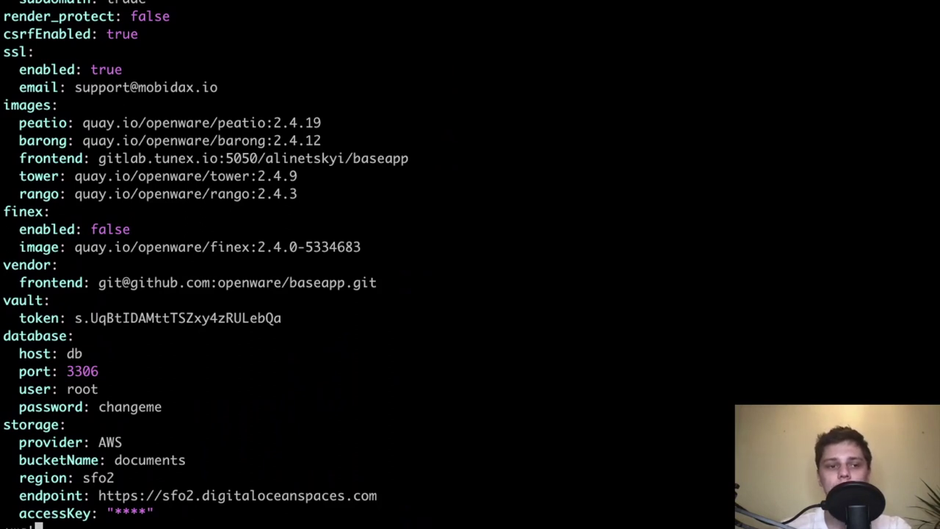
key("Return")
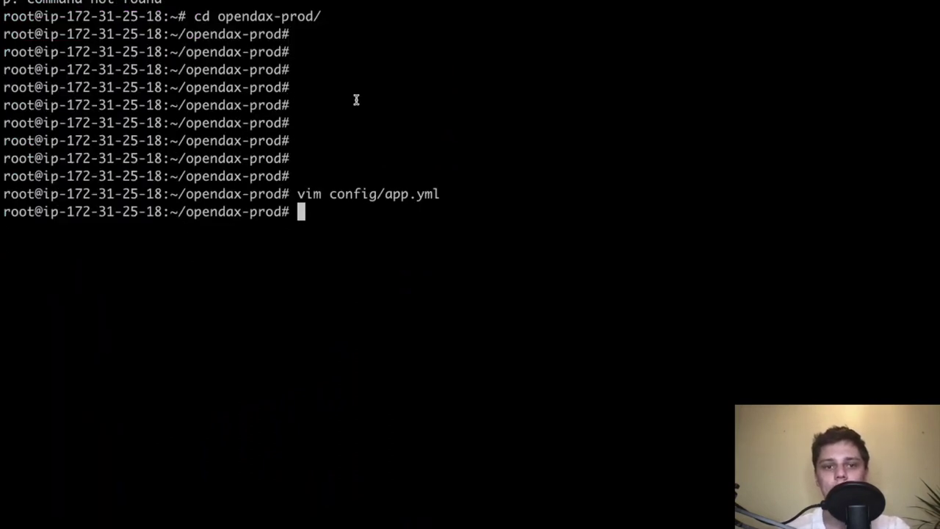
In a new local terminal, cd to ~/Work/videos/opendax-prod and open it with 'code .'
right_click(420, 105)
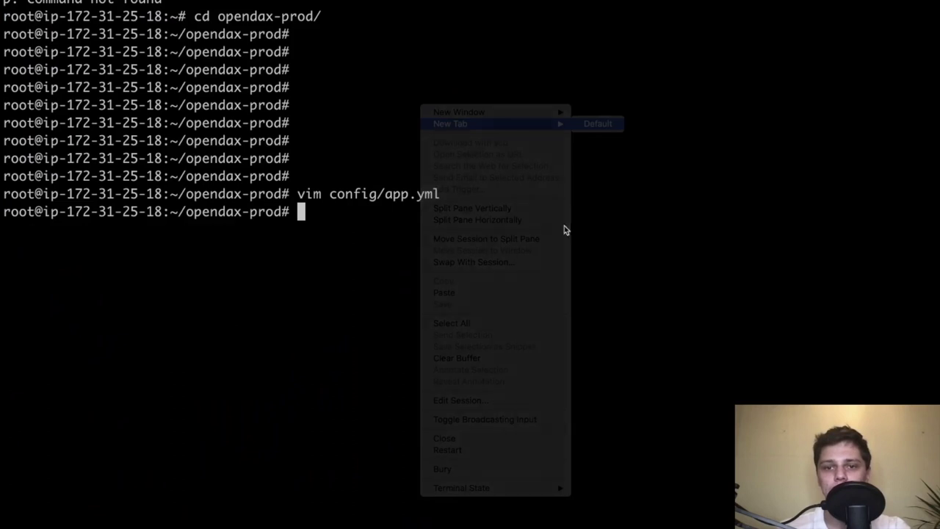
key("super+k")
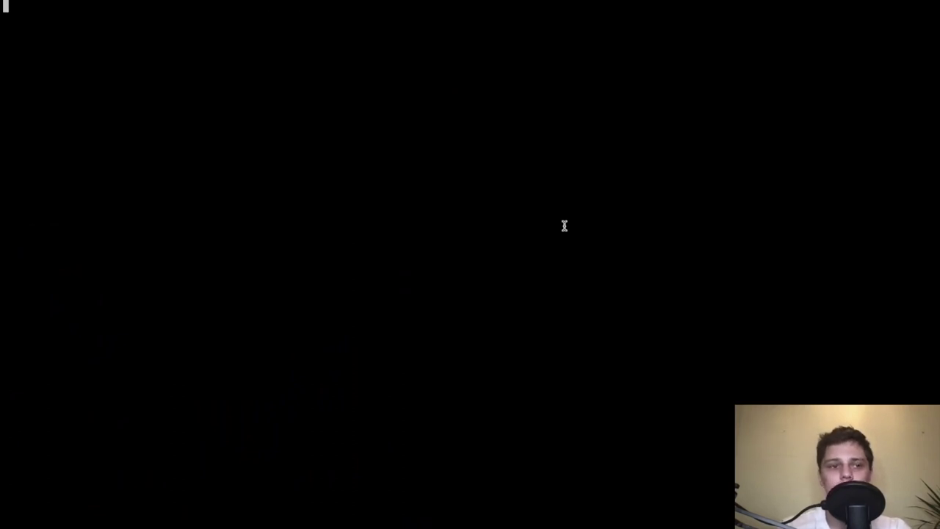
type("cd ~/Wo")
key("Tab")
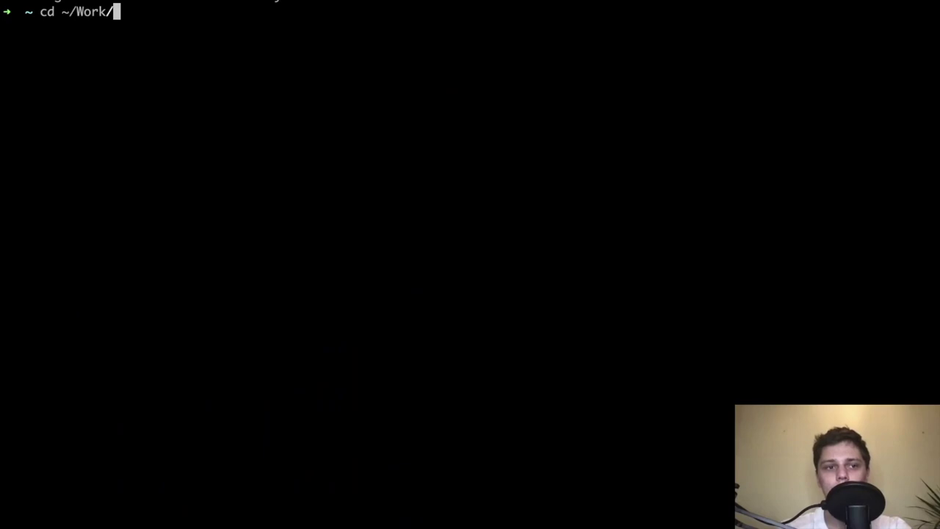
type("vide")
key("Tab")
type("op")
key("Tab")
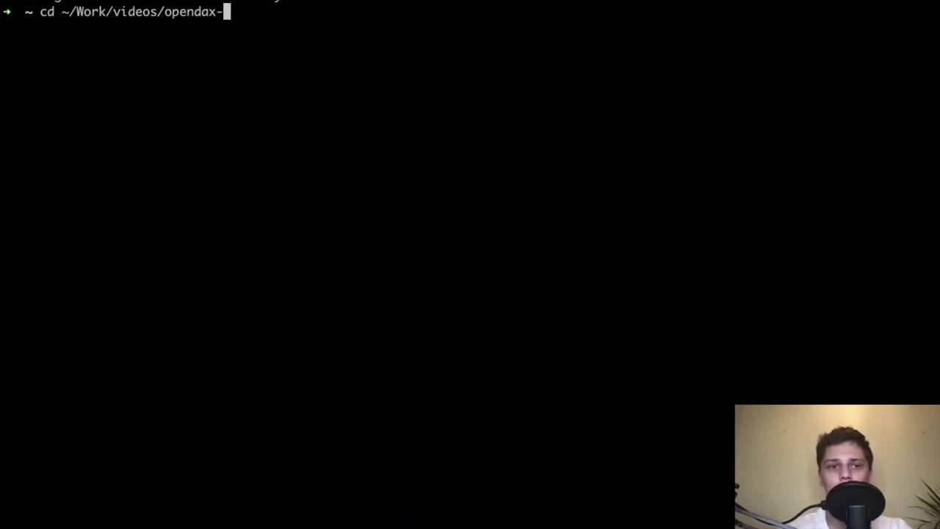
type("p")
key("Tab")
key("Return")
key("Return")
key("Return")
key("Return")
type("code .")
key("Return")
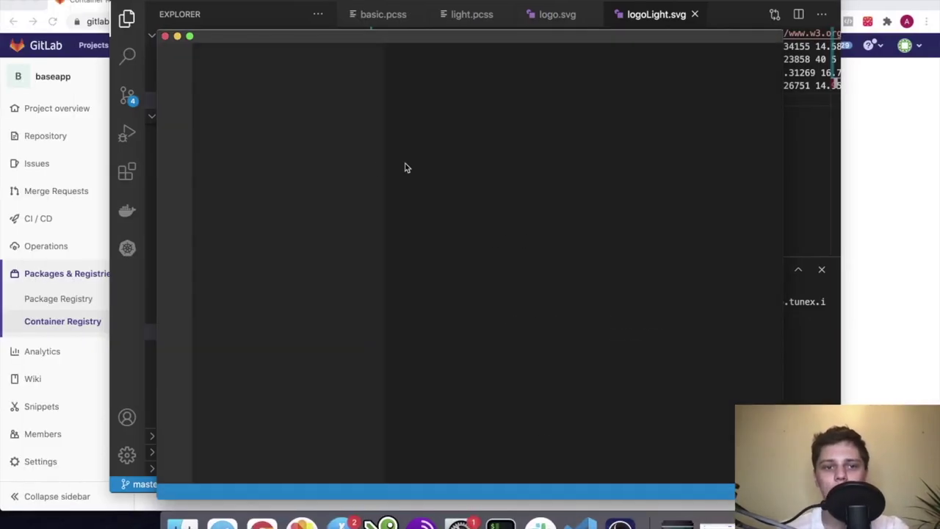
Expand the config folder and open app.yml in VS Code
left_click(230, 157)
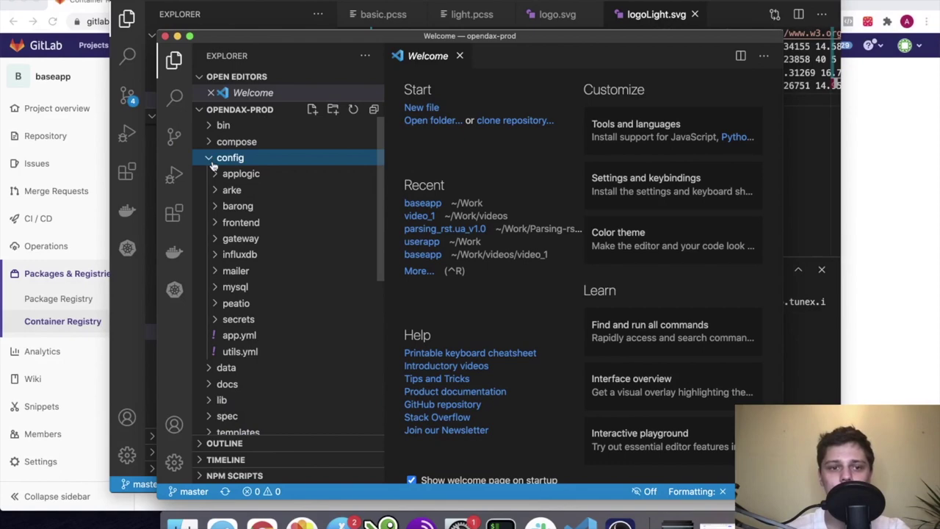
scroll(246, 293, "down", 2)
left_click(242, 281)
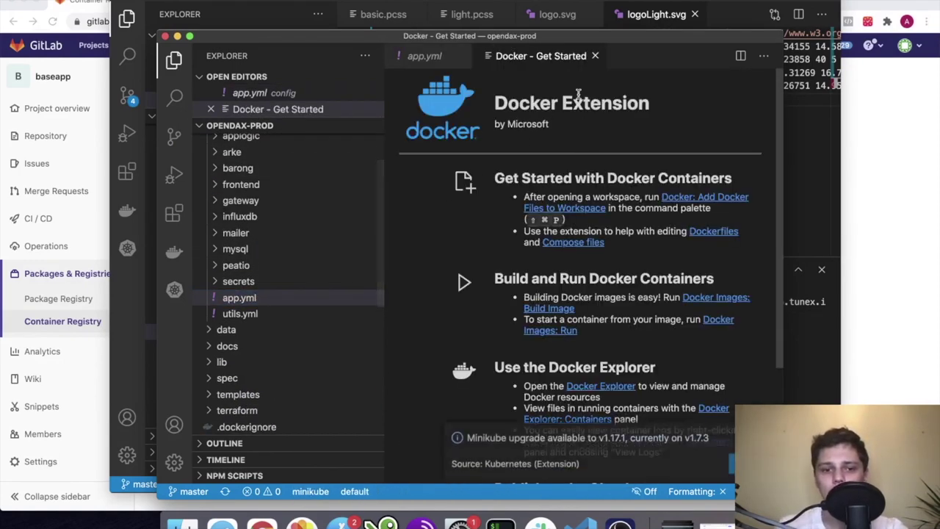
Close the Docker Get Started tab and paste gitlab.tunex.io:5050/alinetskyi/baseapp over line 14's frontend image
left_click(595, 56)
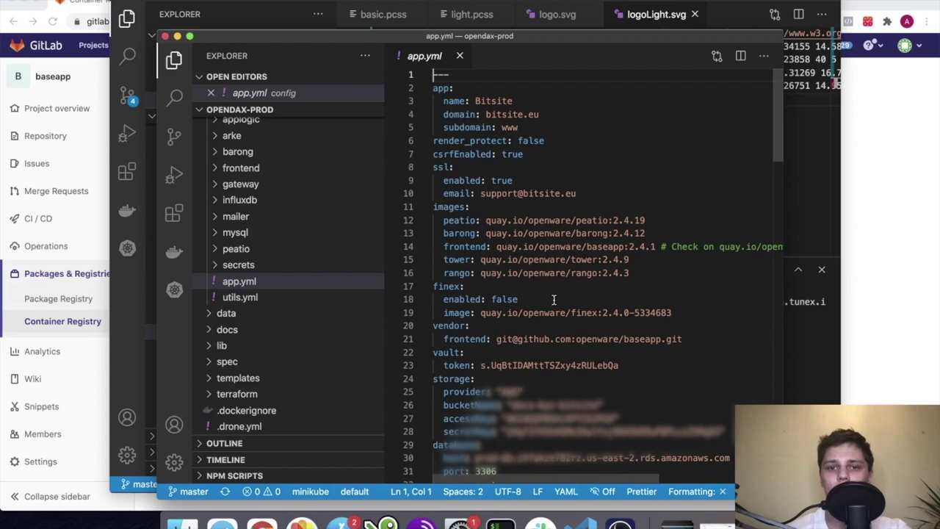
left_click_drag(655, 247, 496, 247)
type("gitlab.tunex.io:5050/alinetskyi/baseapp")
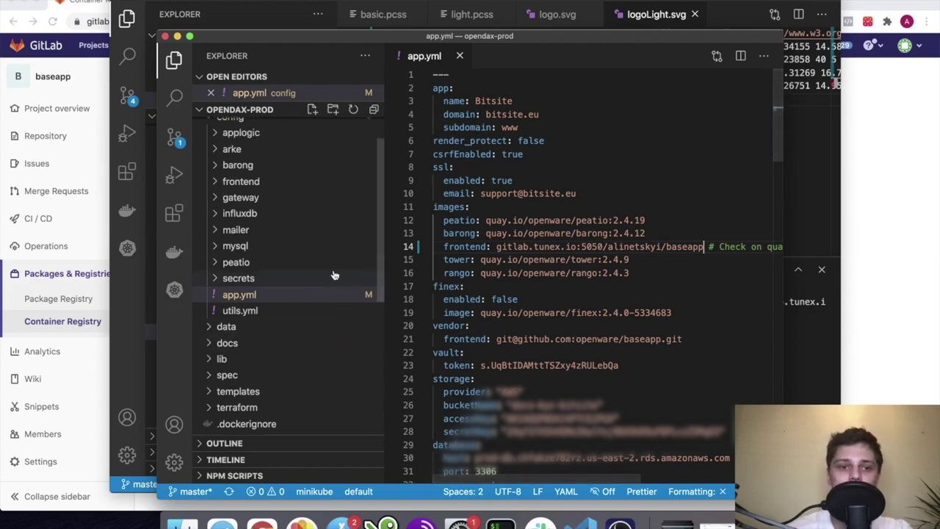
Expand config/barong in the Explorer and open seeds.yml
scroll(335, 273, "up", 3)
scroll(262, 204, "down", 5)
scroll(262, 189, "up", 5)
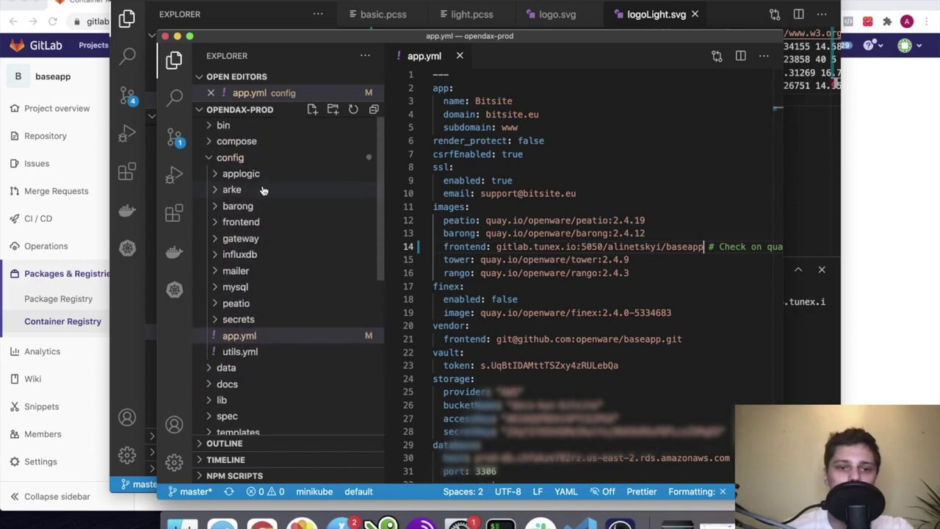
left_click(229, 206)
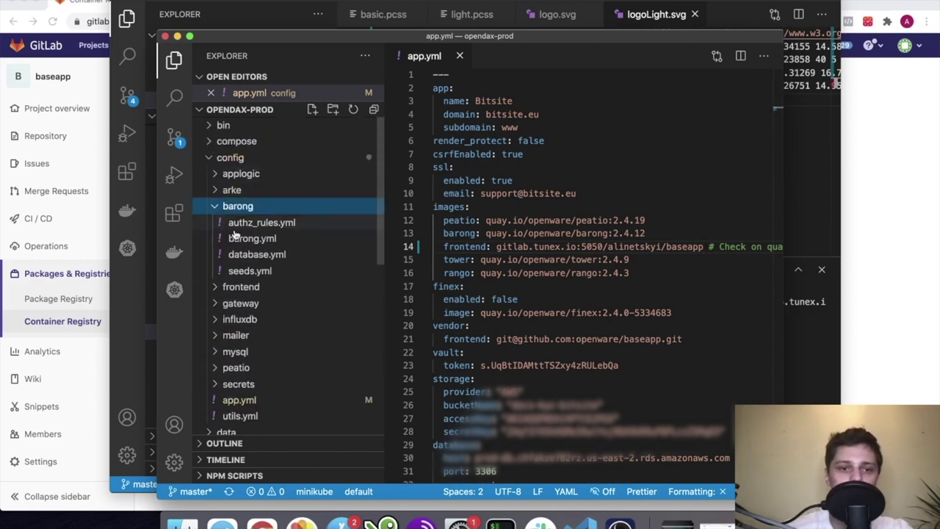
scroll(227, 221, "down", 3)
left_click(250, 215)
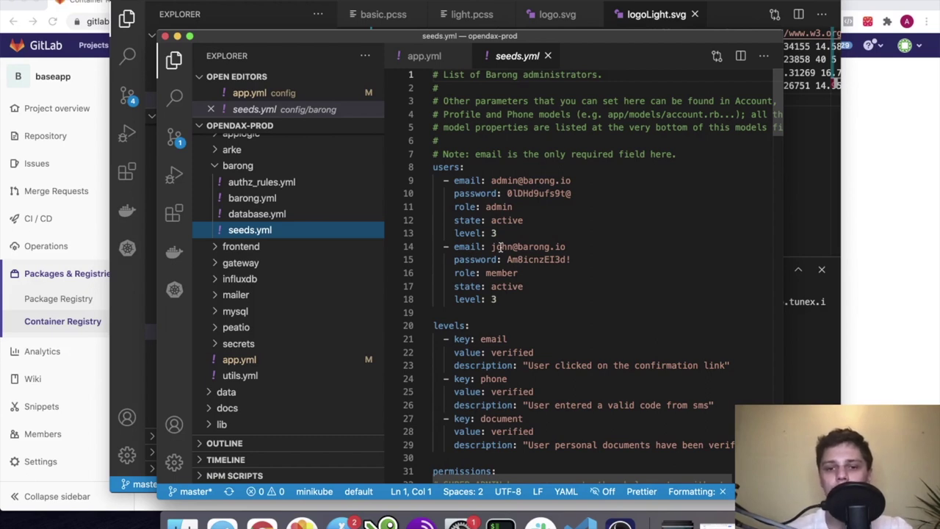
Review the seeded users: the admin's password and the member's email, role and state
left_click_drag(498, 299, 415, 180)
left_click(544, 289)
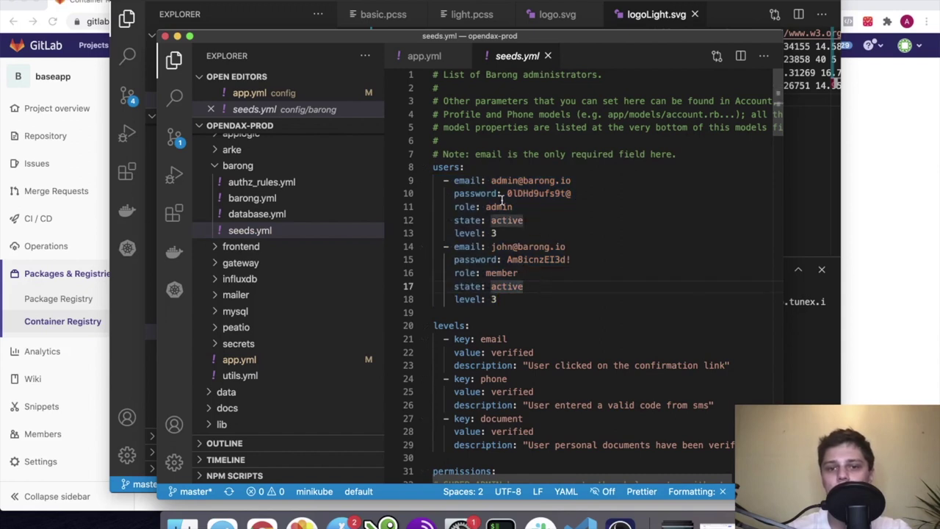
left_click_drag(507, 193, 571, 193)
left_click_drag(507, 193, 572, 193)
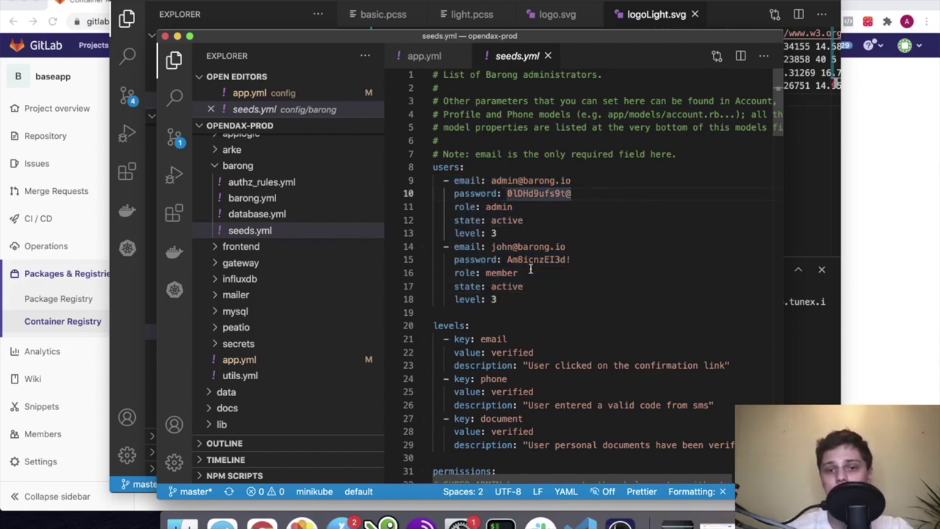
left_click_drag(565, 247, 491, 246)
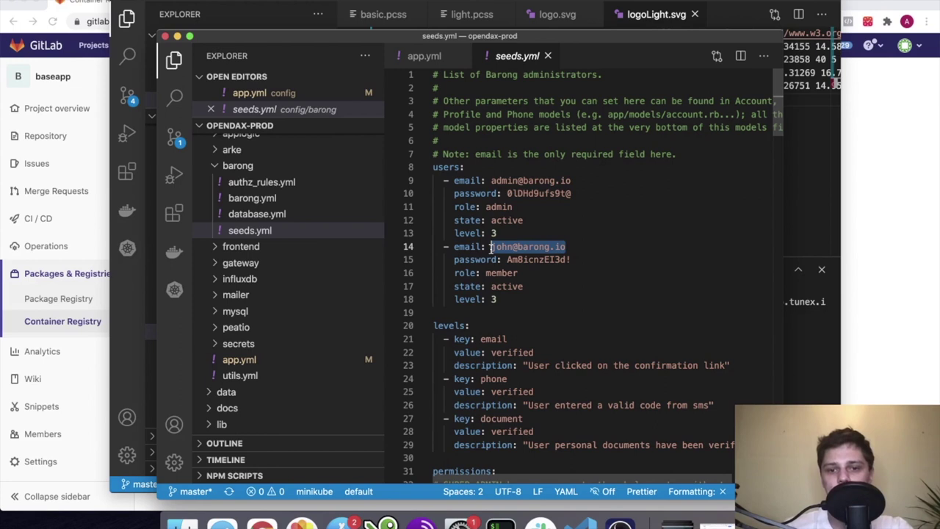
left_click(539, 273)
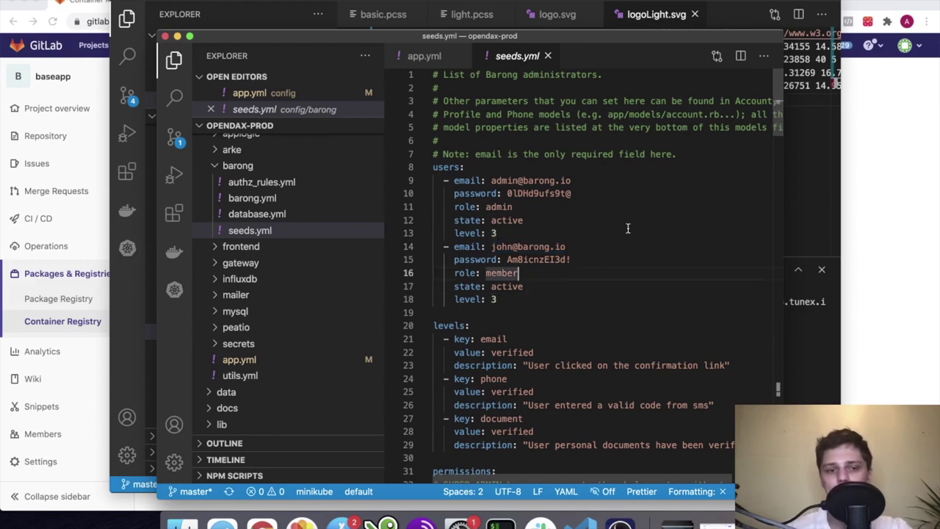
left_click(512, 287)
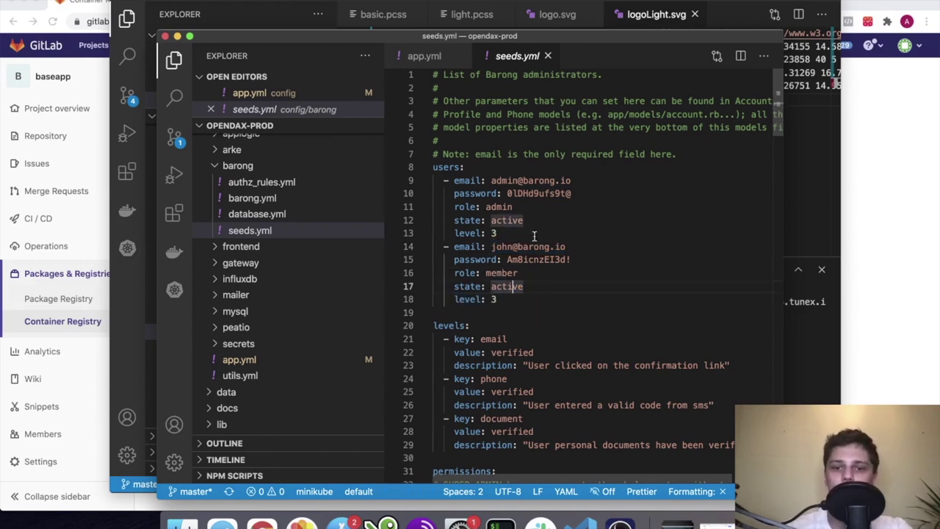
left_click(519, 272)
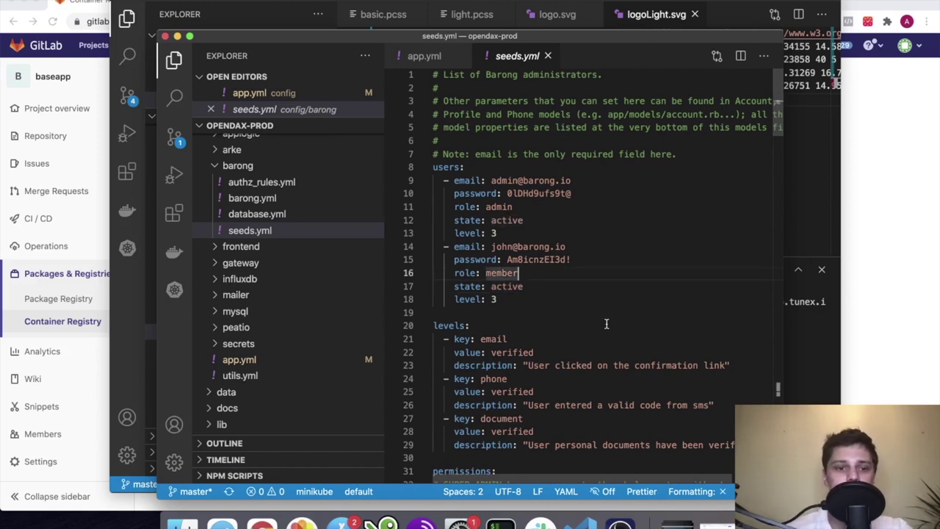
Find and open the backend.yaml.erb template in the templates compose folder
scroll(281, 250, "up", 1)
scroll(282, 250, "down", 6)
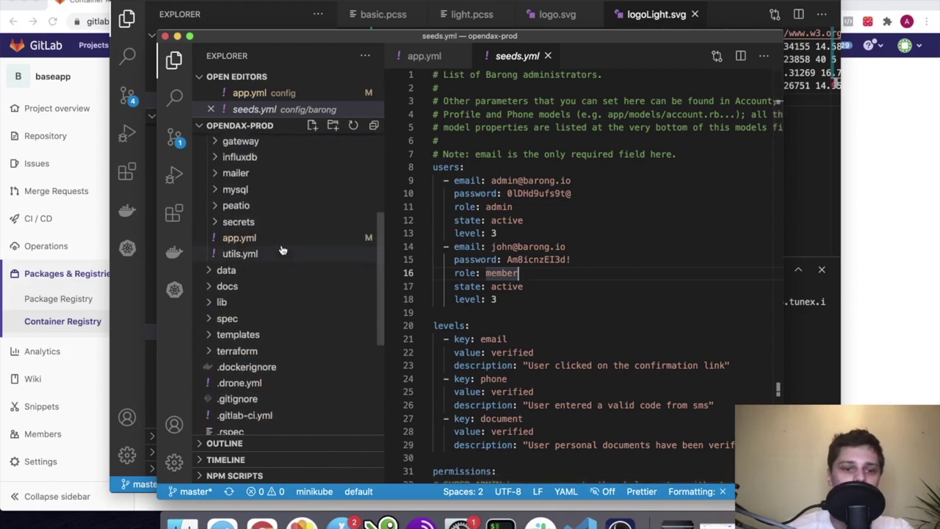
left_click(283, 192)
scroll(279, 272, "down", 1)
scroll(334, 236, "down", 3)
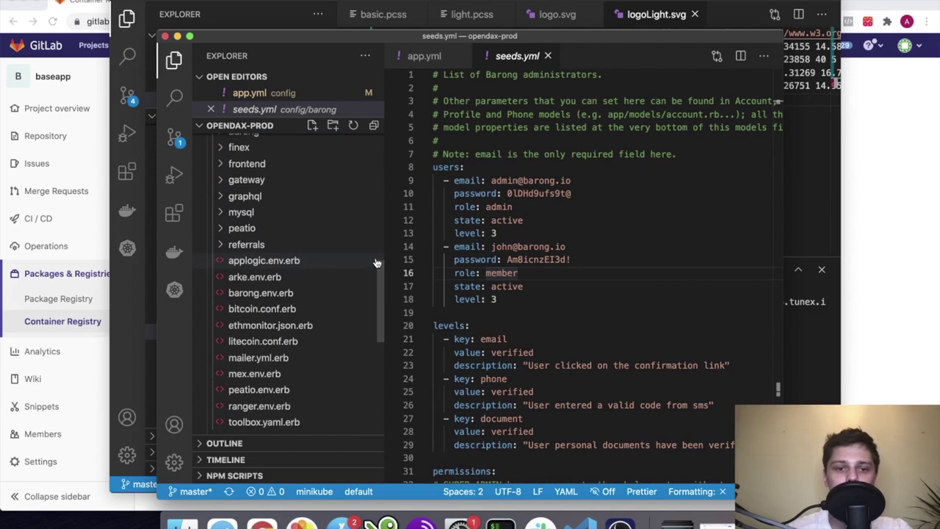
scroll(319, 242, "down", 6)
scroll(320, 242, "up", 3)
scroll(320, 242, "up", 6)
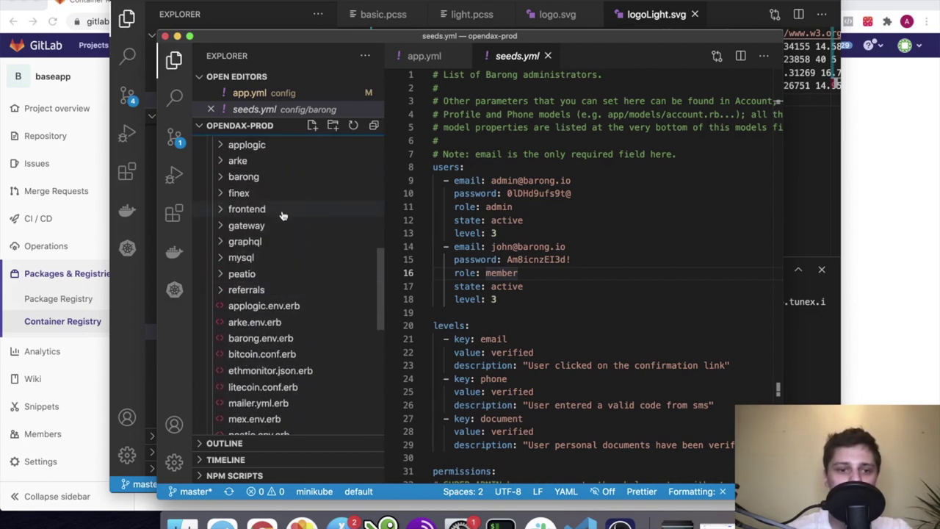
scroll(282, 212, "up", 5)
left_click(238, 211)
scroll(239, 187, "up", 1)
scroll(234, 183, "up", 1)
left_click(236, 221)
scroll(251, 250, "down", 4)
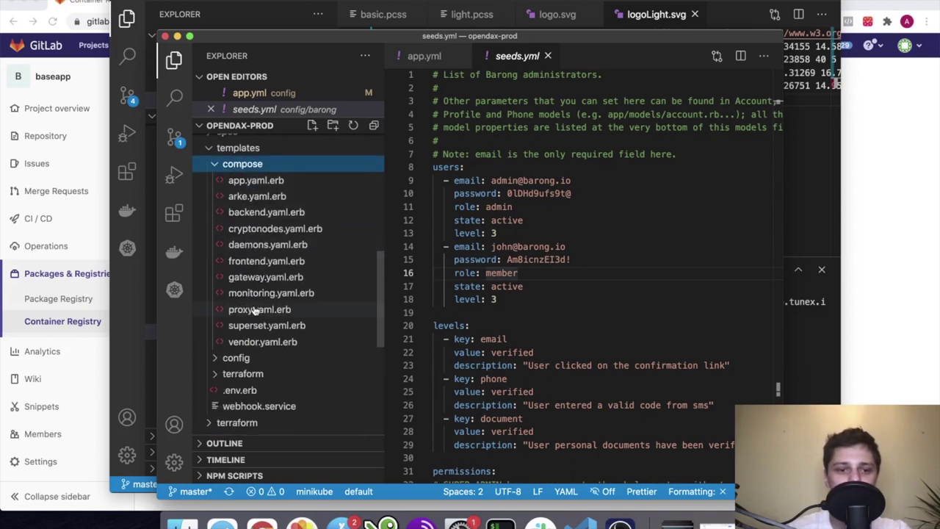
scroll(253, 309, "down", 1)
scroll(268, 265, "up", 2)
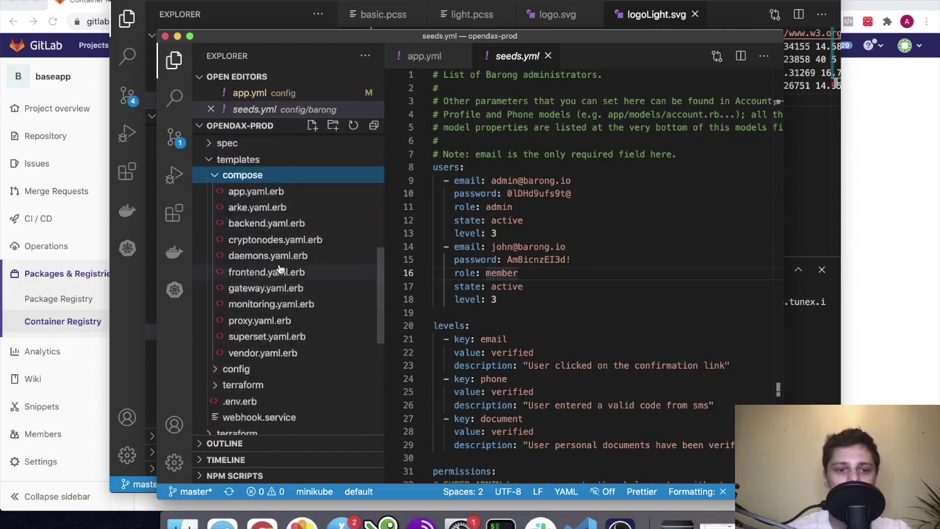
left_click(274, 224)
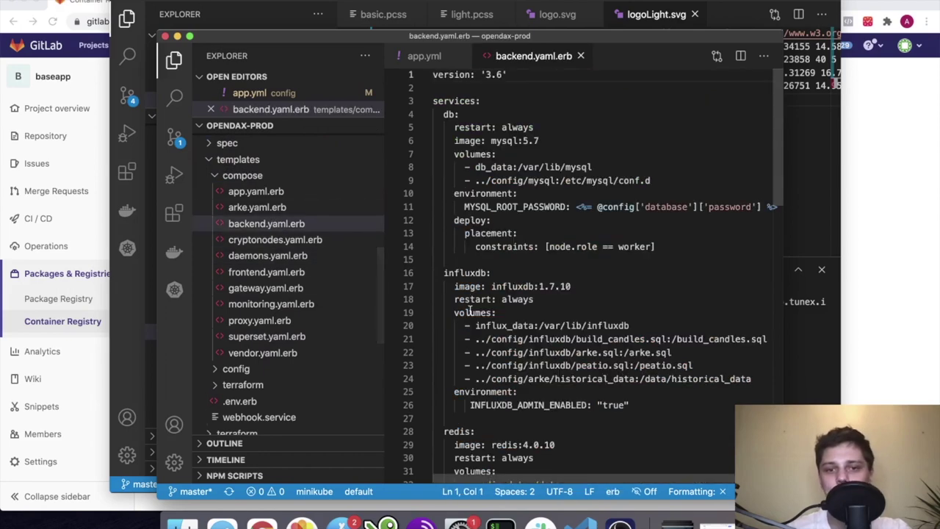
Read the vault service's VAULT_LOCAL_CONFIG on line 52, then return to the GitLab browser window
scroll(470, 310, "down", 6)
scroll(514, 294, "down", 5)
left_click(550, 277)
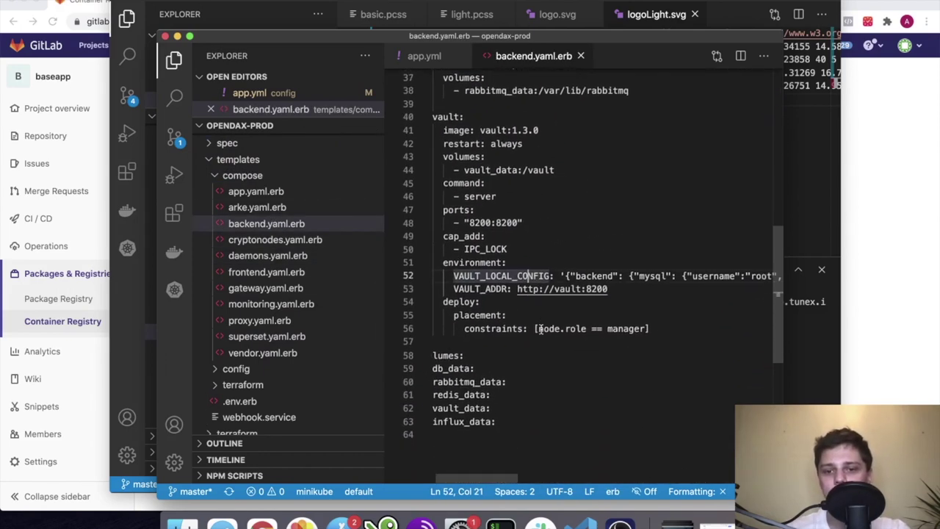
scroll(636, 276, "right", 5)
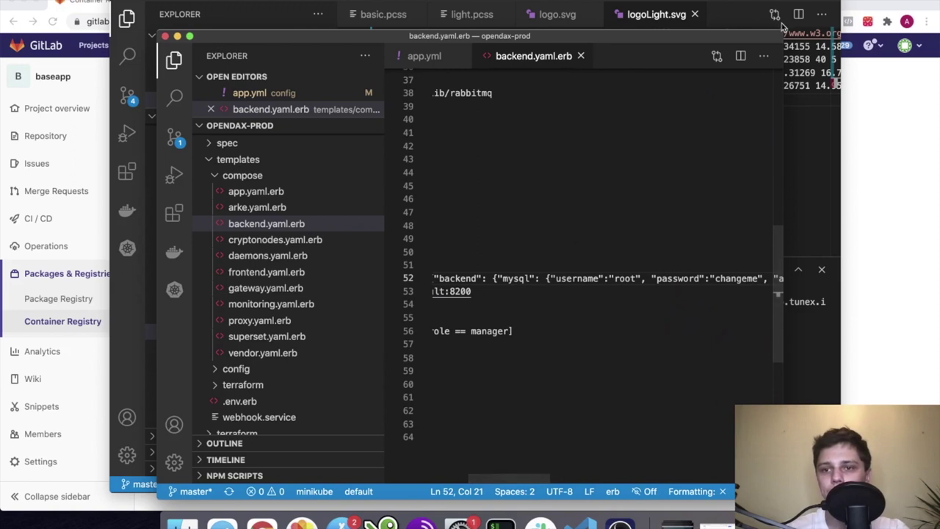
key("ctrl+alt+Return")
scroll(768, 160, "right", 8)
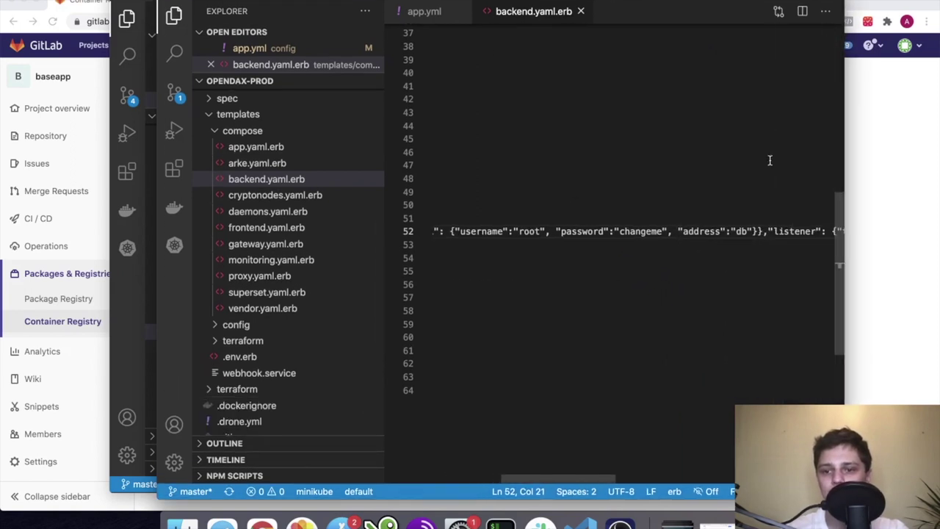
scroll(742, 230, "right", 6)
scroll(741, 231, "left", 10)
scroll(742, 231, "left", 3)
left_click(618, 230)
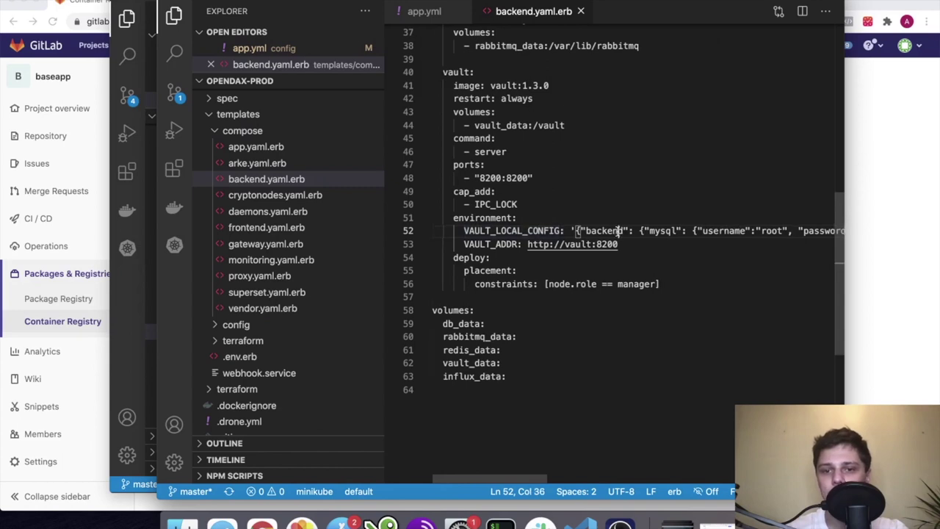
scroll(618, 231, "right", 3)
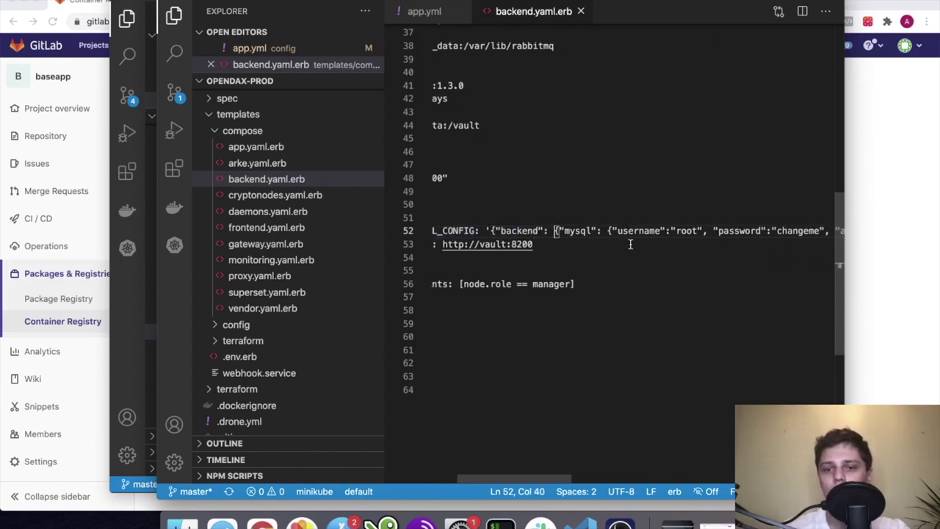
scroll(612, 243, "right", 2)
left_click(903, 232)
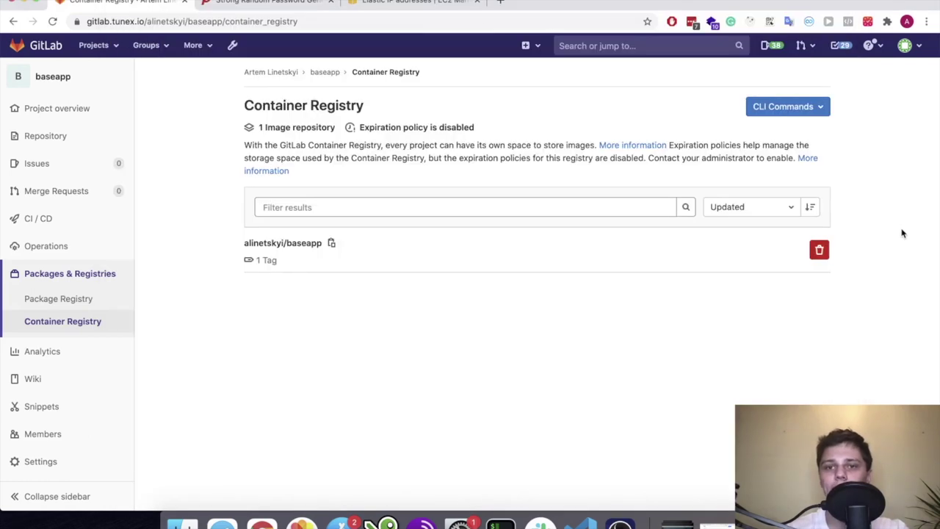
Search 'vault kms' in a new tab and open the Vault AWS KMS seal documentation
left_click(498, 3)
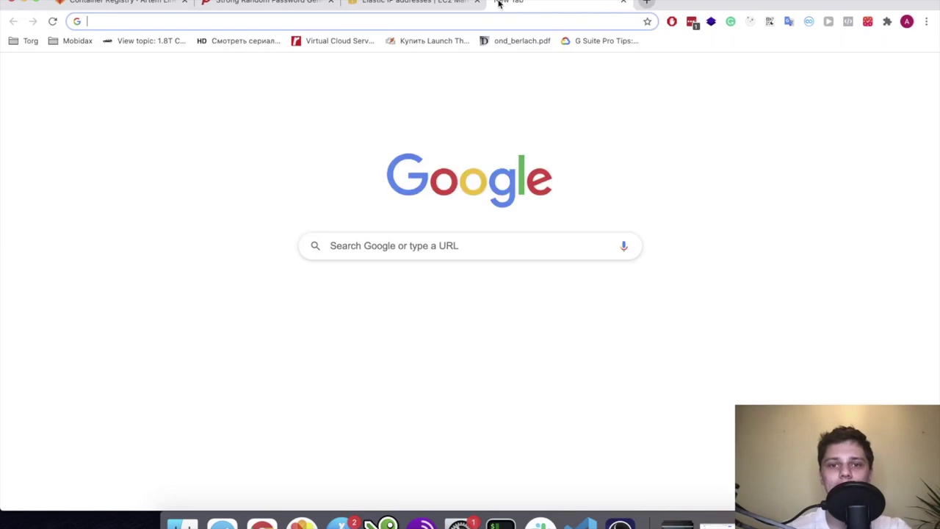
type("vault kms")
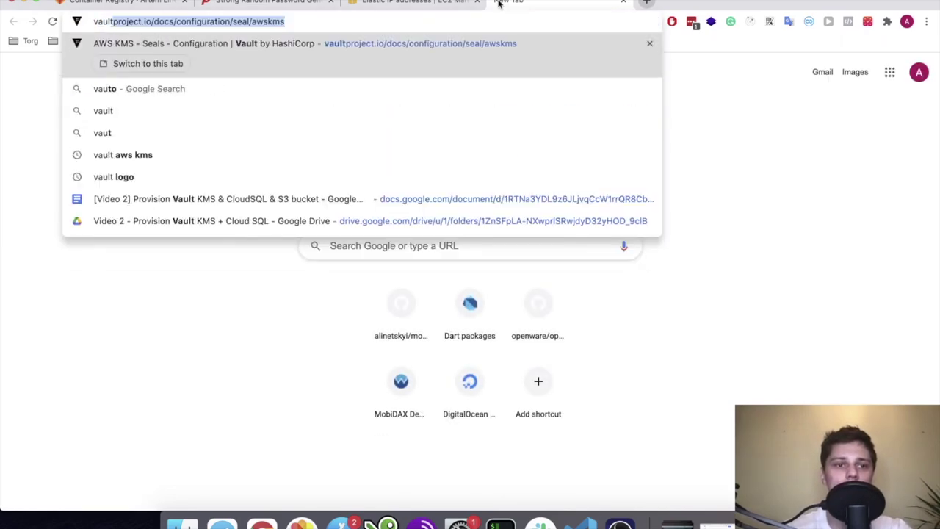
left_click(340, 160)
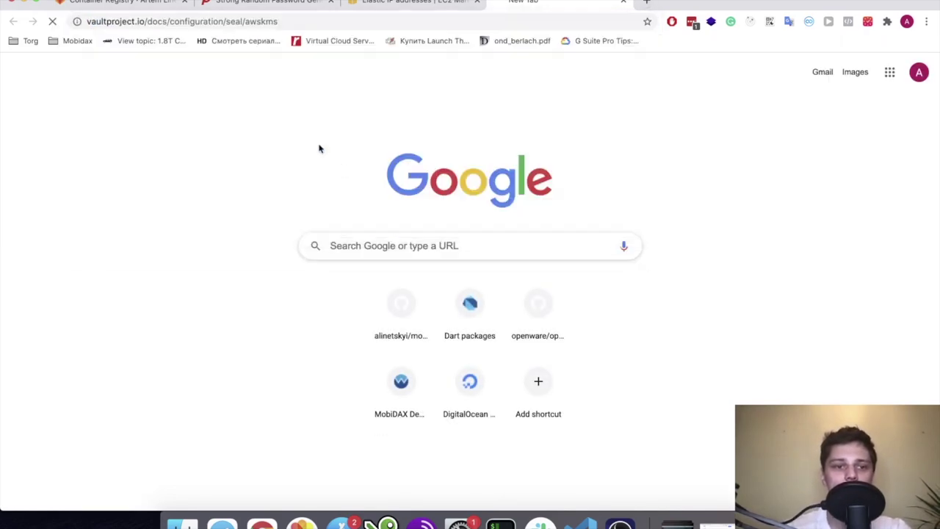
Read through the awskms seal configuration example, then open a fresh blank tab
scroll(361, 165, "down", 10)
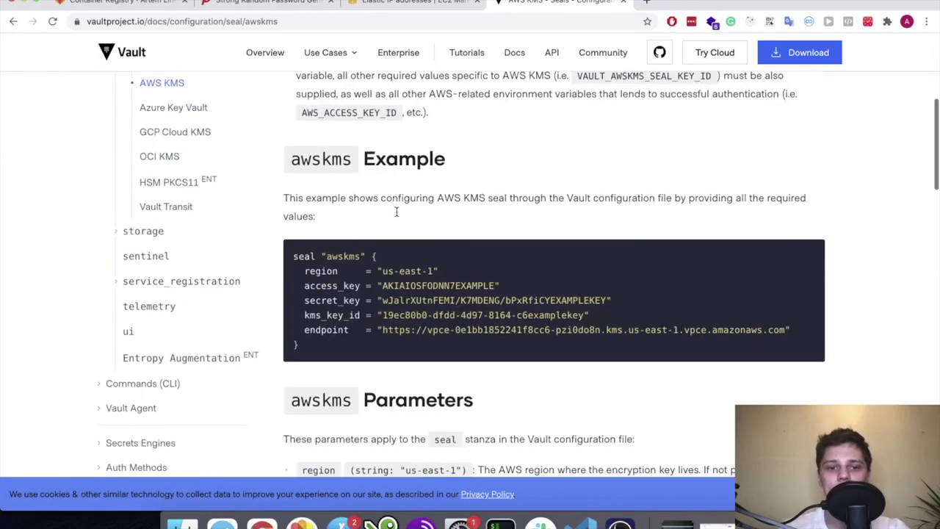
scroll(390, 205, "down", 20)
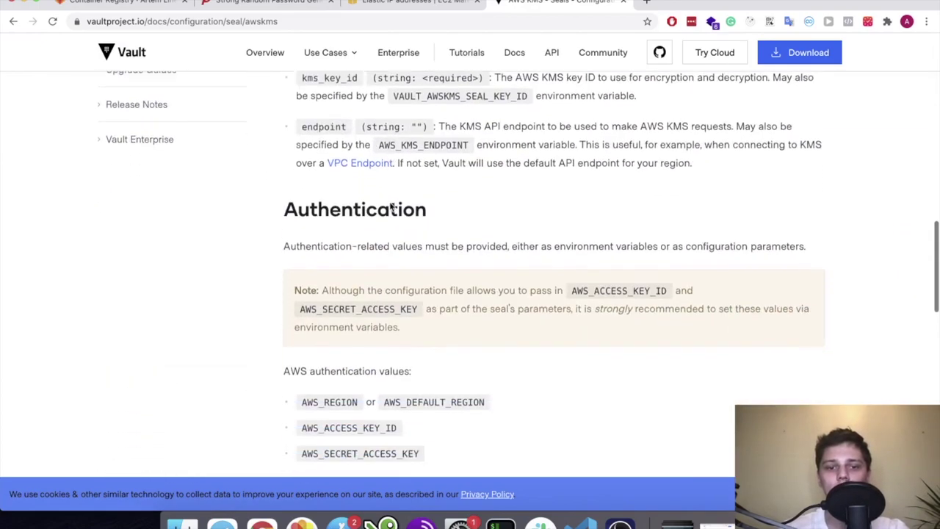
scroll(390, 204, "down", 5)
scroll(390, 204, "up", 20)
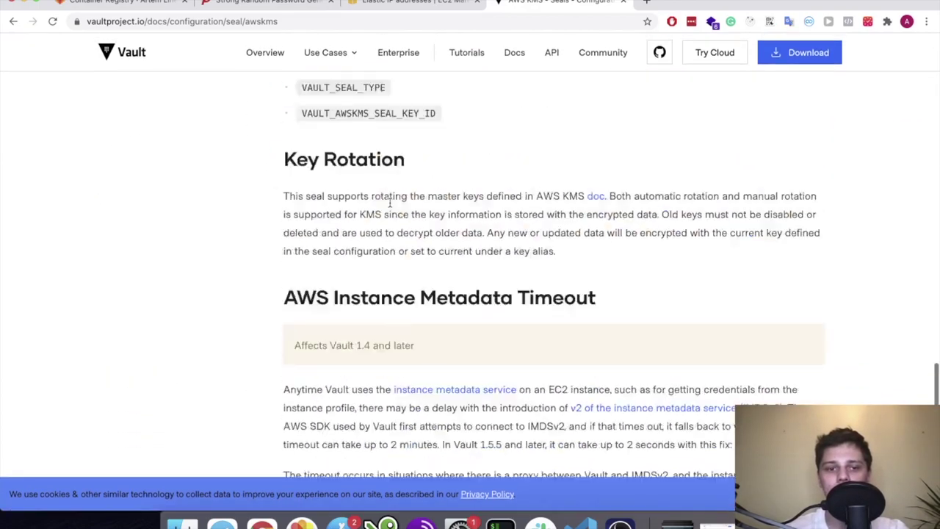
scroll(387, 203, "up", 5)
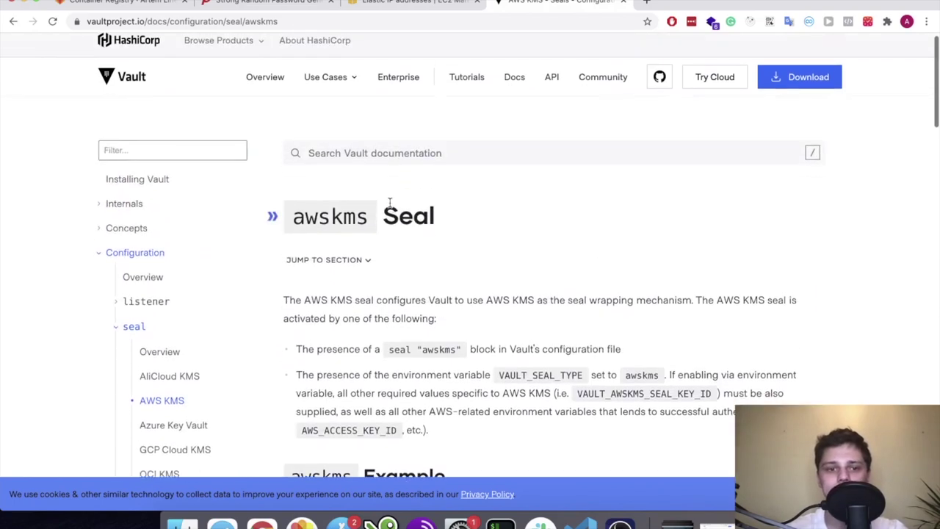
scroll(388, 204, "down", 10)
scroll(390, 203, "down", 15)
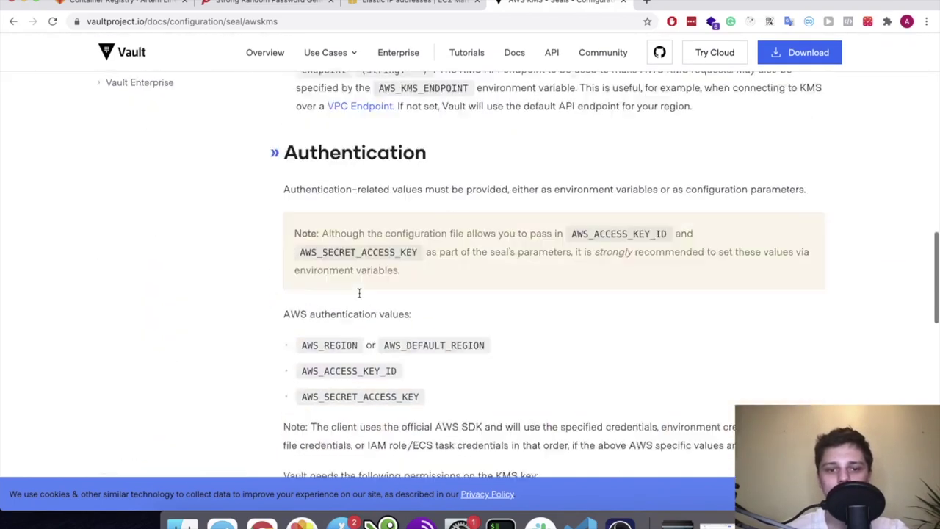
scroll(360, 296, "up", 15)
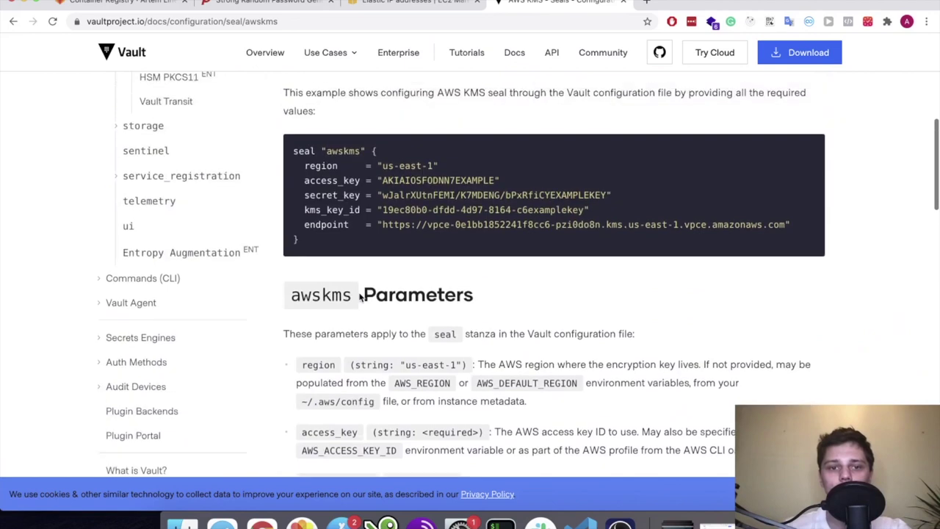
left_click(649, 2)
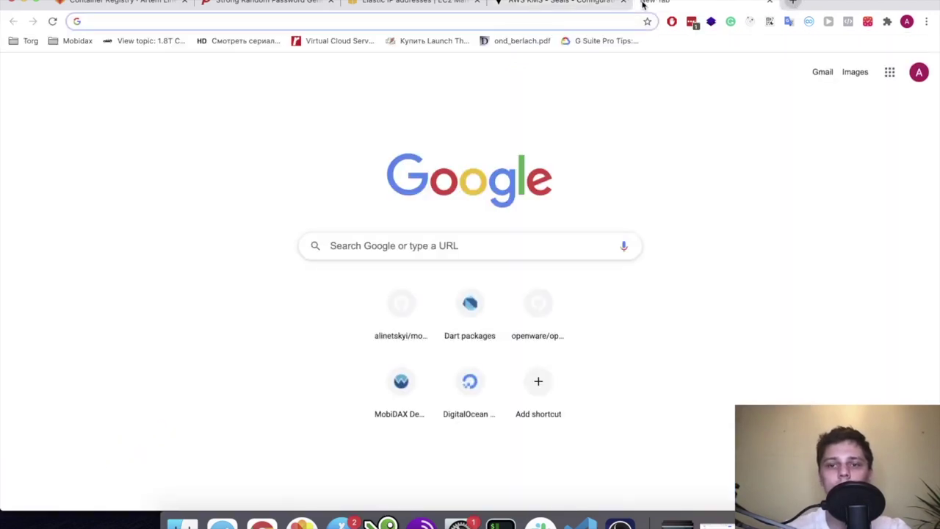
Open the Vault & DB deployment gist from the address-bar 'gist' suggestions
type("s3 ")
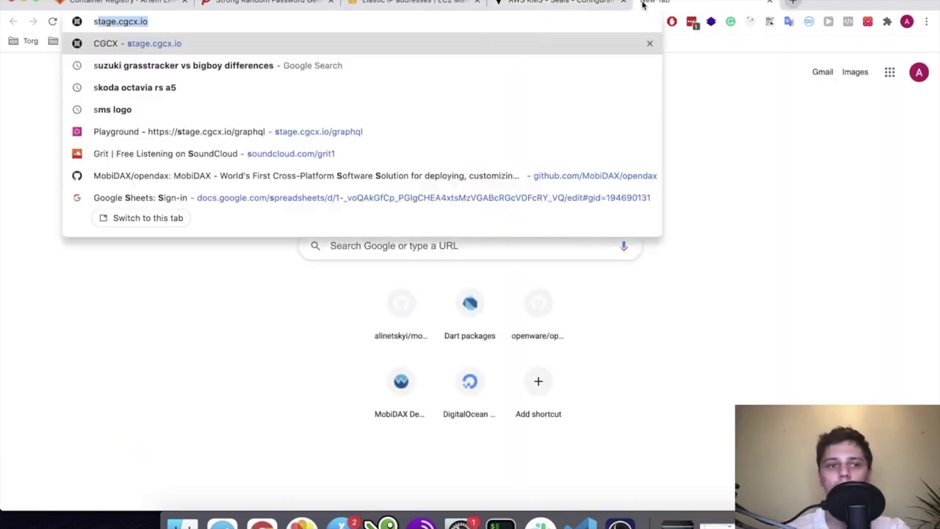
type("va")
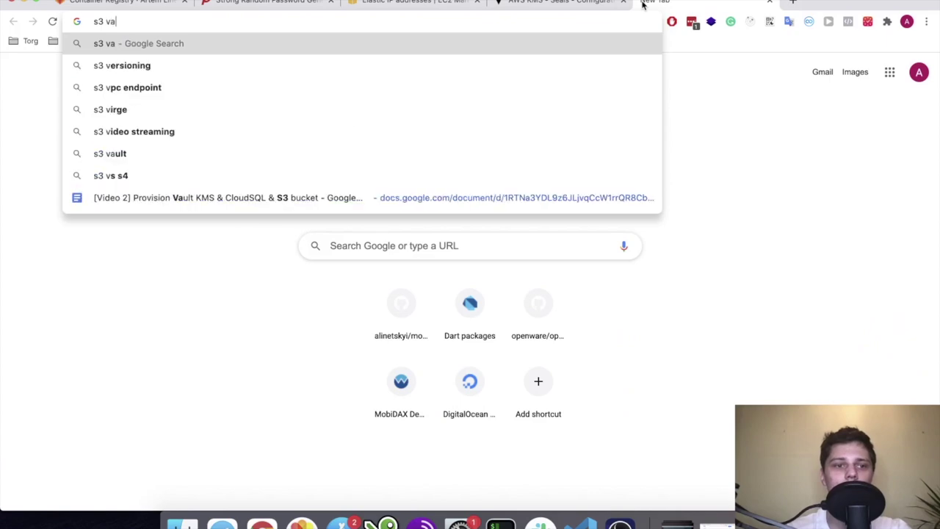
type("ult")
key("BackSpace")
key("BackSpace")
key("BackSpace")
key("BackSpace")
key("BackSpace")
key("BackSpace")
key("BackSpace")
key("BackSpace")
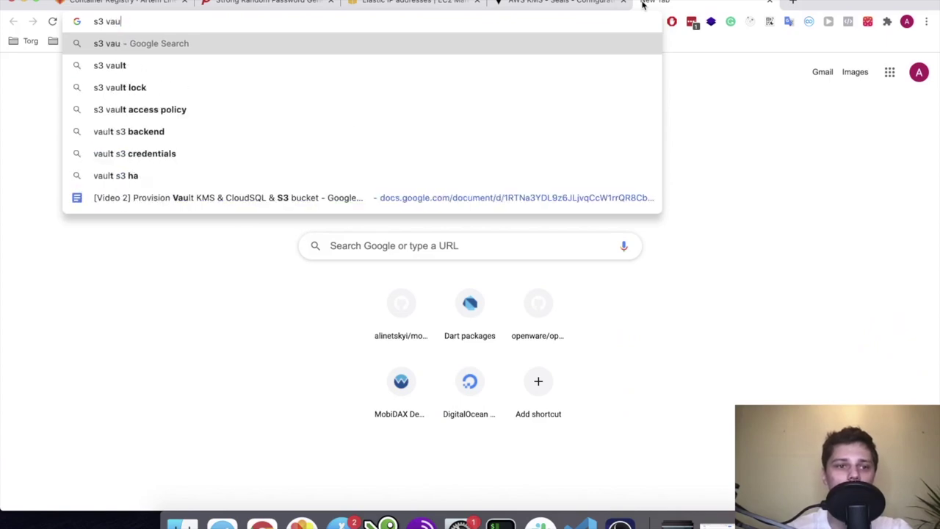
type("gist")
key("Down")
key("Down")
key("Down")
key("Down")
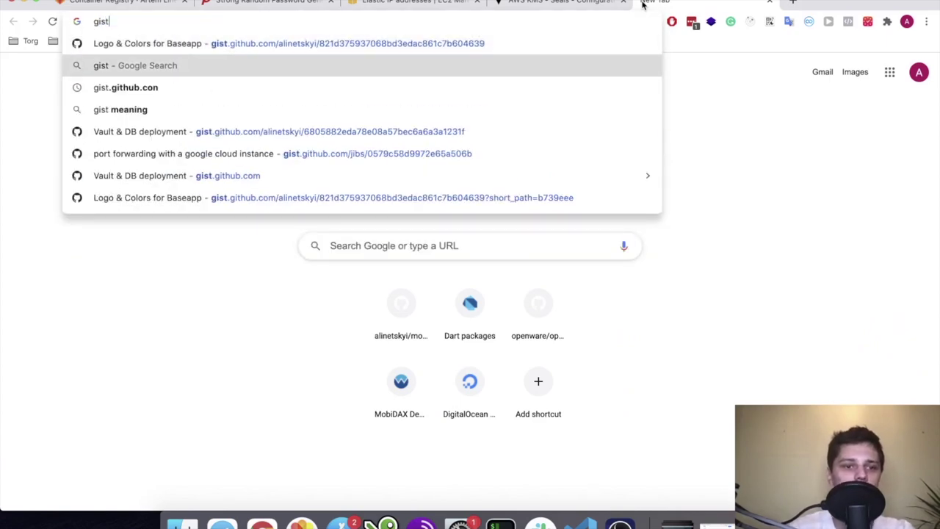
key("Return")
Back on the Vault awskms docs, select the entire example seal configuration block
left_click(588, 3)
scroll(476, 213, "down", 5)
scroll(472, 226, "down", 15)
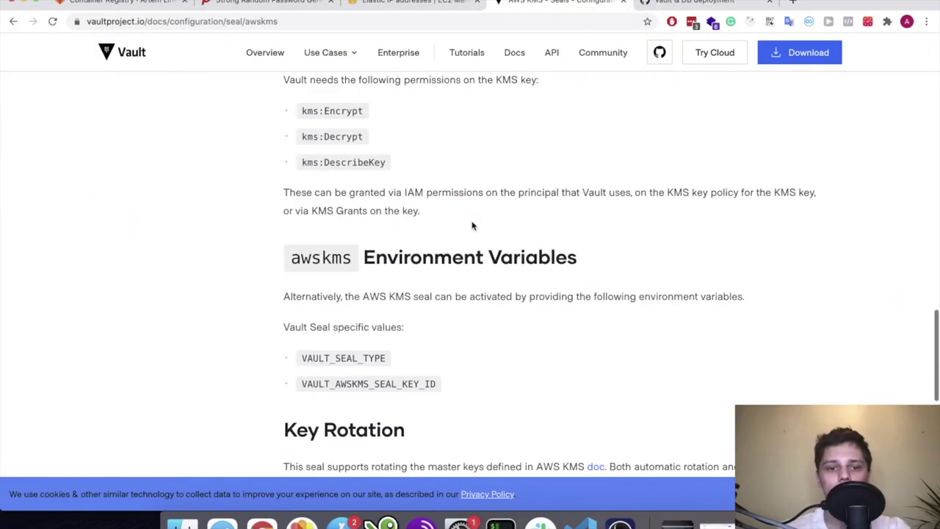
scroll(472, 224, "up", 15)
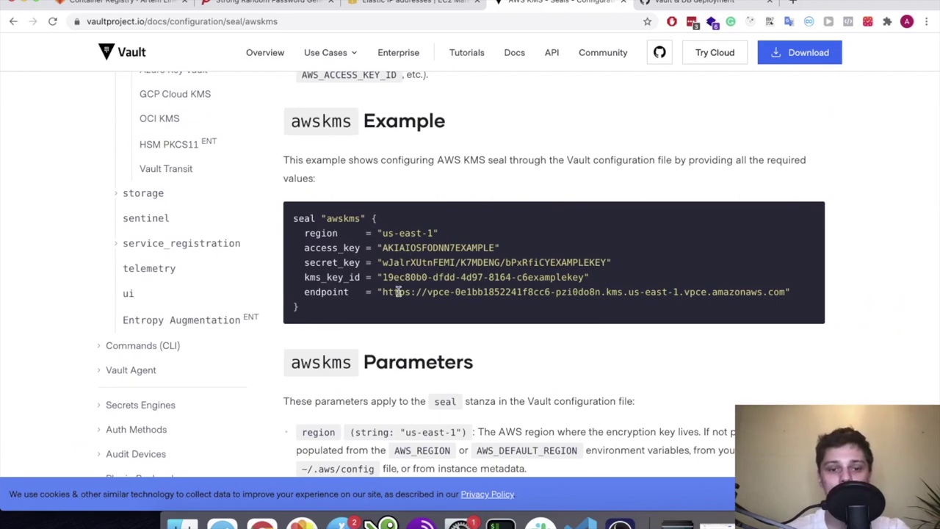
left_click_drag(307, 310, 289, 214)
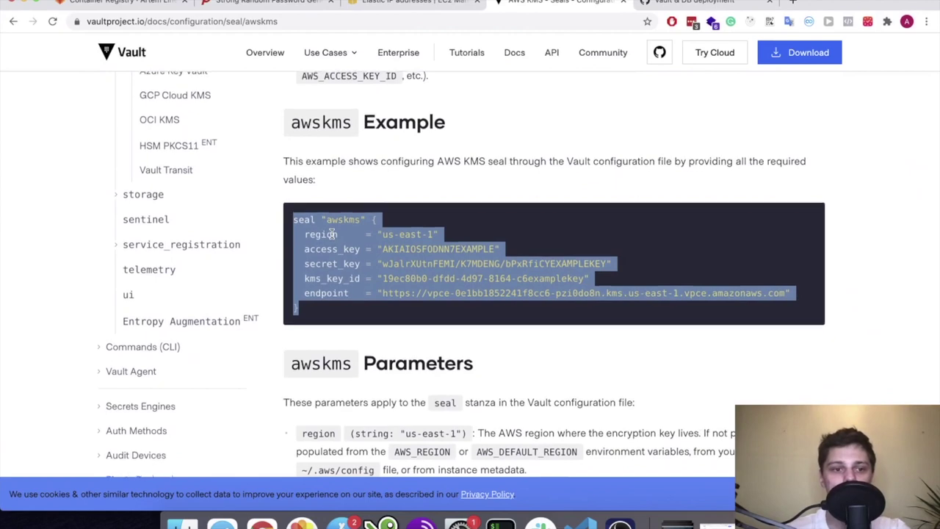
scroll(331, 233, "up", 4)
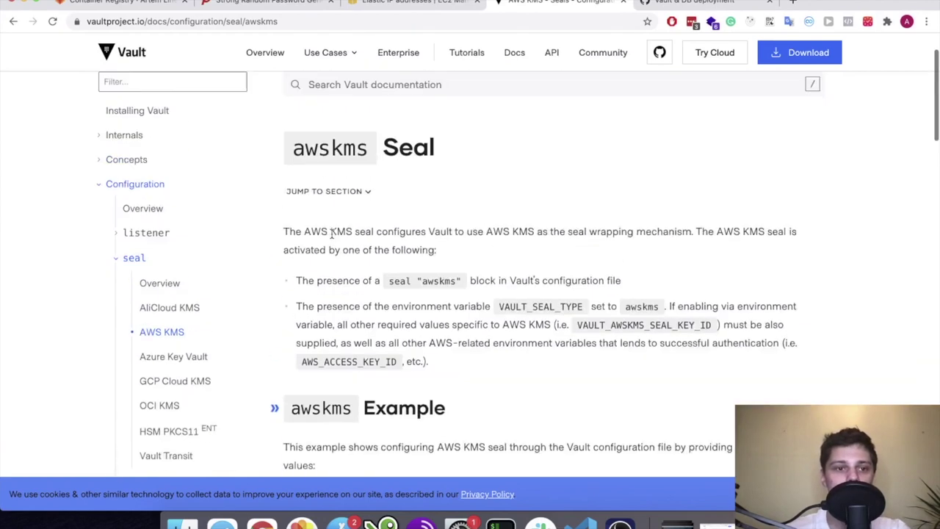
scroll(110, 301, "down", 3)
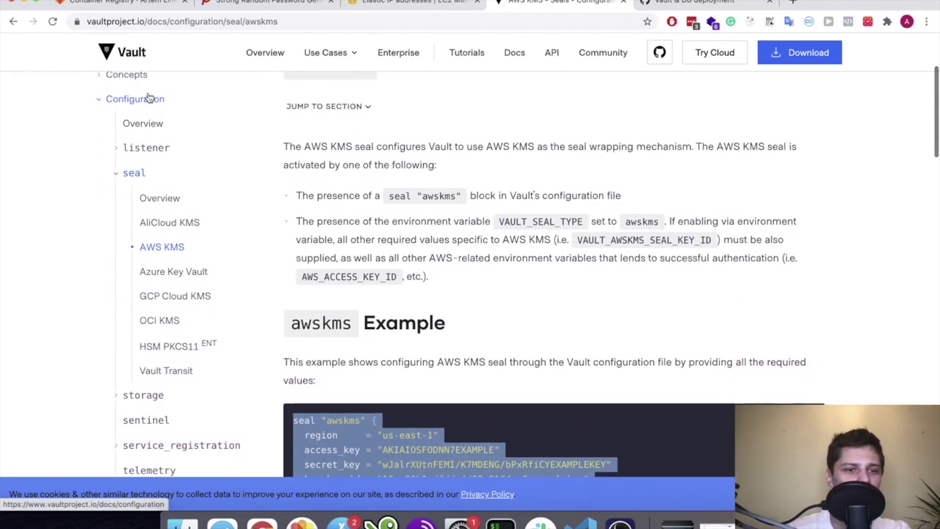
scroll(139, 147, "down", 3)
scroll(124, 272, "up", 2)
scroll(125, 285, "down", 2)
scroll(126, 279, "up", 5)
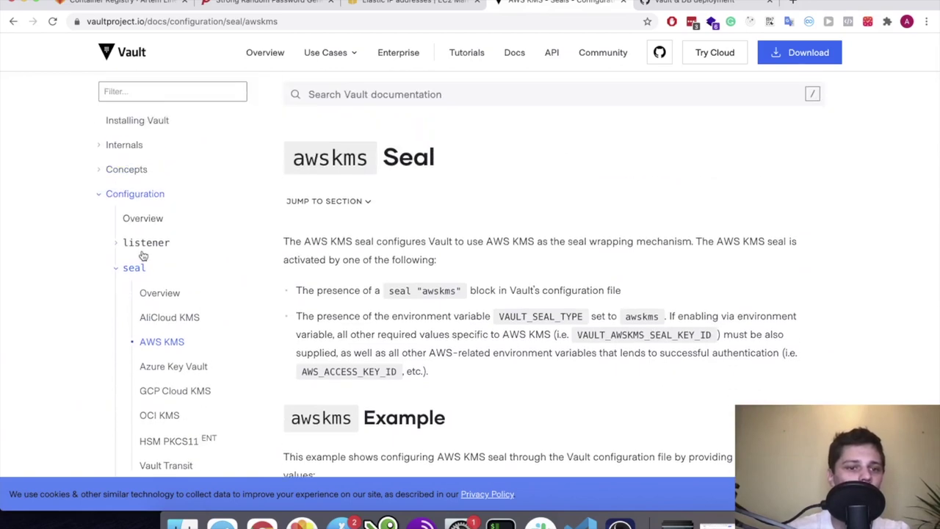
scroll(143, 255, "down", 3)
scroll(138, 374, "down", 2)
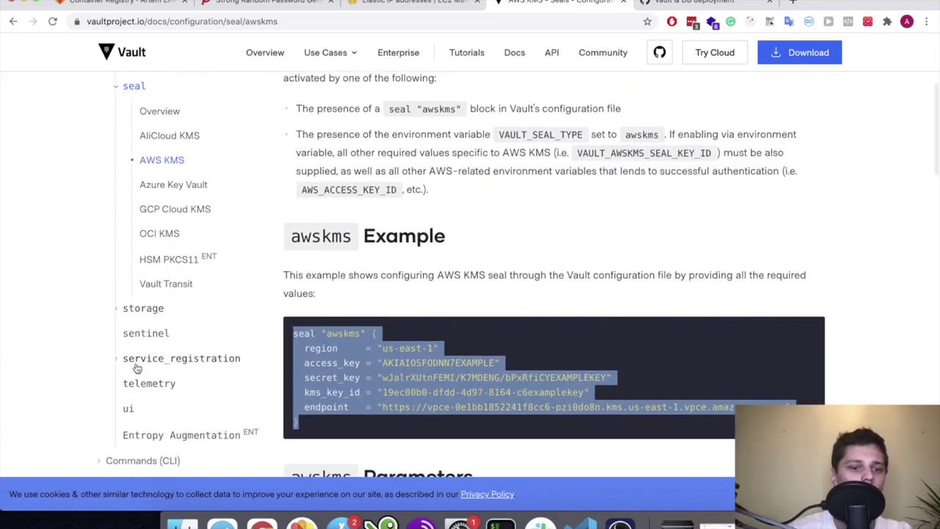
scroll(511, 217, "up", 2)
key("ctrl+Up")
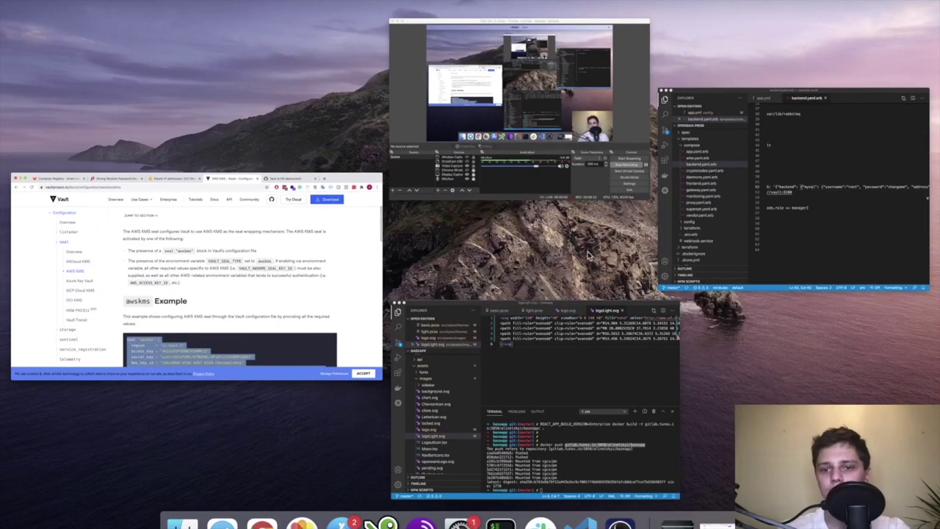
Compare line 52 of backend.yaml.erb with the Vault AWS KMS seal docs
left_click(755, 227)
double_click(648, 235)
left_click(605, 235)
scroll(610, 237, "right", 5)
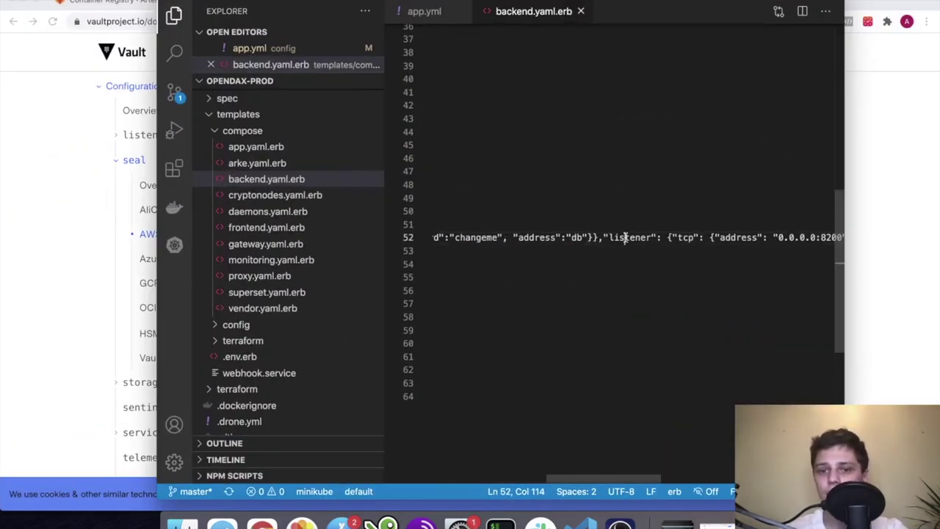
left_click(152, 336)
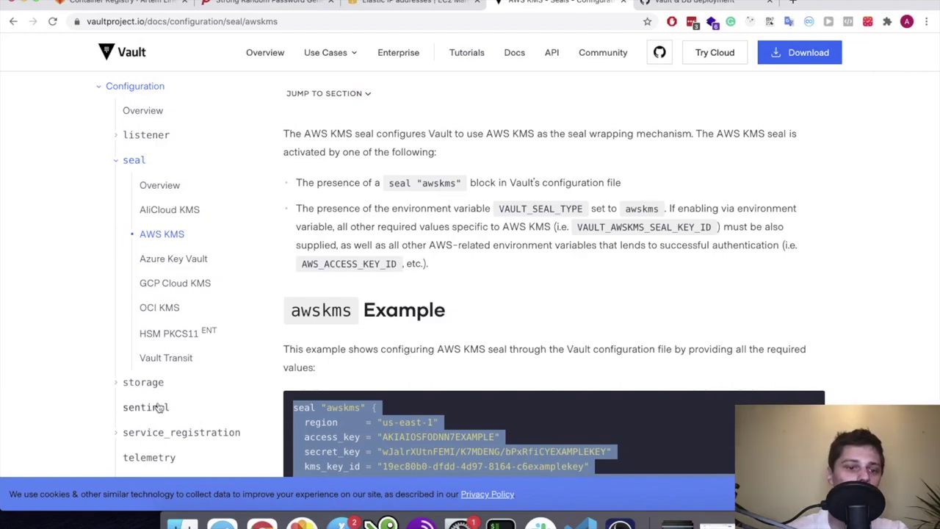
scroll(156, 405, "down", 2)
scroll(158, 407, "up", 5)
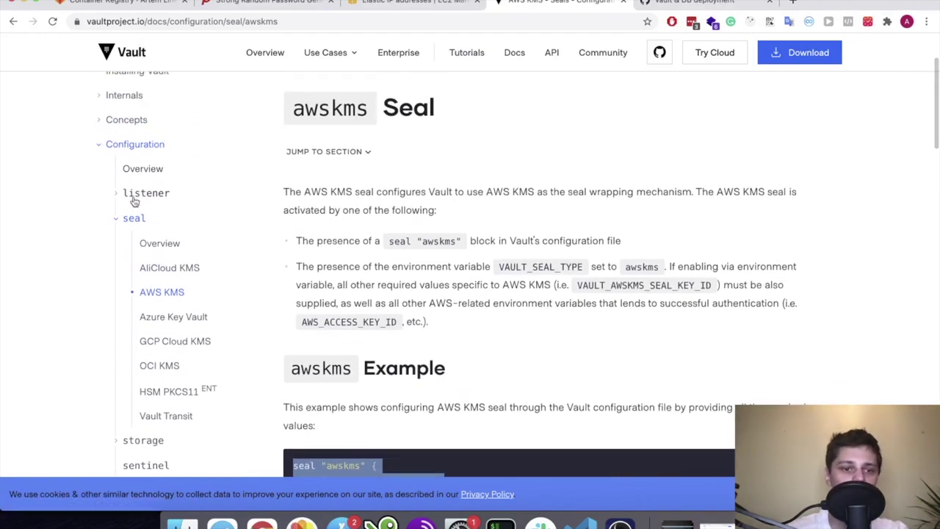
key("ctrl+Up")
left_click(734, 147)
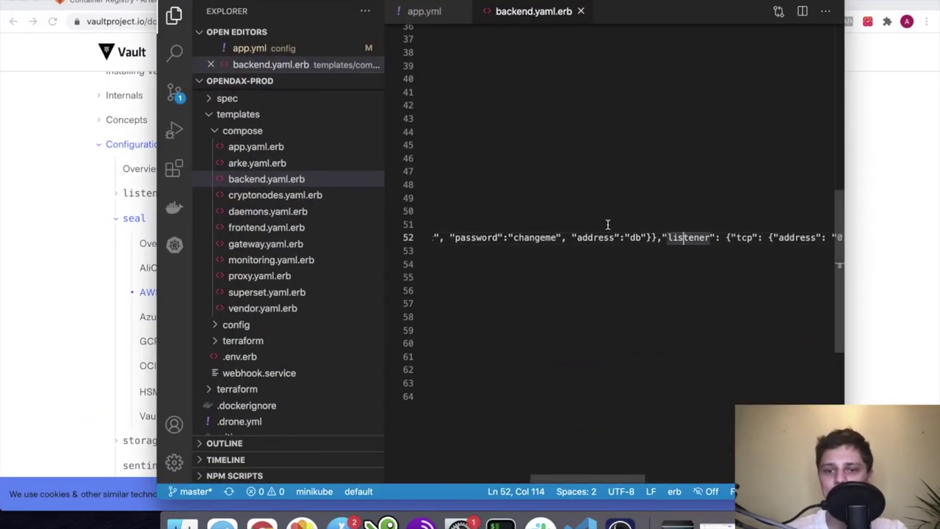
Review line 52's Vault config and place the caret just before the "ui" setting
scroll(652, 229, "left", 10)
scroll(653, 230, "right", 9)
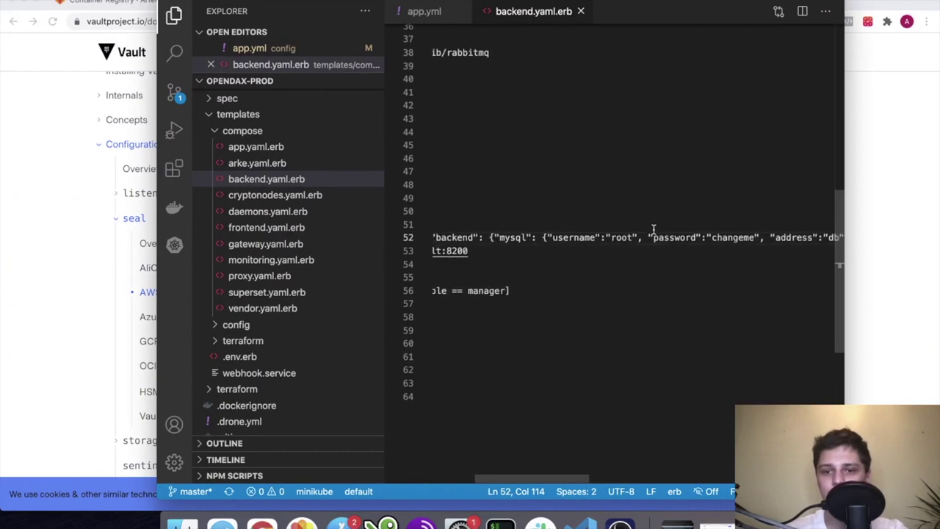
scroll(709, 239, "right", 2)
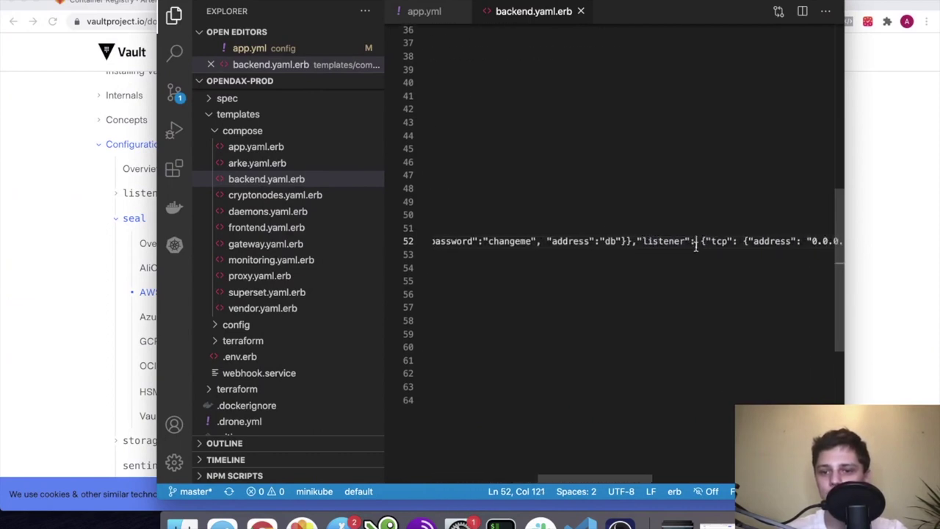
scroll(749, 247, "right", 3)
scroll(749, 247, "right", 2)
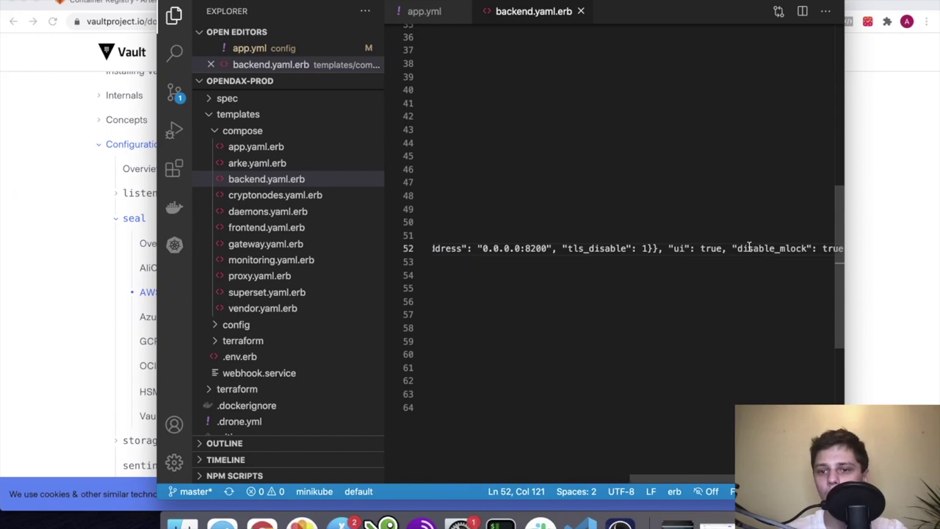
scroll(653, 250, "left", 3)
scroll(654, 251, "right", 2)
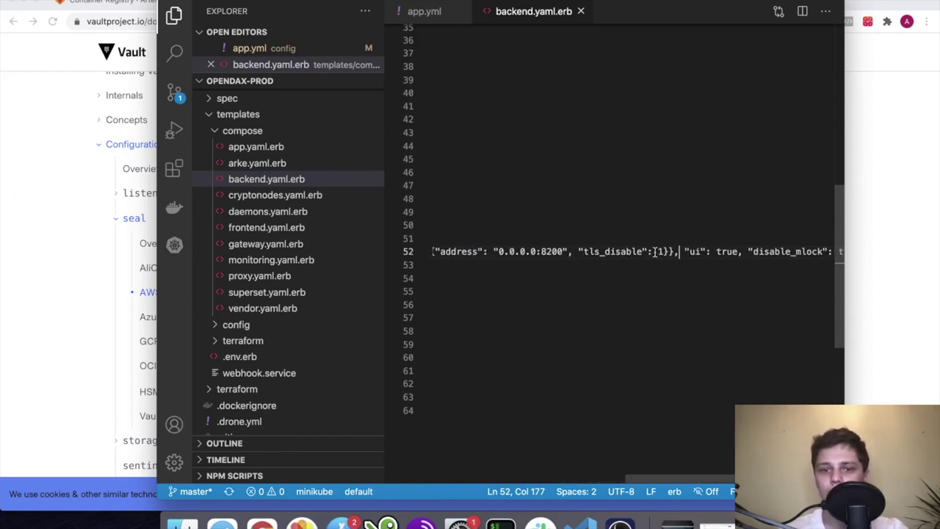
scroll(654, 251, "left", 10)
scroll(654, 251, "down", 1)
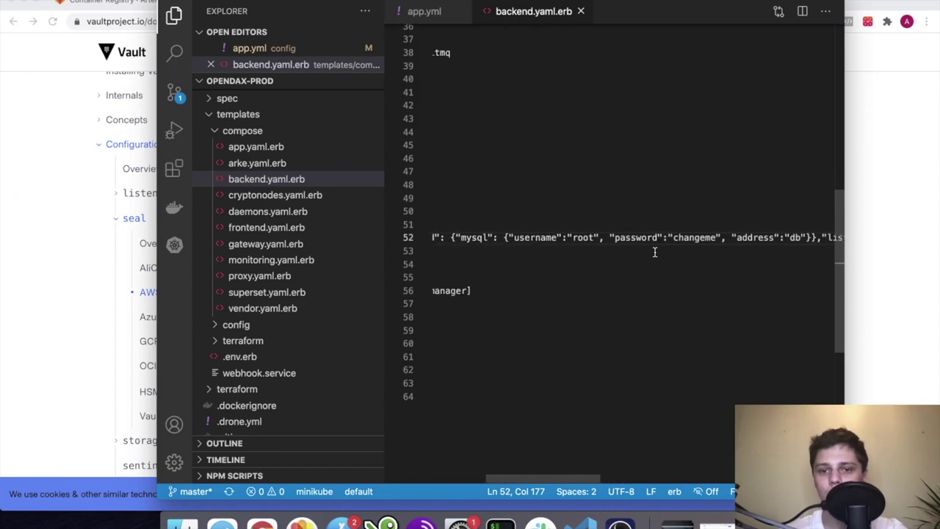
scroll(654, 251, "right", 10)
left_click(654, 251)
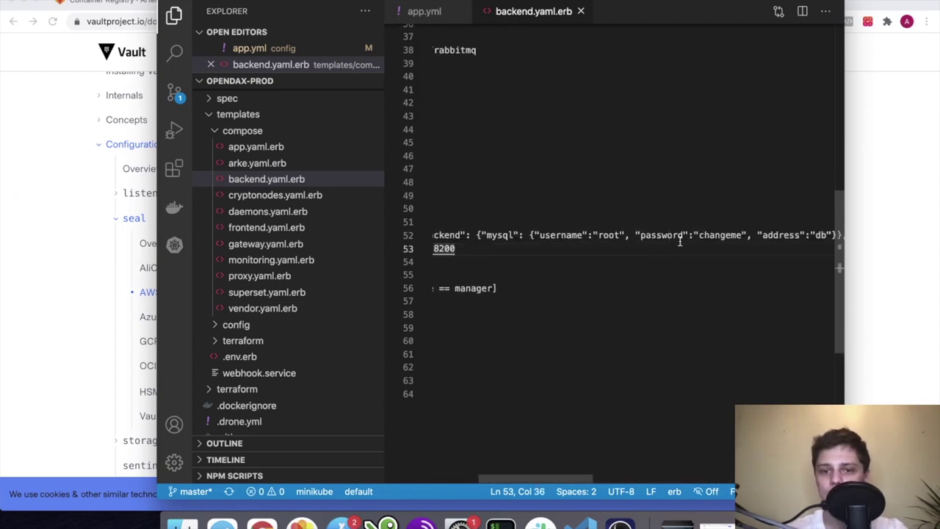
scroll(680, 242, "right", 10)
scroll(565, 230, "right", 2)
scroll(580, 231, "left", 4)
left_click(597, 232)
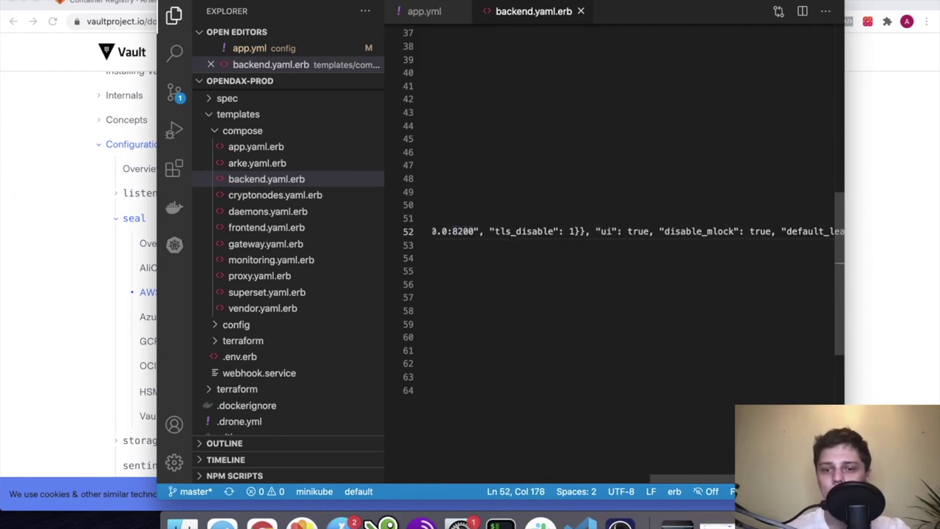
Add a "seal": { entry before ui and paste the docs' kms_key_id line into it
type("\"seal:\": {")
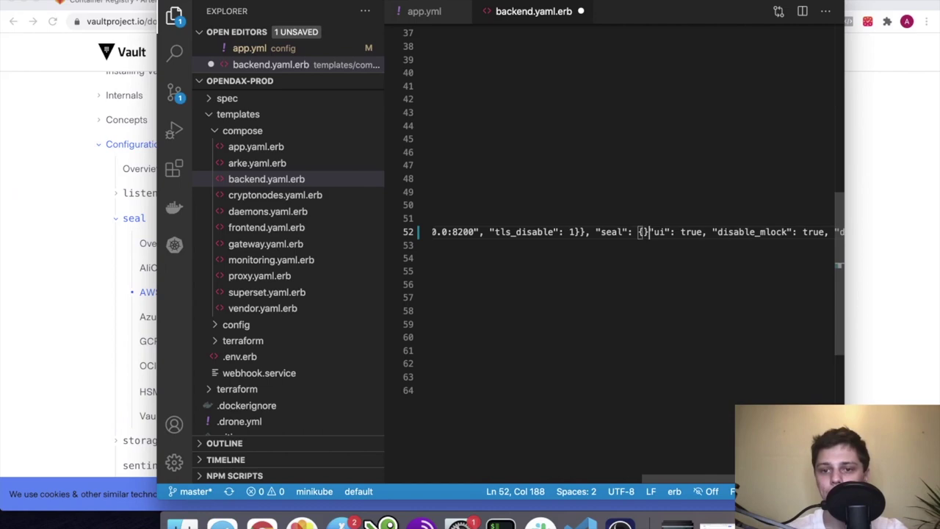
type(",")
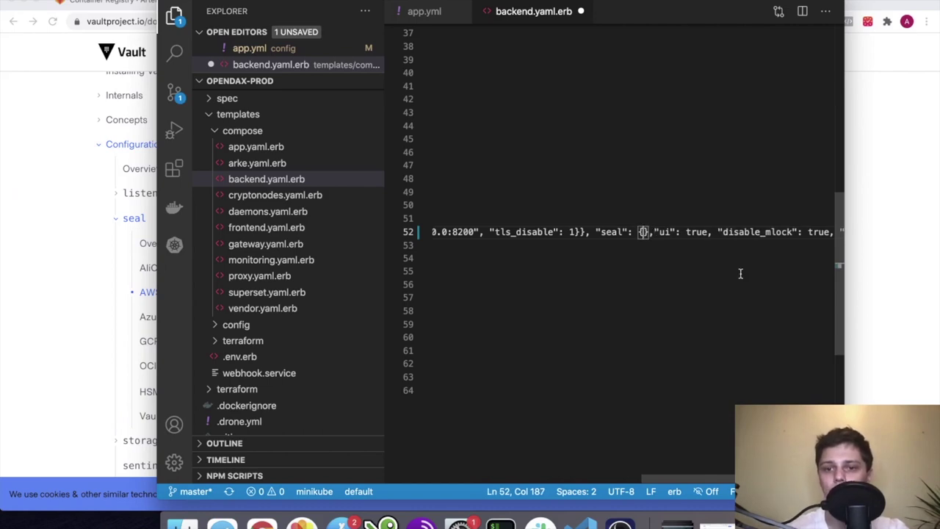
left_click(872, 237)
scroll(458, 216, "down", 6)
scroll(457, 215, "up", 2)
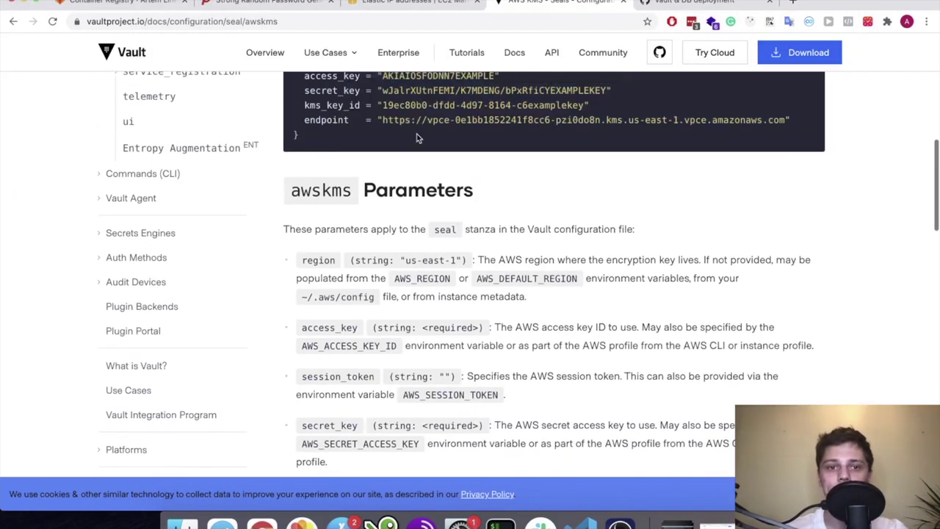
left_click_drag(590, 183, 341, 182)
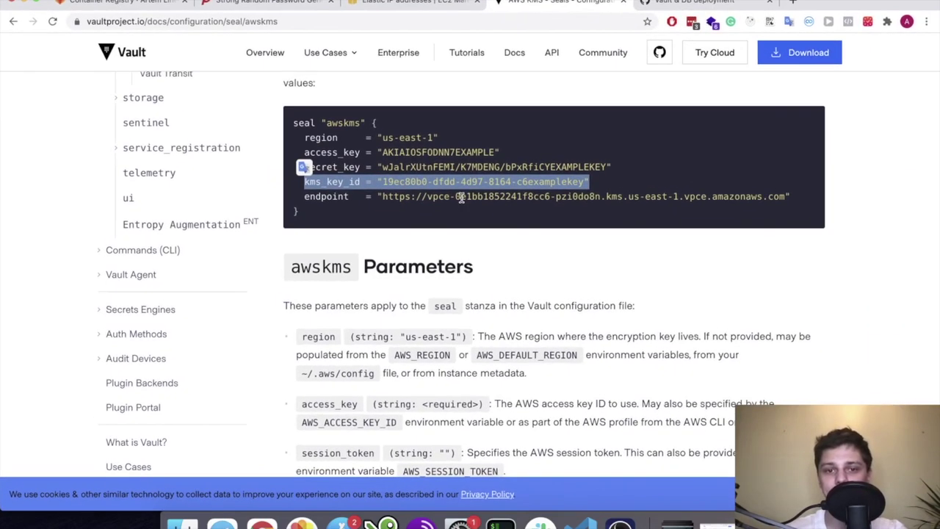
key("ctrl+Up")
left_click(659, 234)
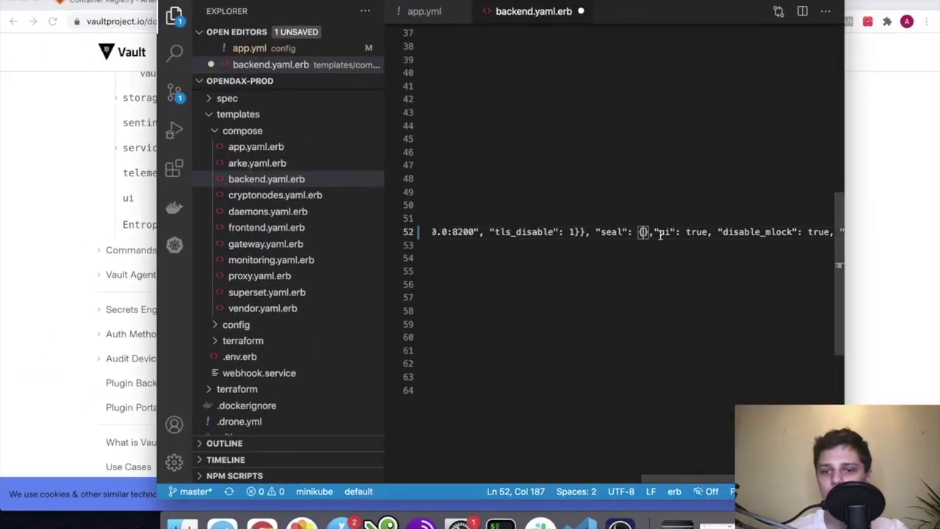
type("kms_key_id = \"19ec80b0-dfdd-4d97-8164-c6examplekey\"")
Convert kms_key_id to JSON syntax and delete the sample key ID, leaving it empty
scroll(650, 236, "right", 1)
left_click(538, 238)
type("\"")
key("Right")
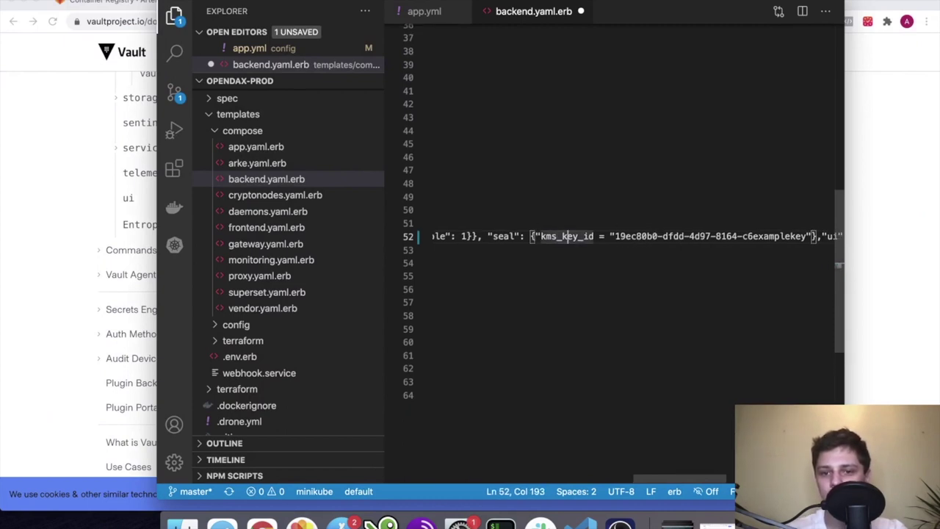
type("\"")
key("BackSpace")
key("BackSpace")
type(":")
scroll(631, 237, "right", 2)
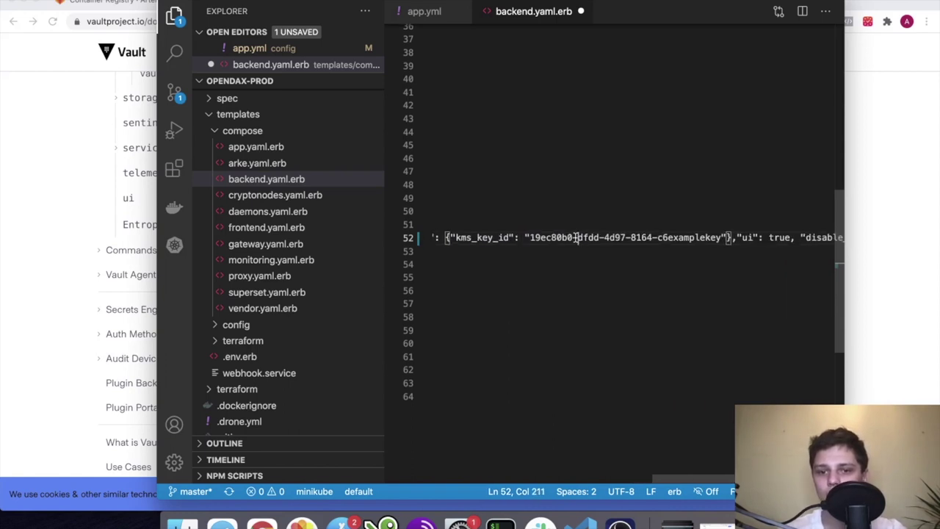
left_click_drag(721, 237, 534, 237)
key("BackSpace")
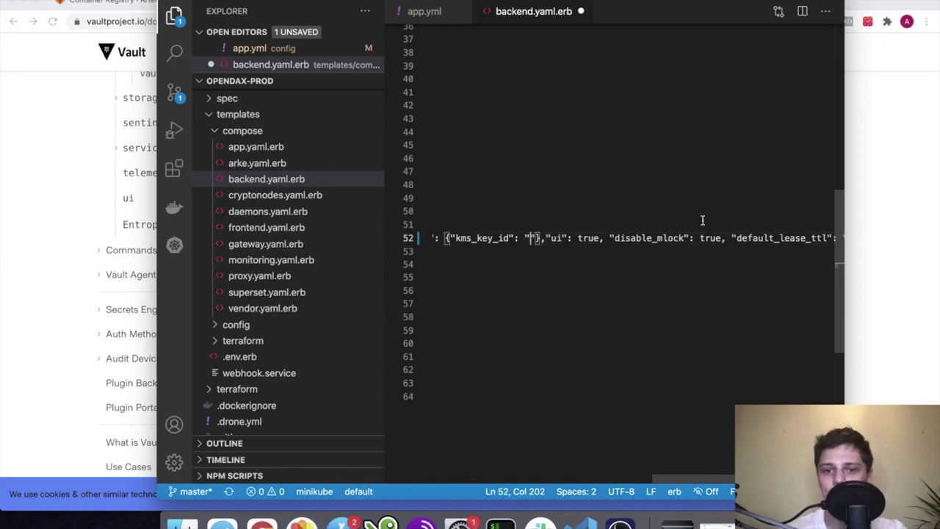
key("super+Tab")
left_click(715, 2)
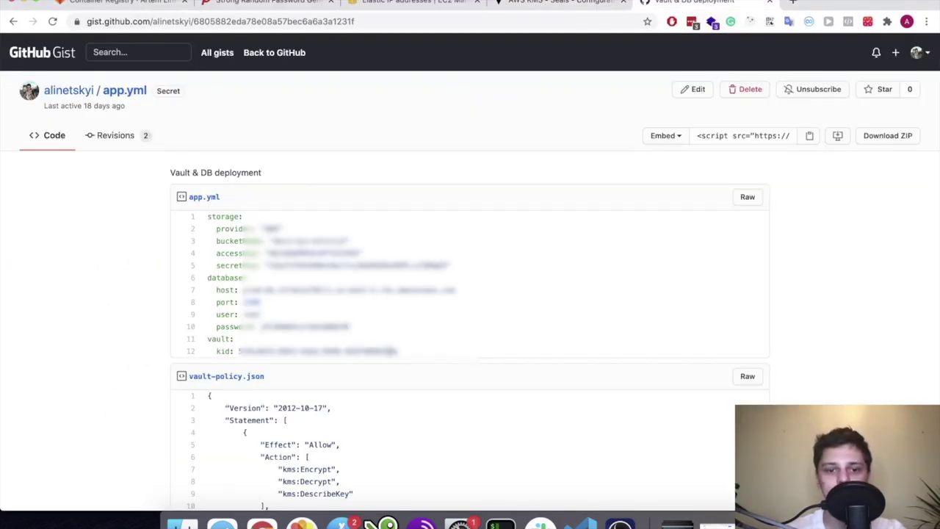
Paste the vault kid value from the gist's app.yml into kms_key_id and save backend.yaml.erb
left_click_drag(399, 351, 291, 351)
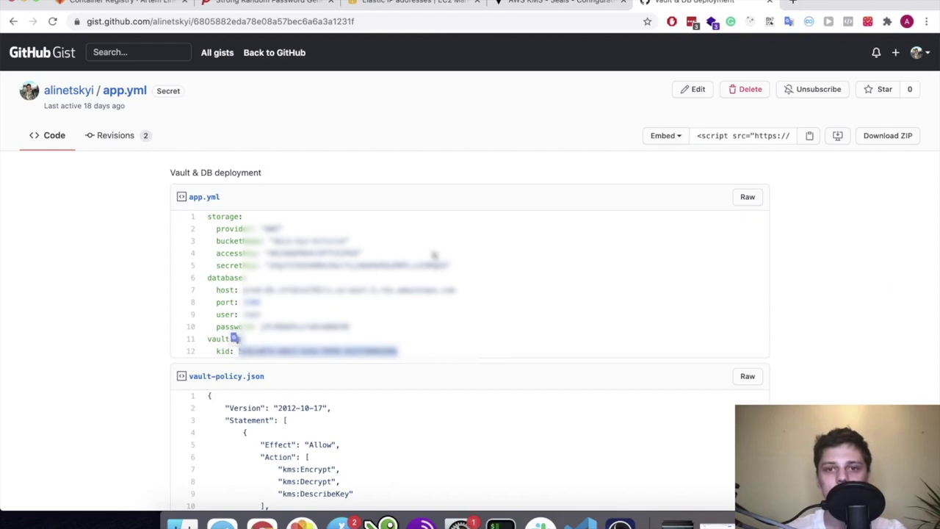
key("ctrl+shift+Tab")
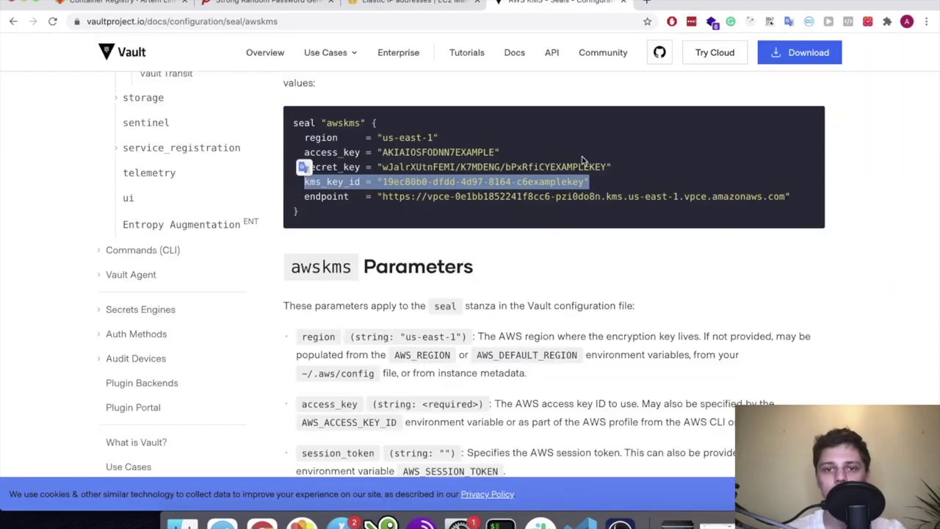
key("ctrl+Up")
left_click(664, 229)
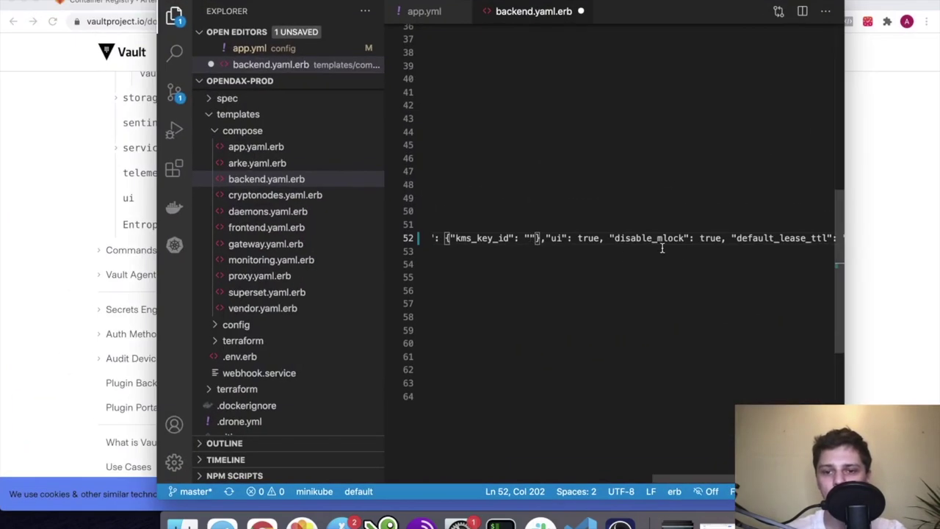
type("518ca07b-b8e3-4a6a-9998-45df9886b90a")
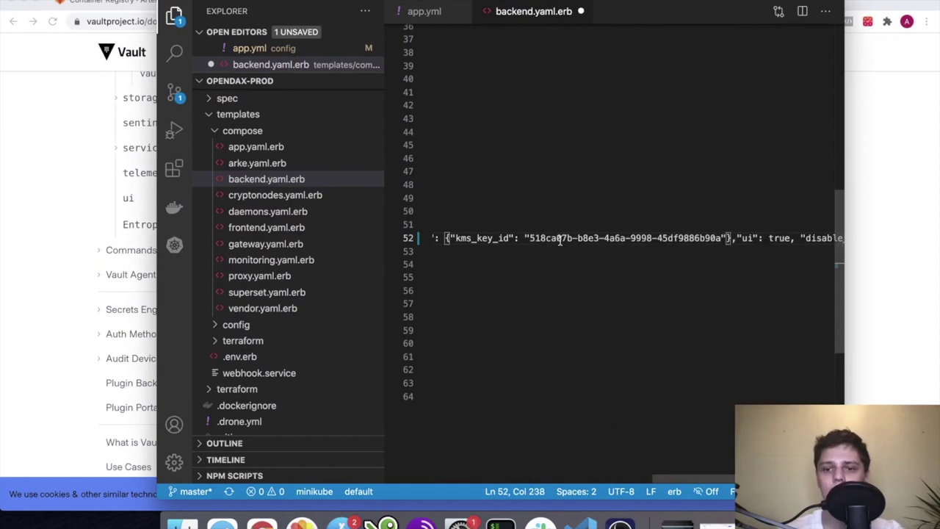
scroll(560, 240, "left", 10)
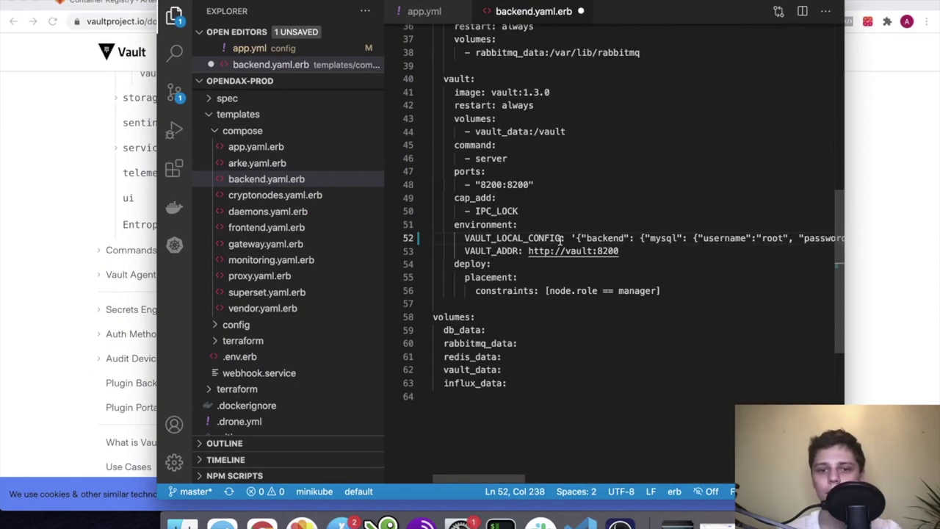
key("super+s")
Return to the Vault awskms docs and look over the sample secret_key value
left_click(462, 238)
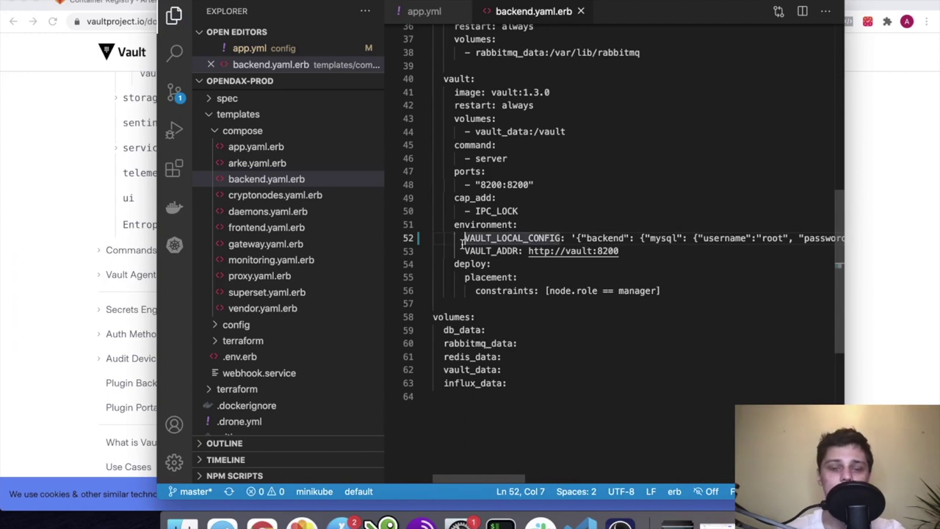
scroll(279, 346, "up", 5)
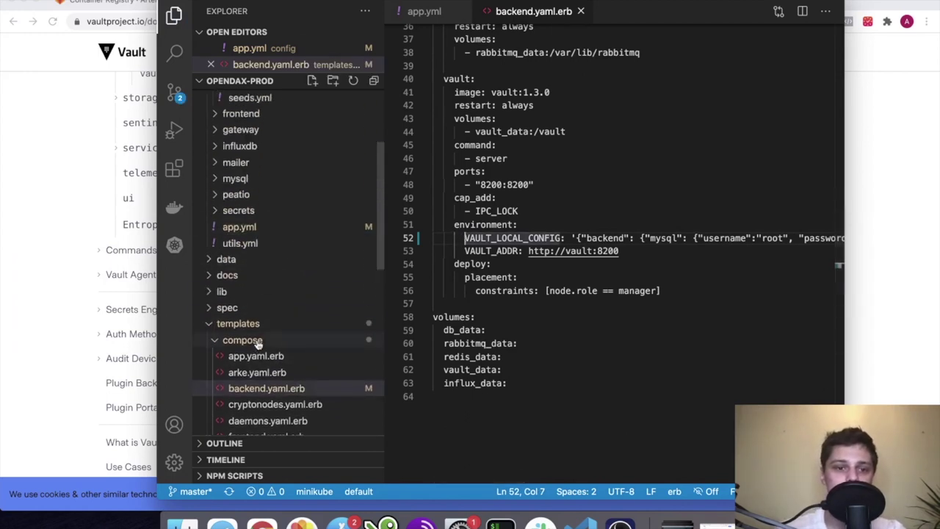
key("super+Tab")
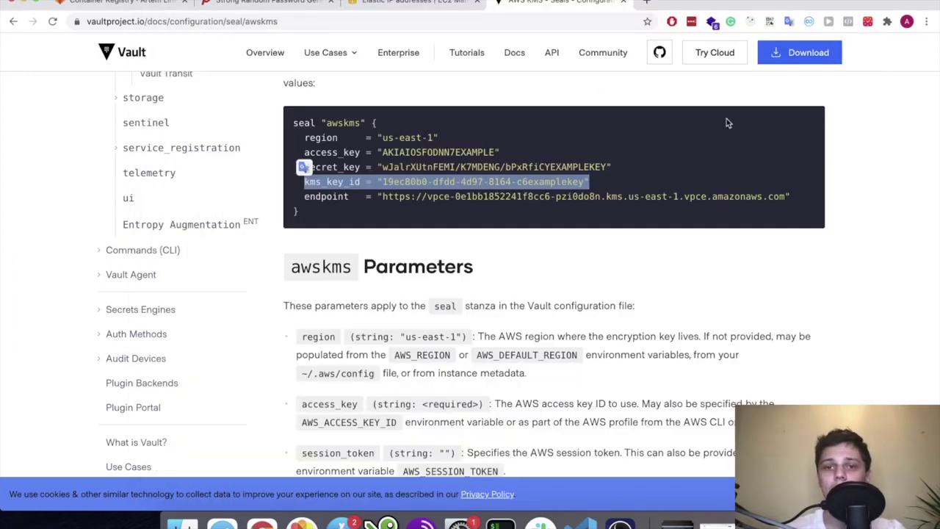
double_click(419, 167)
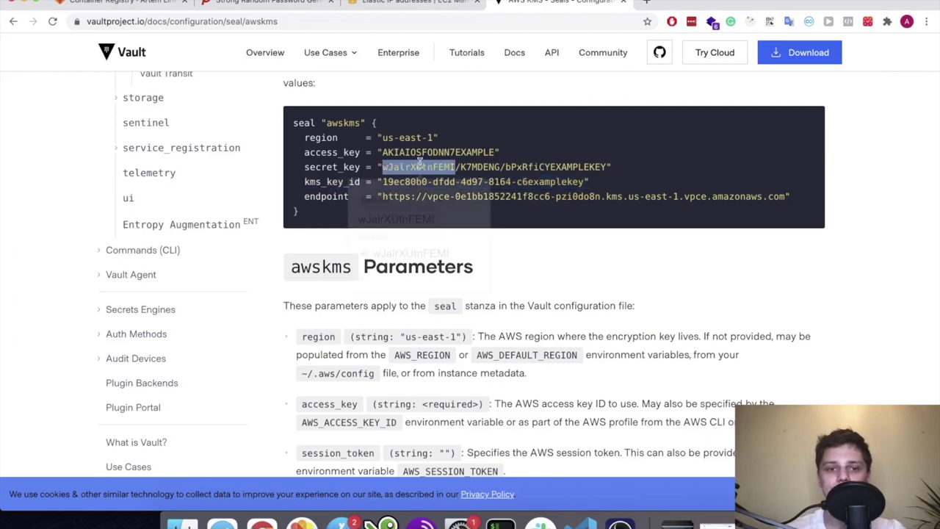
left_click(461, 146)
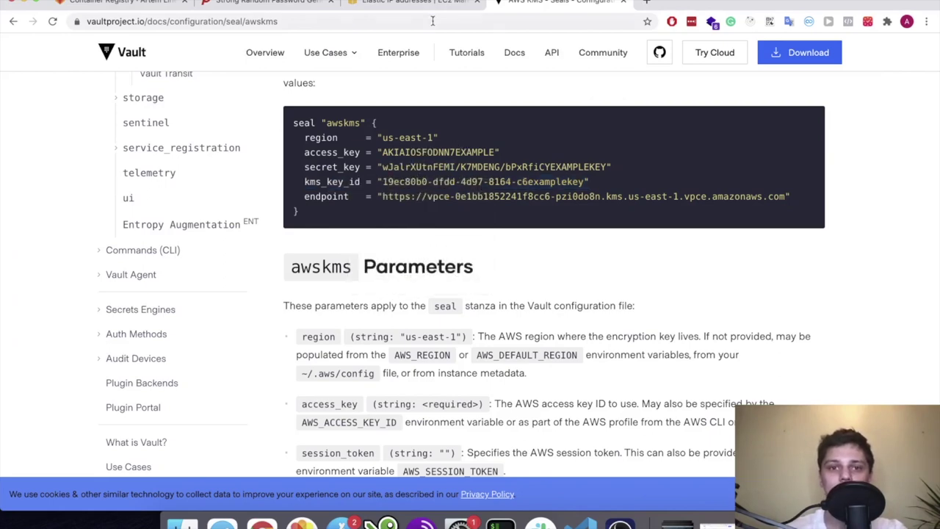
left_click(415, 3)
Search for EC2 and open the list of running instances
left_click(292, 46)
left_click(540, 45)
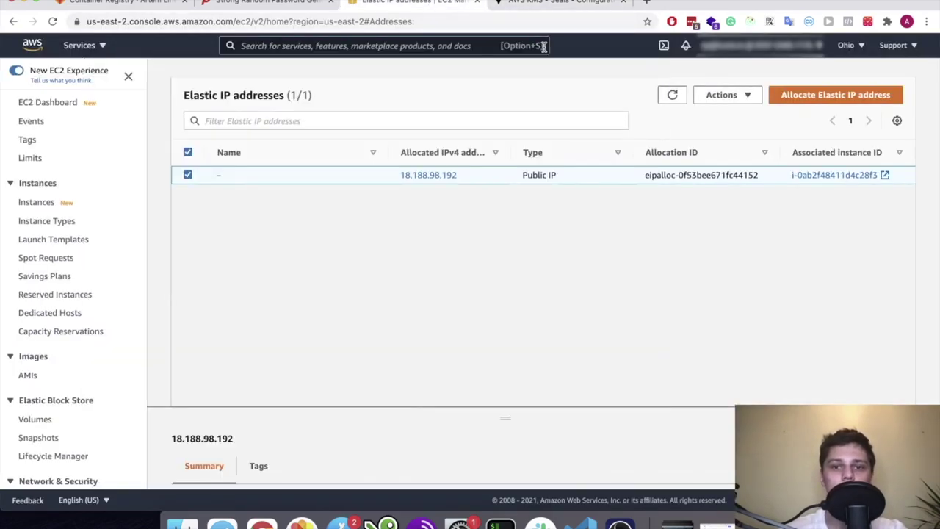
left_click(408, 45)
type("ec2")
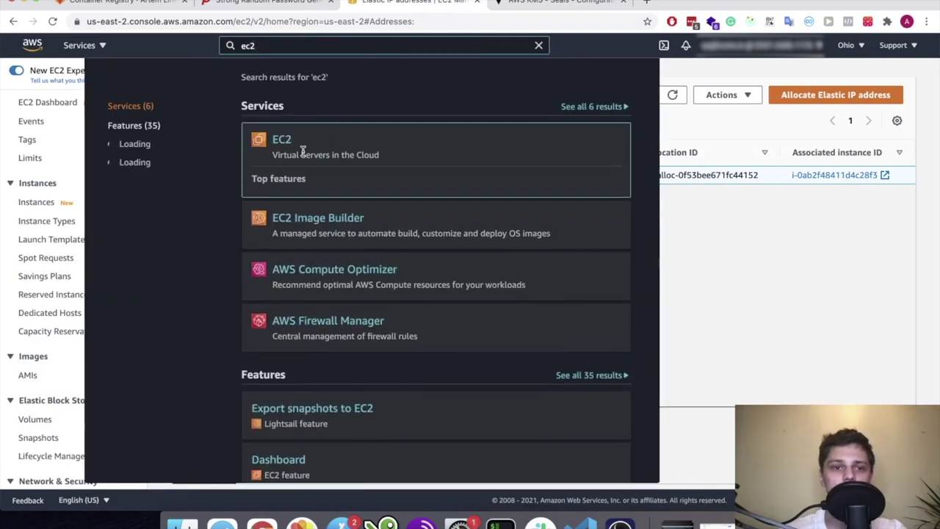
left_click(279, 138)
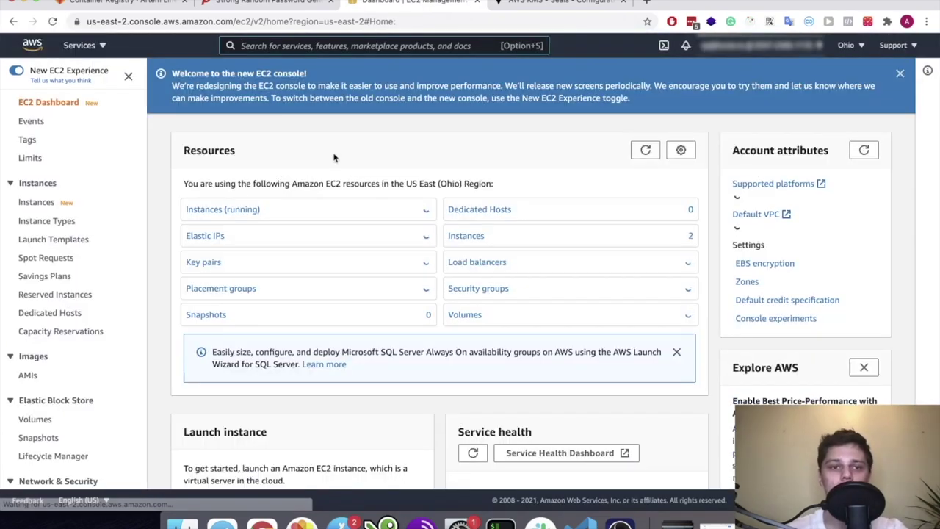
left_click(222, 210)
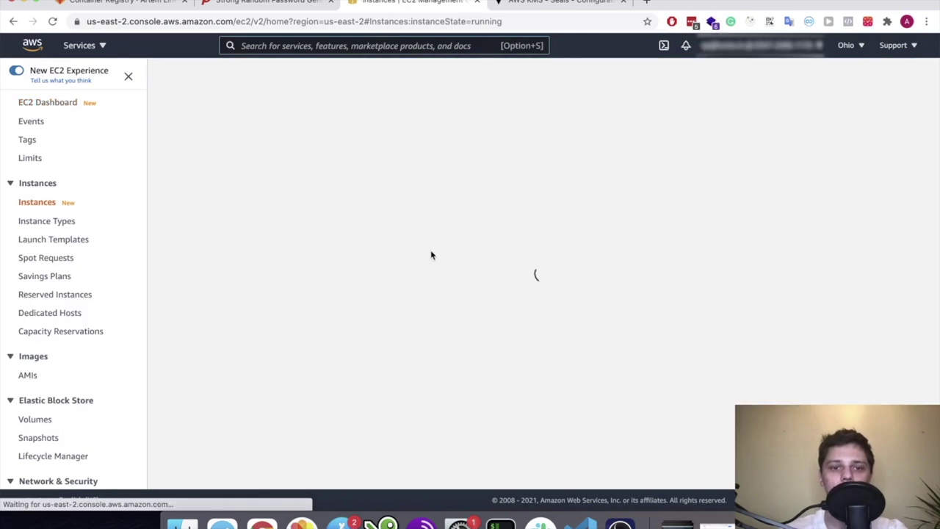
Inspect the t2.xlarge instance's security details, which show no IAM role attached
right_click(292, 166)
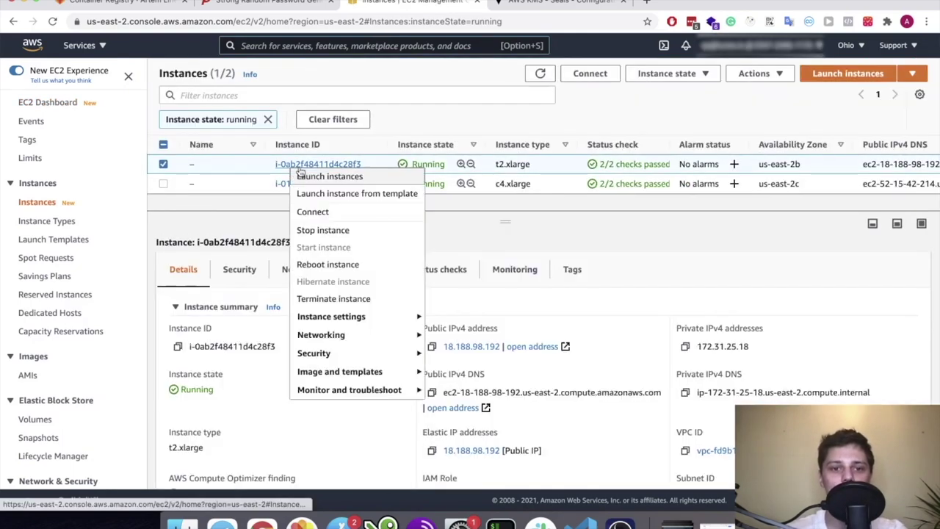
key("Escape")
scroll(318, 294, "down", 4)
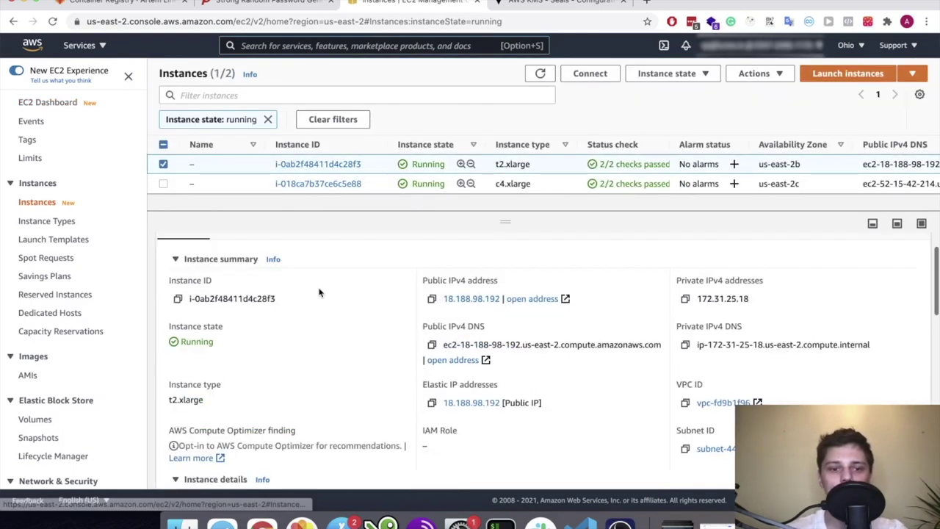
scroll(319, 292, "down", 2)
scroll(315, 296, "up", 8)
scroll(306, 301, "down", 1)
scroll(306, 302, "down", 1)
scroll(308, 279, "up", 2)
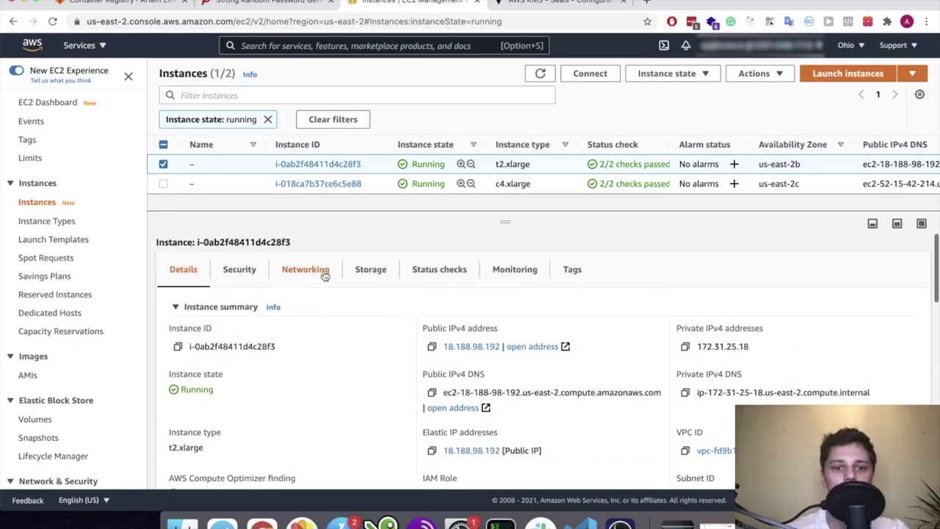
left_click(242, 270)
scroll(281, 301, "down", 3)
scroll(280, 300, "up", 1)
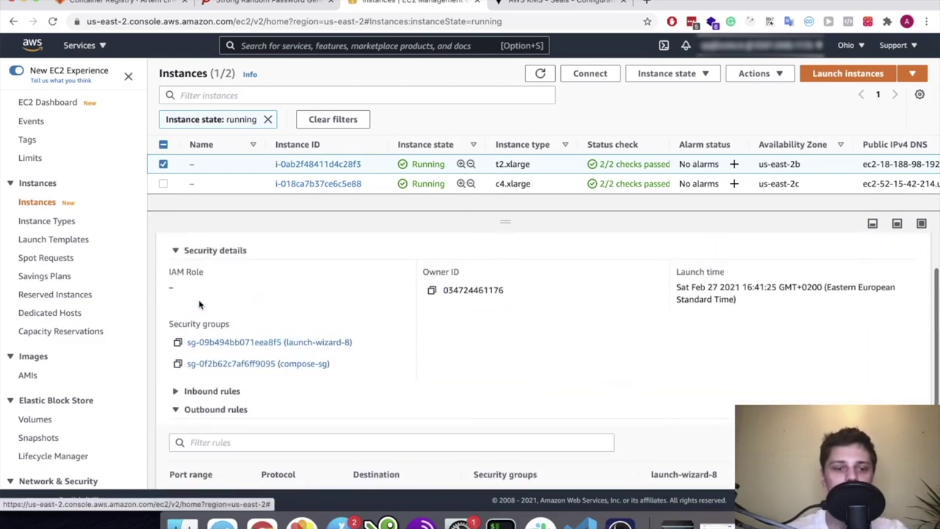
scroll(202, 316, "up", 1)
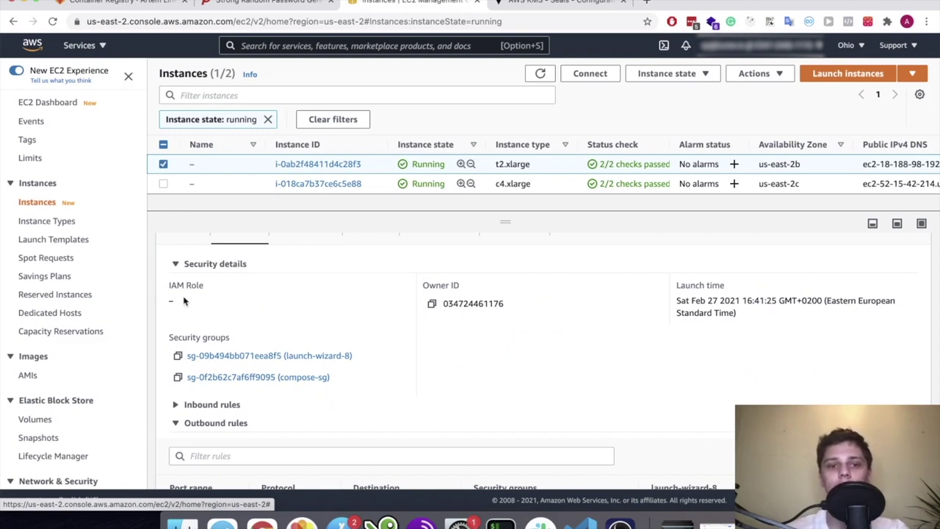
left_click(777, 74)
scroll(783, 169, "down", 2)
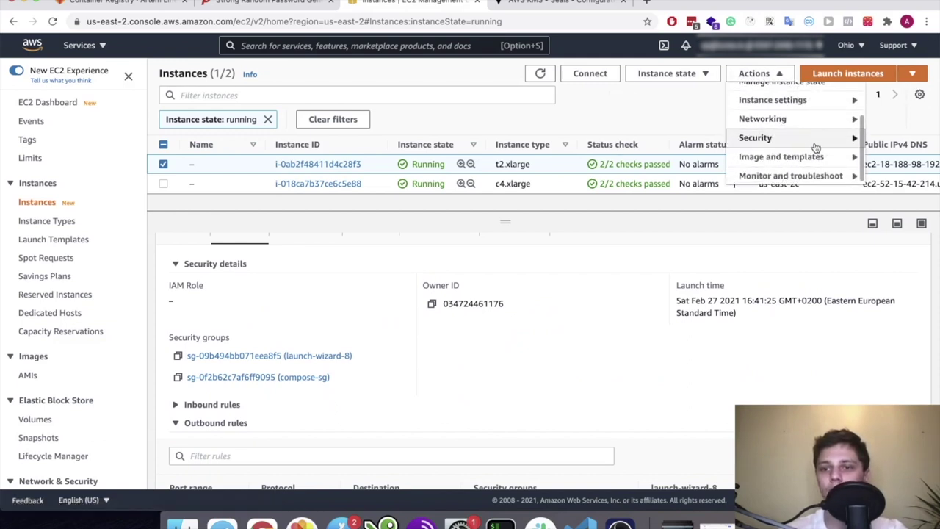
Attach the ec2-vault-kms IAM role to the first running instance
mouse_move(807, 138)
left_click(687, 138)
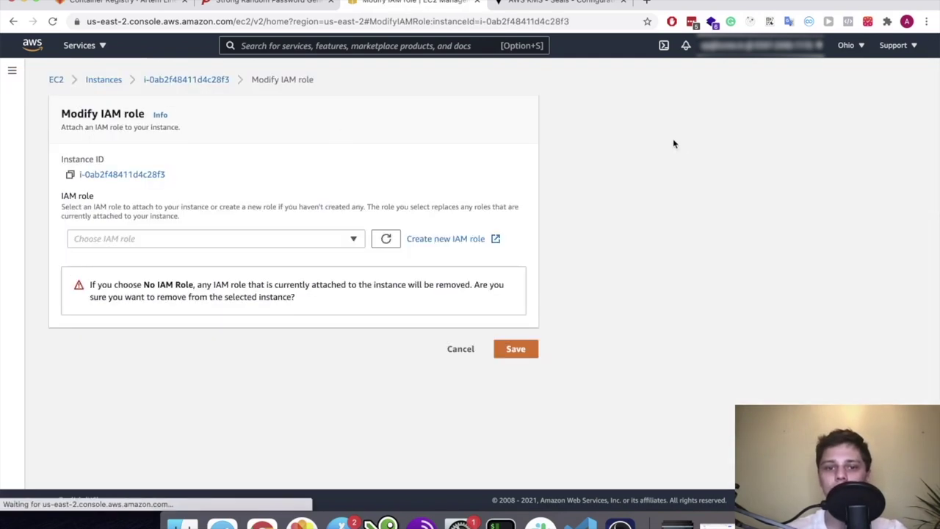
left_click(314, 239)
left_click(190, 305)
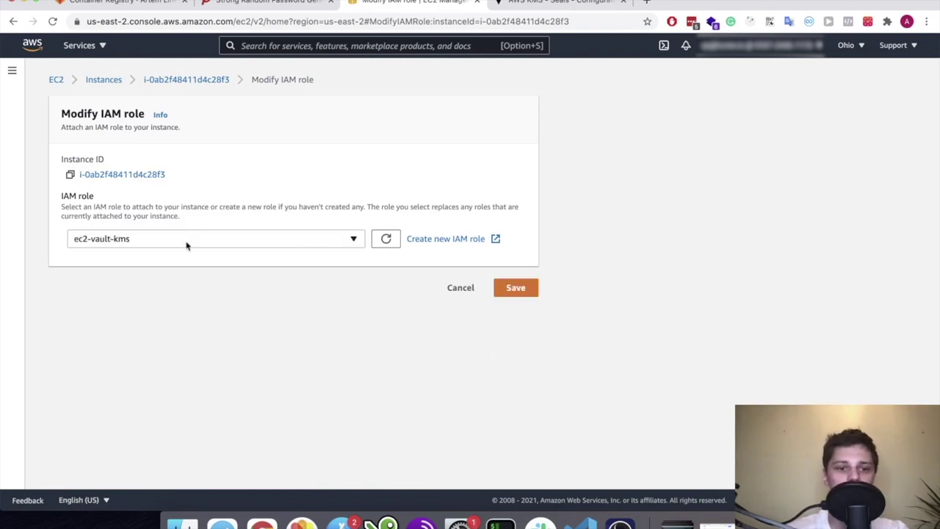
left_click(519, 294)
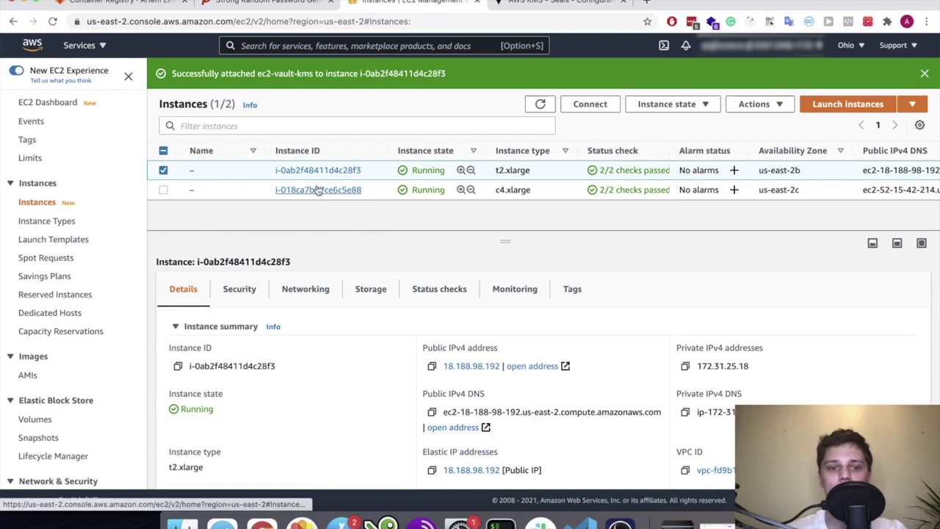
Attach ec2-vault-kms to the c4.xlarge instance as well, then close the EC2 console tab
left_click(317, 189)
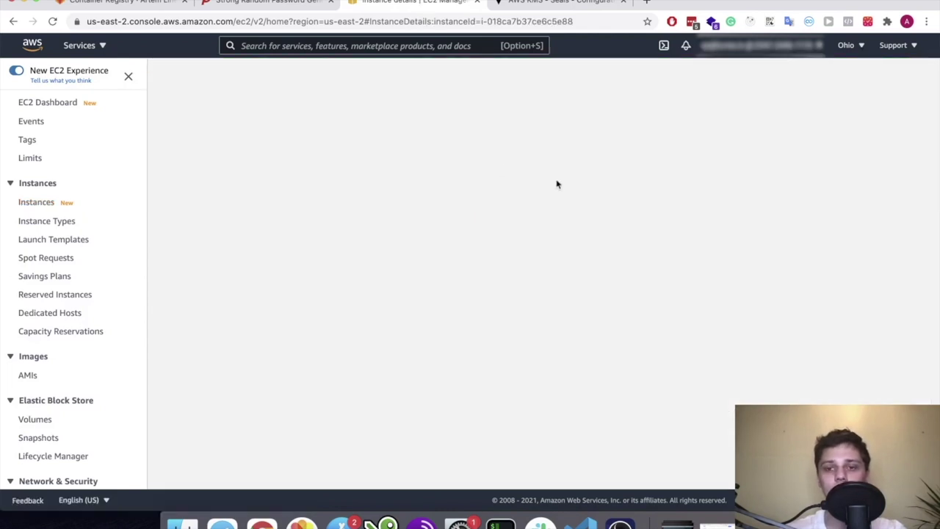
scroll(441, 162, "left", 5)
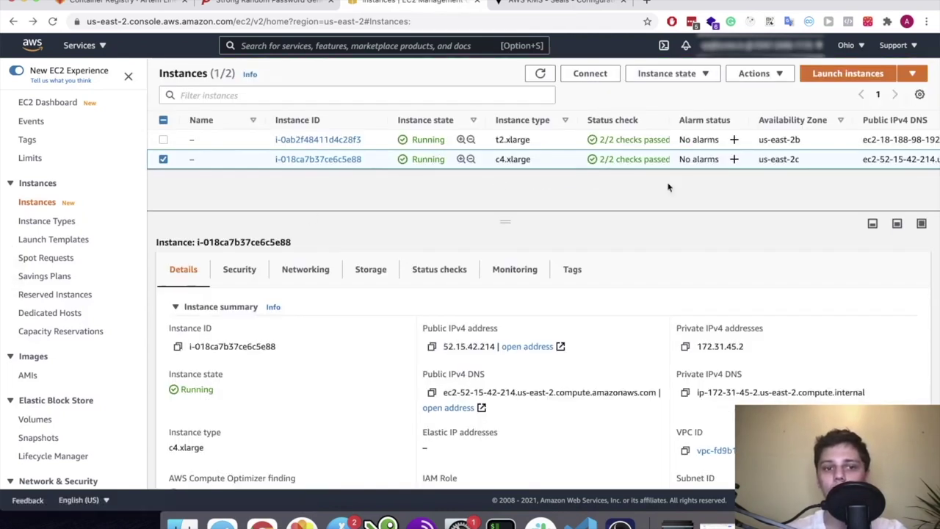
left_click(754, 73)
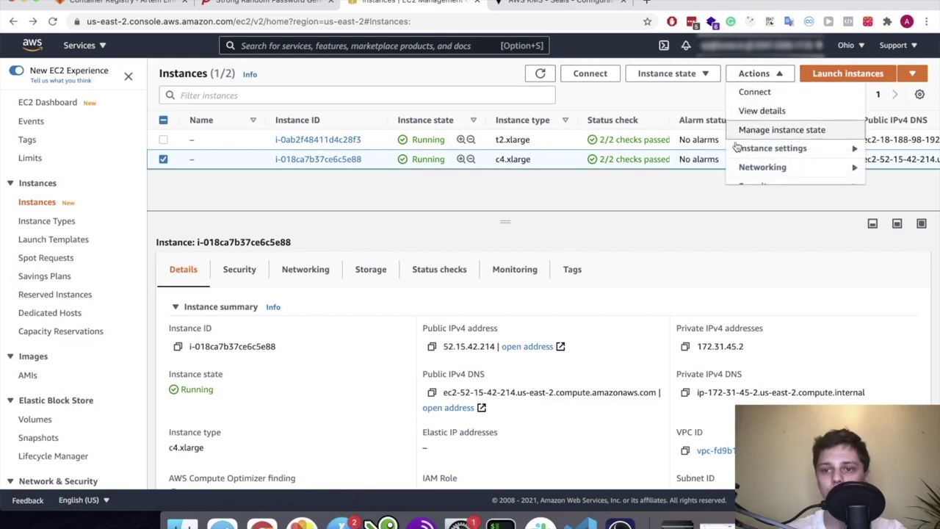
scroll(729, 139, "down", 2)
mouse_move(776, 139)
left_click(626, 138)
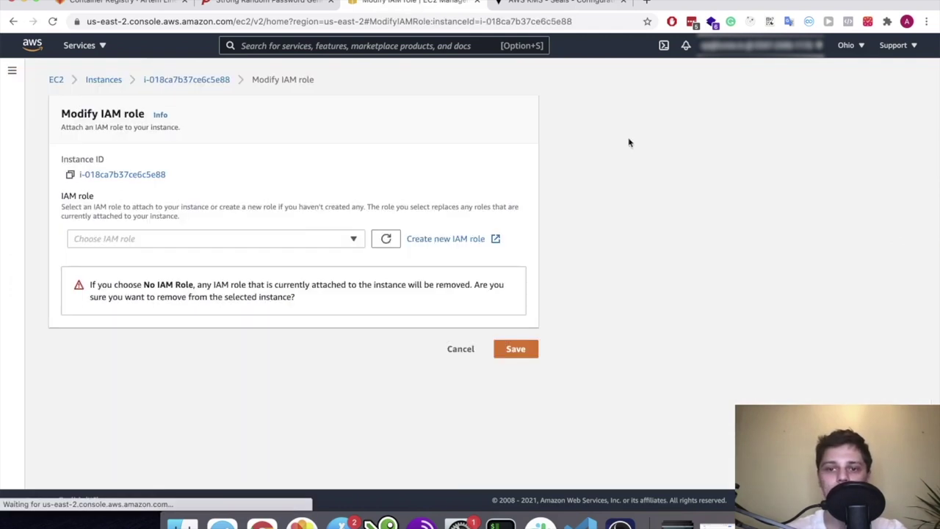
left_click(315, 234)
left_click(241, 306)
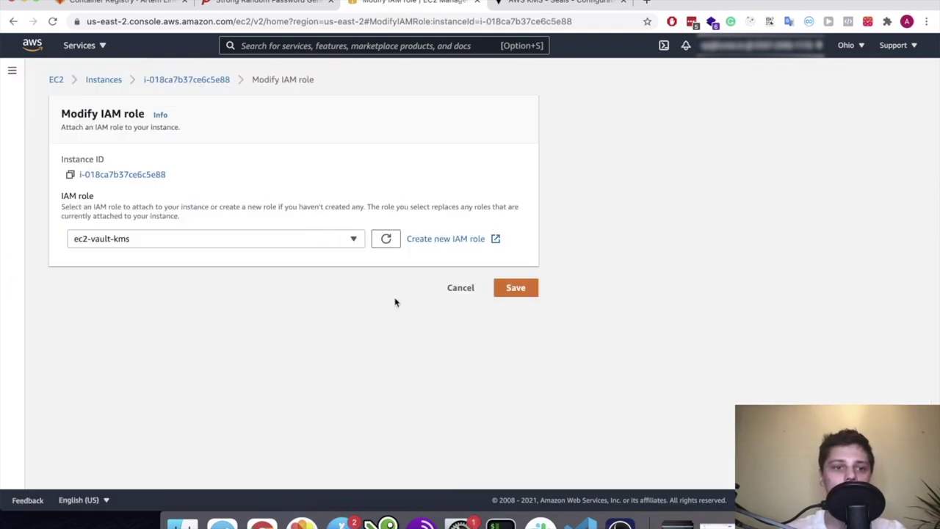
left_click(506, 294)
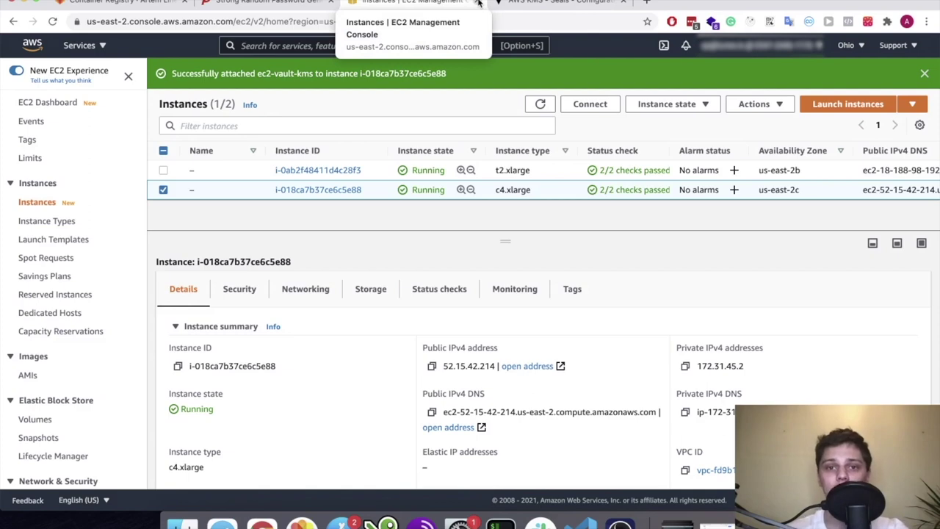
left_click(475, 5)
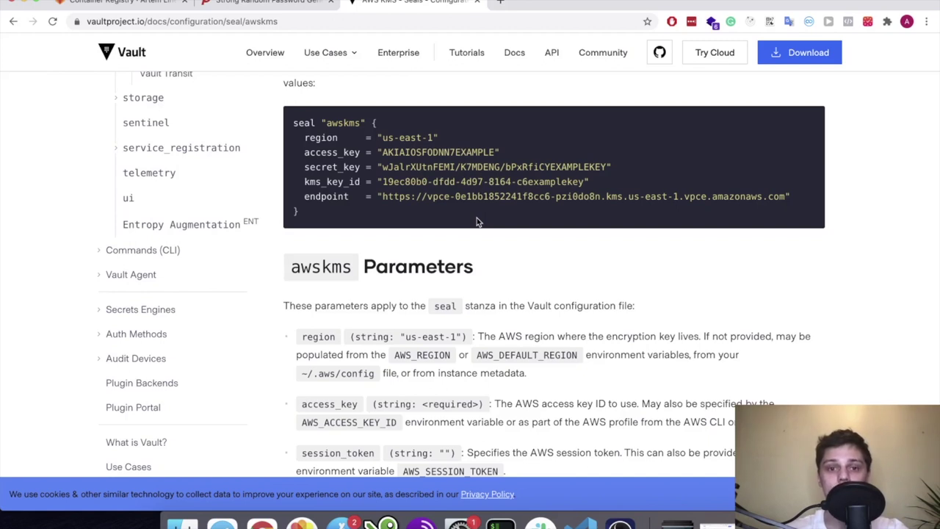
Bring VS Code forward and open a new integrated zsh terminal
left_click(602, 506)
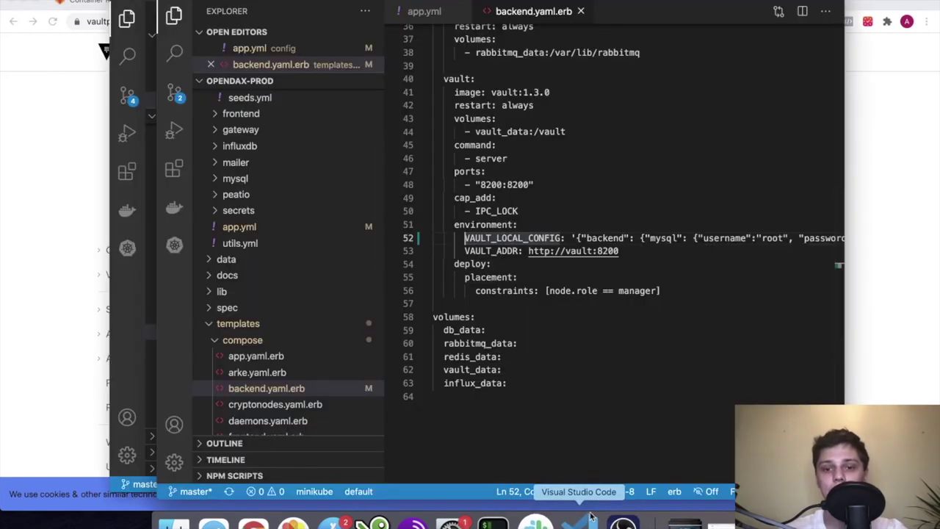
left_click(493, 289)
left_click(485, 277)
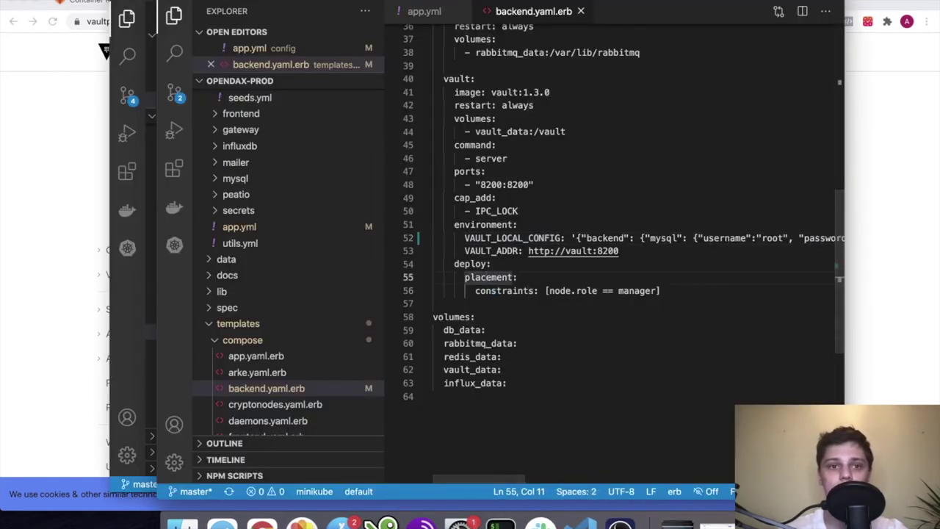
left_click(264, 2)
left_click(276, 2)
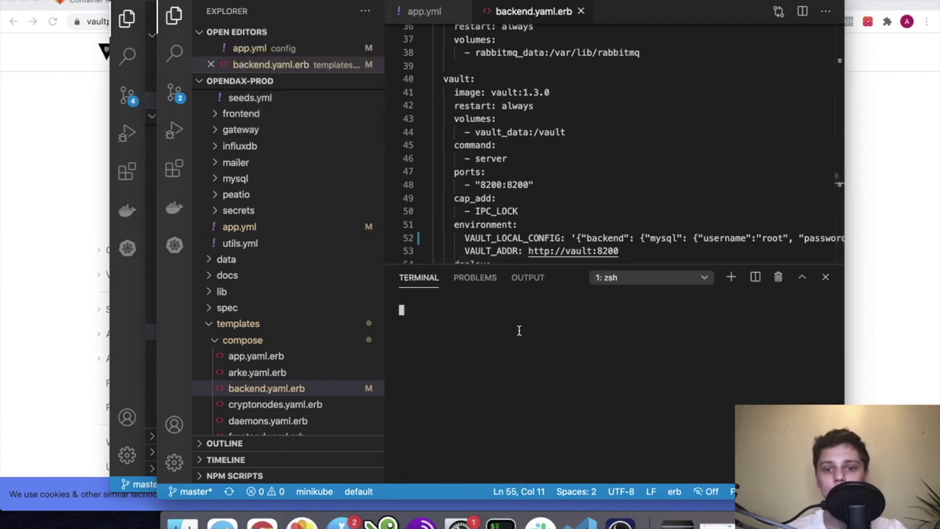
key("Return")
key("Return")
Check git status and log, then stage all changes with git add
type("gst")
key("Return")
type("git log")
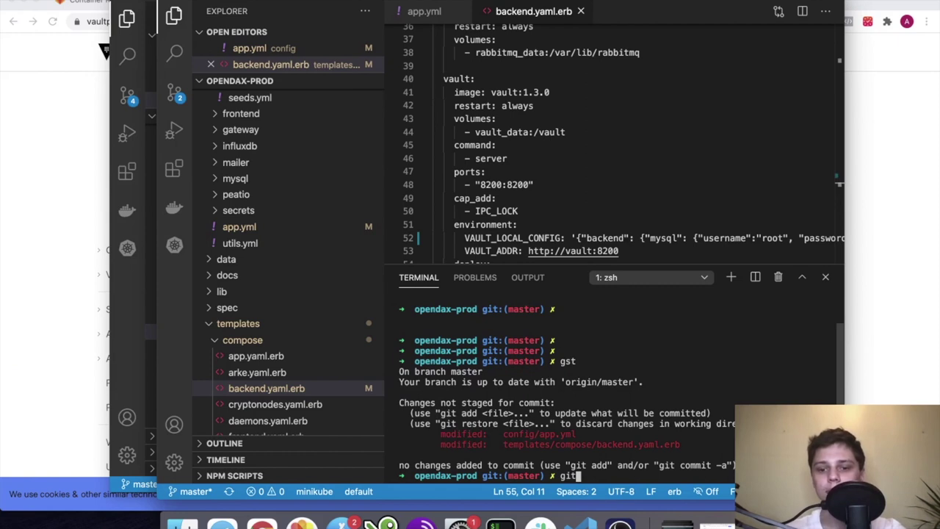
key("Return")
type("qgit add .")
key("Return")
type("gst")
key("Return")
Commit the changes with the message 'Vault configuration and baseapp image update'
type("git ")
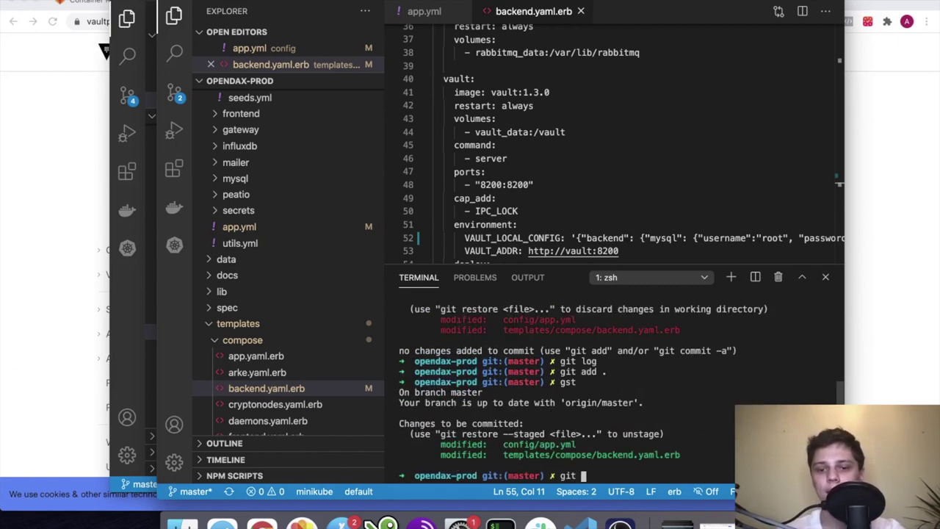
type("commit -m :\"")
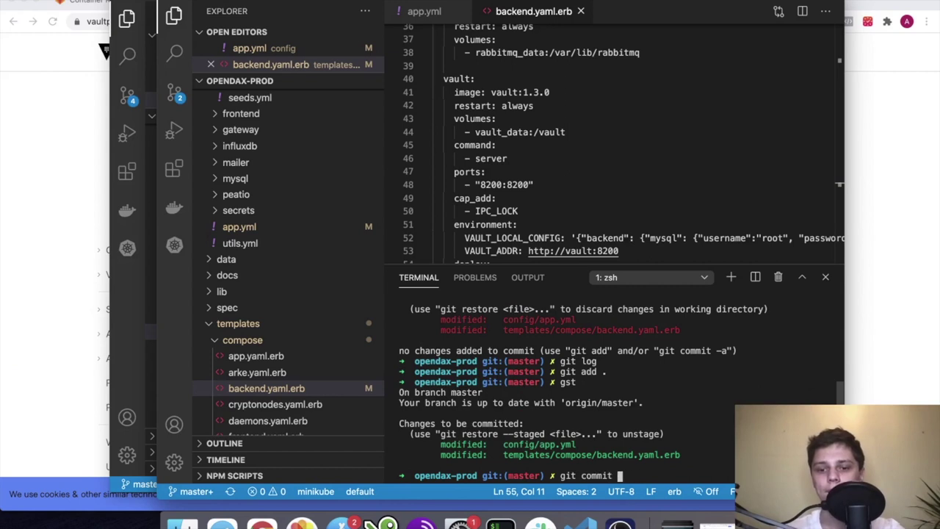
key("BackSpace")
key("BackSpace")
type("\"V")
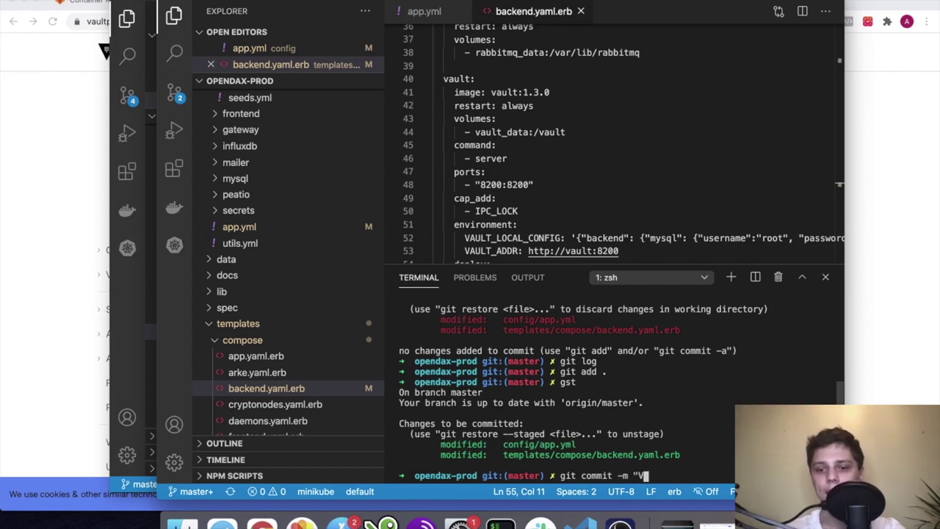
type("ault configuration")
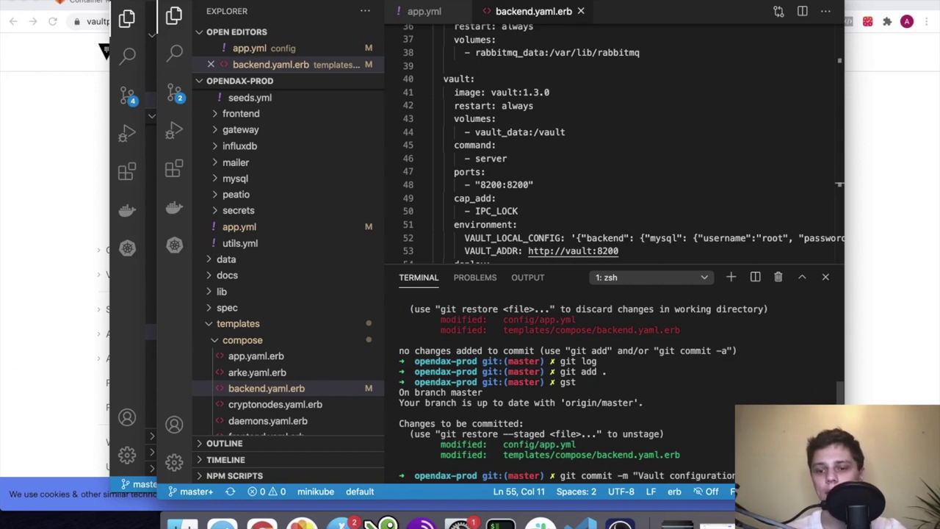
type(" and baseapp image update")
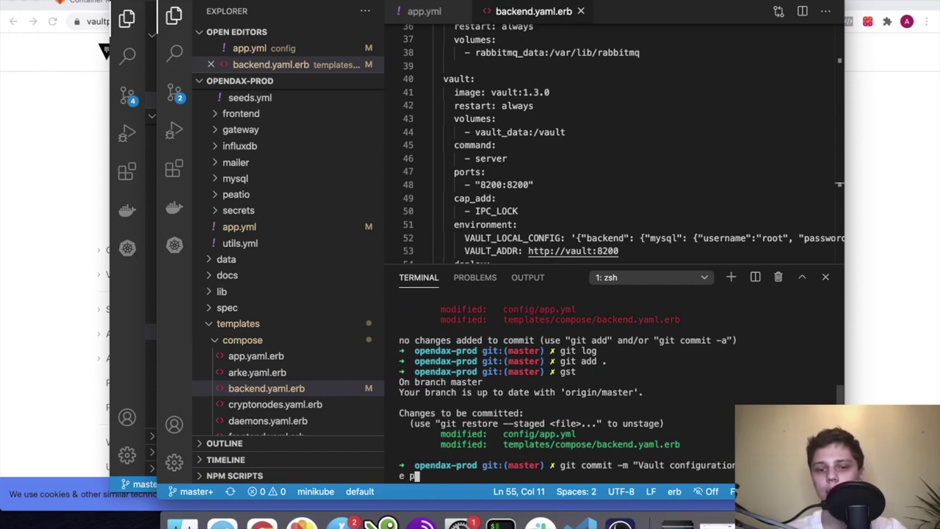
type("\"")
key("Return")
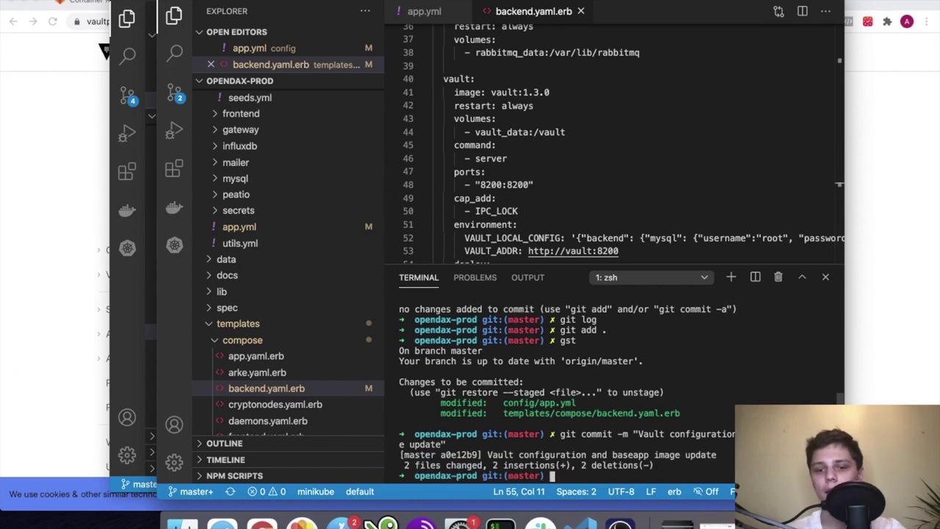
type("clea")
key("Return")
Push HEAD to origin master, entering the SSH key passphrase when prompted
type("git push ")
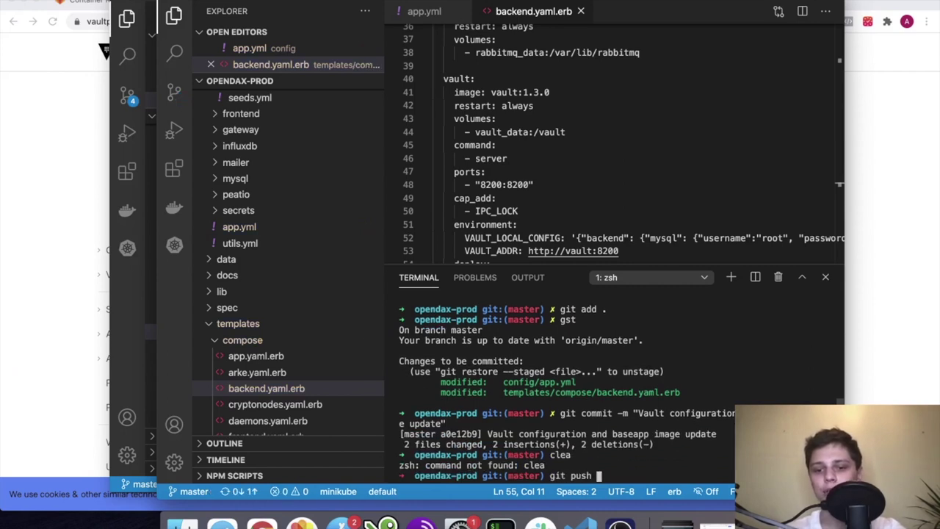
type("origii")
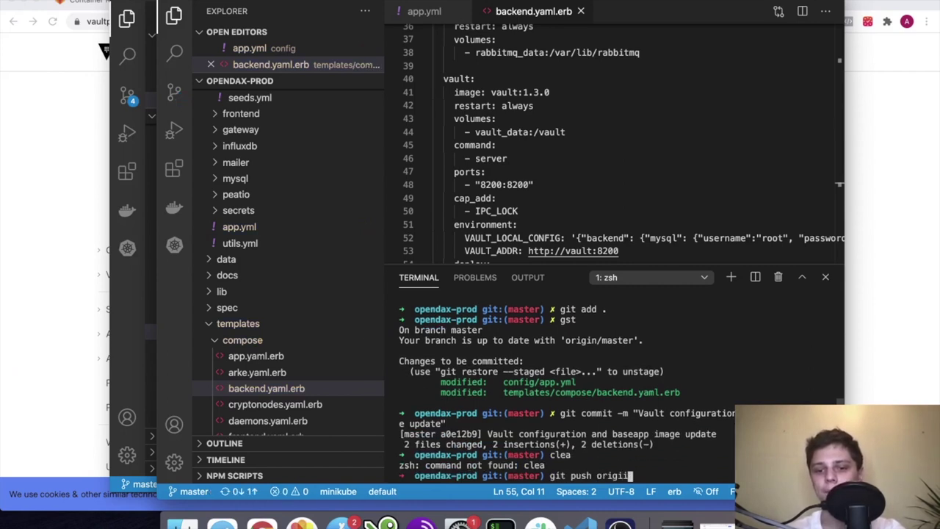
key("BackSpace")
type("n HEAD:m")
key("BackSpace")
key("BackSpace")
key("BackSpace")
key("BackSpace")
key("BackSpace")
key("BackSpace")
type("HEAD:master")
key("Return")
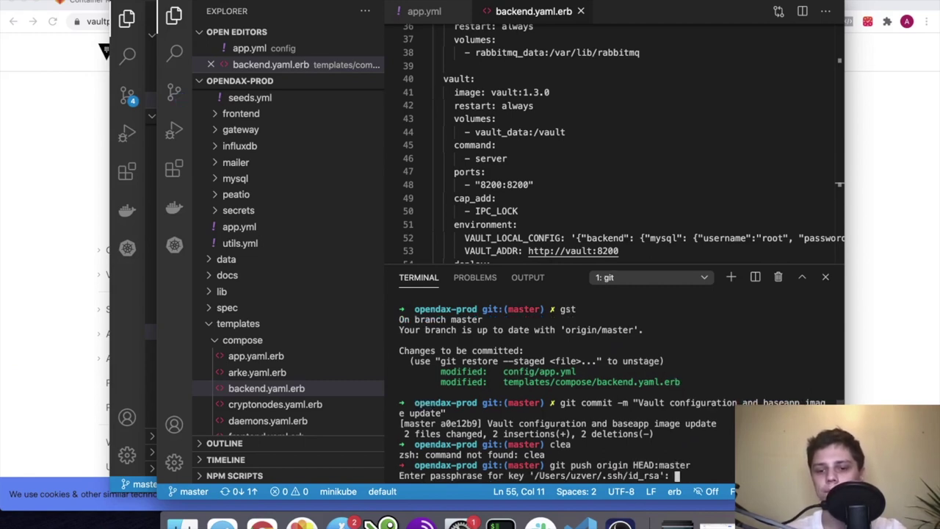
key("Return")
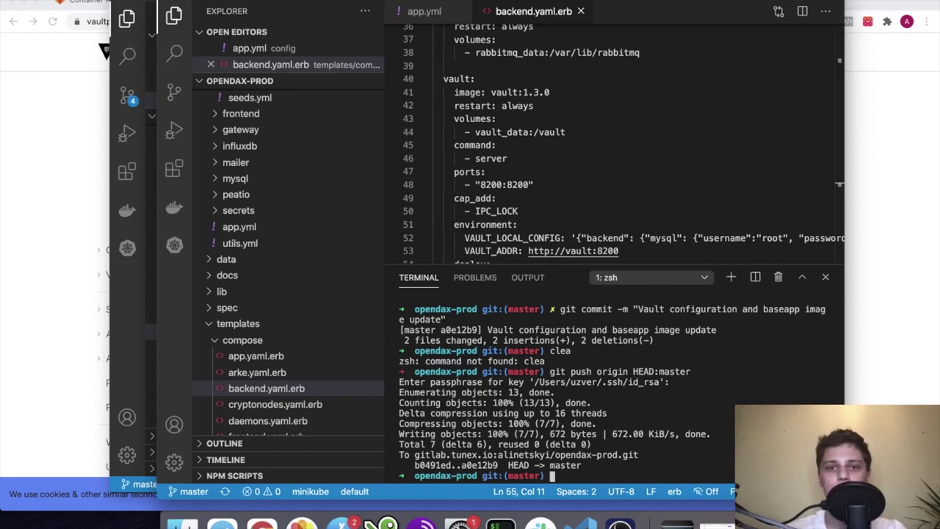
key("super+Tab")
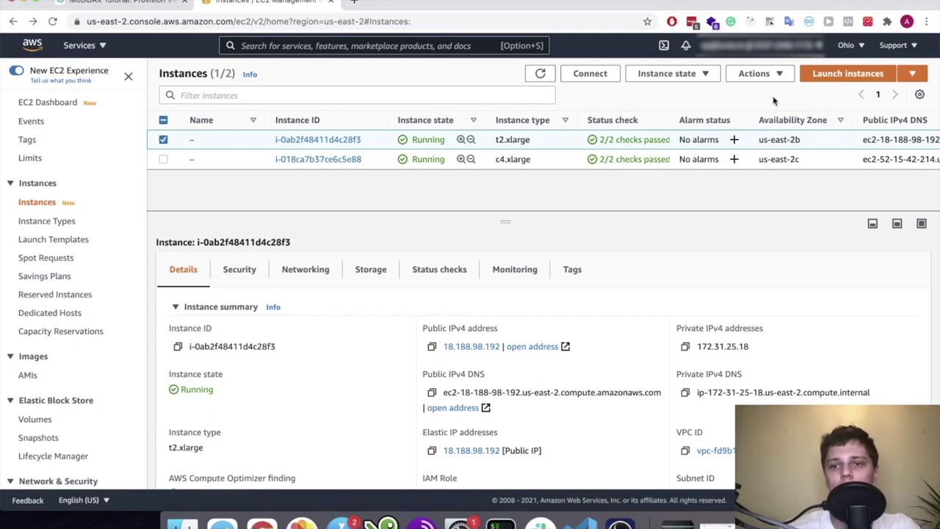
Attach the default security group sg-112fad62 to the first instance
left_click(160, 166)
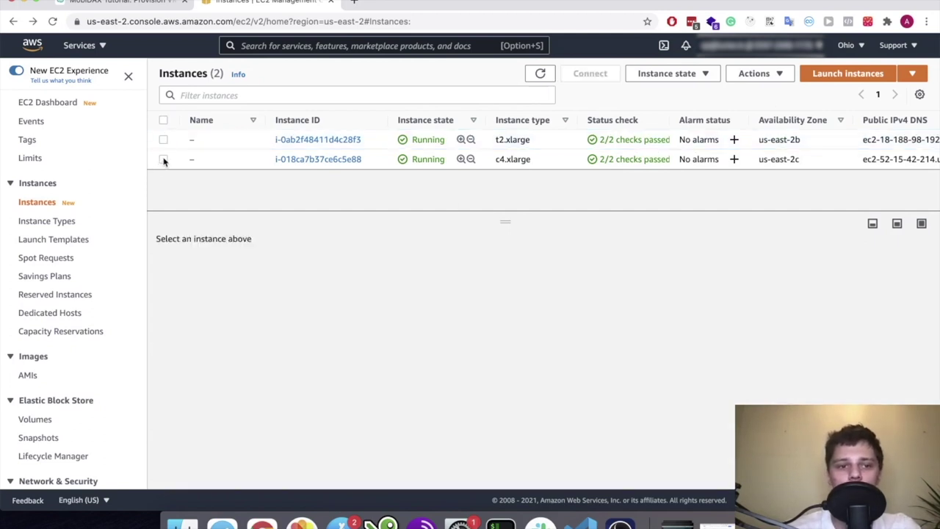
left_click(163, 159)
left_click(163, 140)
left_click(763, 73)
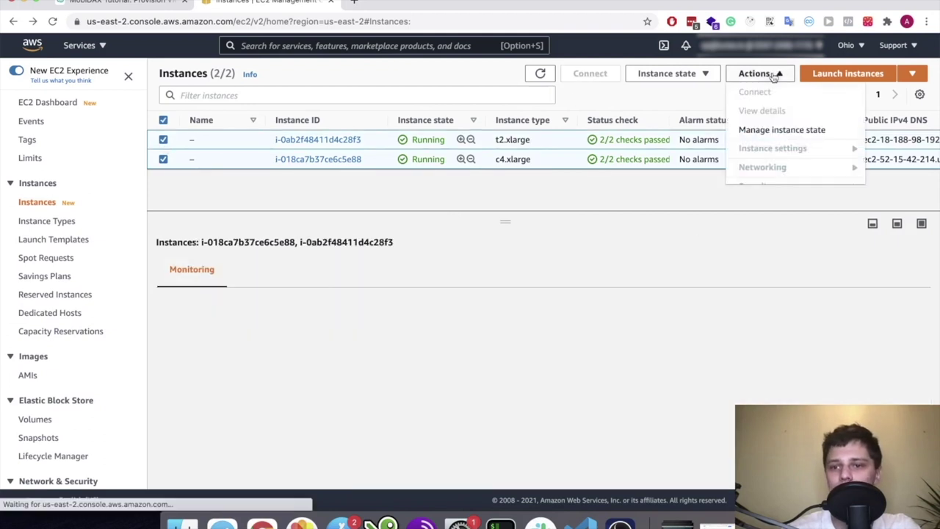
scroll(779, 143, "down", 2)
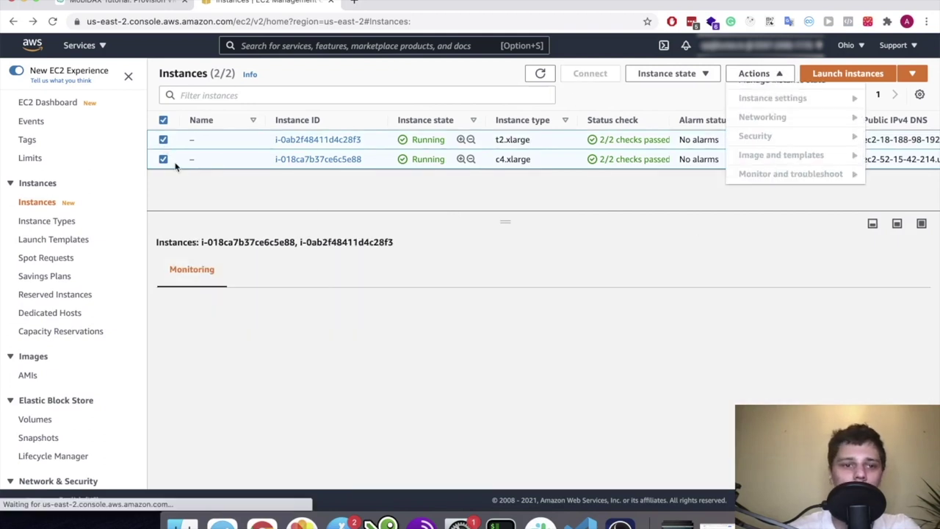
left_click(163, 159)
left_click(163, 160)
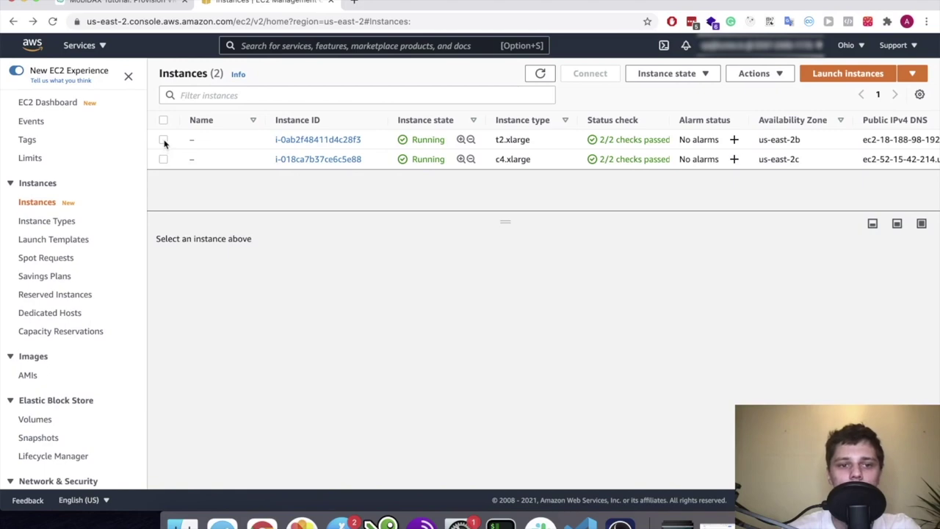
left_click(163, 140)
left_click(756, 73)
scroll(757, 144, "down", 1)
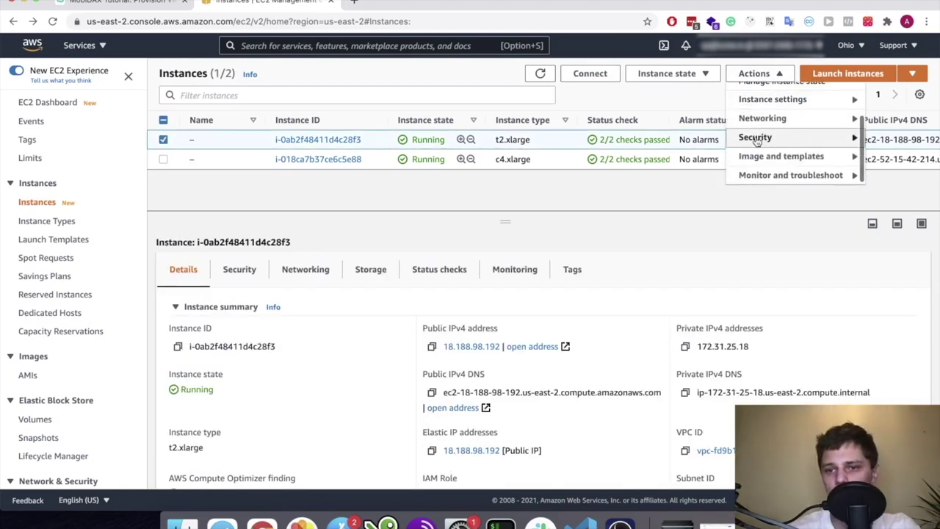
mouse_move(756, 139)
left_click(666, 96)
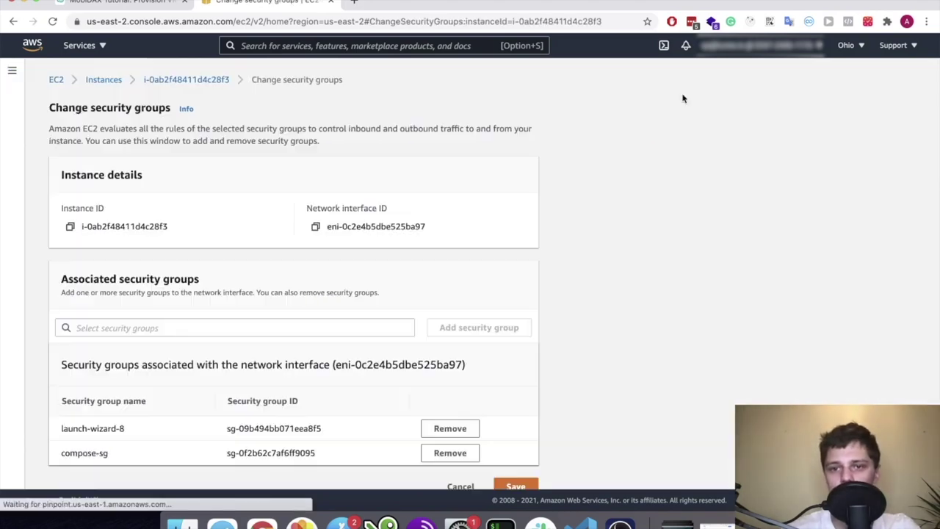
left_click(188, 326)
type("sg-112fad62")
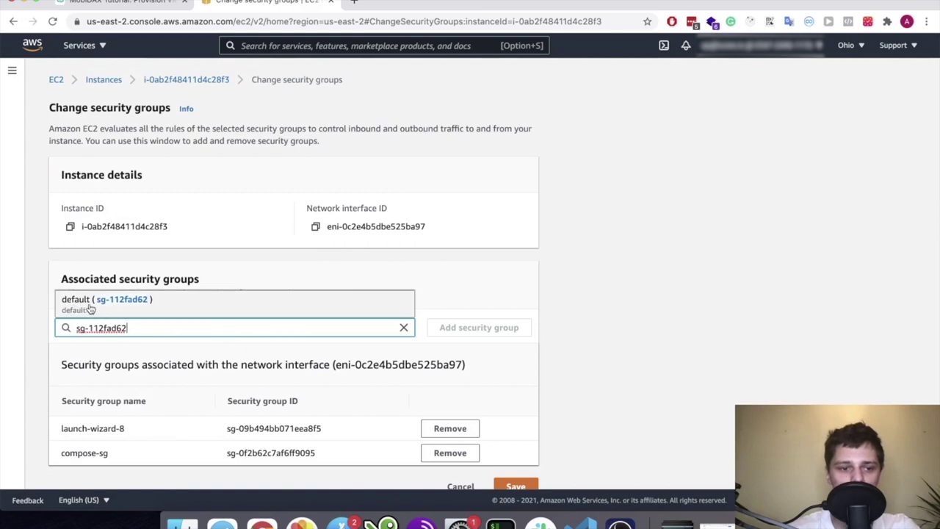
left_click(73, 308)
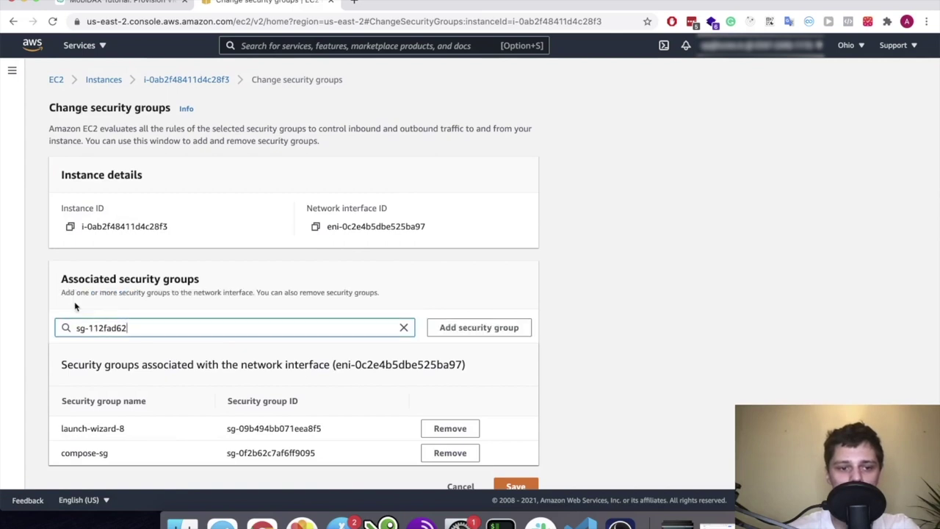
left_click(479, 328)
scroll(373, 228, "down", 1)
scroll(373, 229, "up", 1)
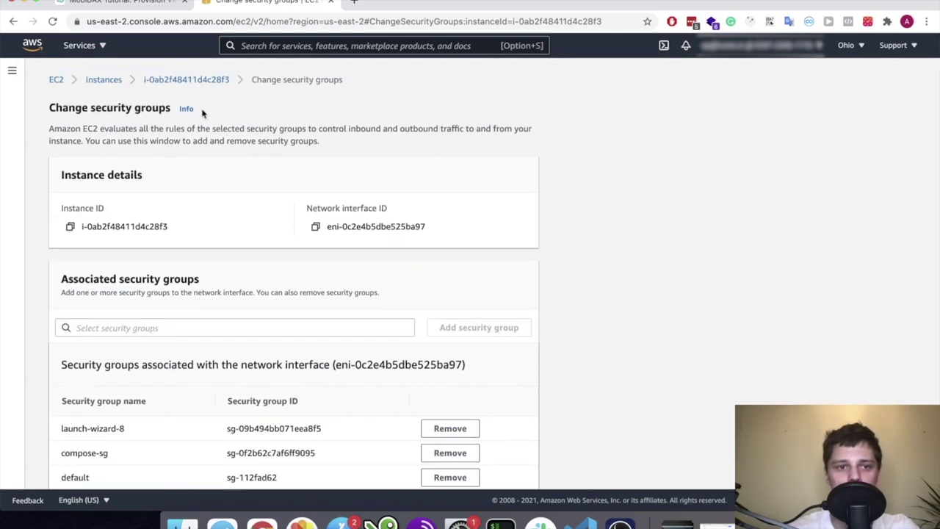
Attach sg-112fad62 to the second instance as well and save the security group change
left_click(110, 82)
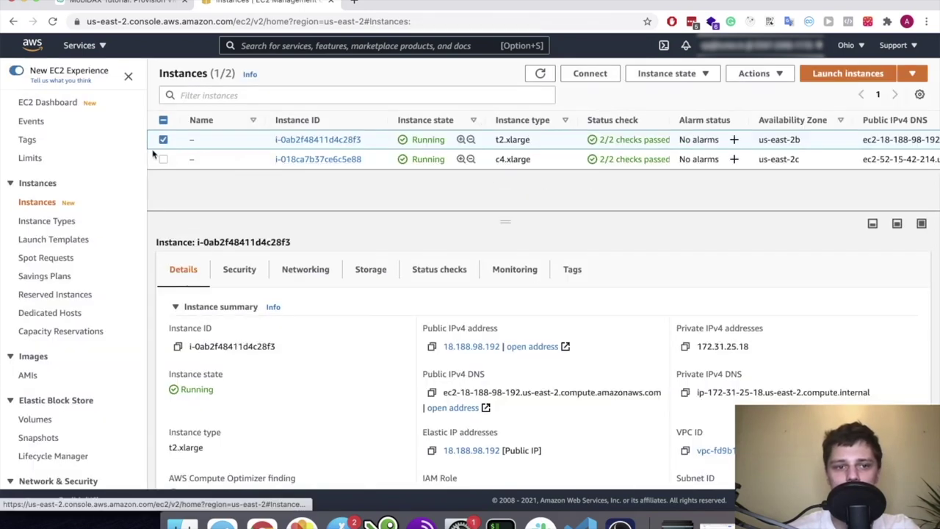
left_click(163, 139)
left_click(163, 159)
left_click(756, 74)
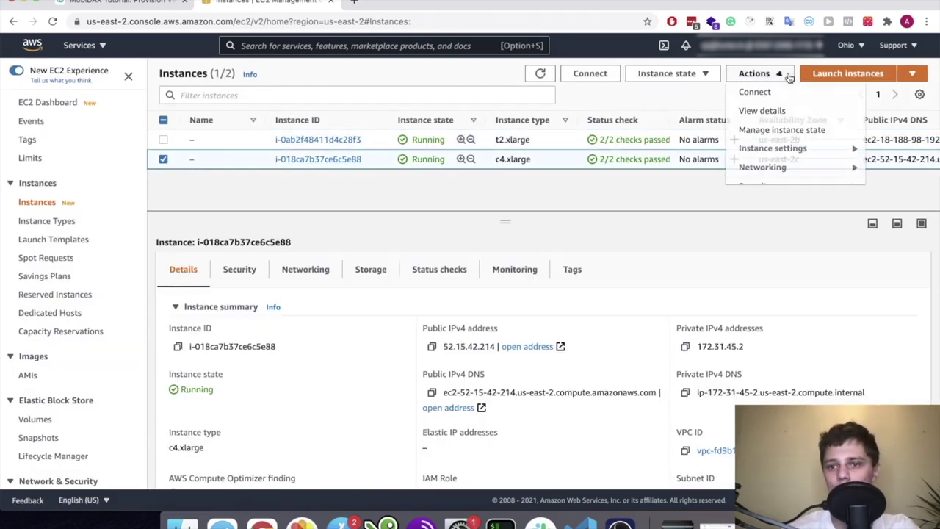
scroll(779, 158, "down", 1)
mouse_move(785, 137)
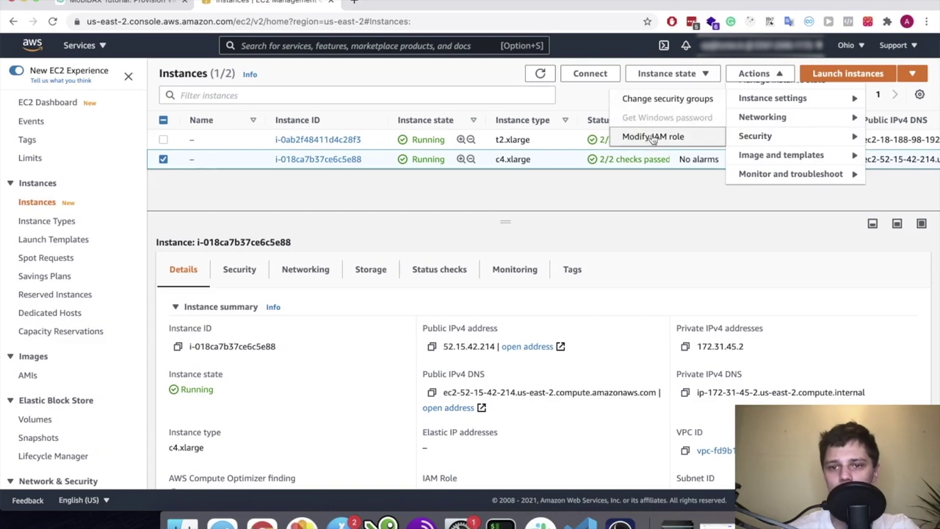
left_click(677, 104)
left_click(242, 332)
type("sg-112fad62")
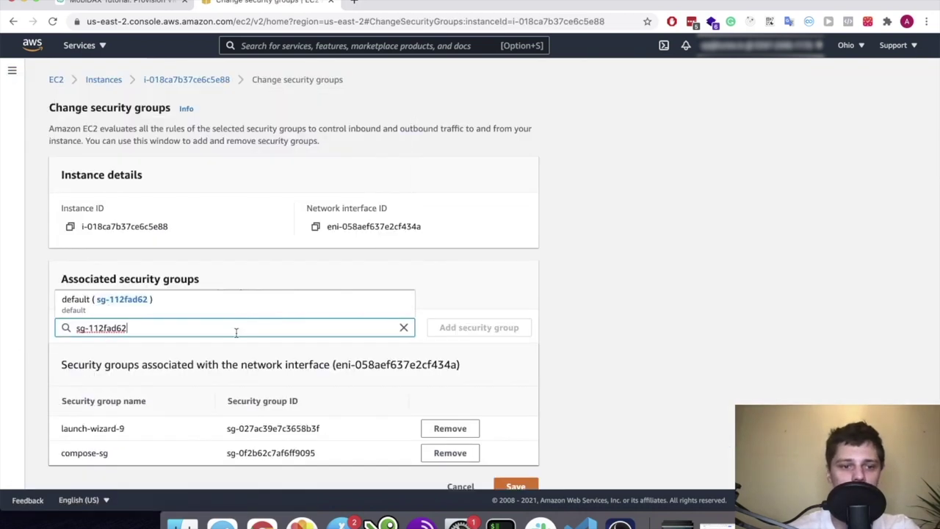
left_click(304, 300)
scroll(382, 326, "down", 1)
left_click(495, 308)
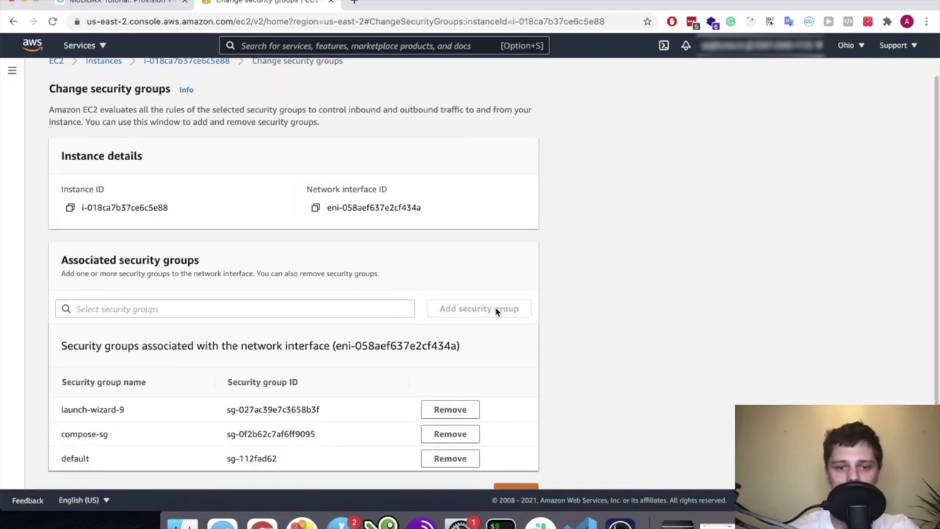
scroll(499, 441, "down", 1)
left_click(514, 468)
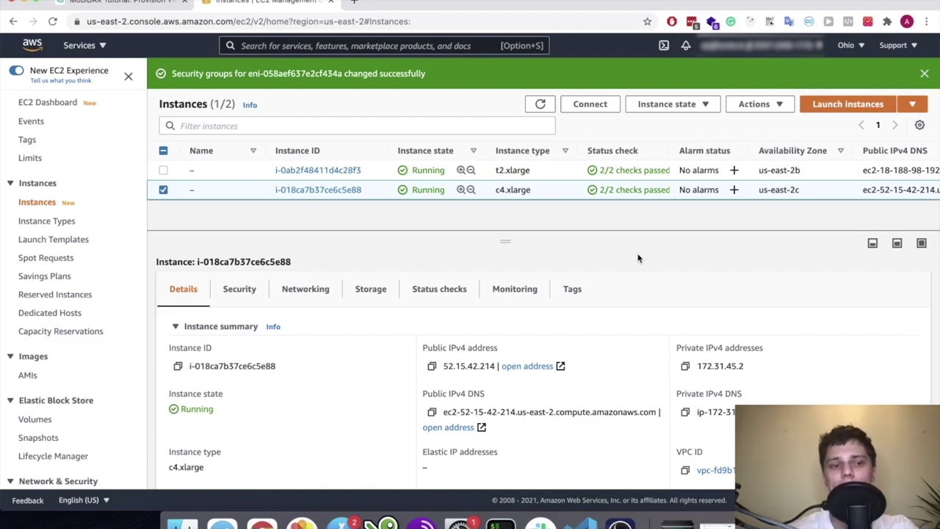
Print compose/backend.yaml on the server with cat in the SSH terminal
left_click(332, 5)
key("super+Tab")
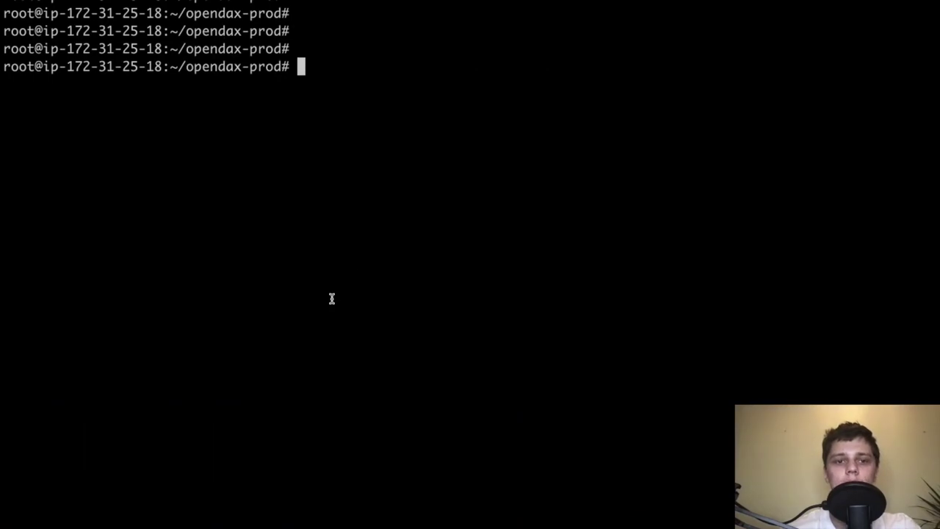
key("Return")
key("Return")
key("Return")
type("docker")
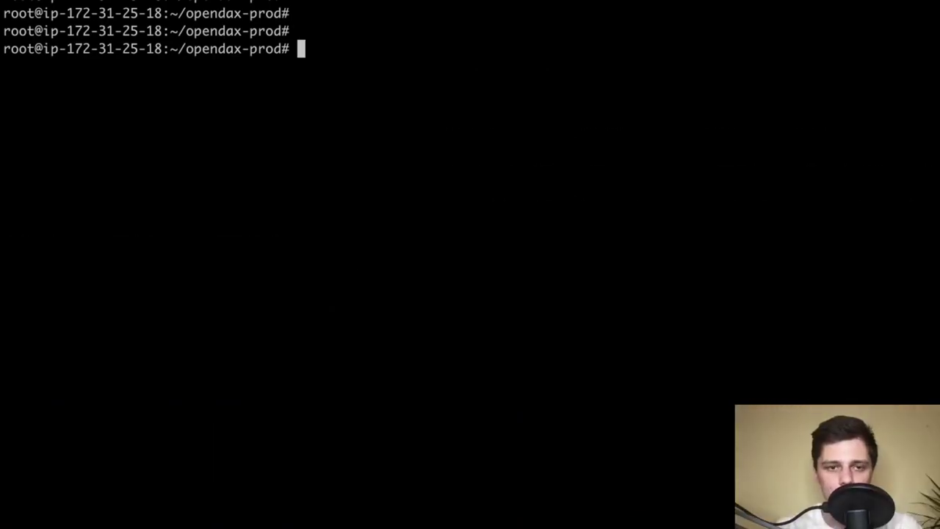
type("cat compose/ba")
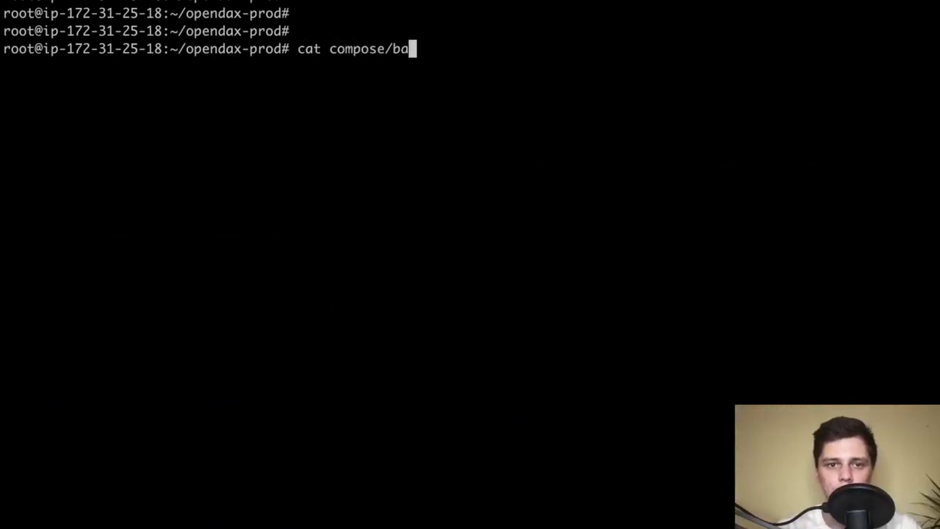
key("Tab")
key("Return")
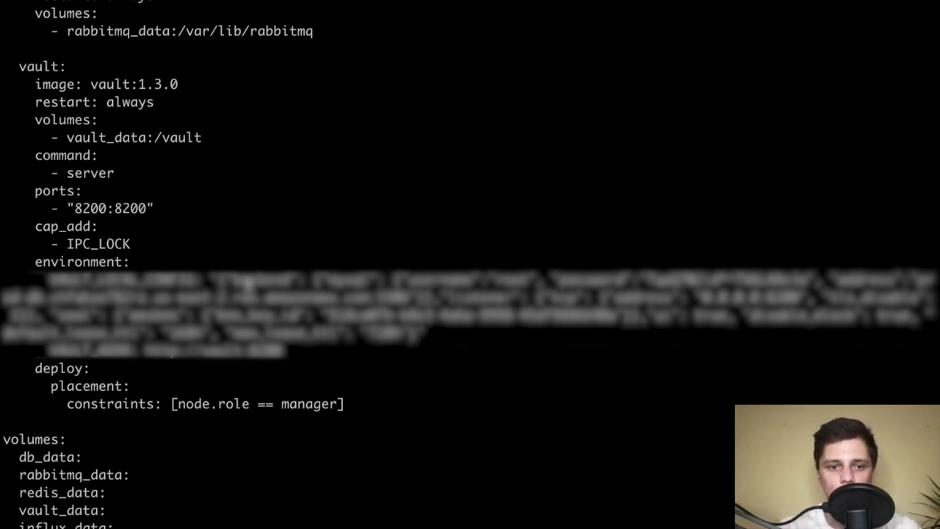
Inspect the vault service config lines in the output, then clear the screen
left_click_drag(315, 279, 371, 281)
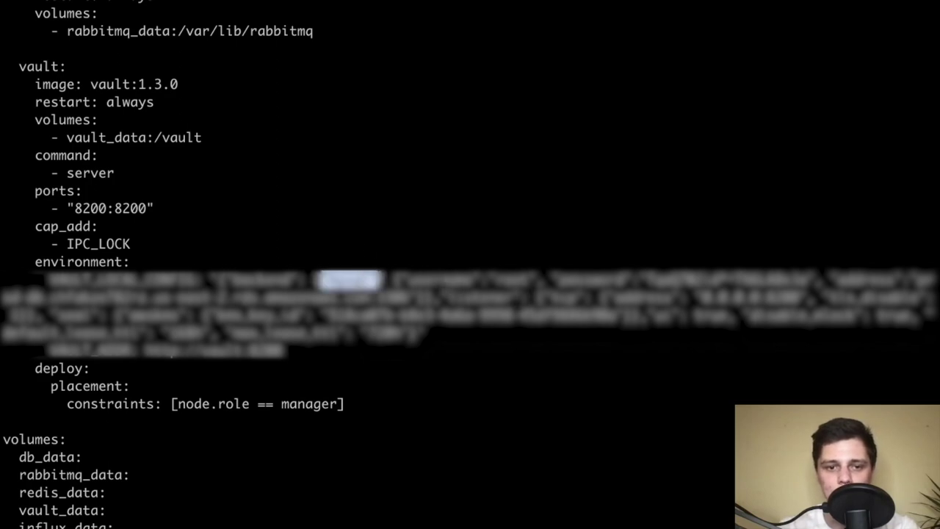
left_click(386, 281)
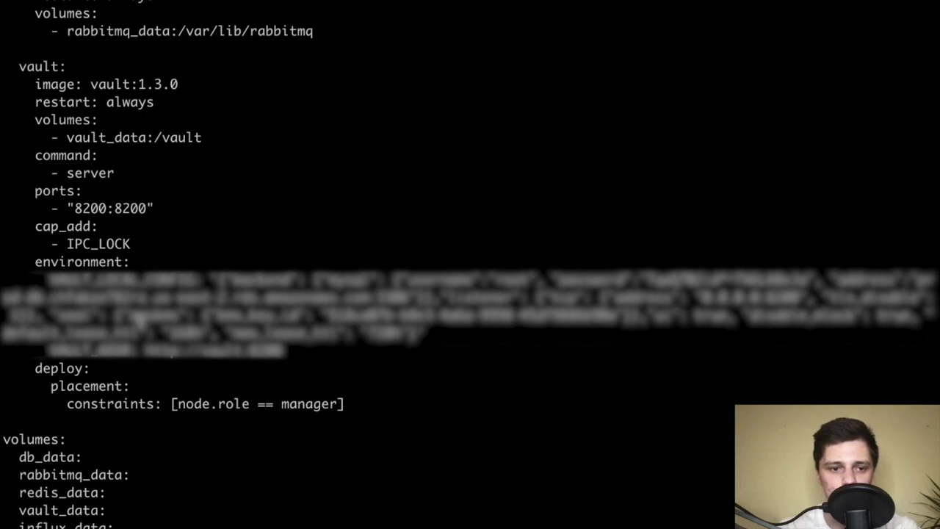
left_click_drag(109, 315, 190, 316)
left_click(183, 317)
left_click(371, 327)
left_click_drag(315, 317, 551, 317)
left_click(551, 317)
left_click_drag(275, 315, 410, 317)
left_click(410, 317)
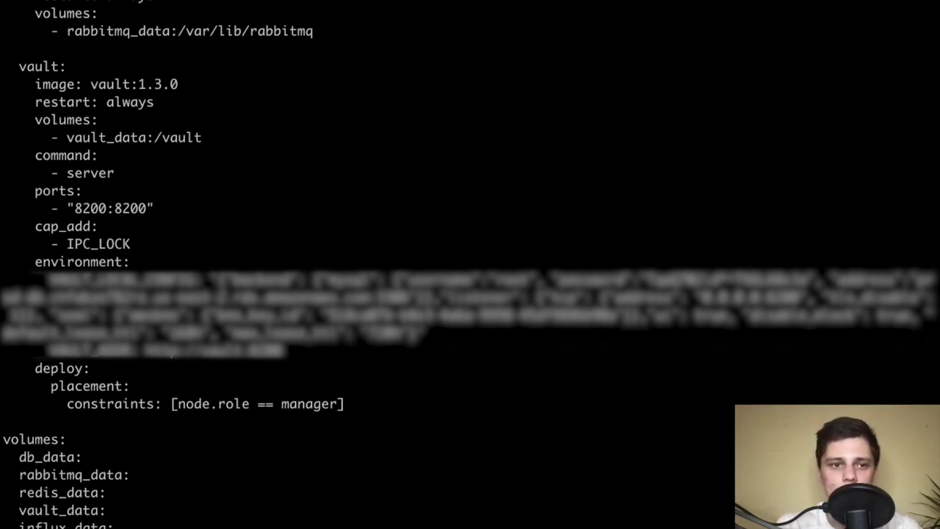
key("ctrl+l")
key("Return")
key("Return")
key("Return")
Redeploy the opendax stack with the backend file and list running containers with docker ps
type("docke")
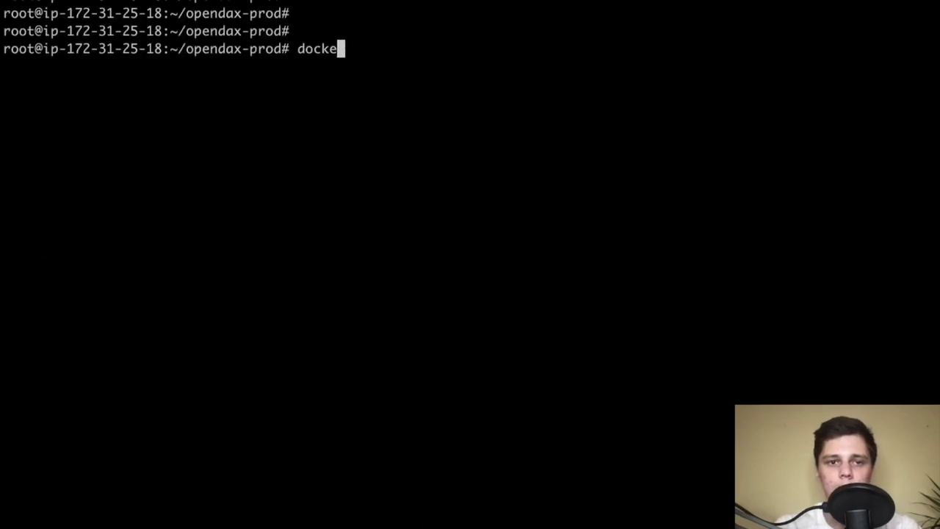
type("r")
key("Up")
key("Up")
key("Down")
key("Up")
key("Up")
key("Down")
key("Down")
key("Up")
key("Up")
key("Down")
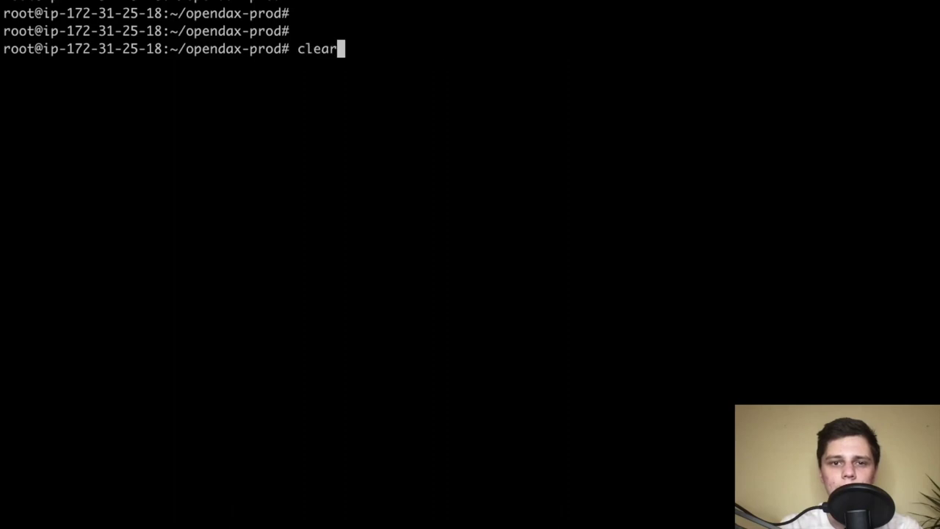
key("Up")
key("Return")
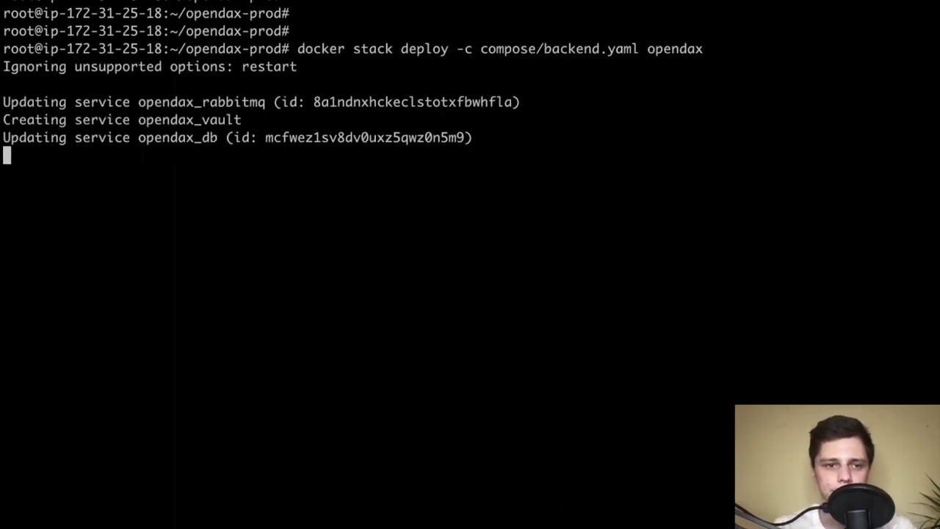
type("docker ps")
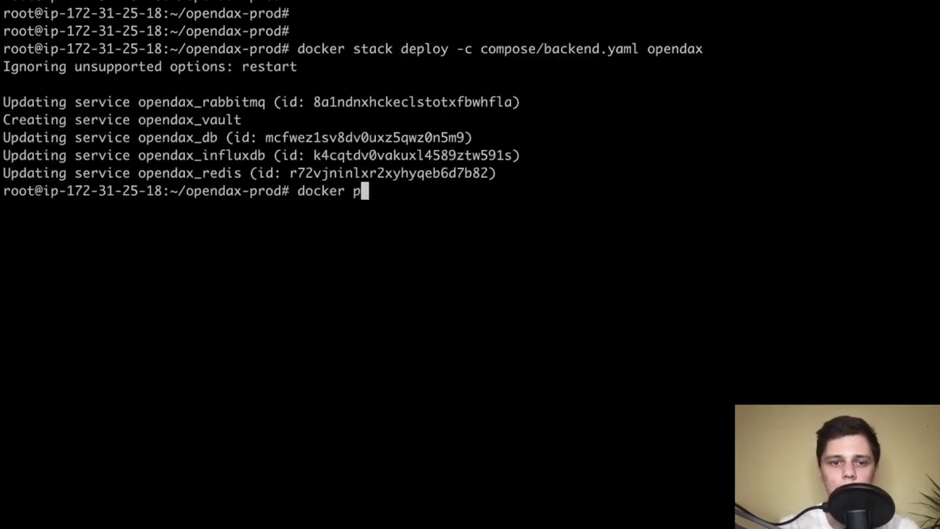
key("Return")
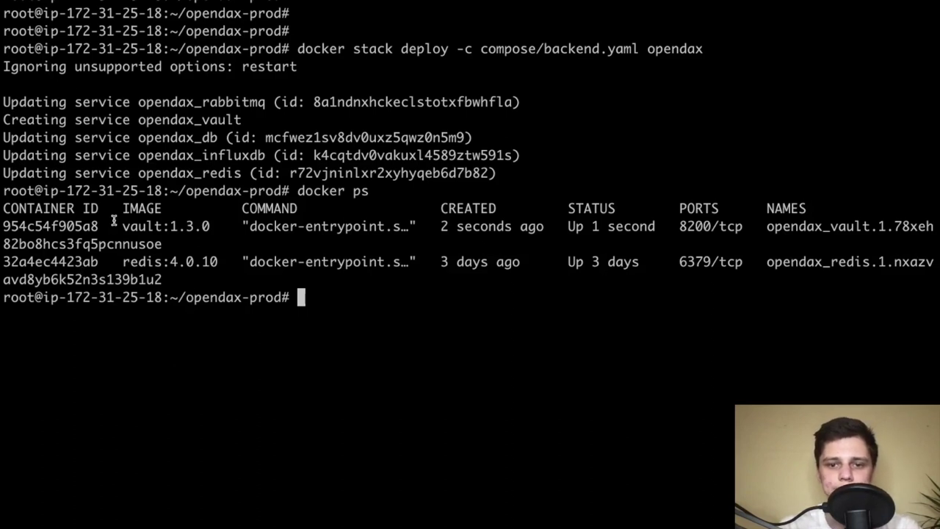
Open a sh shell in the vault container with docker exec -it and its ID
double_click(53, 224)
type("954c54f905a8")
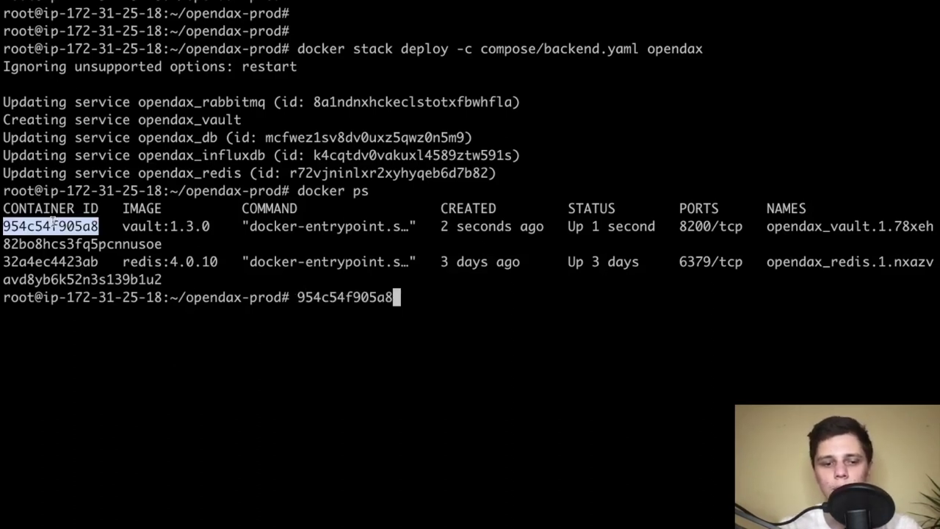
key("BackSpace")
key("BackSpace")
key("BackSpace")
key("BackSpace")
key("BackSpace")
key("BackSpace")
key("BackSpace")
key("BackSpace")
key("BackSpace")
key("BackSpace")
key("BackSpace")
key("BackSpace")
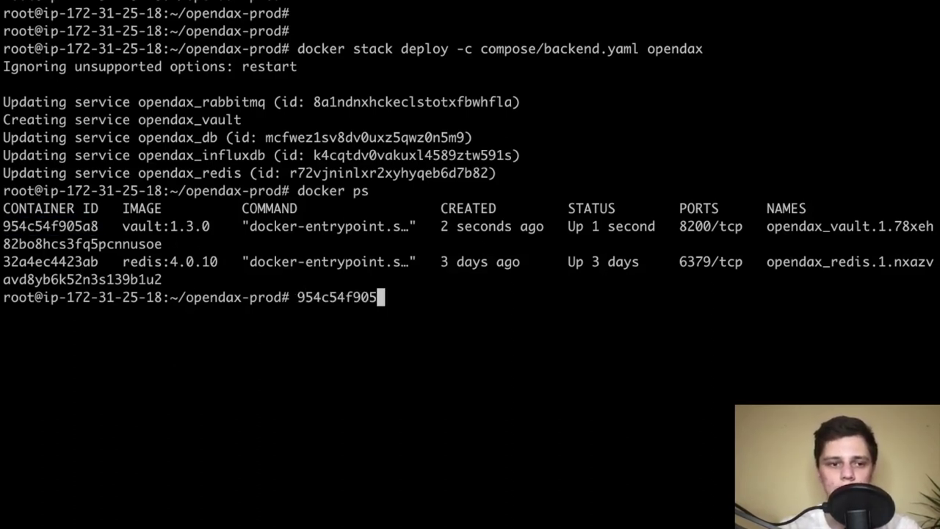
double_click(53, 210)
double_click(55, 228)
key("super+c")
type("docker ")
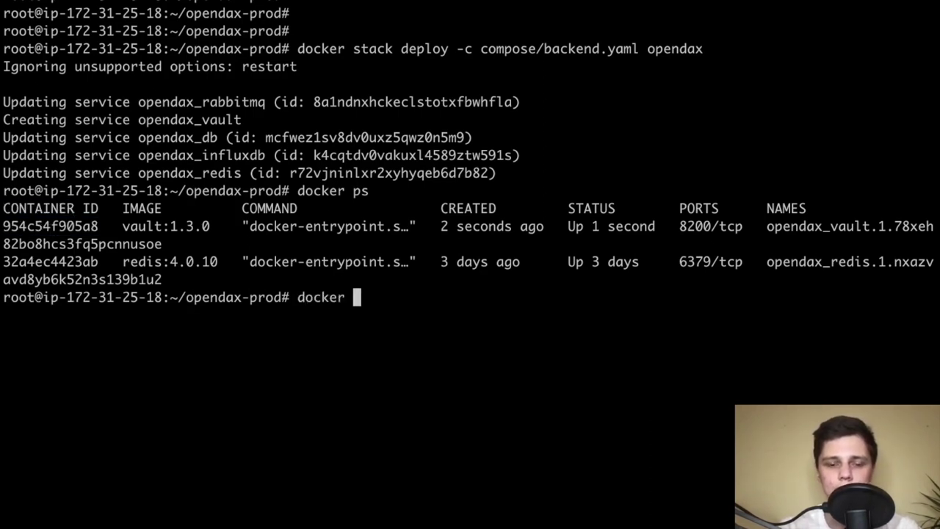
type("exec -it")
key("super+v")
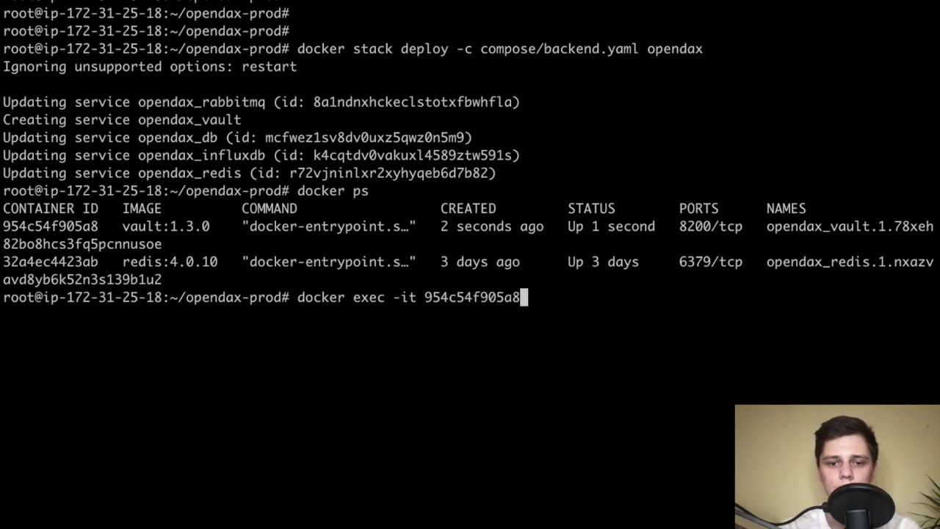
type("sh")
key("Return")
key("Return")
key("Return")
Run vault status to check Vault's seal and initialization state
type("vaut")
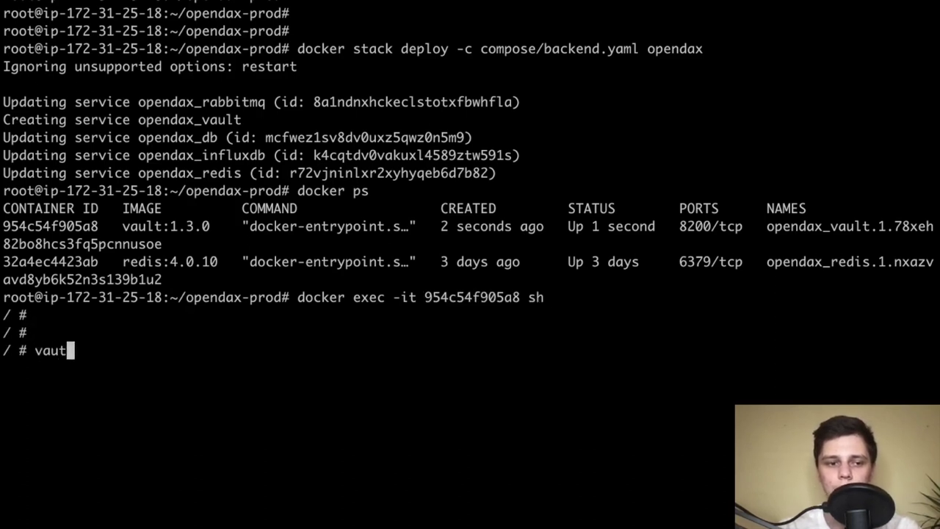
key("BackSpace")
type("lt status")
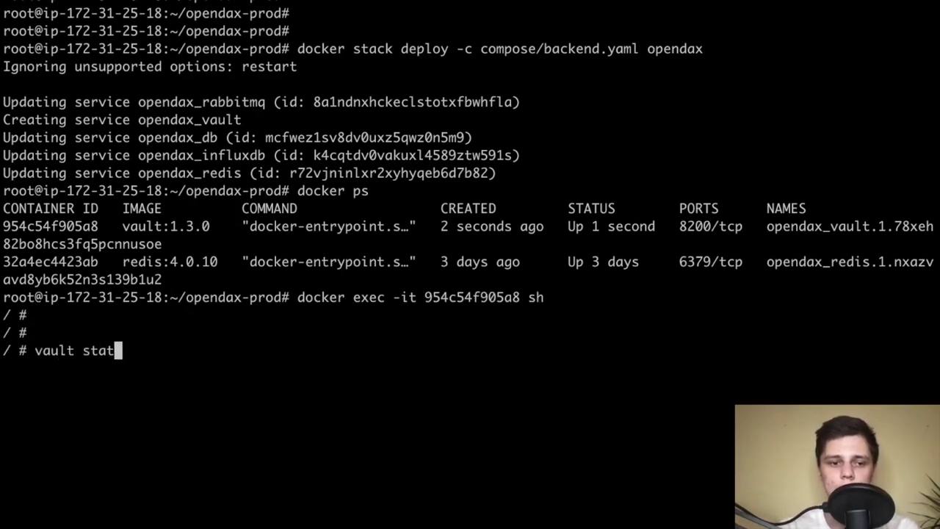
key("Return")
key("Return")
key("Return")
key("Return")
key("Return")
key("Return")
key("Return")
key("Return")
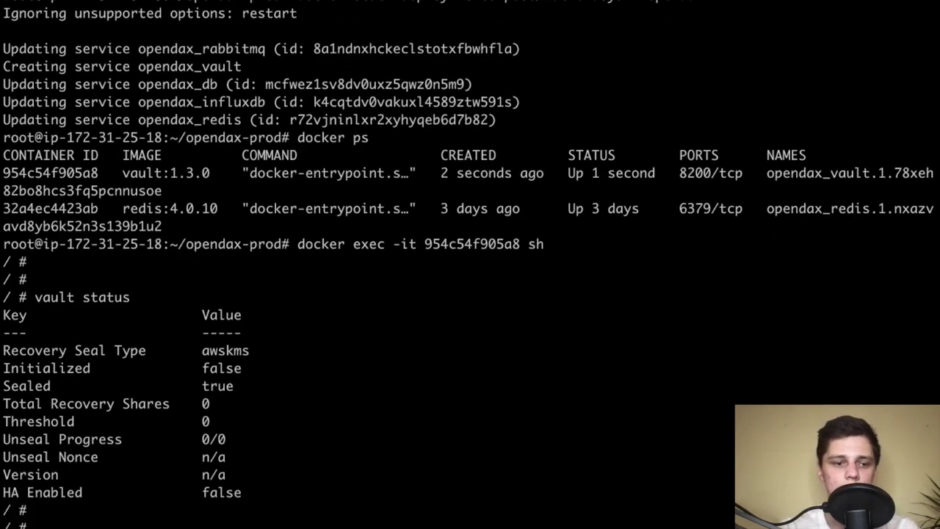
Initialize Vault with vault operator init
triple_click(181, 265)
left_click(228, 267)
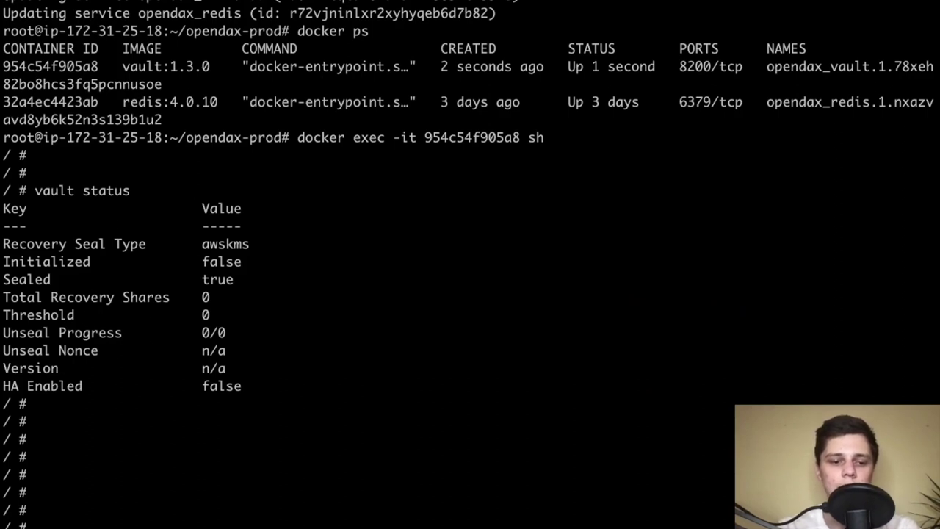
type("vault operator init")
key("Return")
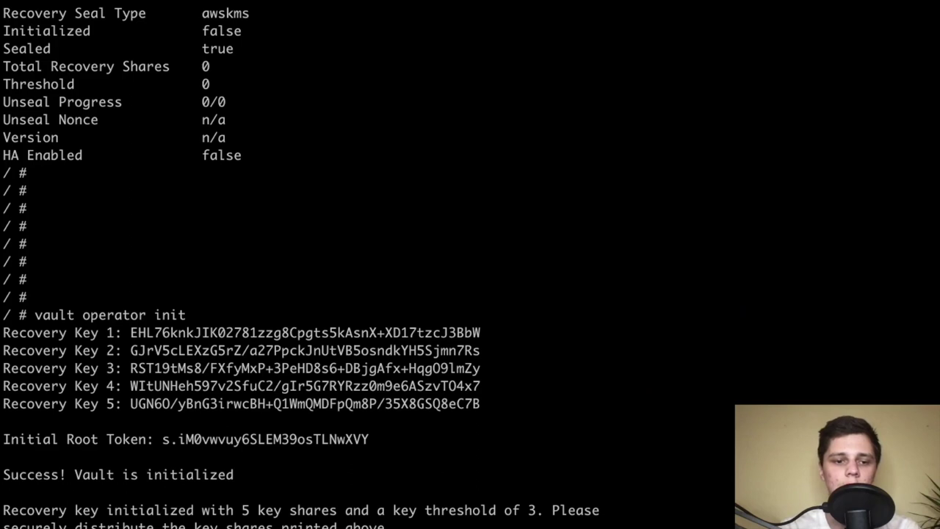
key("Return")
key("Return")
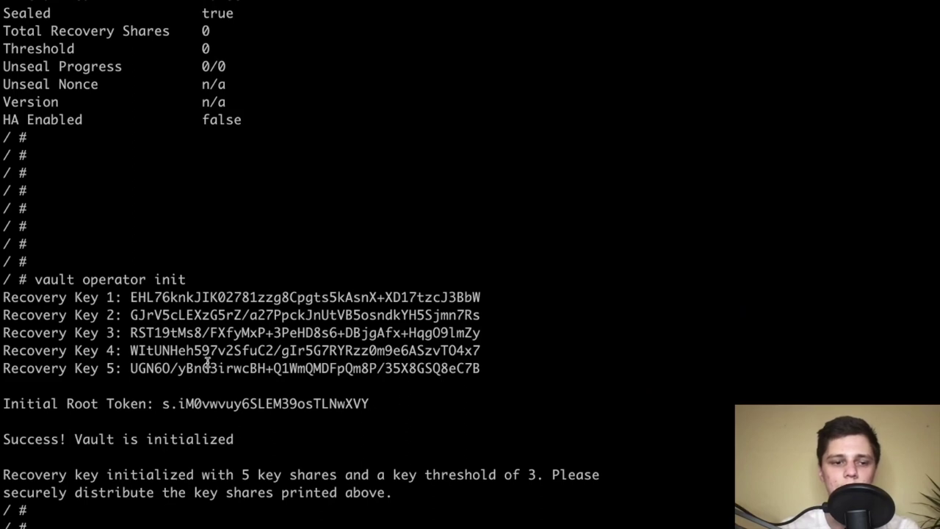
Copy the recovery keys and root token, then wipe them from the screen
left_click_drag(394, 402, 4, 297)
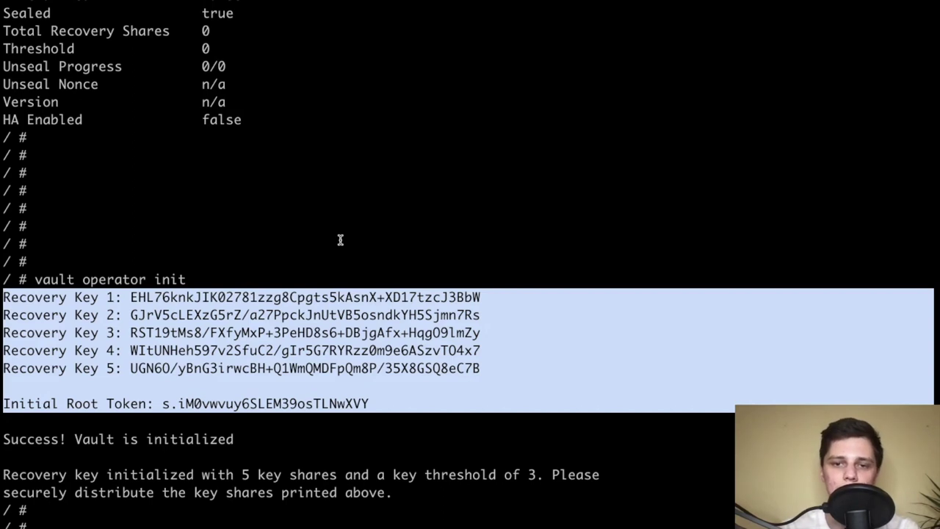
key("super+k")
key("Return")
key("Return")
key("Return")
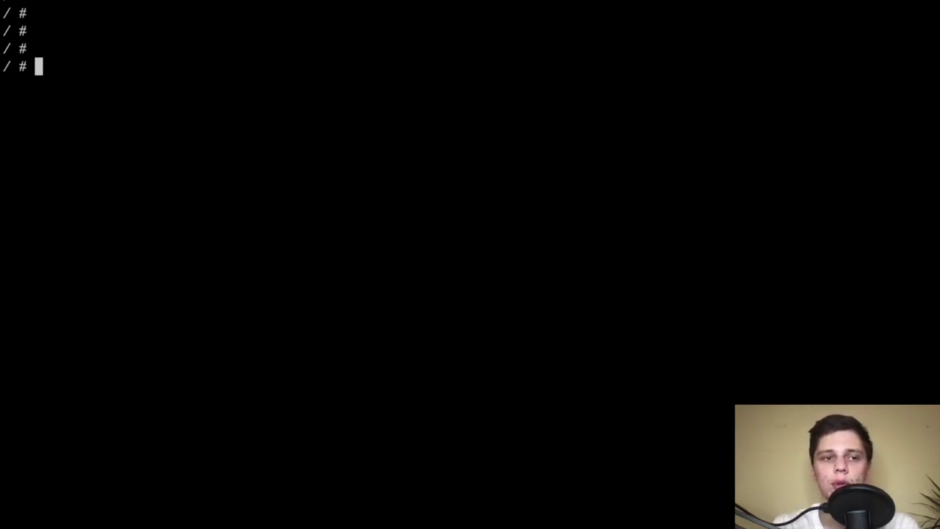
Log in with vault login using the pasted root token, then clear the screen
type("vaukt")
key("BackSpace")
key("BackSpace")
key("BackSpace")
type("lt login")
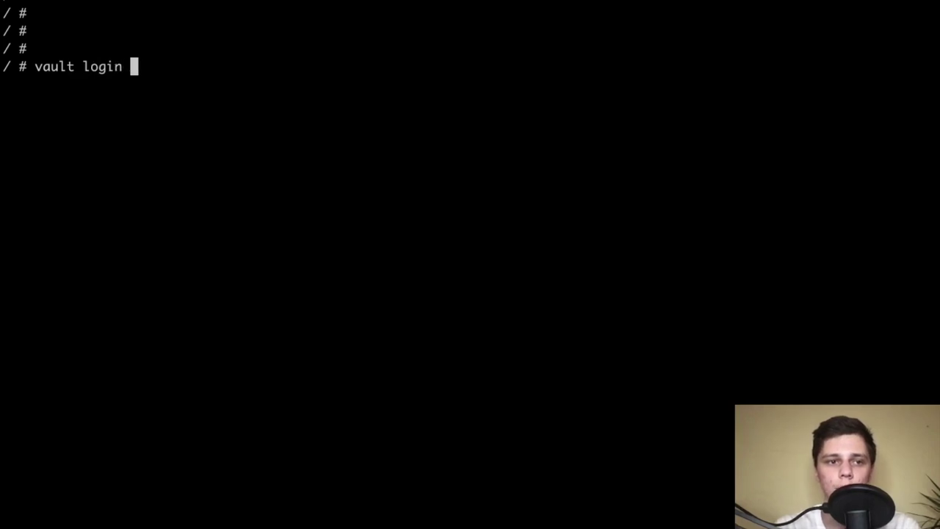
key("super+v")
key("Return")
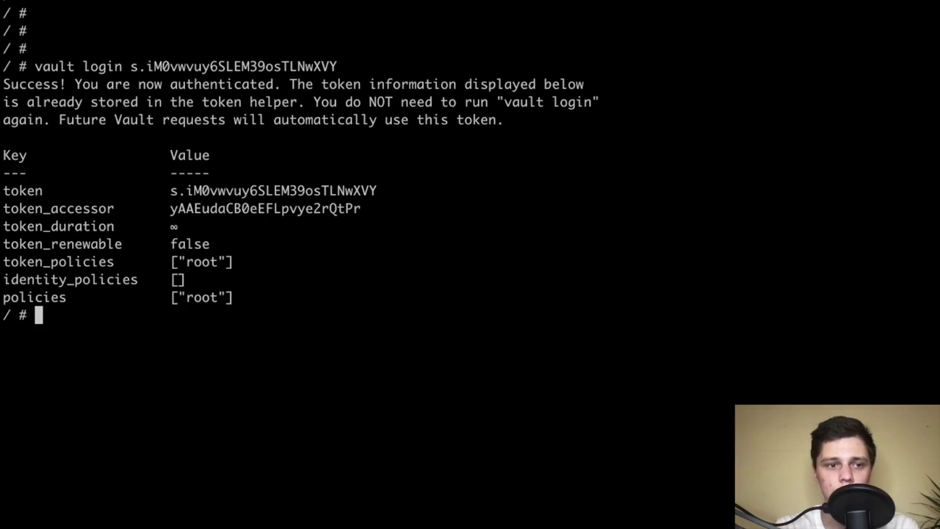
type("clear")
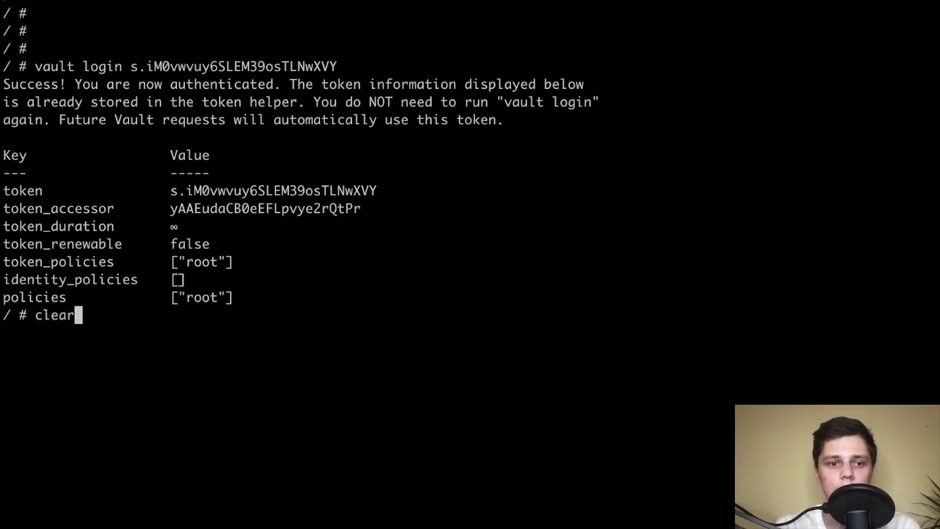
key("Return")
key("Return")
key("Return")
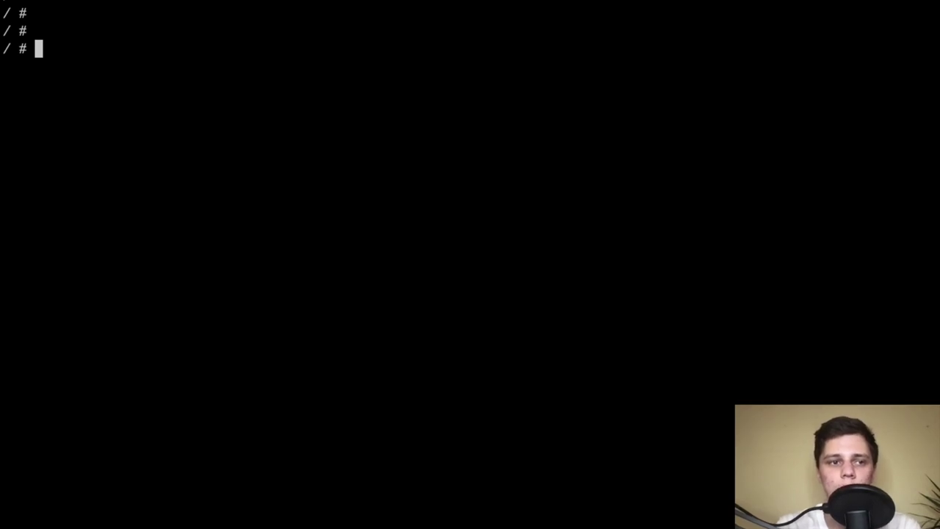
key("ctrl+Left")
Enable the transit secrets engine with vault secrets enable transit
left_click(433, 7)
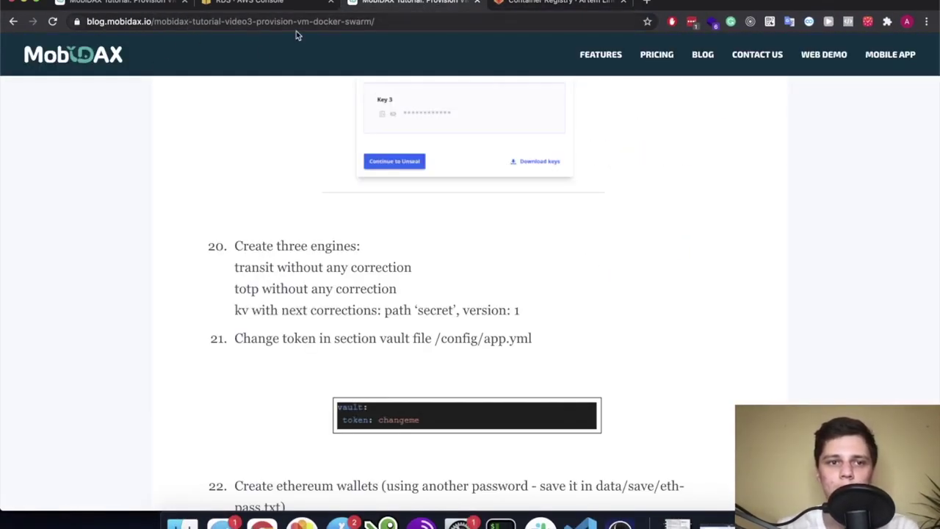
scroll(321, 266, "down", 1)
key("ctrl+Right")
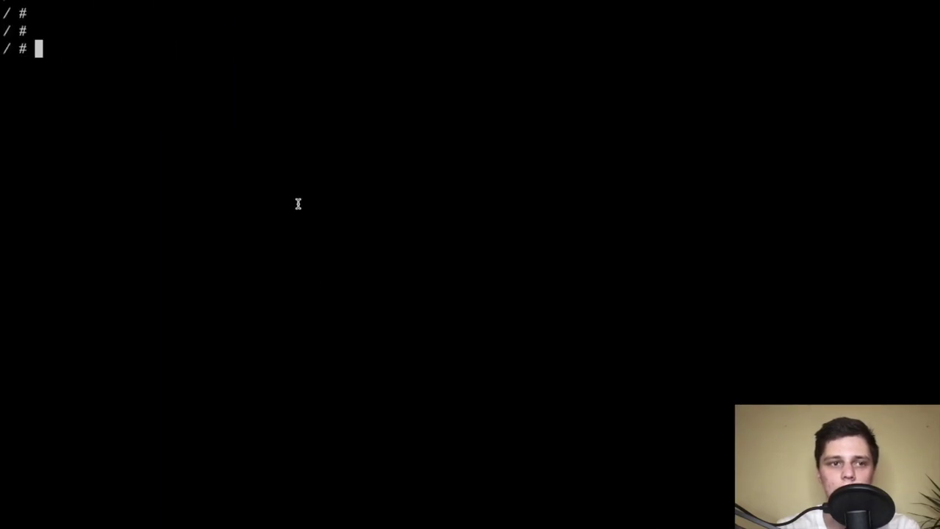
type("vaukt")
key("BackSpace")
key("BackSpace")
key("BackSpace")
key("BackSpace")
type("l")
key("BackSpace")
type("ult secrets enabe")
key("BackSpace")
type("le transit")
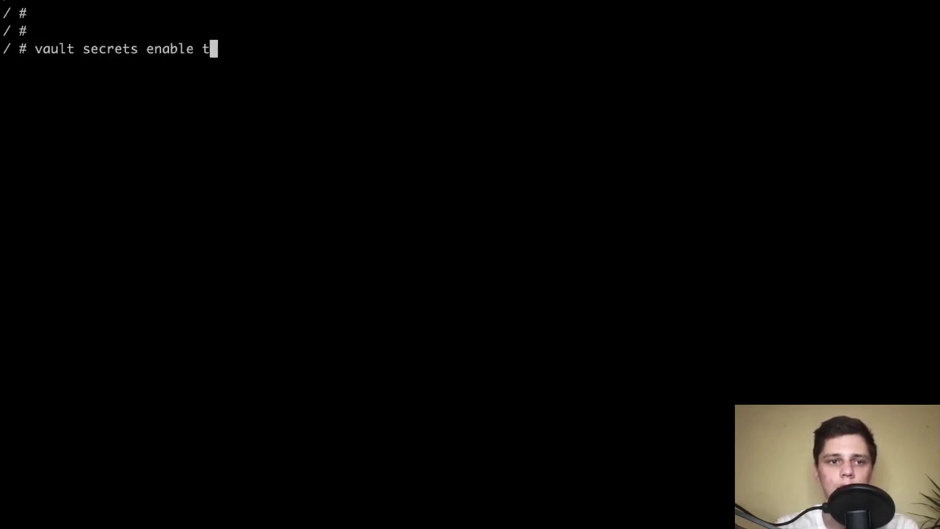
key("Return")
Enable the totp secrets engine
key("ctrl+Left")
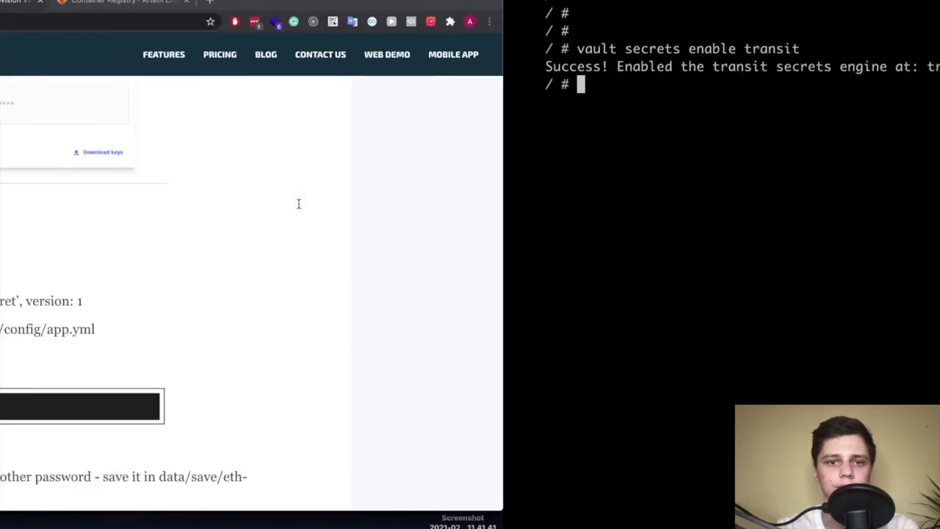
key("ctrl+Right")
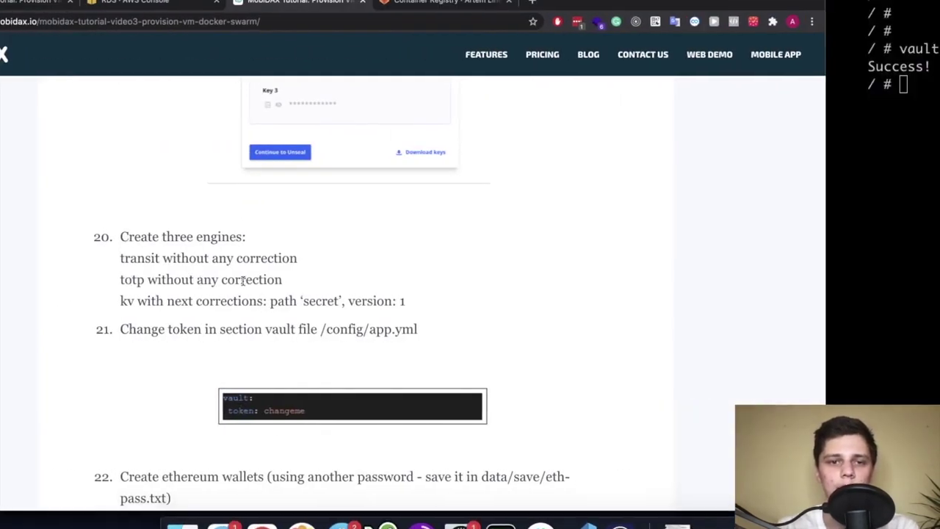
key("Up")
key("BackSpace")
key("BackSpace")
key("BackSpace")
key("BackSpace")
key("BackSpace")
key("BackSpace")
type("otp")
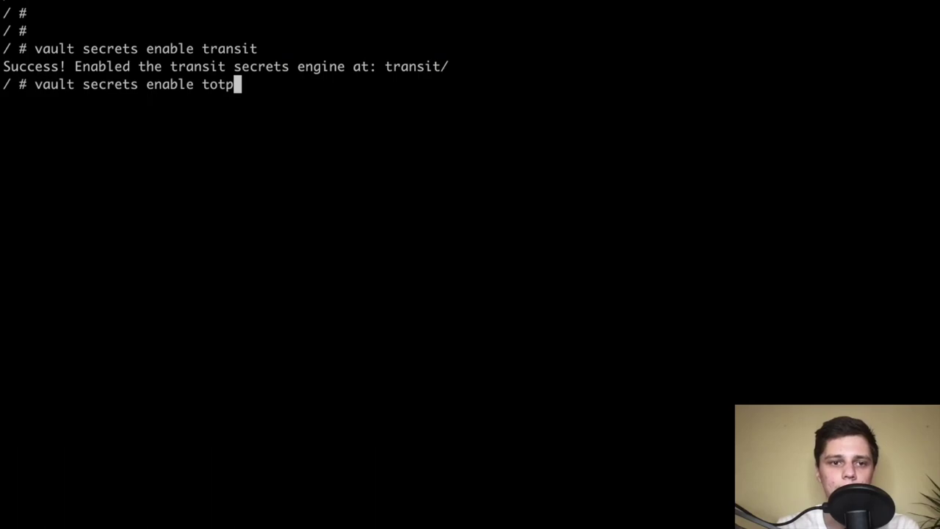
key("Return")
Enable a version 1 kv secrets engine at path secret
key("ctrl+Left")
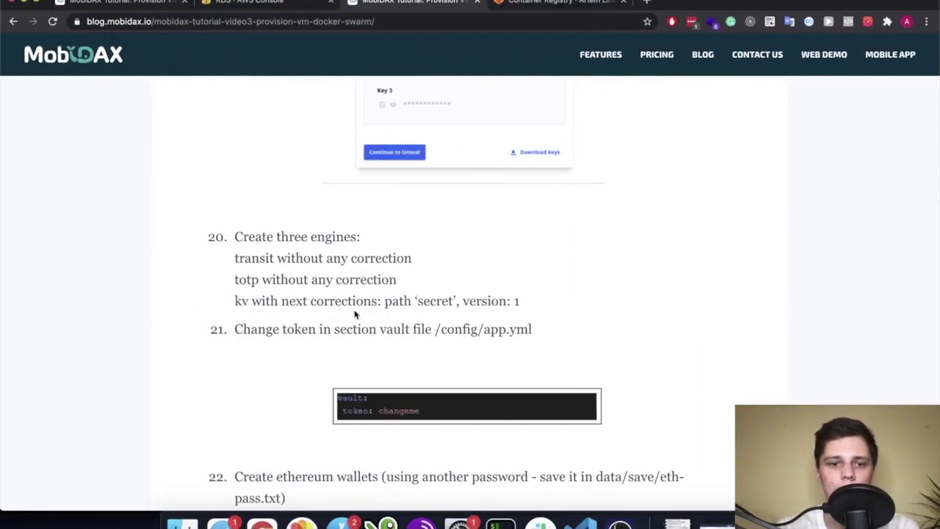
key("ctrl+Right")
key("Up")
key("BackSpace")
key("BackSpace")
key("BackSpace")
key("BackSpace")
type("kv")
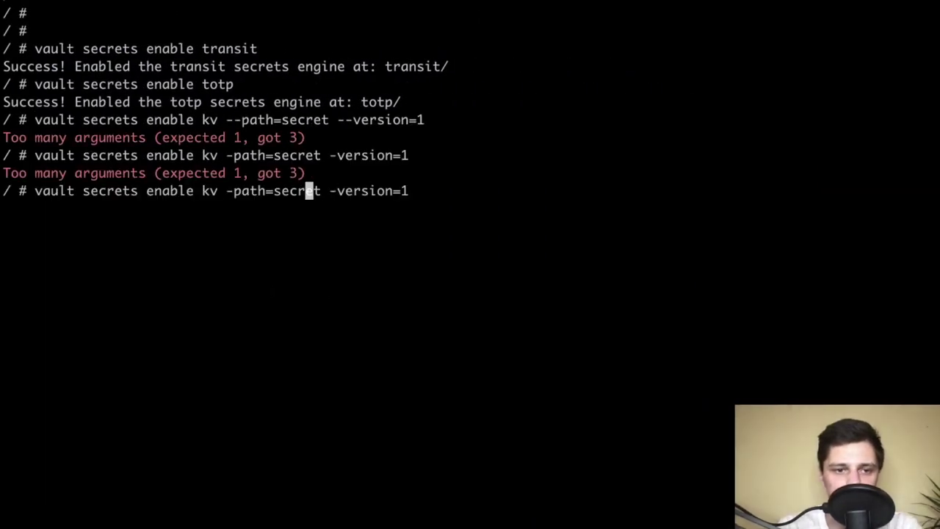
key("Left")
key("Left")
key("Left")
key("Left")
key("Left")
key("Left")
key("Left")
key("Left")
key("Left")
key("BackSpace")
key("BackSpace")
key("BackSpace")
key("BackSpace")
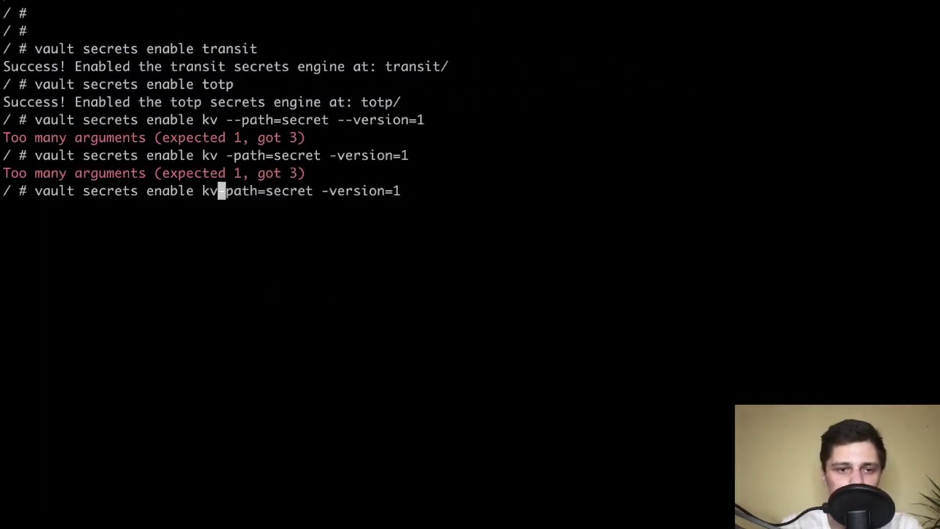
type("-")
key("Right")
key("Right")
key("Right")
key("Right")
key("Right")
key("Right")
key("Right")
key("Right")
key("Right")
key("Right")
key("Right")
key("Right")
key("Right")
key("Right")
key("Right")
key("Right")
key("Right")
key("Right")
key("Right")
key("Right")
key("Right")
key("Right")
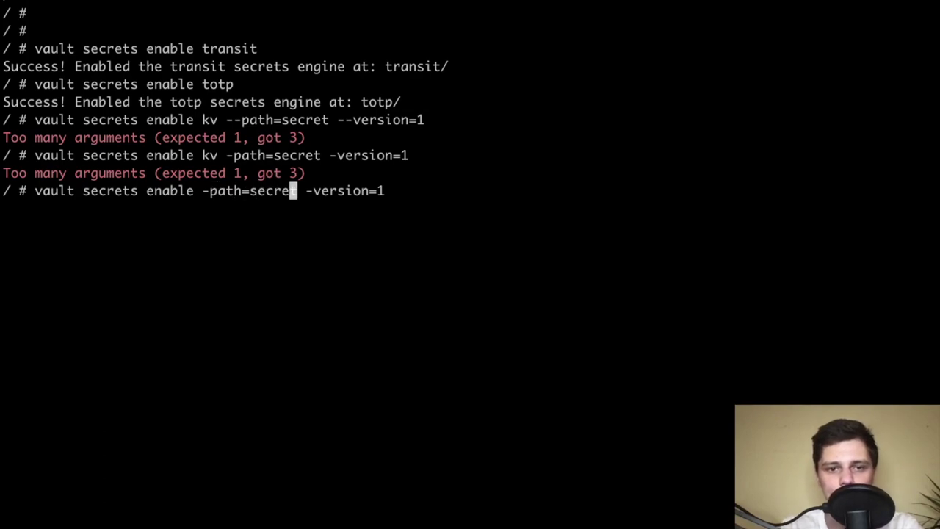
type("kv")
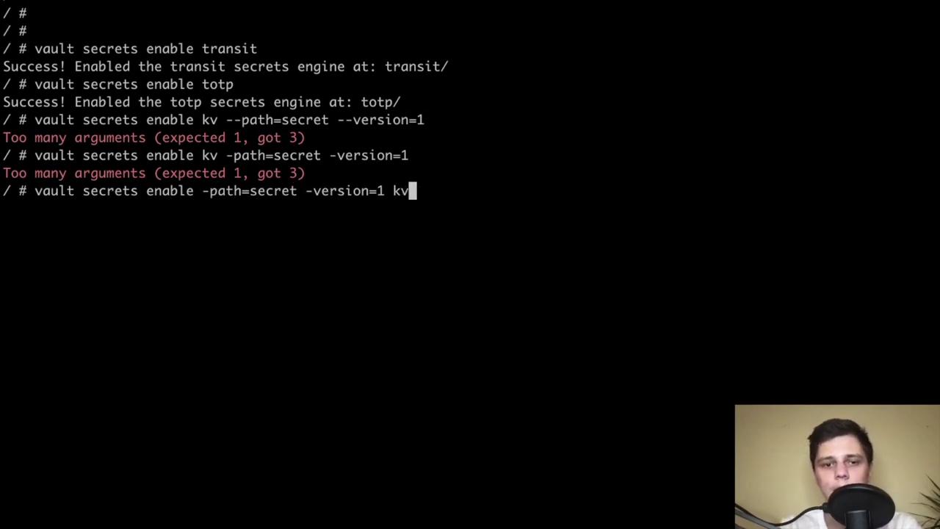
key("Return")
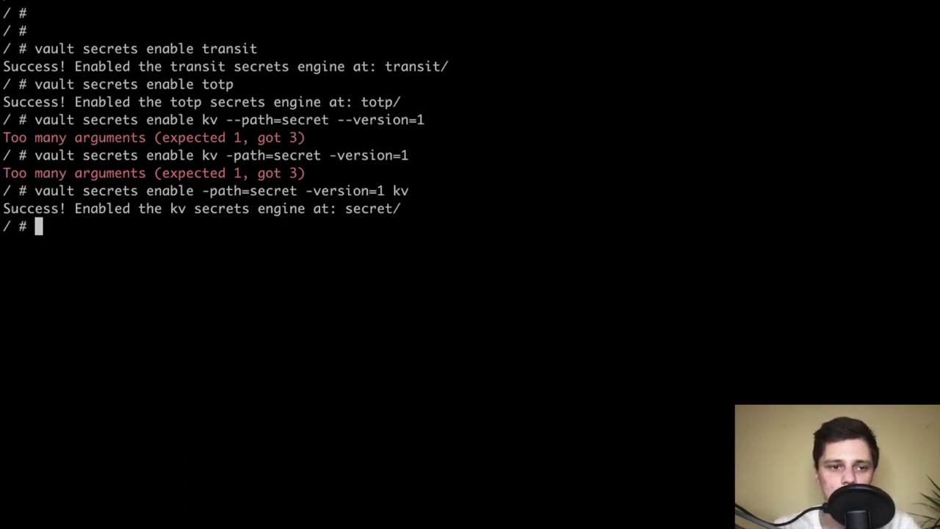
Clear the screen and exit the vault container shell back to the host
type("clear")
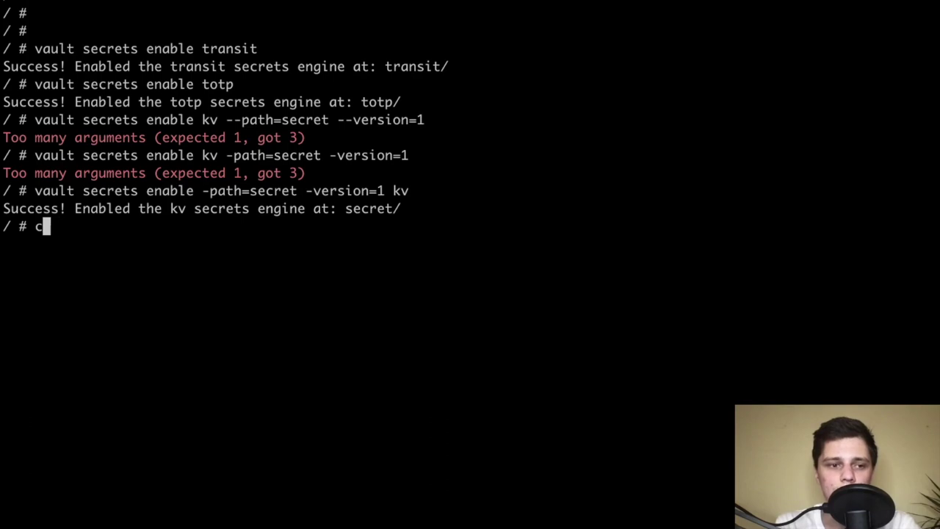
key("Return")
key("Return")
key("Return")
key("Return")
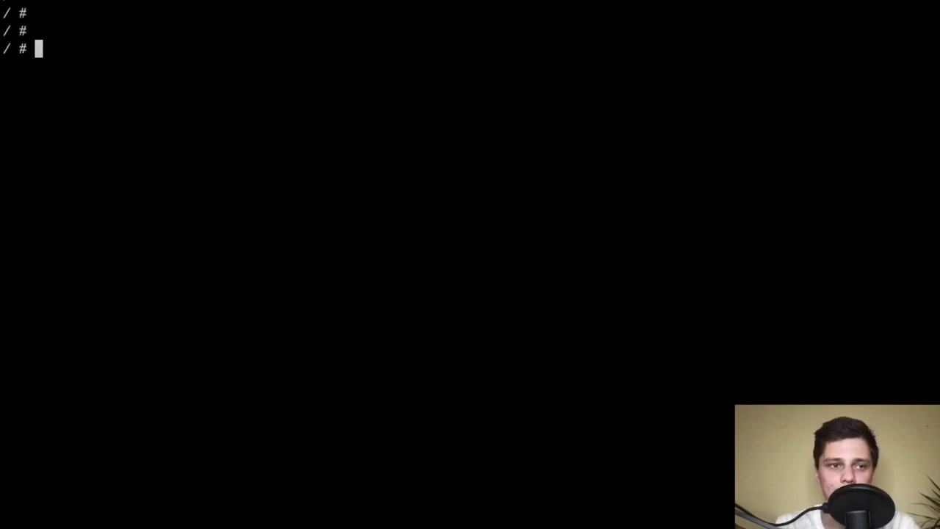
key("ctrl+d")
key("Return")
key("Return")
key("Return")
key("Return")
key("Return")
Review the MobiDAX tutorial's step 21 on changing the vault token in /config/app.yml
type("ls")
key("Return")
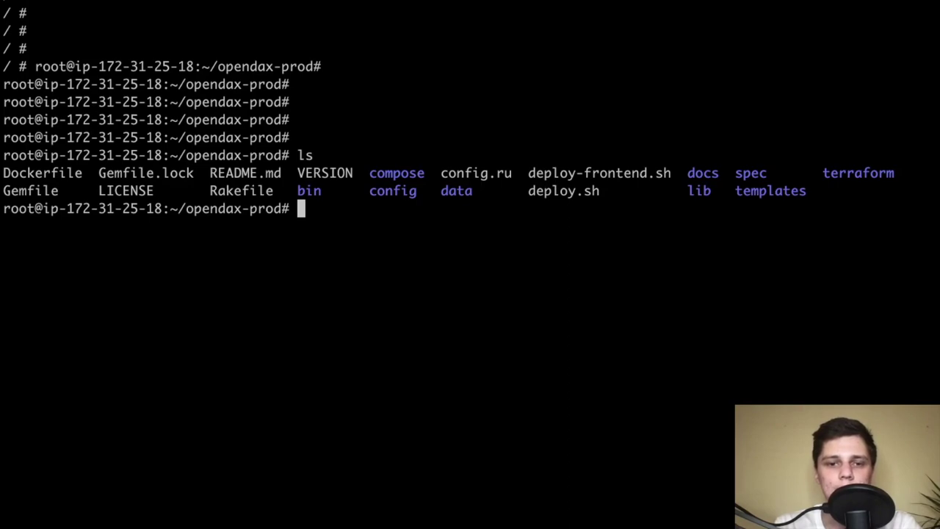
key("ctrl+Left")
scroll(411, 253, "down", 3)
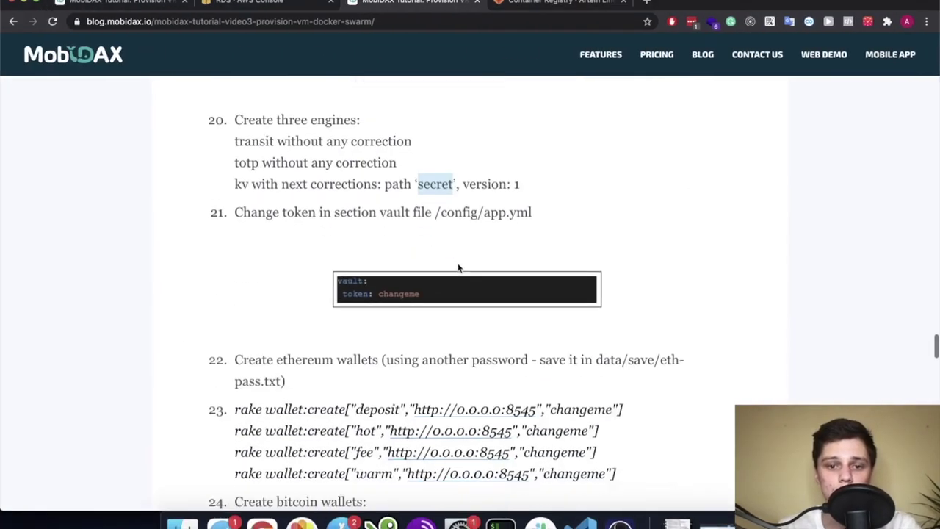
scroll(411, 254, "down", 1)
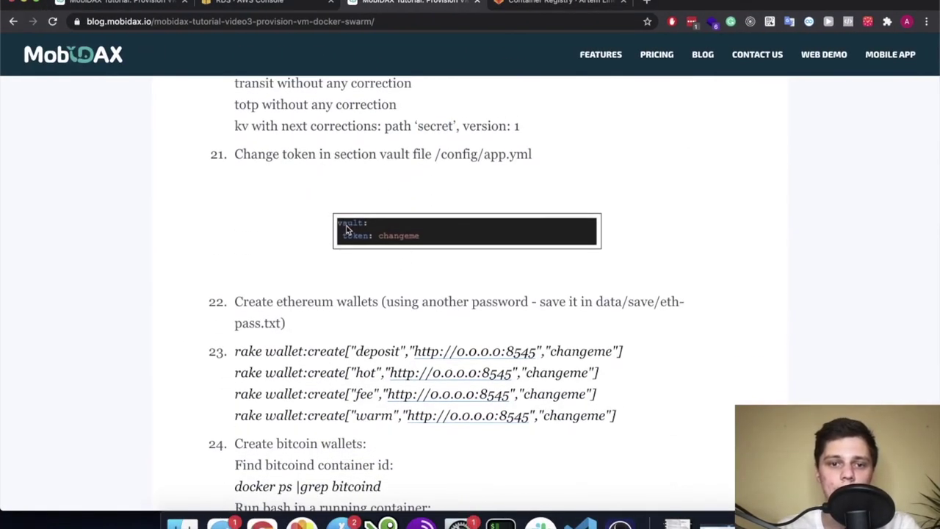
left_click_drag(436, 153, 532, 156)
left_click(506, 178)
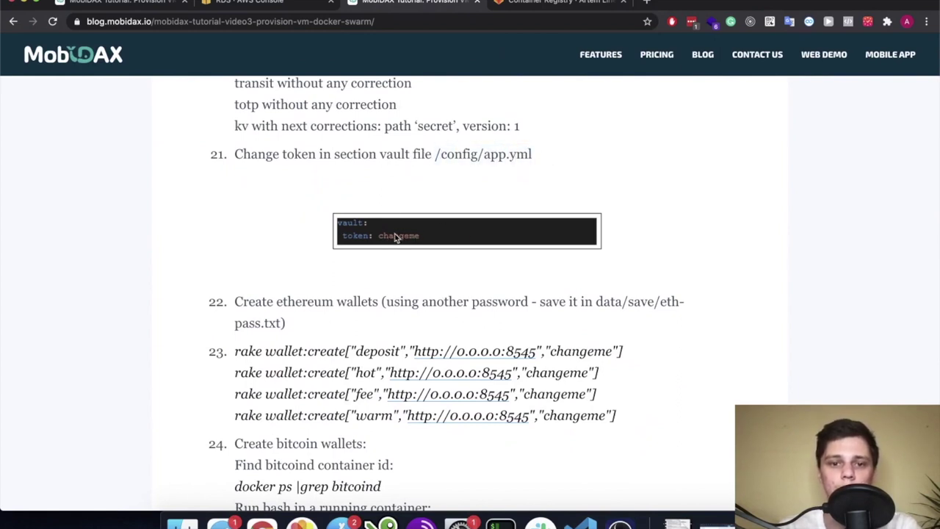
scroll(441, 264, "down", 4)
scroll(478, 250, "up", 1)
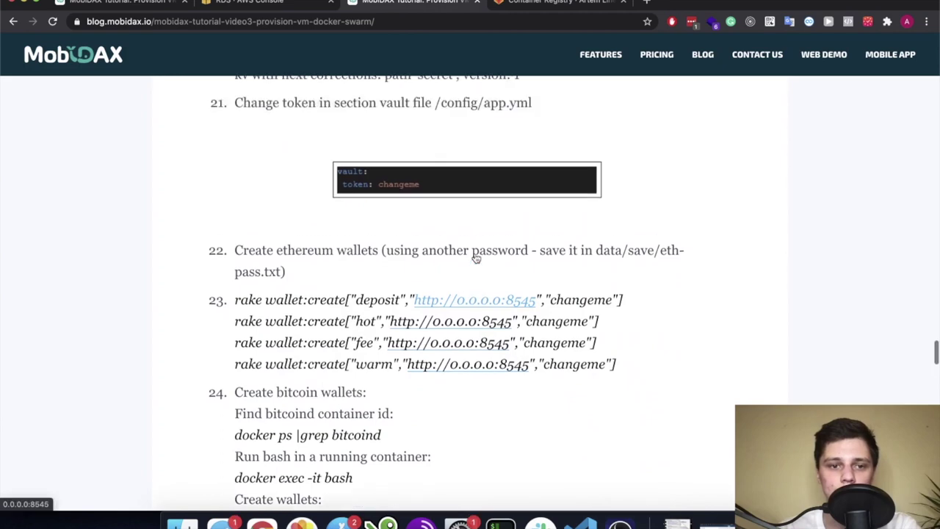
key("super+Tab")
Open config/app.yml in vim and delete the old vault token value
type("vi")
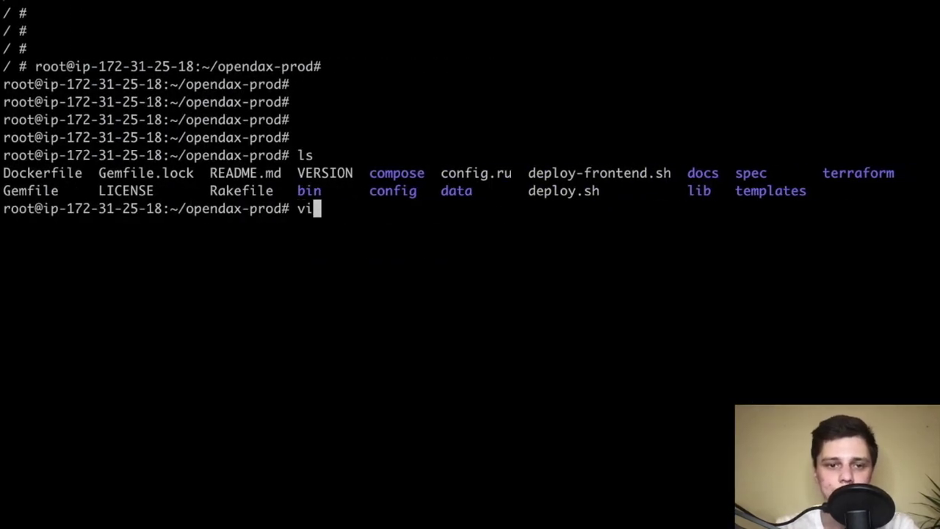
type("m config/app.")
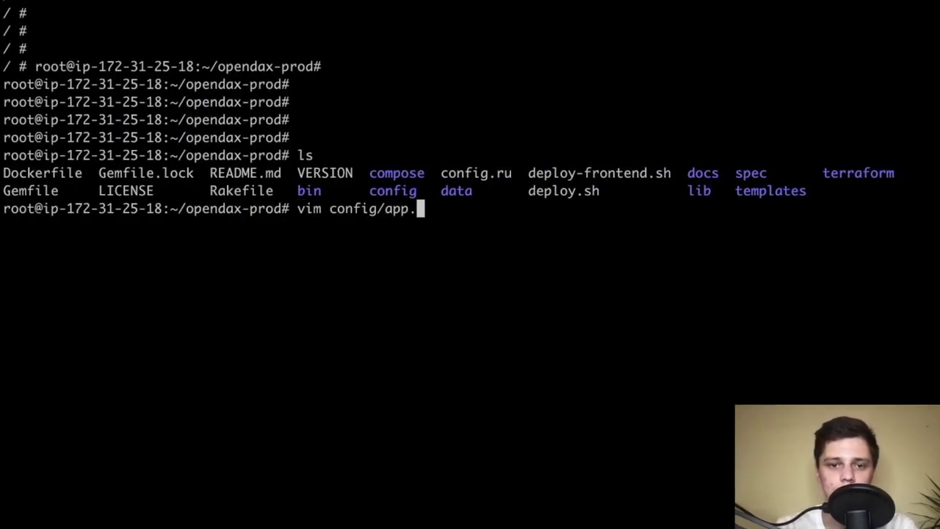
type("yml")
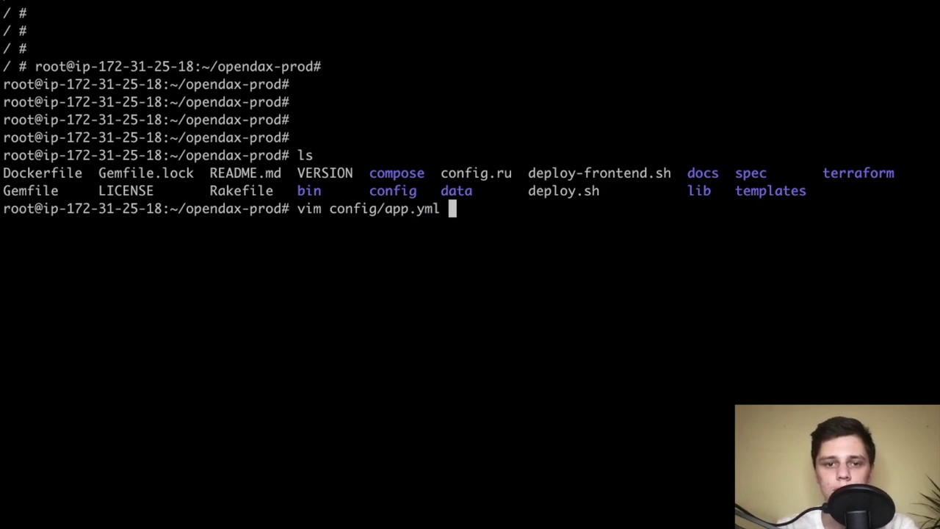
key("Return")
key("Up")
key("Up")
key("Up")
key("Up")
key("Up")
key("Up")
key("Up")
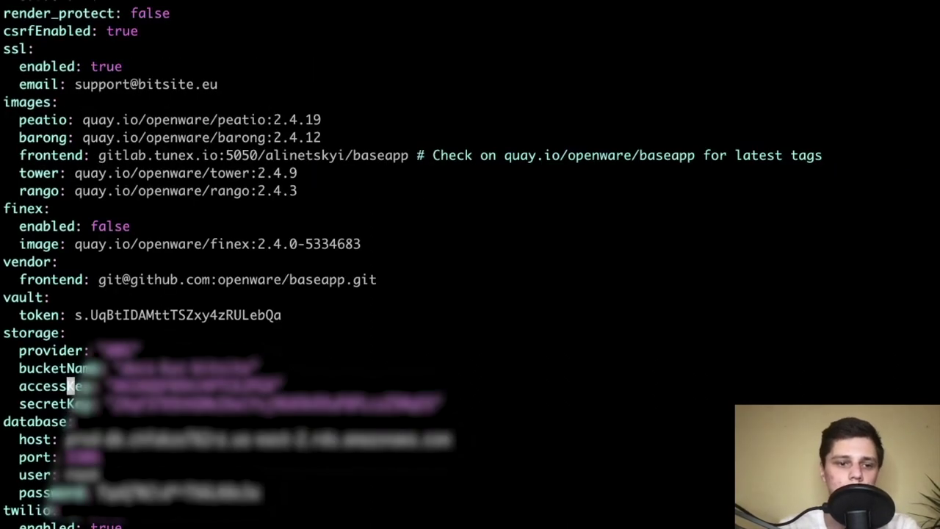
key("D")
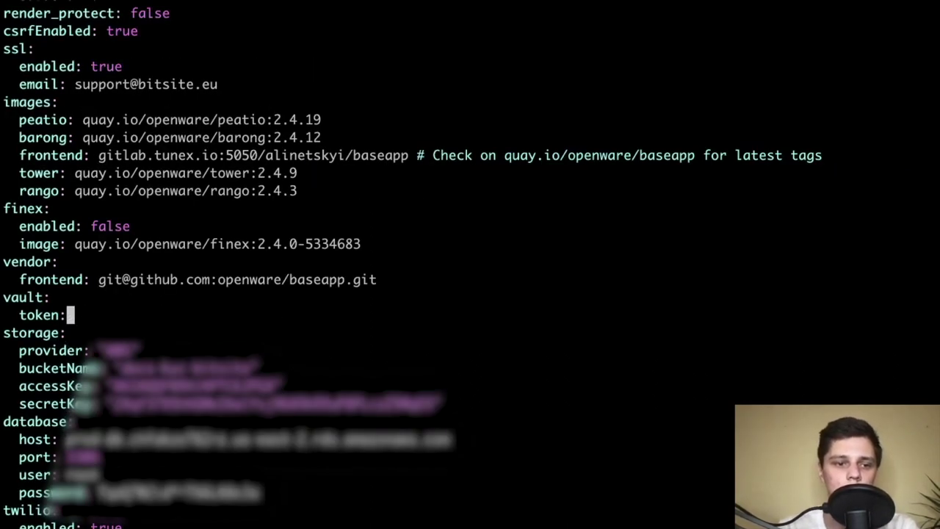
key("super+Tab")
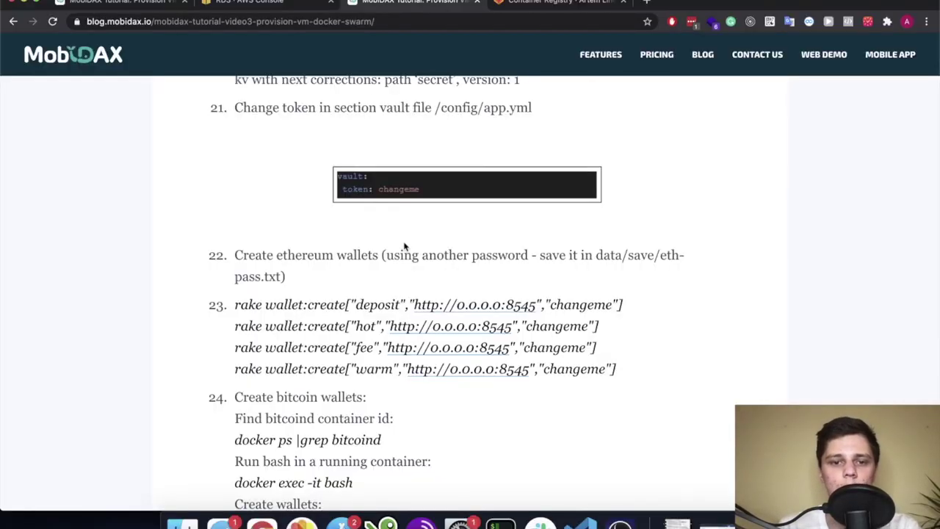
Scroll the tutorial past step 22 toward the render-config step
scroll(403, 246, "down", 5)
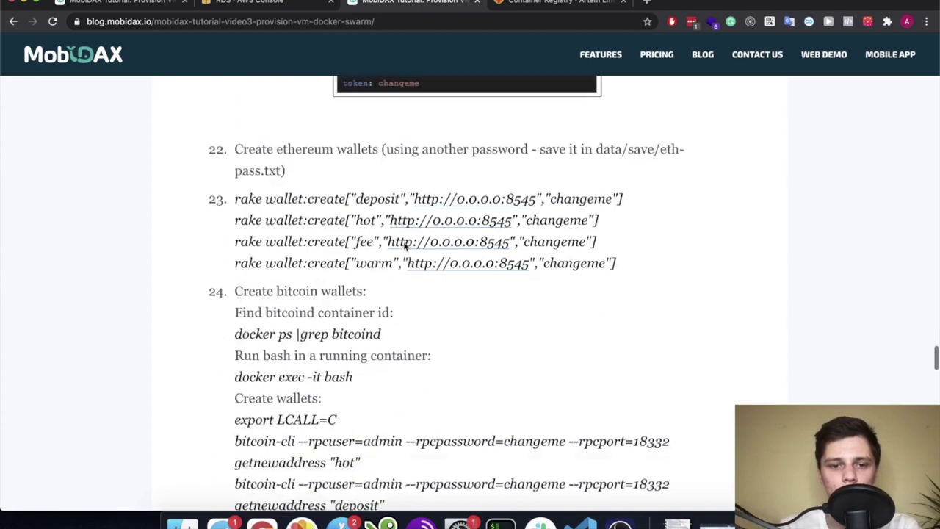
left_click_drag(210, 105, 299, 212)
left_click(299, 212)
scroll(361, 310, "down", 15)
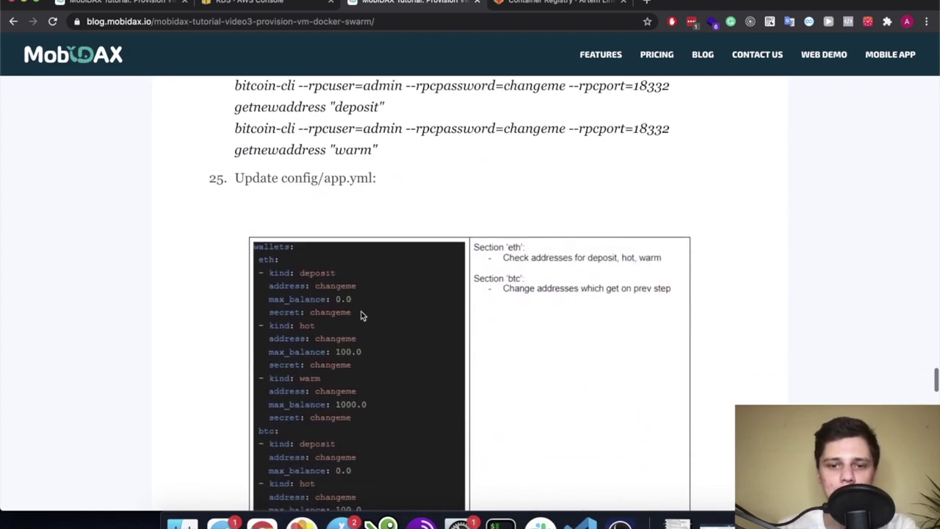
scroll(360, 315, "down", 15)
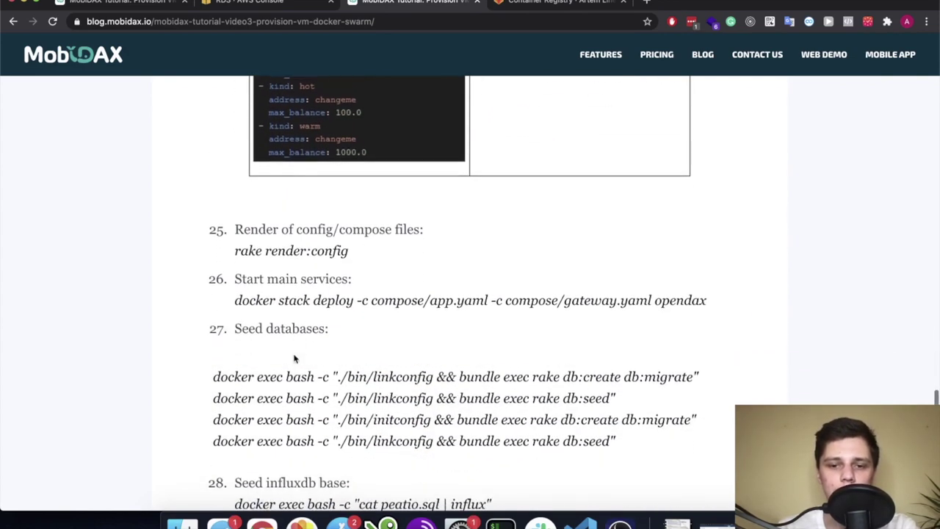
scroll(294, 358, "down", 4)
Highlight the rake render:config line and read ahead to the start-services and seed steps
triple_click(320, 171)
left_click(320, 171)
triple_click(254, 168)
left_click(275, 163)
scroll(275, 200, "down", 2)
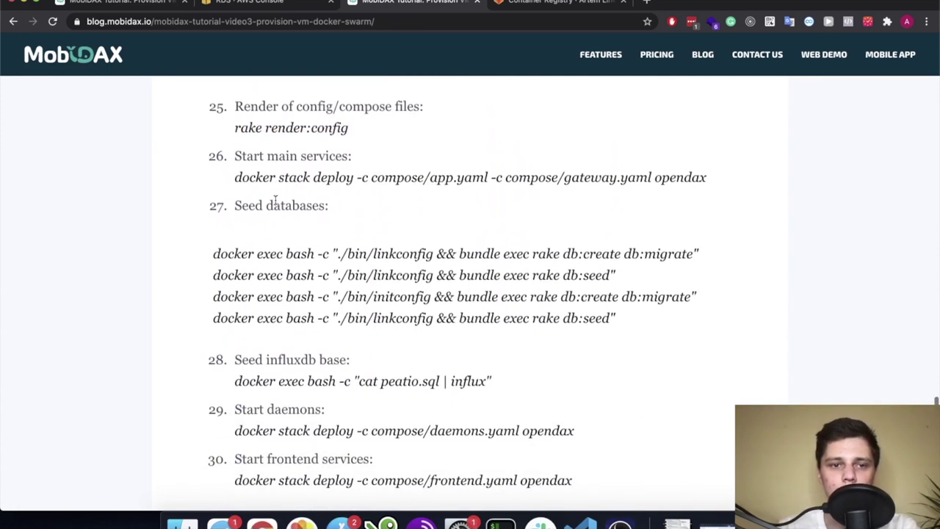
scroll(279, 203, "down", 1)
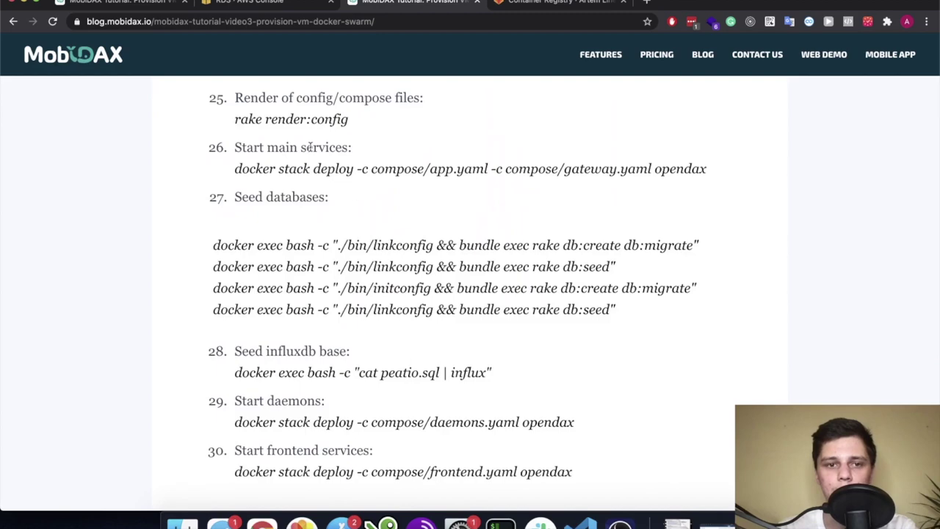
key("ctrl+Right")
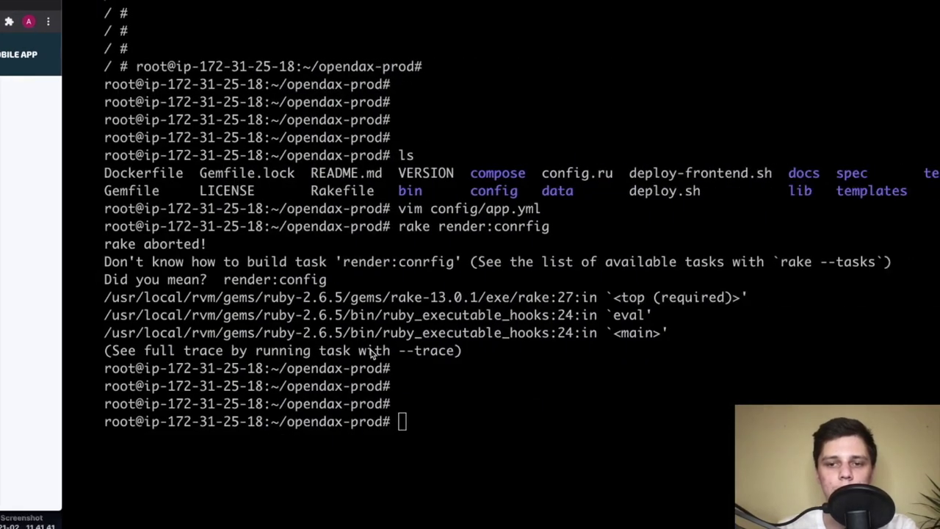
Run rake render:config, then deploy compose/app.yaml and compose/gateway.yaml as the opendax stack
type("rake ")
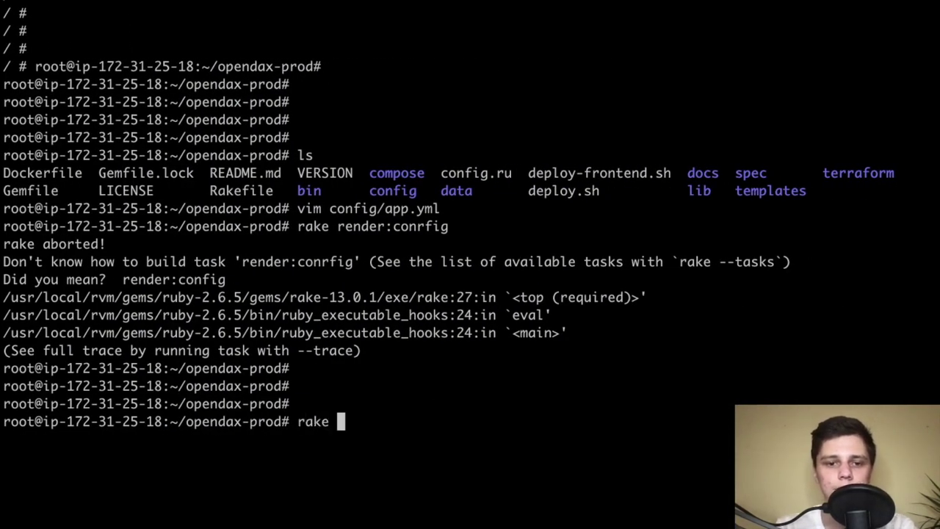
type("render:config")
key("Return")
key("ctrl+Left")
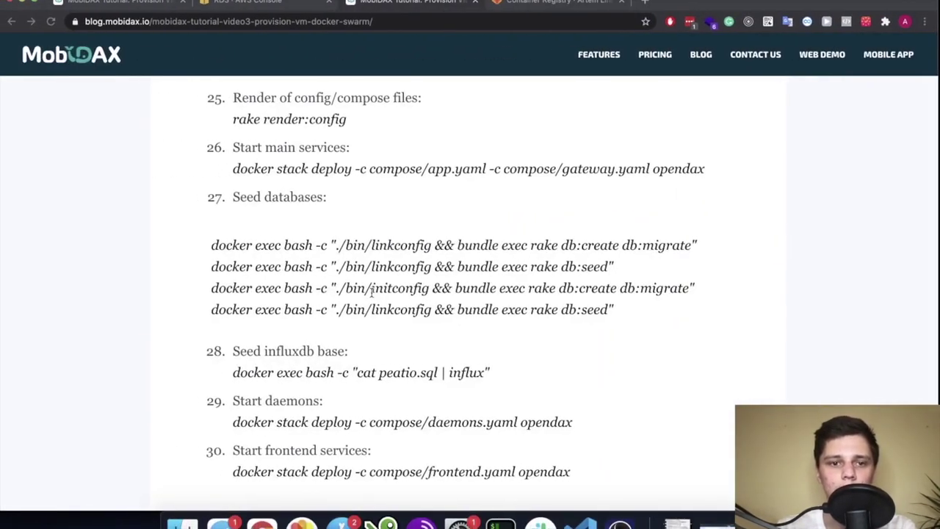
scroll(470, 294, "up", 1)
left_click_drag(726, 193, 235, 192)
key("super+c")
key("ctrl+Right")
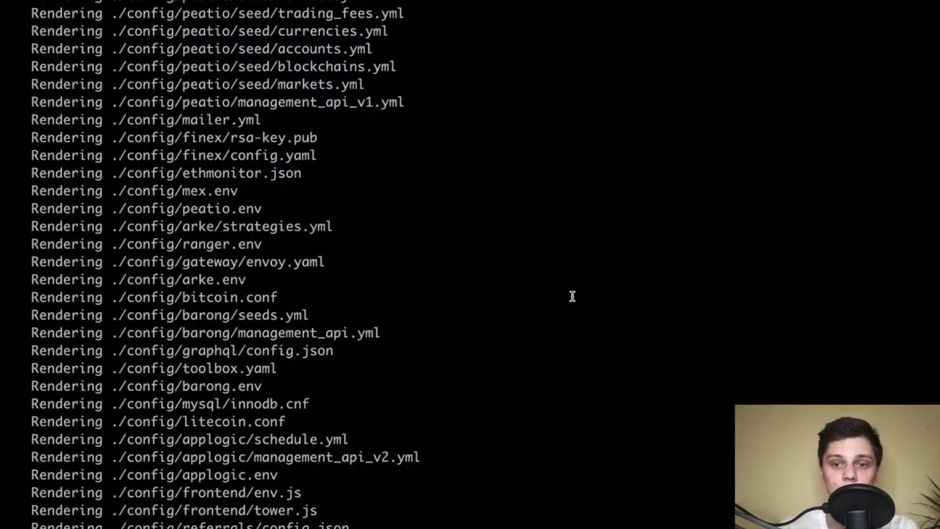
key("super+v")
key("Return")
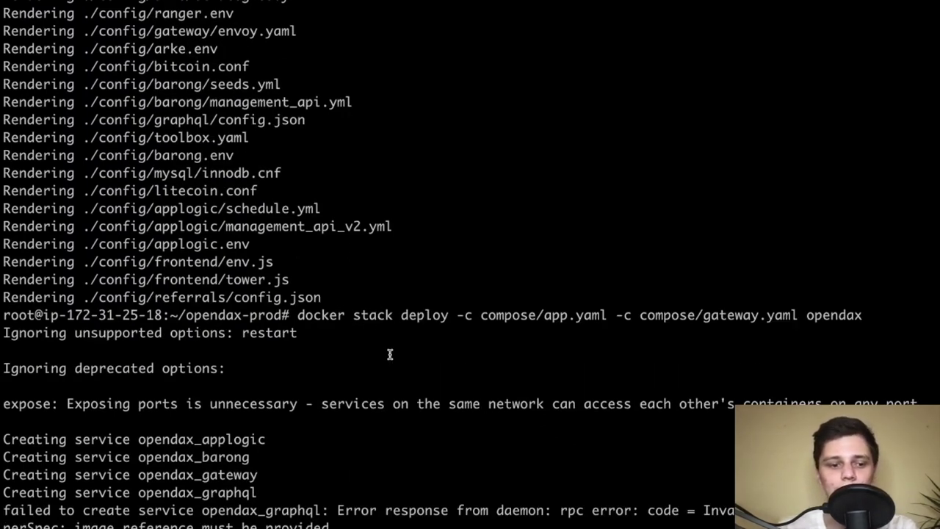
Inspect the opendax_graphql failure: image reference must be provided
triple_click(266, 512)
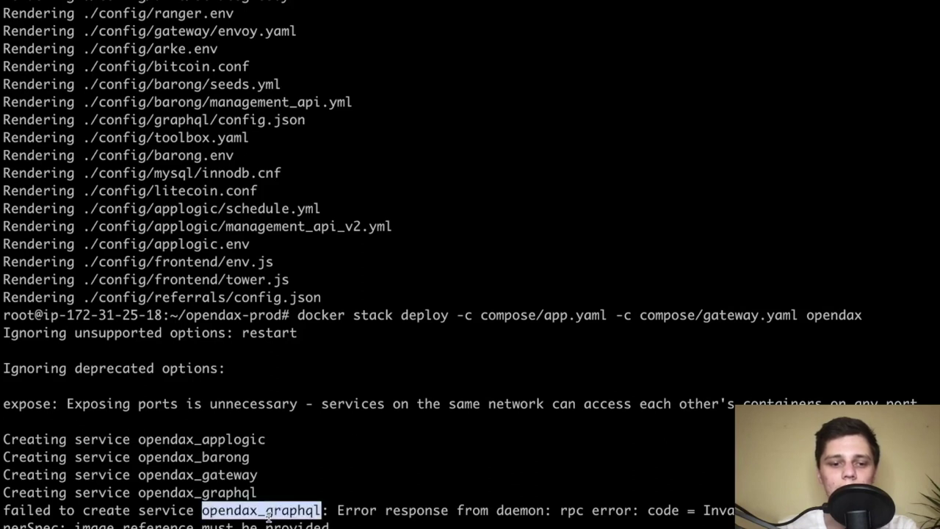
left_click(279, 512)
triple_click(298, 512)
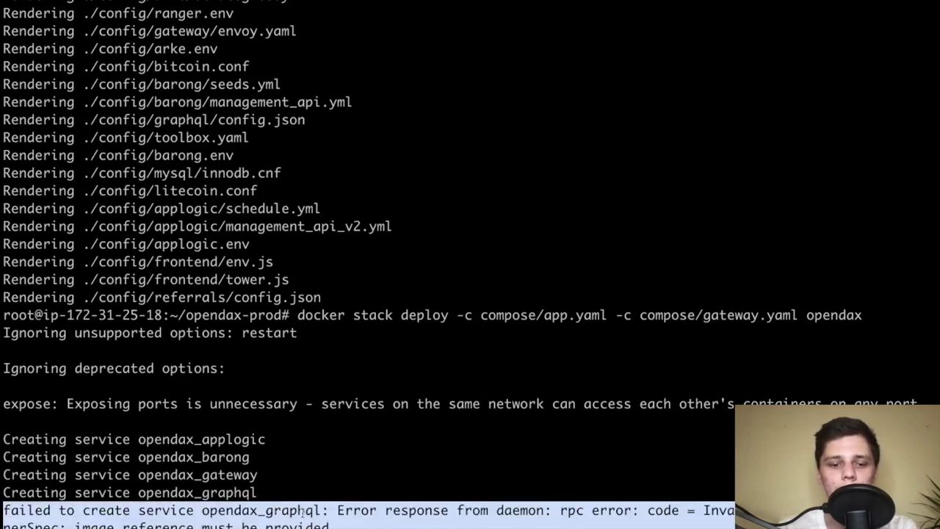
left_click(301, 514)
triple_click(324, 512)
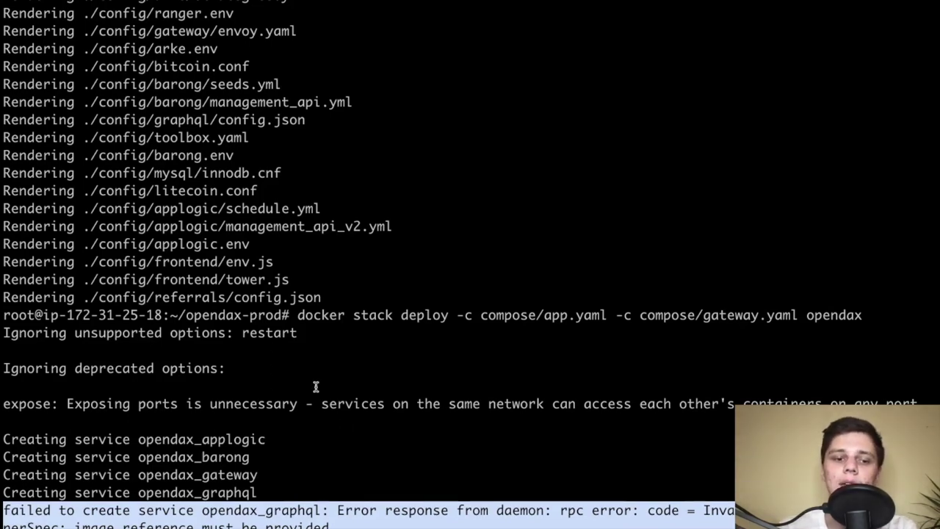
key("ctrl+Left")
Run the tutorial's first docker exec create-and-migrate command on the server, which fails: No such container: bash
left_click(371, 309)
scroll(371, 309, "down", 2)
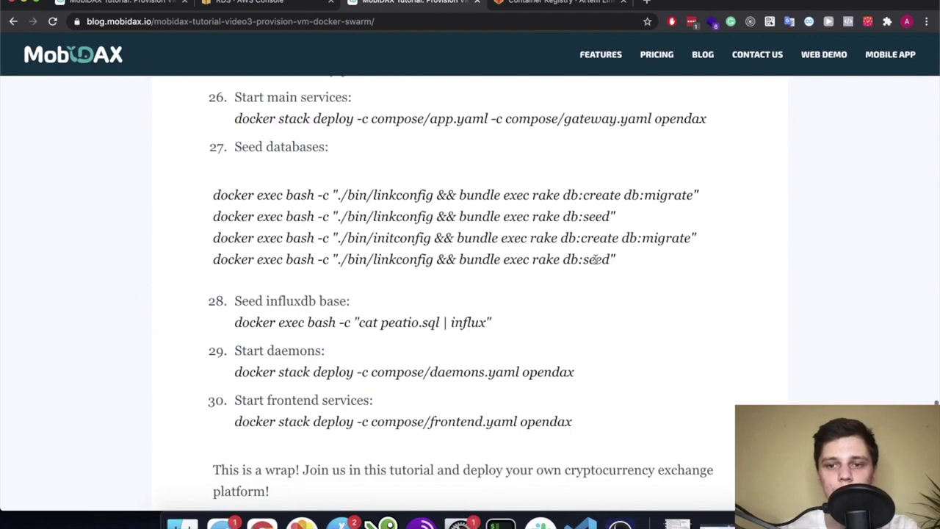
left_click_drag(712, 192, 197, 191)
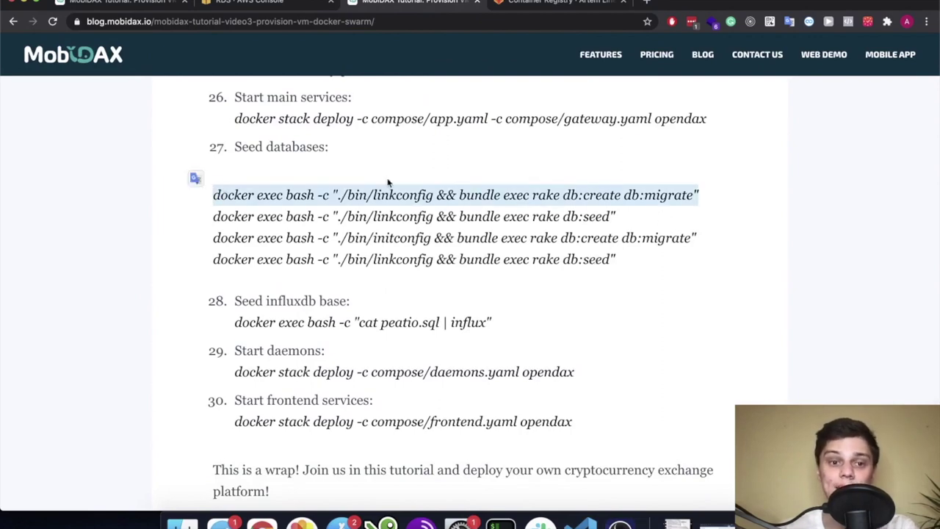
scroll(387, 184, "down", 1)
key("super+c")
key("ctrl+Right")
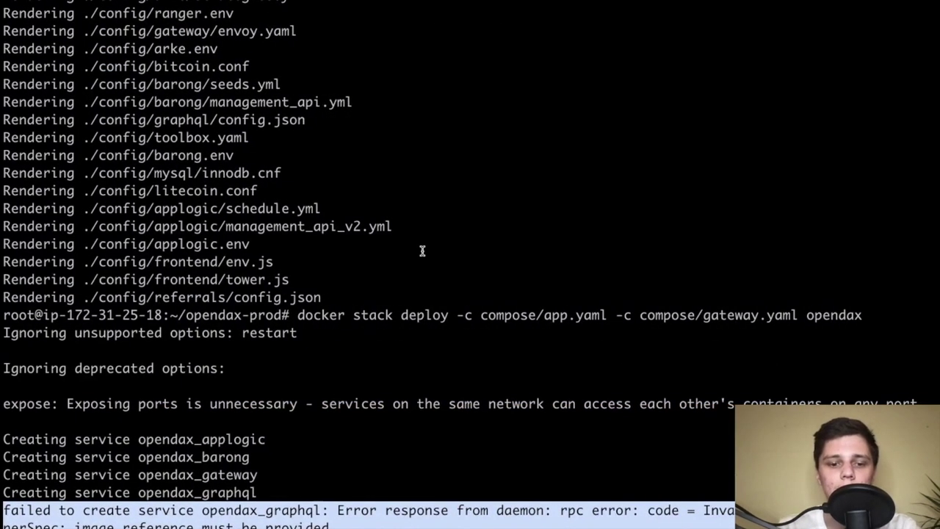
key("super+v")
key("Return")
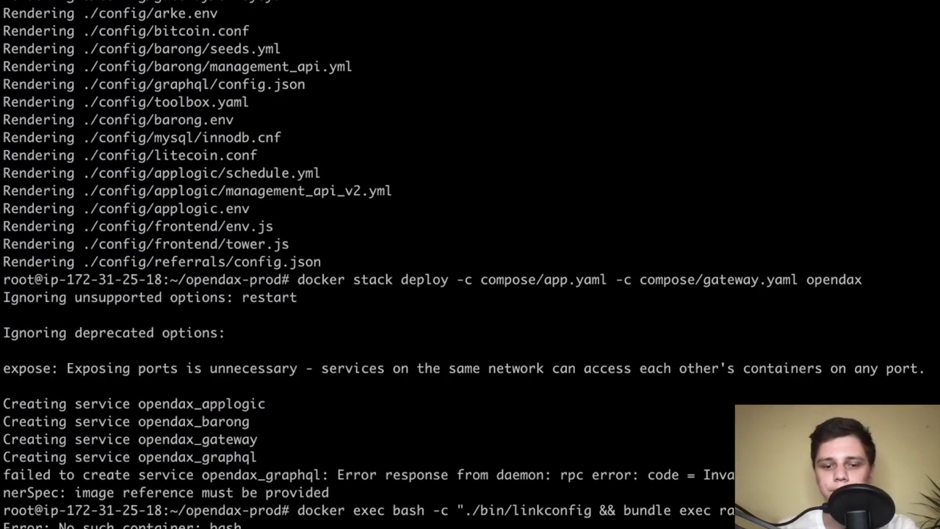
Copy the tutorial's first seed-databases command
key("ctrl+Left")
scroll(400, 198, "up", 2)
left_click(400, 198)
triple_click(560, 215)
key("super+c")
left_click(511, 268)
scroll(473, 256, "up", 2)
key("ctrl+Right")
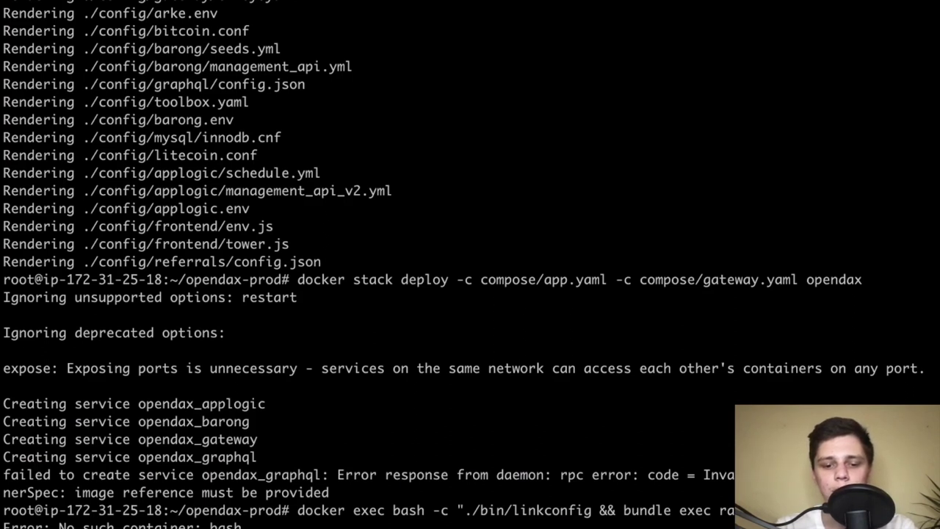
Delete the graphql service block from gateway.yaml.erb to end of file and save with :wq
key("ctrl+c")
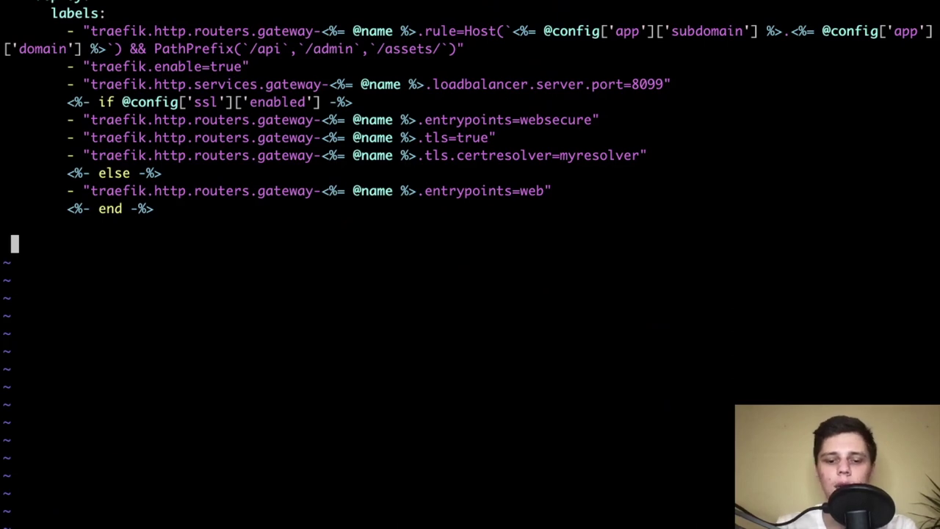
key("u")
key("j")
key("j")
key("j")
key("j")
key("j")
key("j")
key("j")
key("j")
key("j")
key("j")
key("j")
key("j")
key("j")
key("j")
key("j")
key("j")
key("j")
key("j")
key("j")
key("j")
key("j")
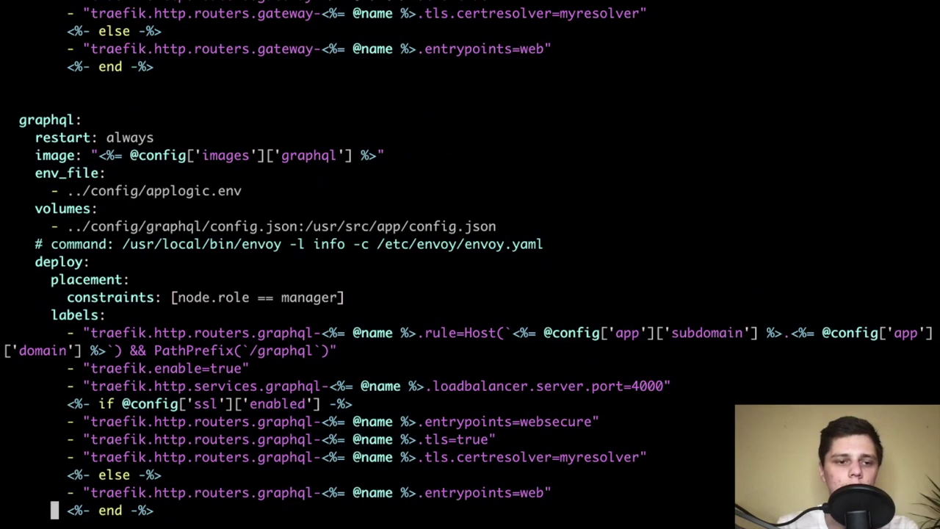
key("k")
key("k")
key("k")
key("k")
key("k")
key("k")
key("k")
key("k")
key("k")
key("k")
key("k")
key("k")
key("k")
key("k")
key("k")
key("k")
key("k")
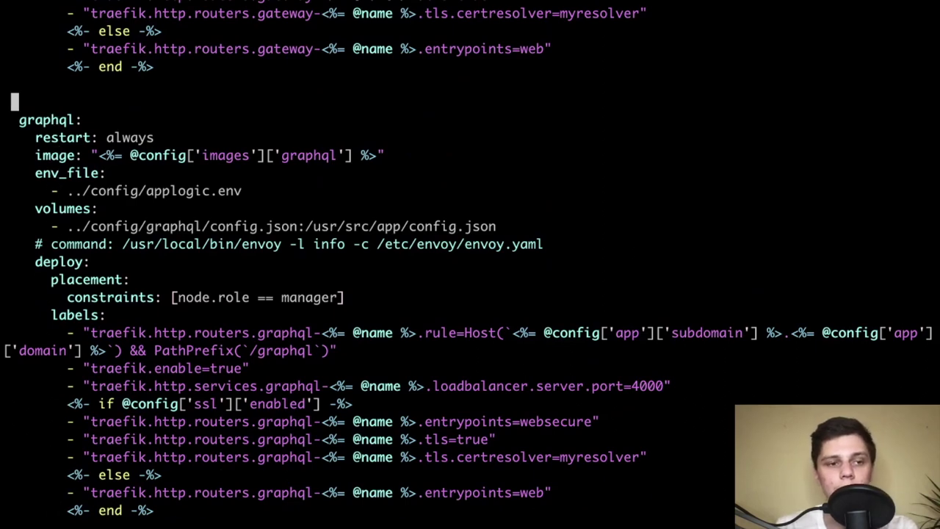
key("j")
key("shift+v")
key("shift+g")
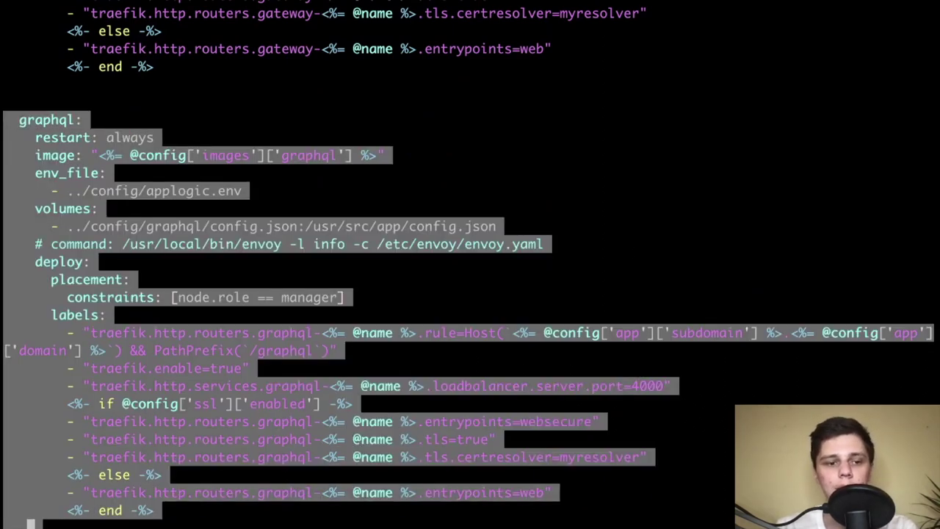
key("d")
type(":wq")
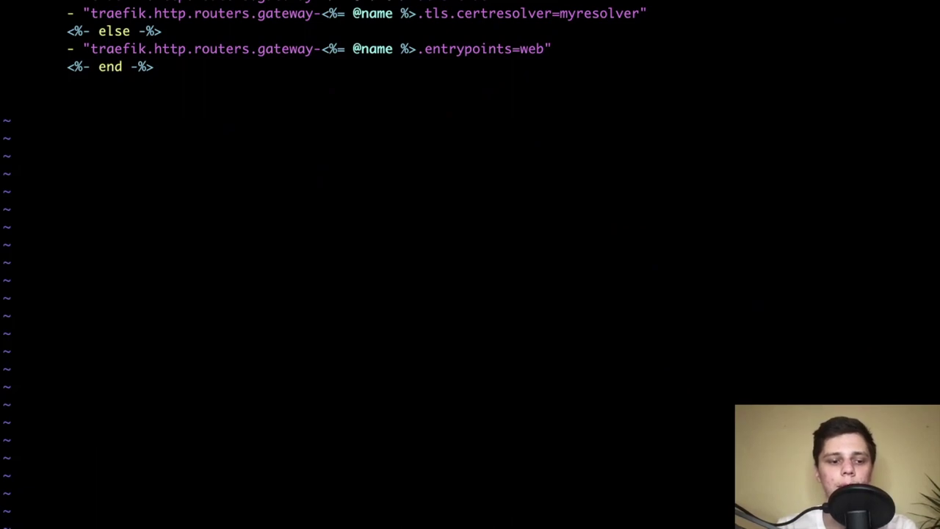
key("Return")
Review the terminal output of the re-rendered config and updated opendax services
scroll(367, 264, "down", 1)
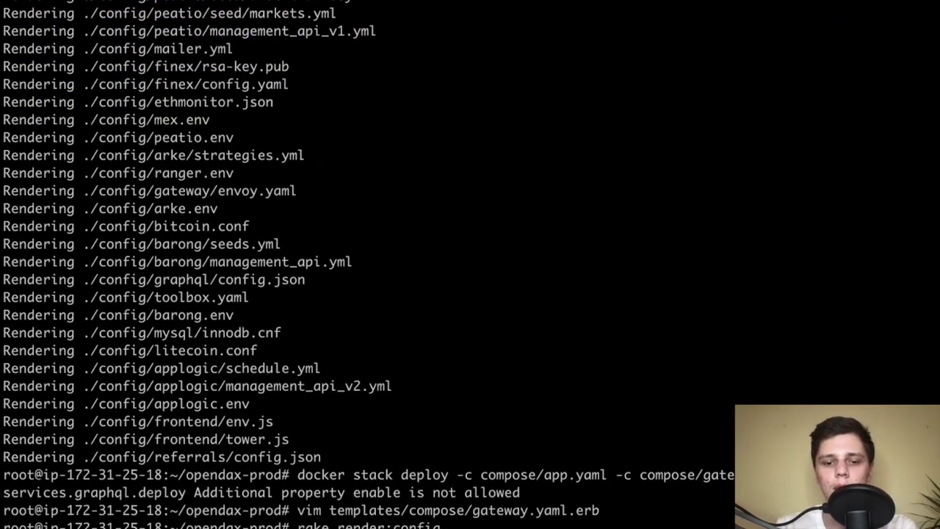
scroll(367, 264, "up", 4)
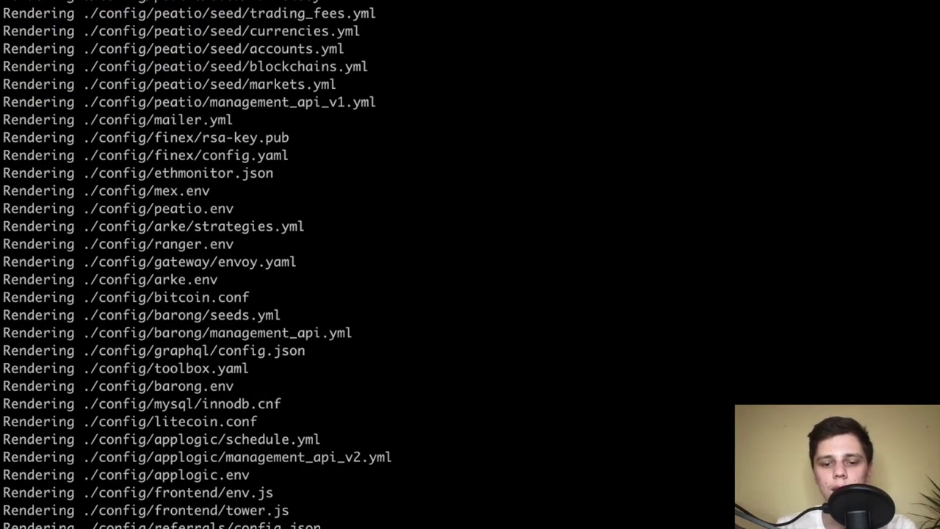
scroll(367, 264, "down", 8)
scroll(367, 265, "down", 3)
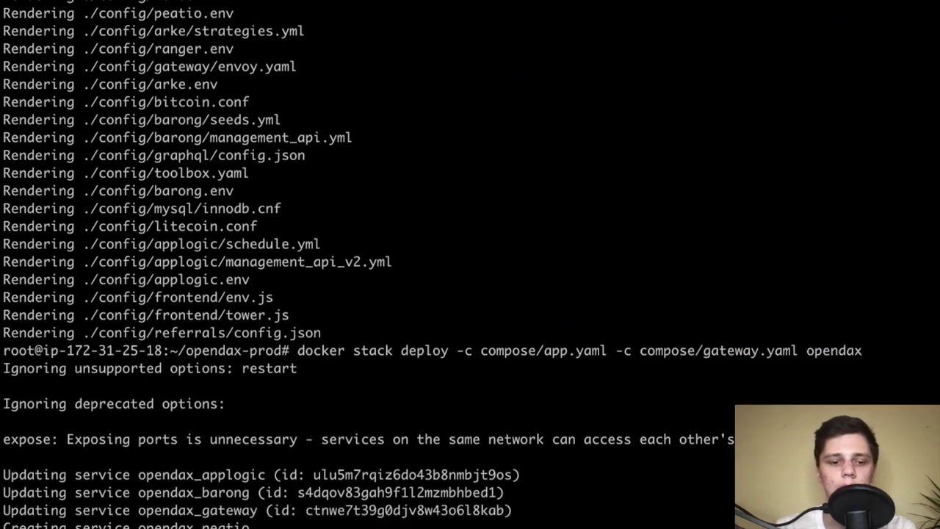
key("ctrl+Left")
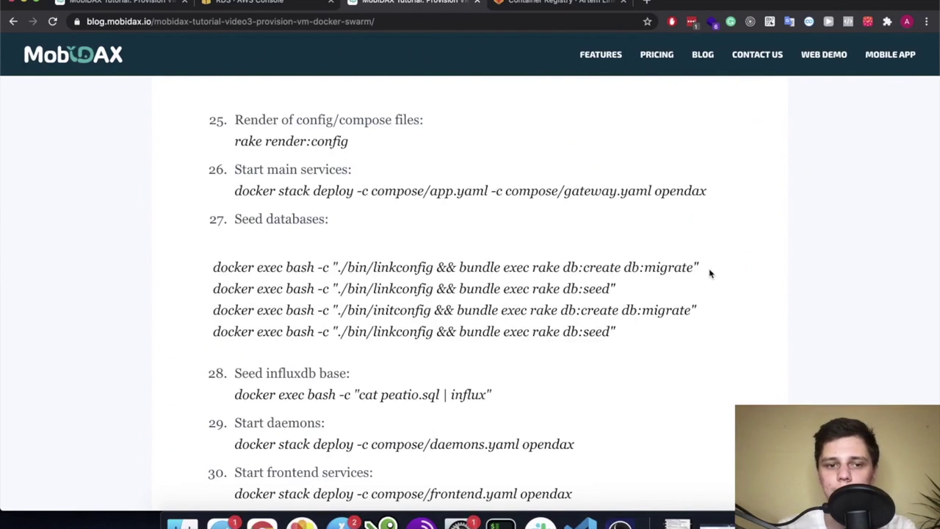
Copy the first docker exec seed command from the blog and run it on the server
left_click_drag(709, 271, 268, 261)
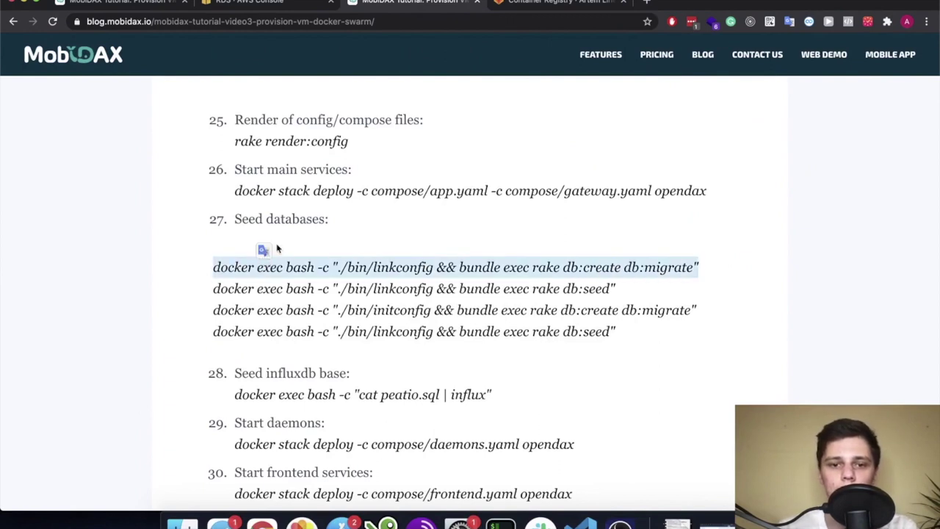
left_click(278, 247)
scroll(282, 209, "down", 1)
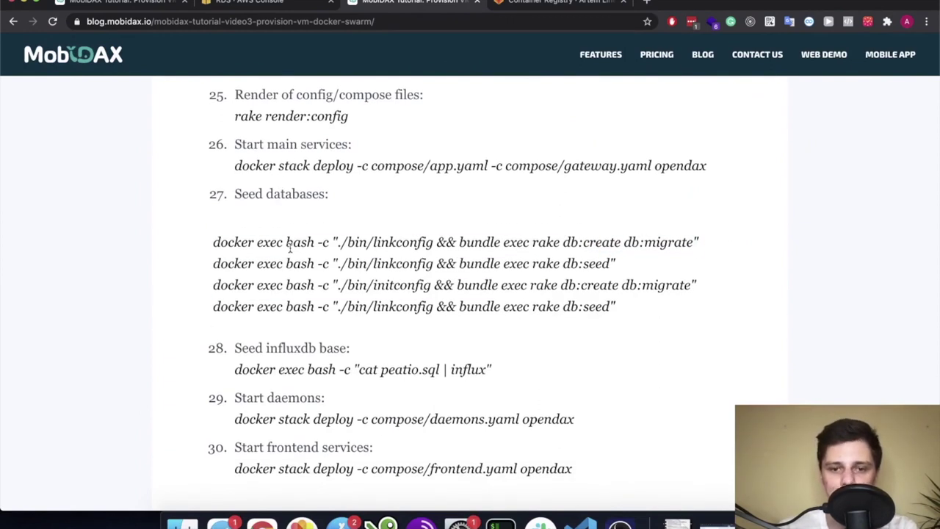
left_click_drag(710, 248, 221, 252)
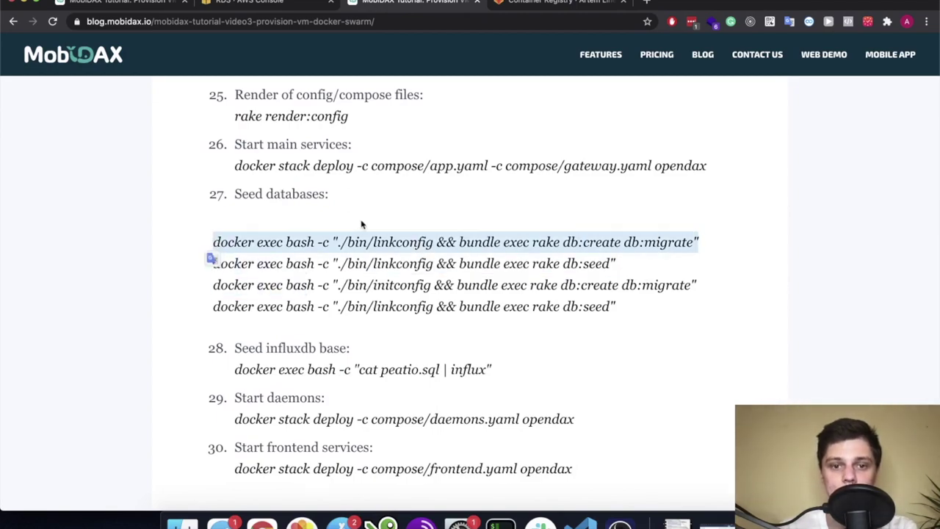
key("super+Tab")
key("super+v")
key("Return")
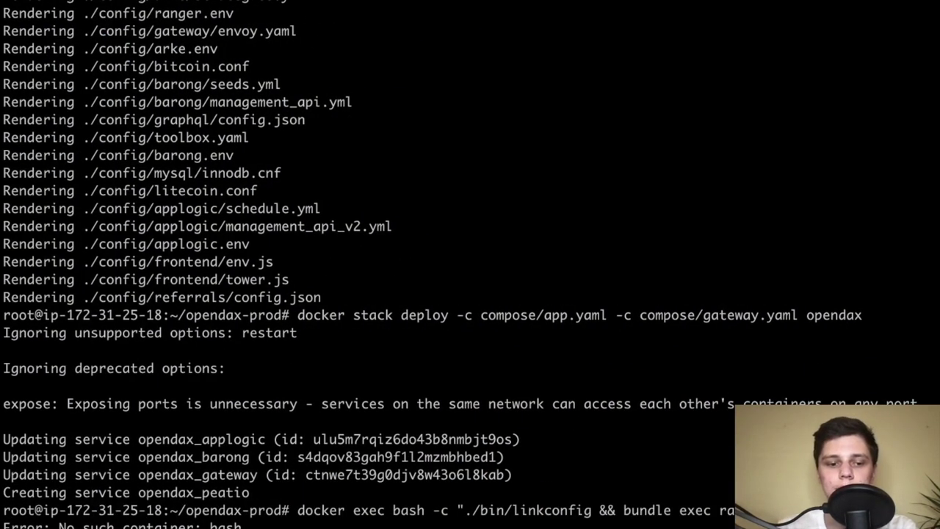
Reselect the first seed commands on the tutorial page to compare them
key("super+Tab")
left_click(499, 232)
triple_click(295, 246)
left_click(406, 245)
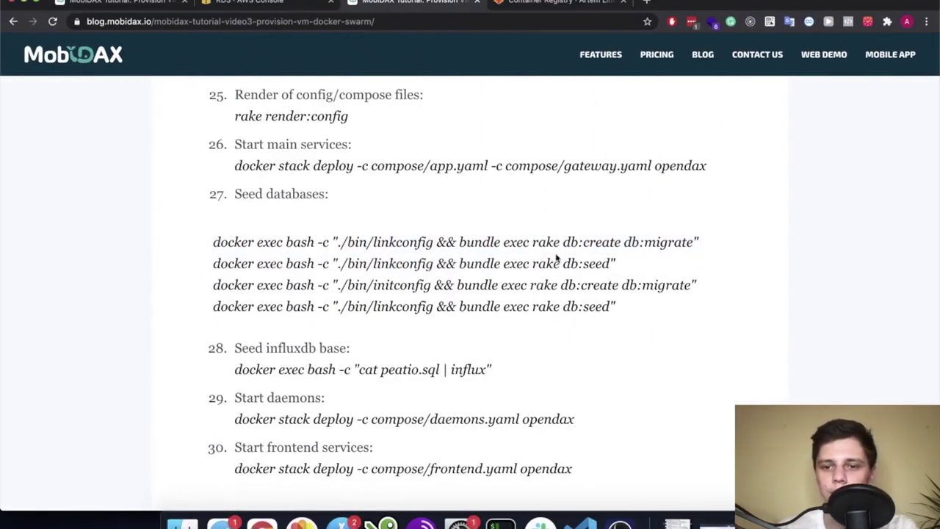
left_click_drag(663, 285, 189, 252)
left_click(421, 255)
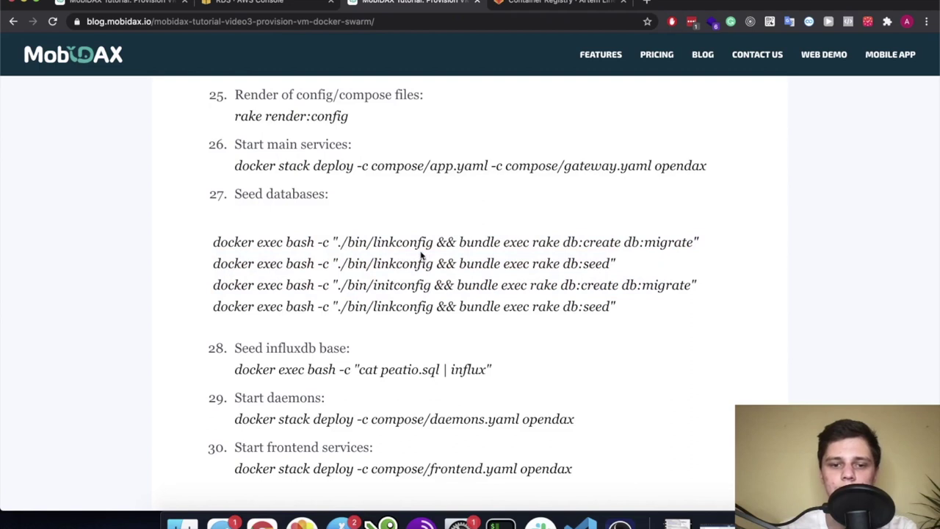
left_click_drag(650, 263, 216, 222)
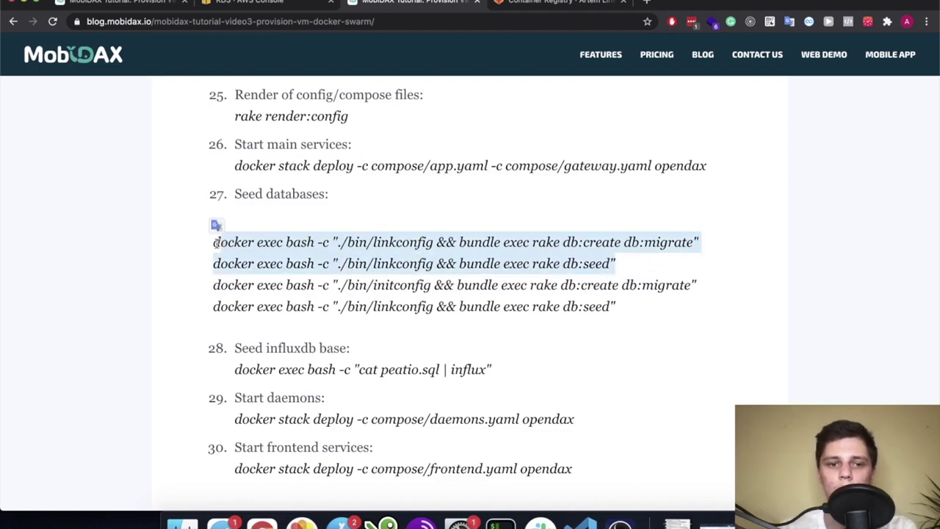
left_click(218, 243)
scroll(227, 277, "down", 1)
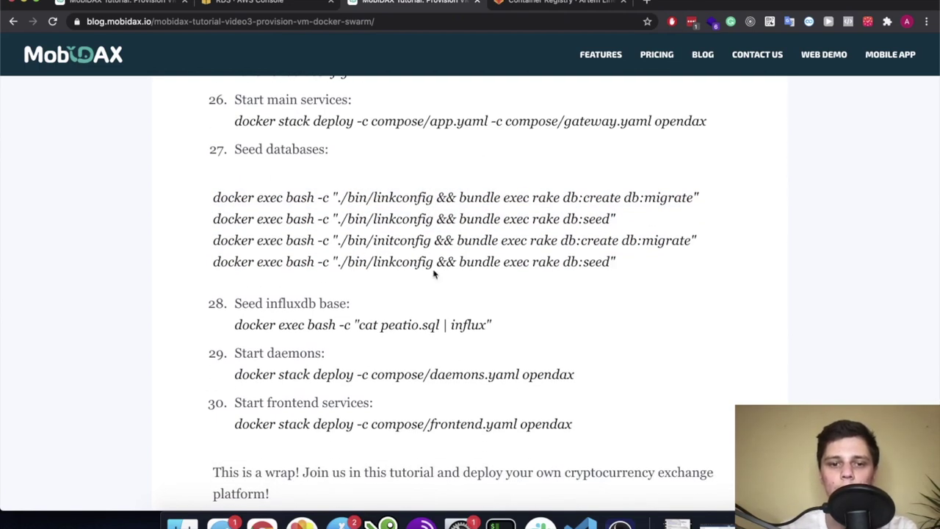
scroll(434, 274, "down", 1)
scroll(530, 195, "up", 2)
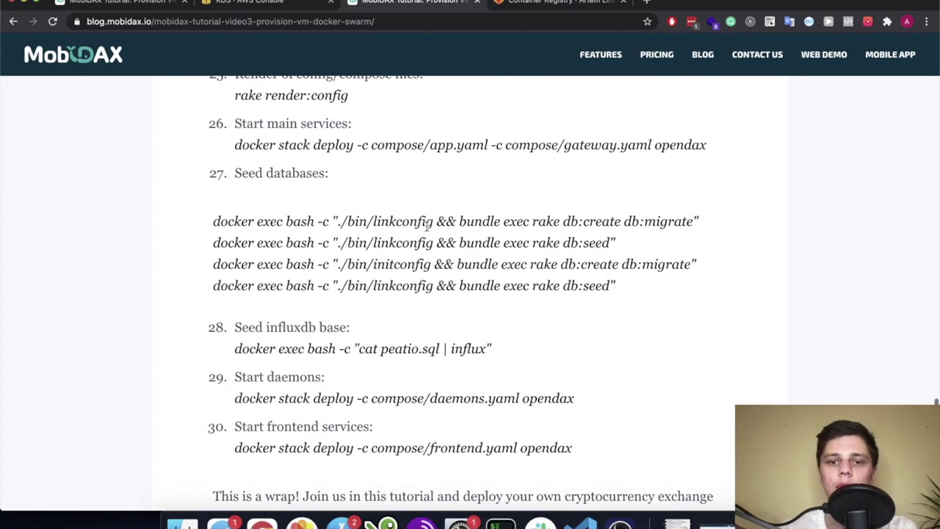
List running containers with docker ps, noting applogic and redis 4.0.10
left_click_drag(610, 243, 584, 256)
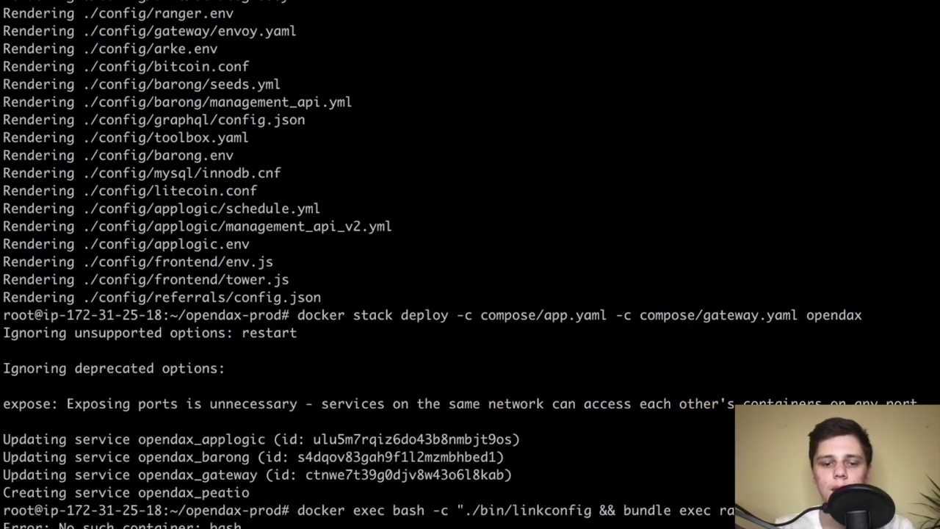
key("Return")
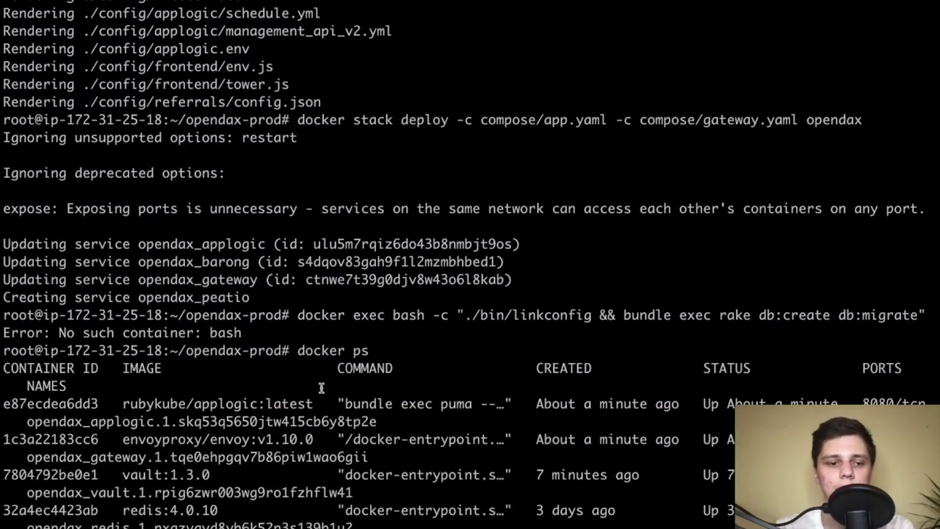
triple_click(240, 405)
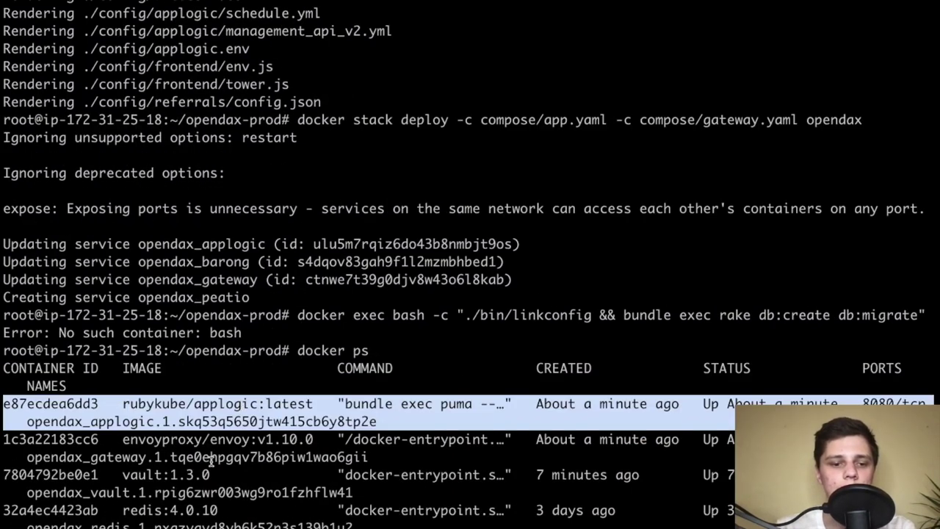
double_click(200, 510)
left_click(278, 513)
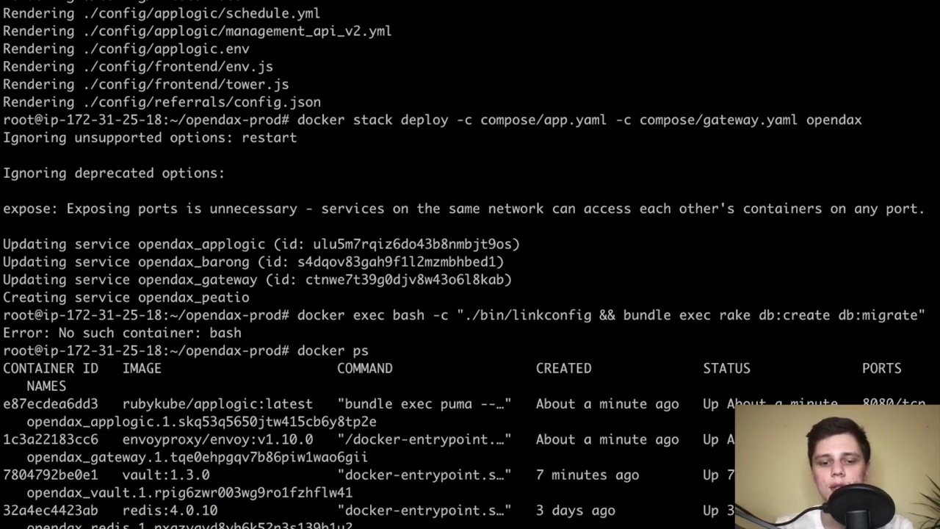
Run docker service ls and spot opendax_influxdb at 0/1 replicas
type("docker service ls")
key("Return")
triple_click(358, 457)
left_click(364, 489)
triple_click(343, 456)
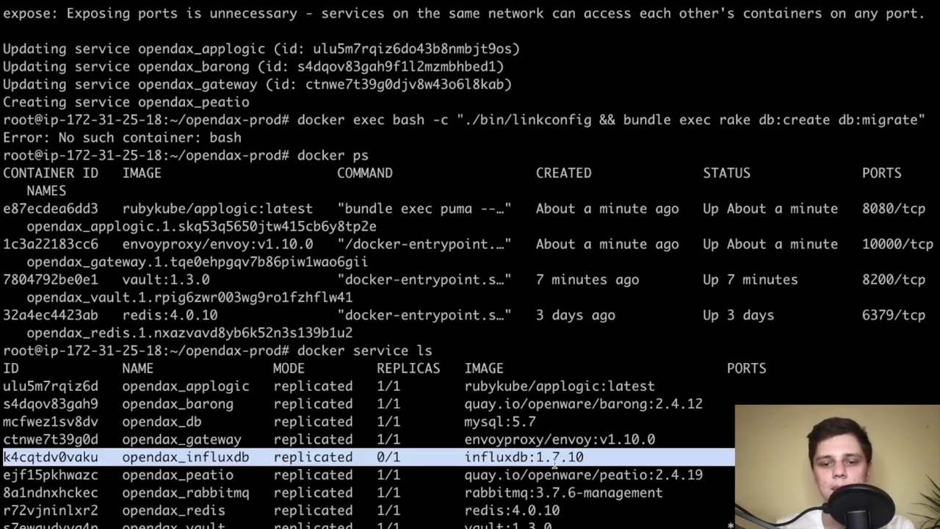
left_click(559, 429)
Inspect the applogic, barong and peatio service rows and their images
double_click(584, 392)
triple_click(584, 390)
double_click(592, 405)
triple_click(594, 405)
left_click(633, 483)
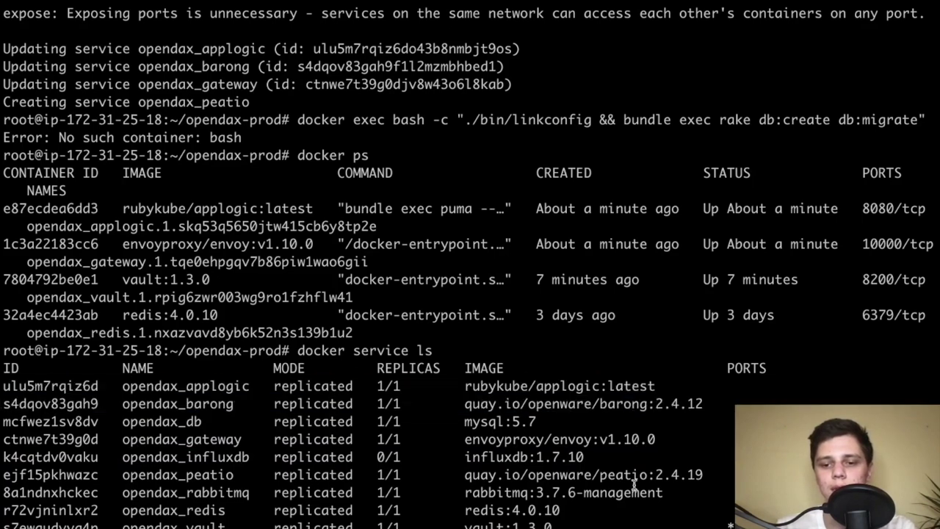
triple_click(643, 476)
double_click(643, 476)
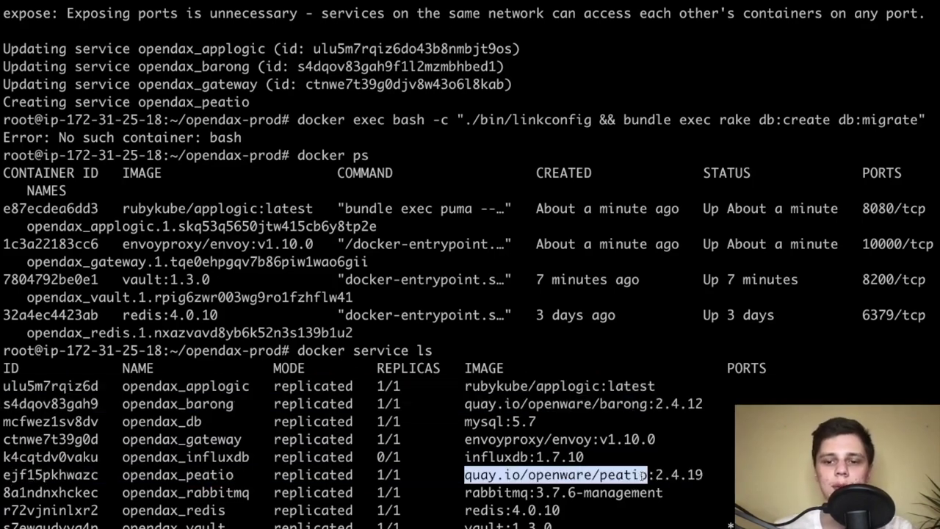
left_click(643, 475)
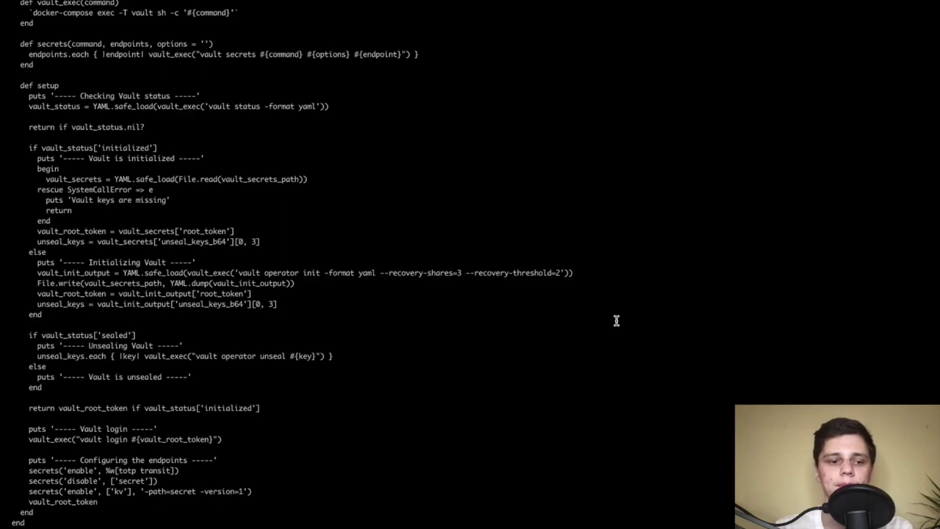
Enlarge the terminal text and clear the screen
scroll(470, 265, "down", 1)
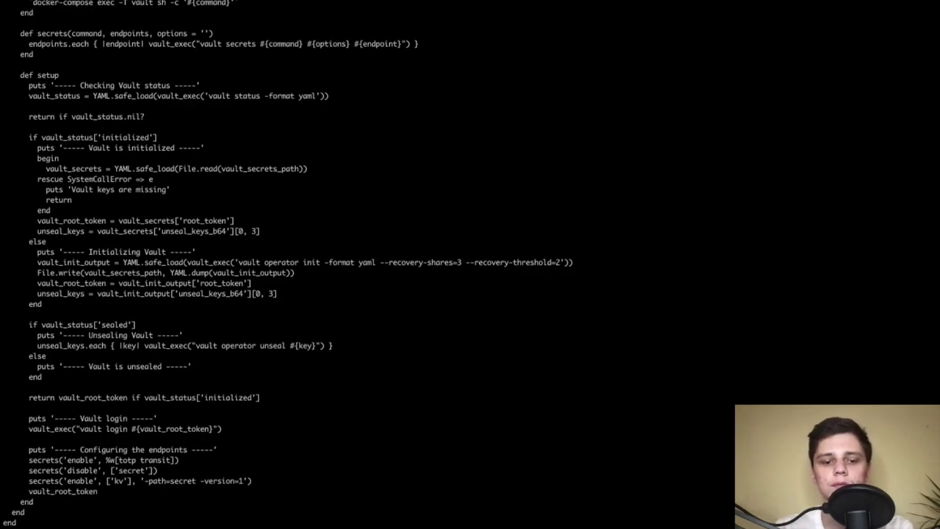
scroll(470, 265, "down", 5)
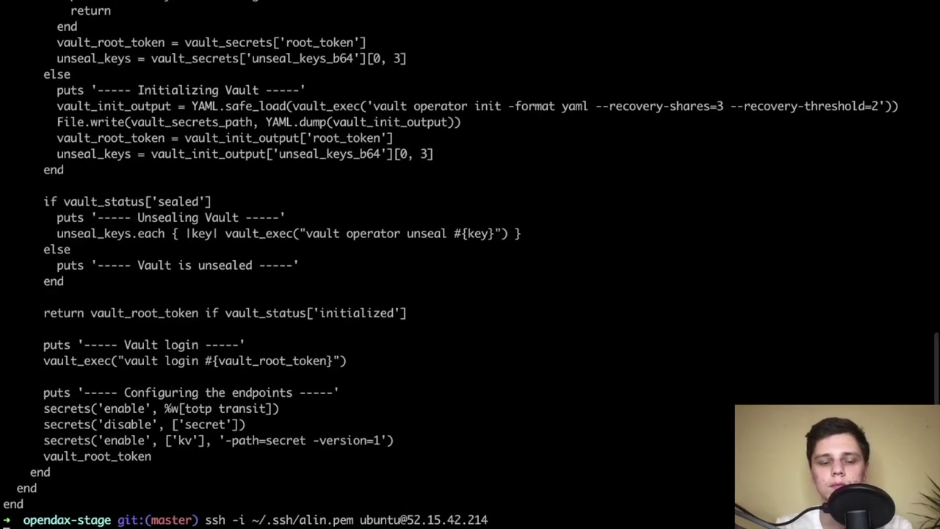
scroll(470, 264, "down", 15)
key("super+plus")
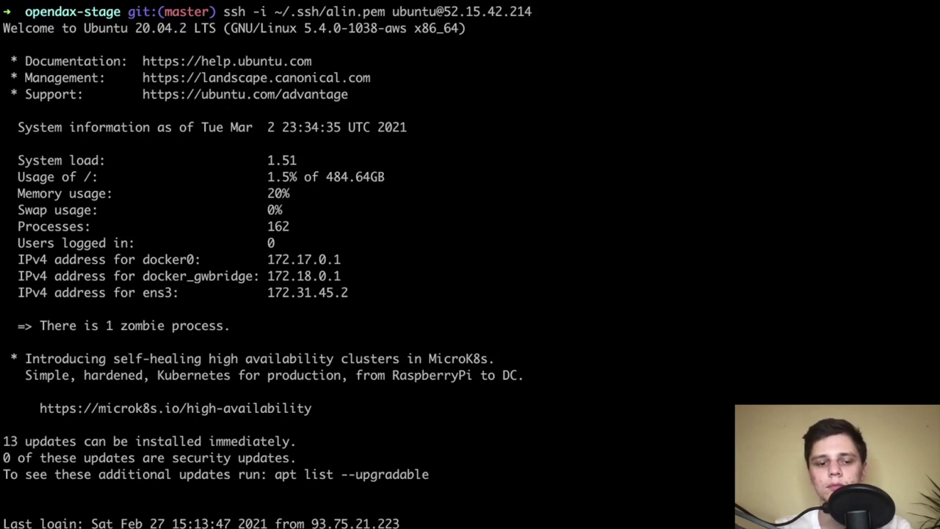
key("ctrl+l")
key("Return")
key("Return")
key("Return")
key("Return")
Switch to a root shell with sudo -i
type("dock")
key("BackSpace")
key("BackSpace")
key("BackSpace")
key("BackSpace")
type("sudp -i")
key("BackSpace")
key("BackSpace")
key("BackSpace")
key("BackSpace")
type("o -iu")
key("Return")
key("Up")
key("BackSpace")
key("Return")
Enter opendax-prod, run ls, clear, and run docker ps
type("cd ")
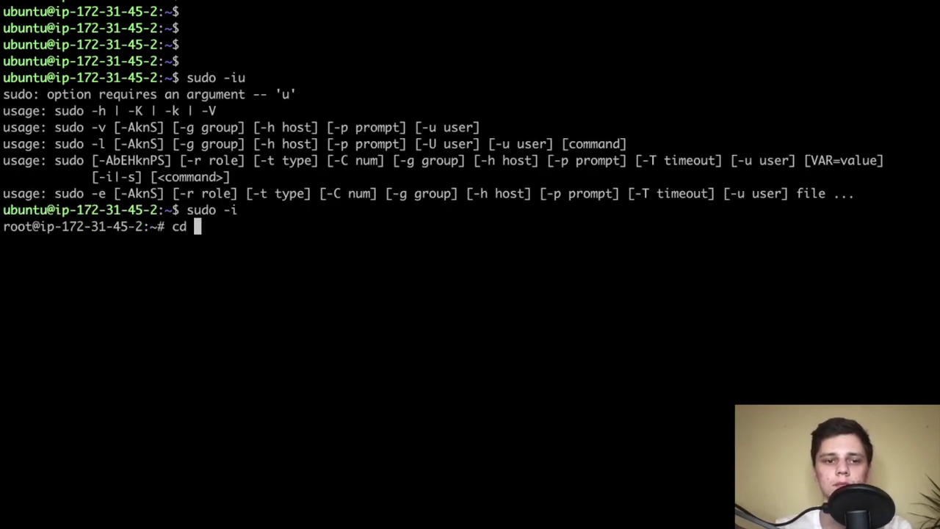
type("opendax-prod/")
key("Return")
type("ls")
key("Return")
type("clea")
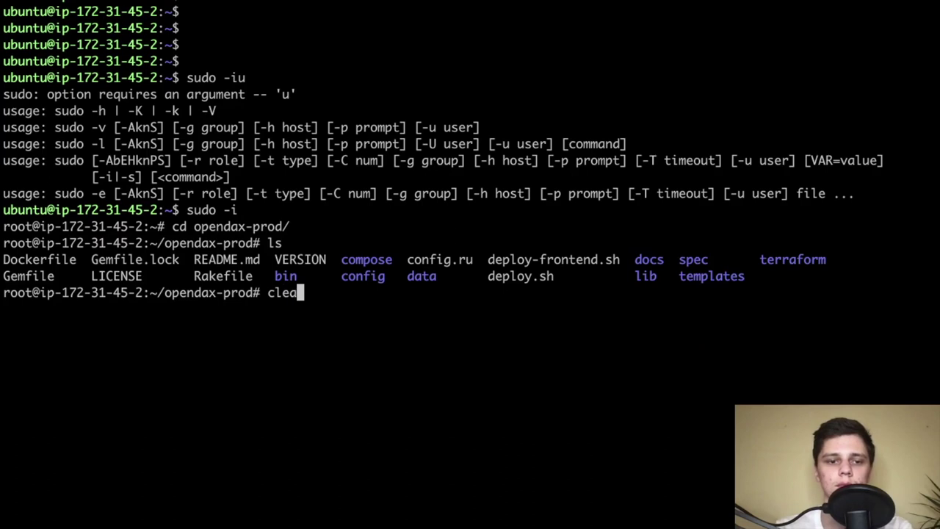
type("r")
key("Return")
key("Return")
key("Return")
key("Return")
type("ls")
key("Return")
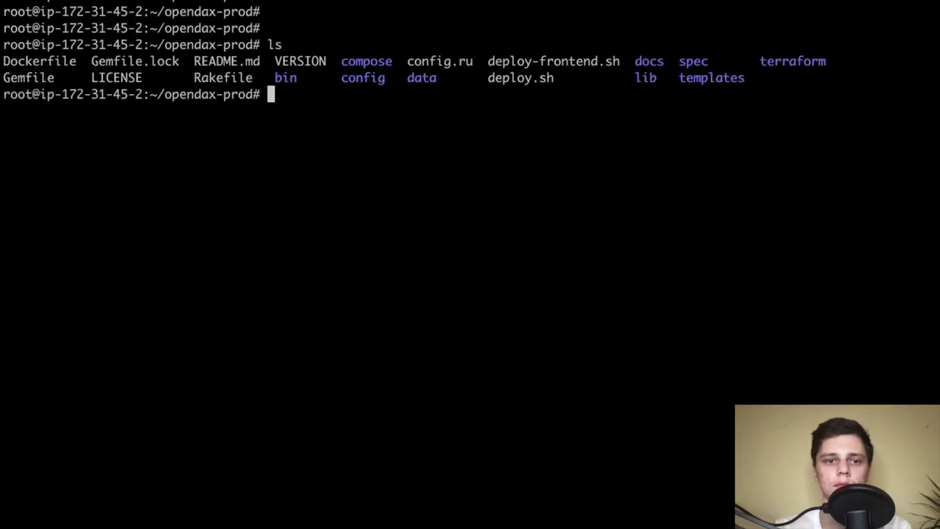
type("docker ps")
key("Return")
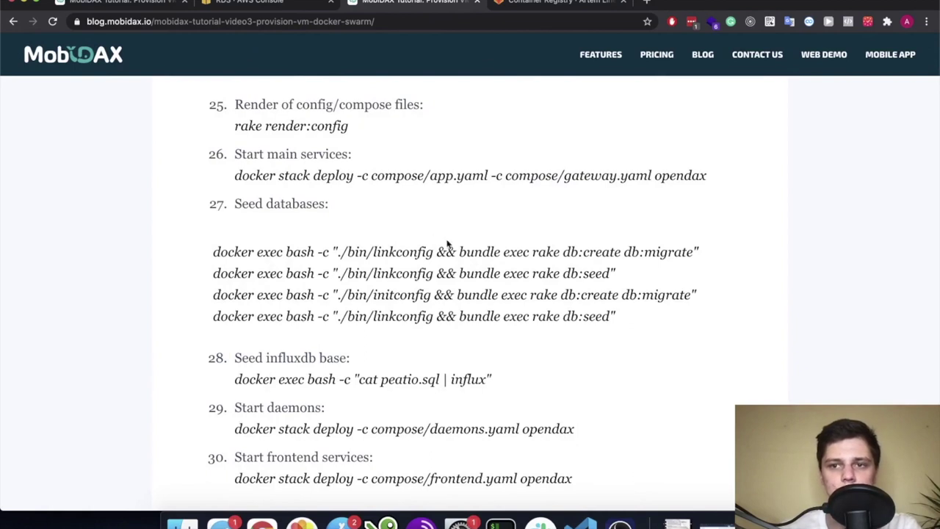
Select the blog's first db:create db:migrate command and clear the terminal screen
left_click_drag(713, 257, 214, 252)
key("super+c")
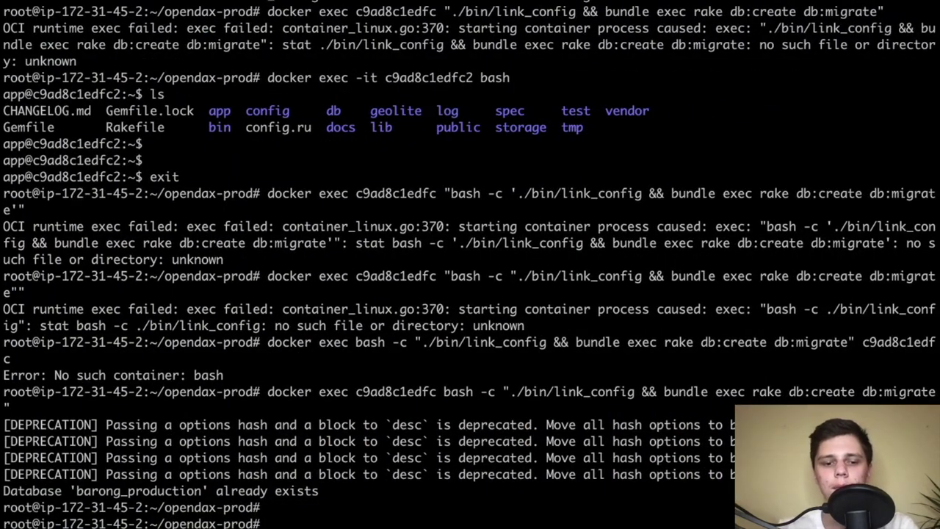
type("lear")
key("Return")
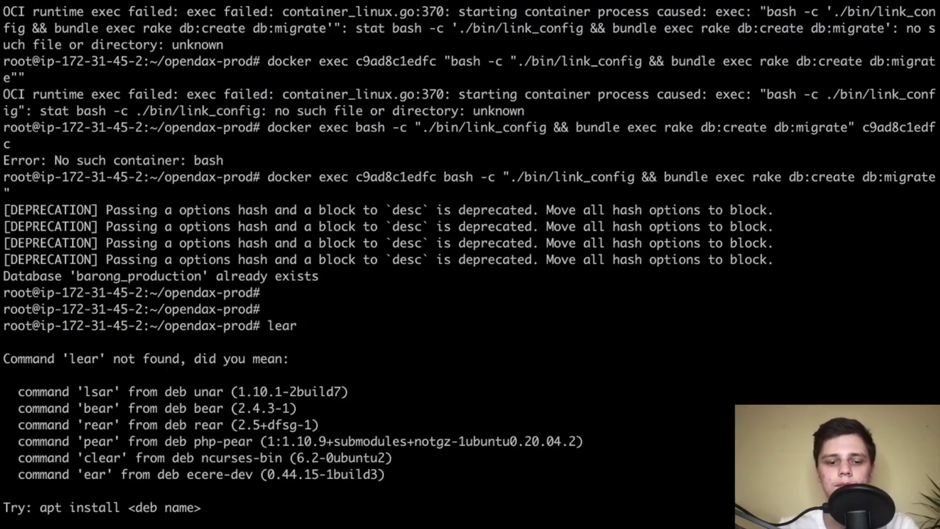
key("ctrl+l")
key("Return")
key("Return")
key("Return")
key("Return")
key("Return")
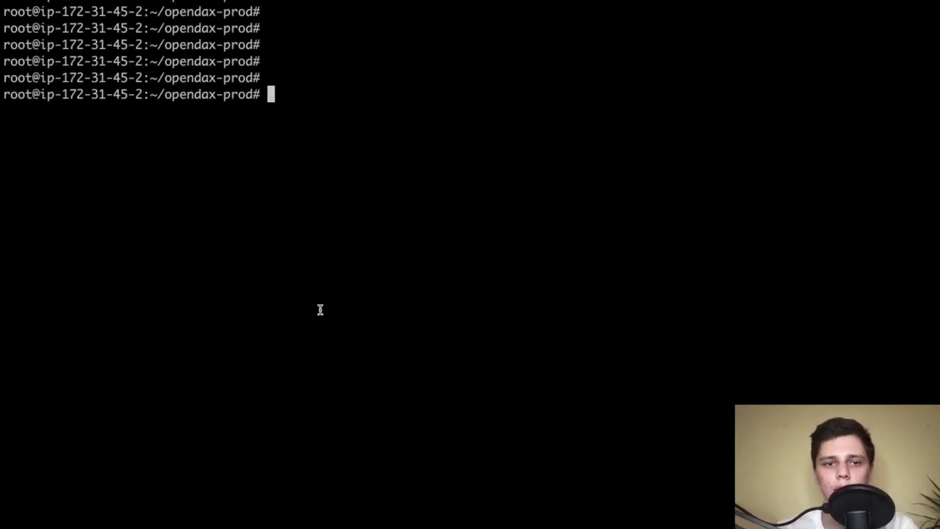
Run the pasted migrate command, which fails with No such container: bash, then rerun docker ps
key("super+v")
key("ctrl+a")
key("Right")
key("Right")
key("Right")
key("Right")
key("Right")
key("Right")
key("Right")
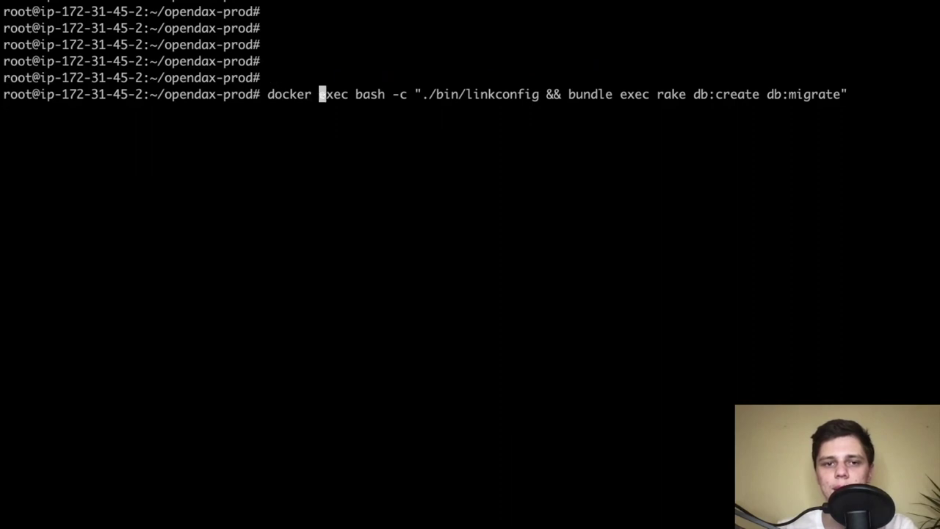
key("Right")
key("Right")
key("Right")
key("Right")
key("Right")
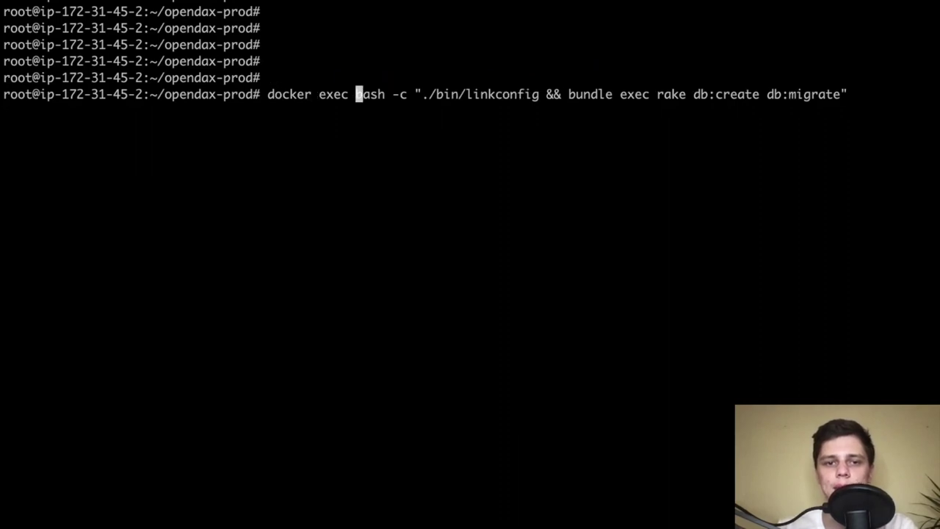
left_click_drag(348, 94, 356, 94)
key("Return")
key("ctrl+c")
type("docker ps")
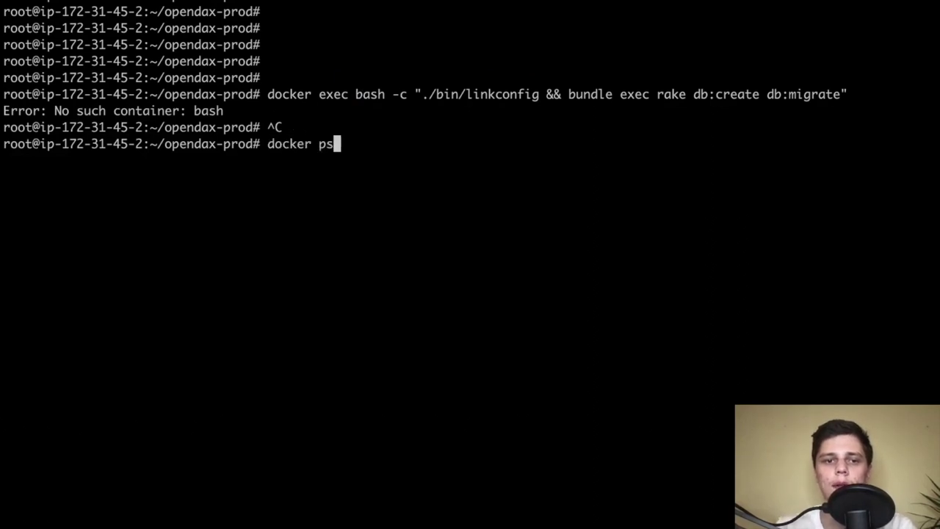
key("Return")
Insert the barong container ID c9ad8c1edfc2 after exec and run the db:create db:migrate command
double_click(67, 228)
key("Up")
key("ctrl+a")
key("Up")
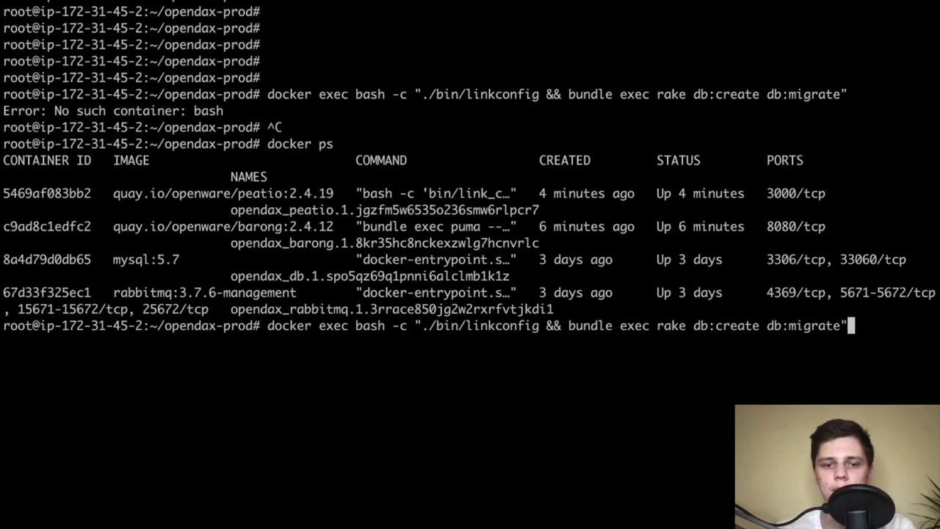
key("ctrl+a")
key("Right")
key("Right")
key("Right")
key("Right")
key("Right")
key("Right")
key("Right")
key("Right")
key("Right")
key("Right")
key("Right")
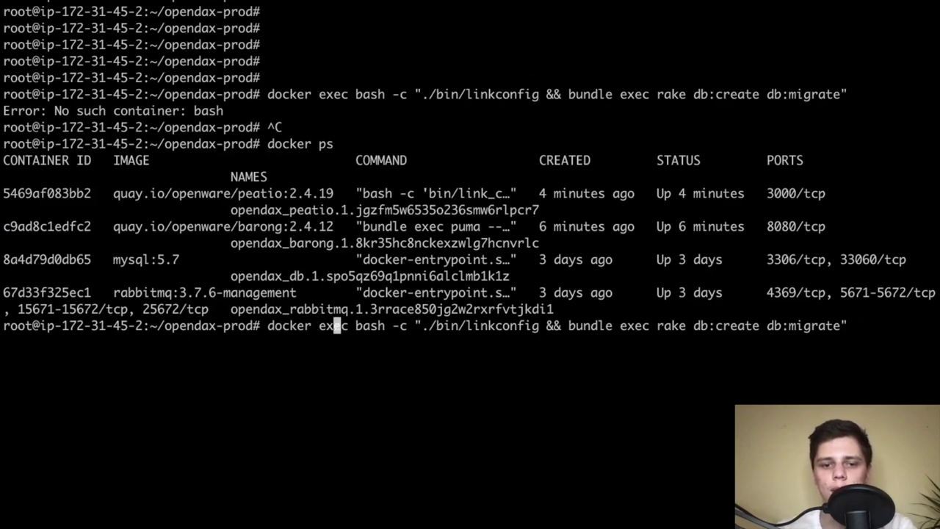
key("super+v")
key("Left")
key("Left")
key("Left")
key("Left")
key("Left")
key("Left")
key("Left")
key("Left")
key("Left")
key("Left")
key("Left")
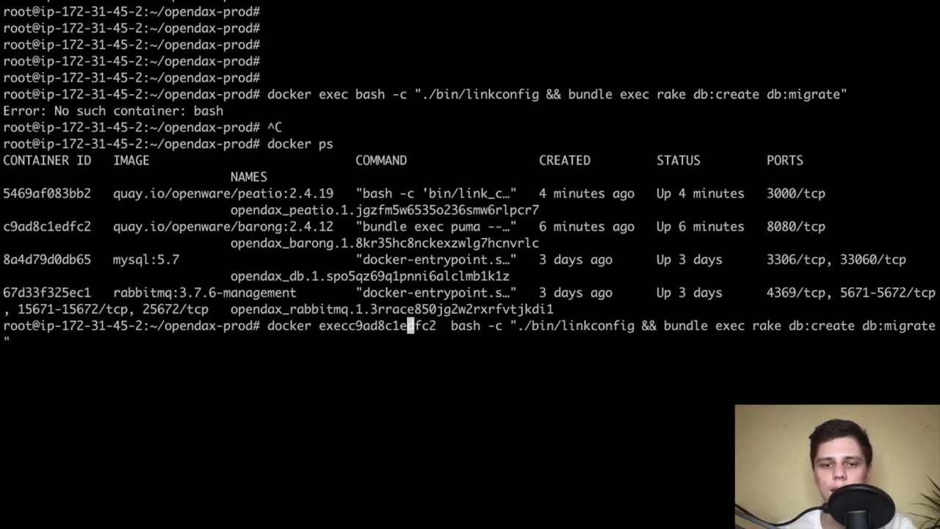
key("Left")
key("Left")
key("Left")
key("Return")
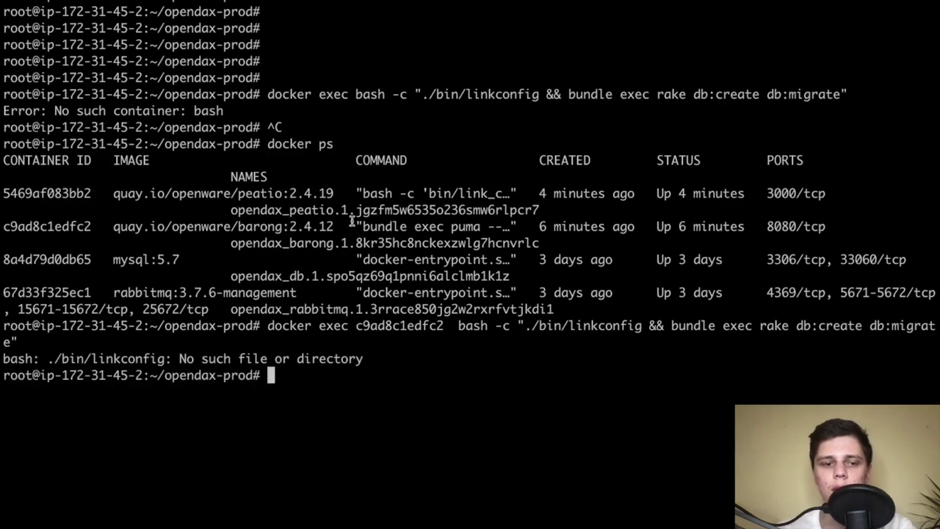
Correct ./bin/linkconfig to ./bin/link_config and rerun the barong migrate command
key("Up")
key("ctrl+a")
key("Right")
key("Right")
key("Right")
key("Right")
key("Right")
key("Right")
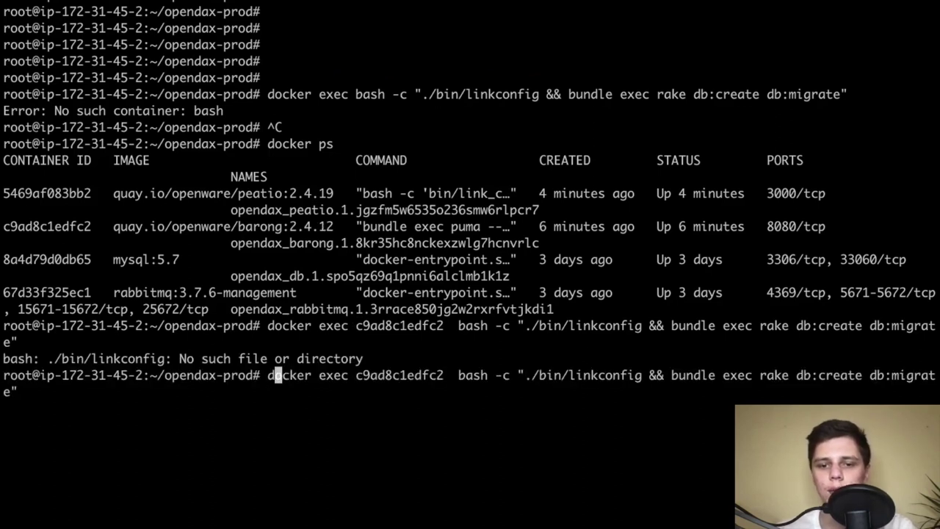
key("Right")
key("Right")
key("Right")
key("Right")
key("Right")
key("Right")
key("Right")
key("Right")
key("Right")
key("Right")
key("Right")
key("Right")
key("Right")
key("Right")
key("Right")
key("Right")
key("Right")
key("Right")
key("Right")
key("Right")
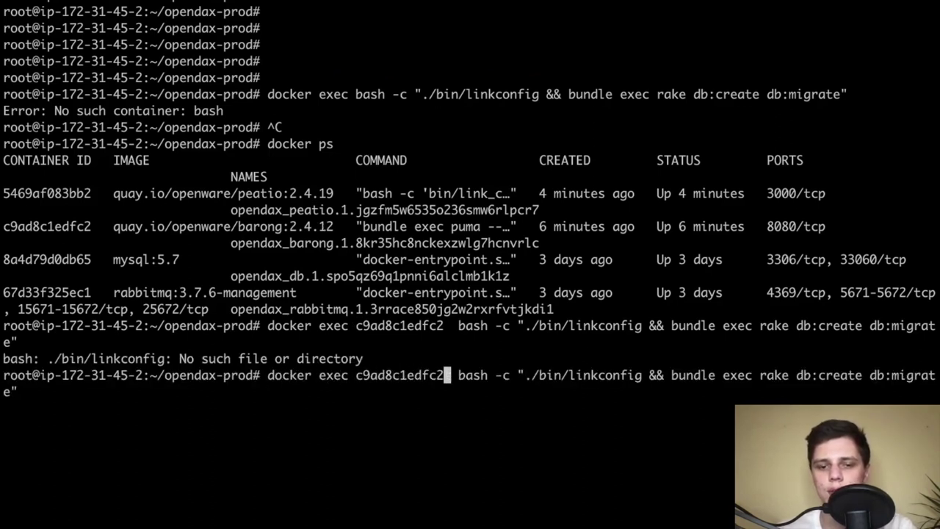
key("BackSpace")
key("Right")
key("Right")
key("Right")
key("Right")
key("Right")
key("Right")
key("Right")
key("Right")
key("Right")
key("Right")
key("Right")
key("Right")
key("Right")
key("Right")
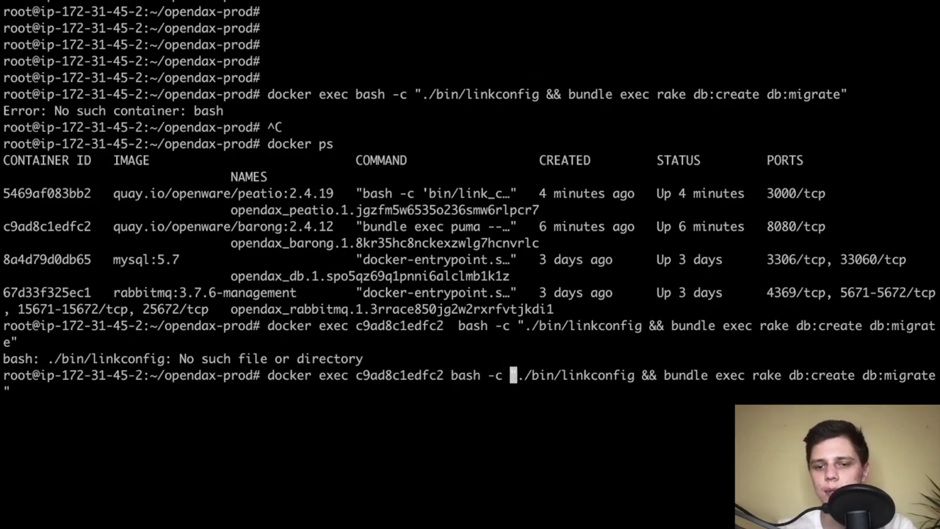
key("Right")
key("Right")
key("Right")
key("Right")
key("Right")
type("_")
key("Return")
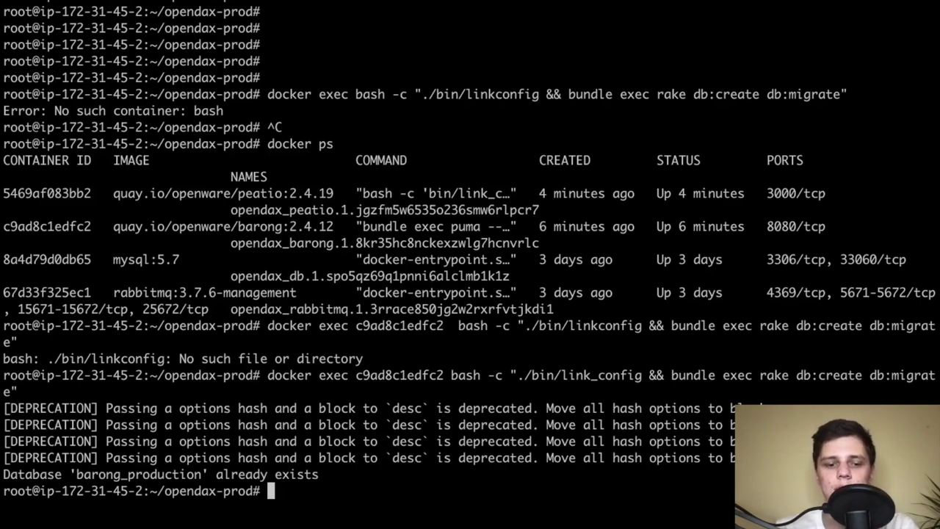
Replace the barong ID with peatio's 5469af083bb2 and run db:create db:migrate in the peatio container
key("Up")
key("ctrl+a")
key("Right")
key("Right")
key("Right")
key("Right")
key("Right")
key("Right")
key("Right")
key("Right")
key("Right")
key("Right")
key("Right")
key("Right")
key("Right")
key("Right")
key("Right")
key("Right")
key("Right")
key("Right")
key("Right")
key("Right")
key("Right")
key("Right")
key("Right")
key("Right")
key("BackSpace")
key("BackSpace")
key("BackSpace")
key("BackSpace")
key("BackSpace")
key("BackSpace")
key("BackSpace")
key("BackSpace")
key("BackSpace")
key("BackSpace")
key("BackSpace")
key("BackSpace")
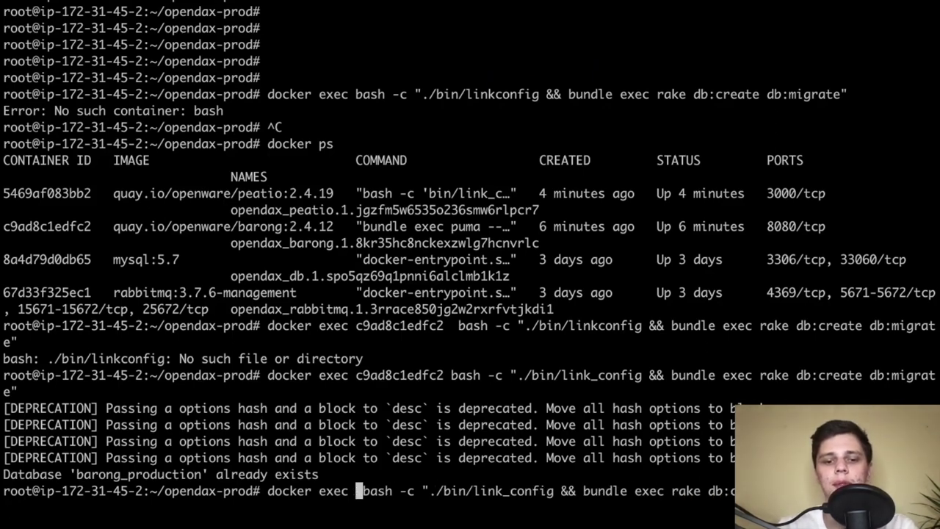
key("super+Tab")
triple_click(561, 275)
left_click(534, 275)
key("super+Tab")
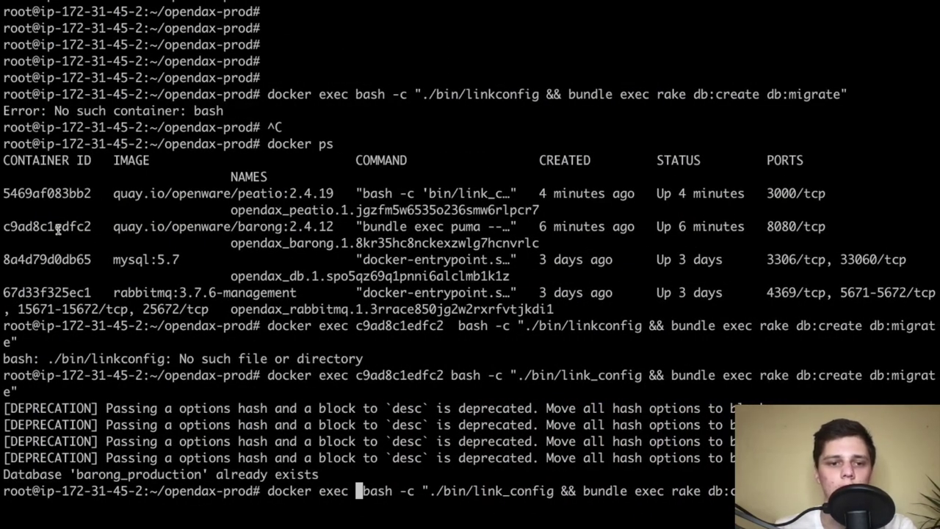
double_click(58, 227)
double_click(64, 193)
key("super+v")
key("Return")
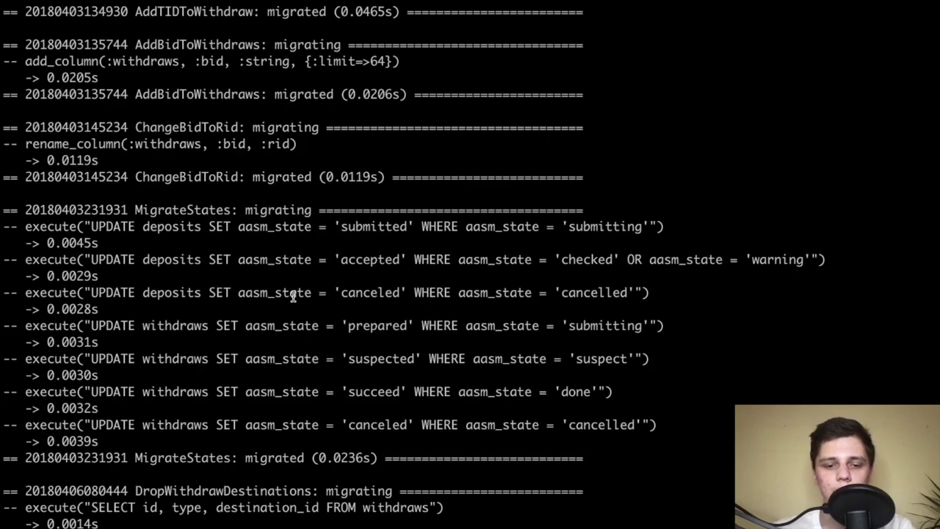
key("ctrl+Left")
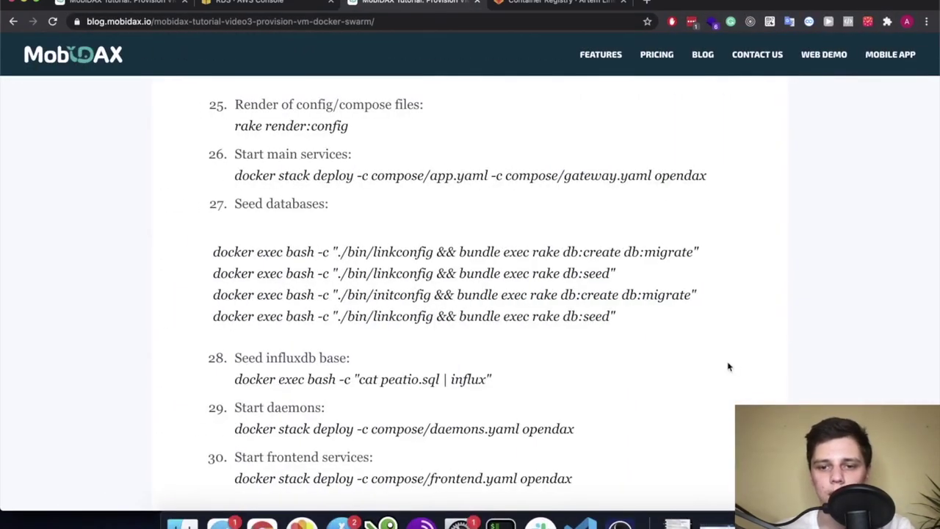
Copy the barong db:seed command from the tutorial page
left_click_drag(625, 281, 408, 295)
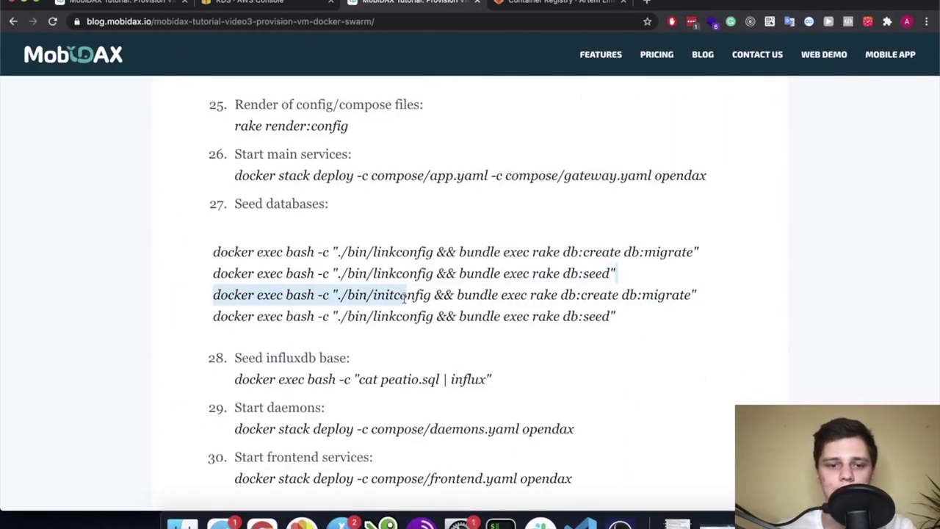
left_click(404, 296)
left_click_drag(629, 281, 213, 269)
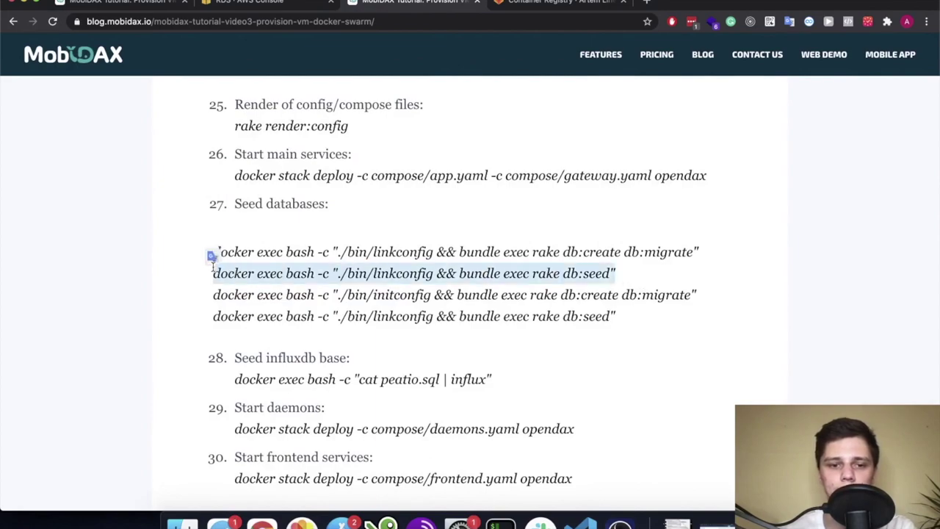
key("ctrl+Right")
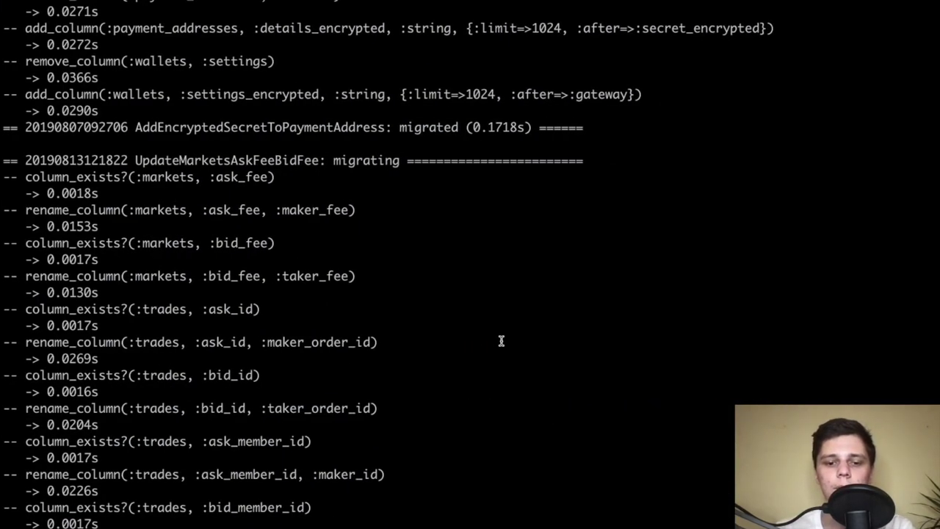
key("ctrl+Left")
scroll(502, 340, "down", 1)
left_click(442, 349)
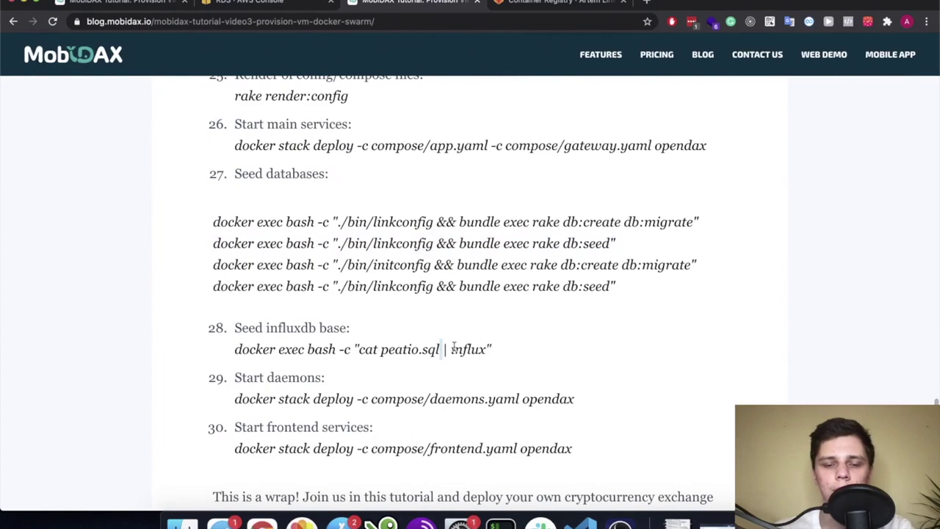
scroll(512, 350, "down", 1)
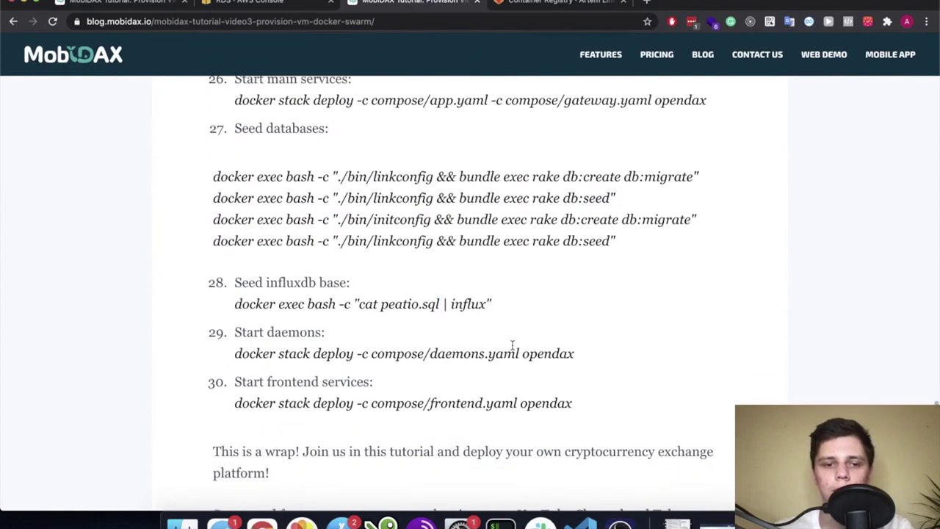
scroll(512, 345, "down", 2)
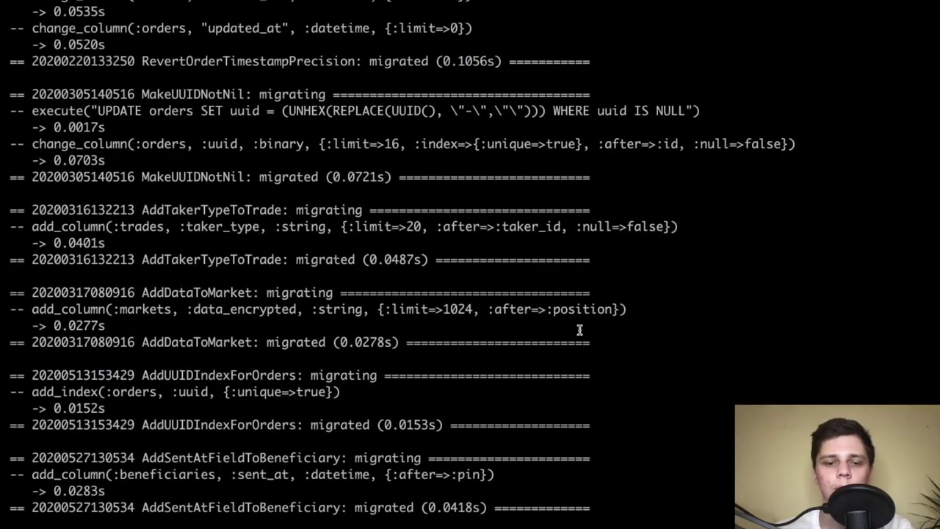
key("Return")
key("Return")
key("Return")
List files and running containers, then run db:seed in the barong container c9ad8c1edfc2
type("ls")
key("Return")
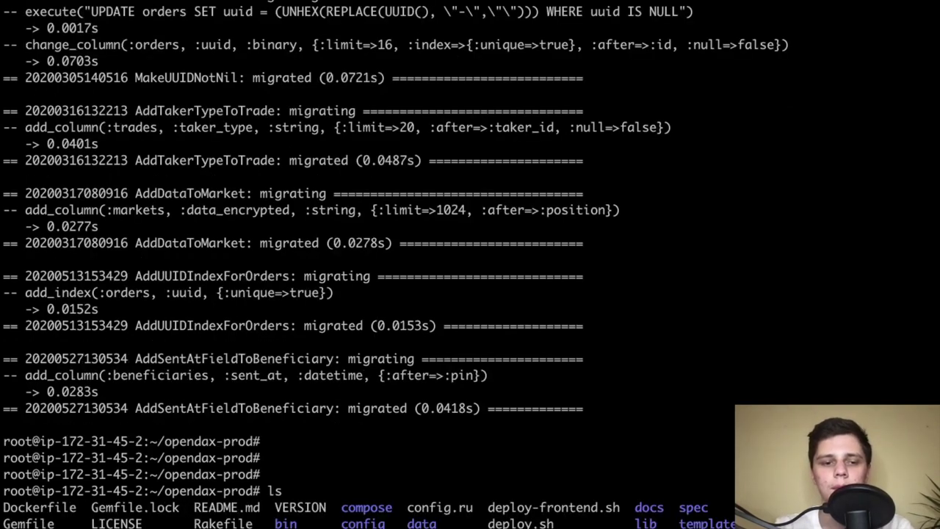
type("docker ps")
key("Return")
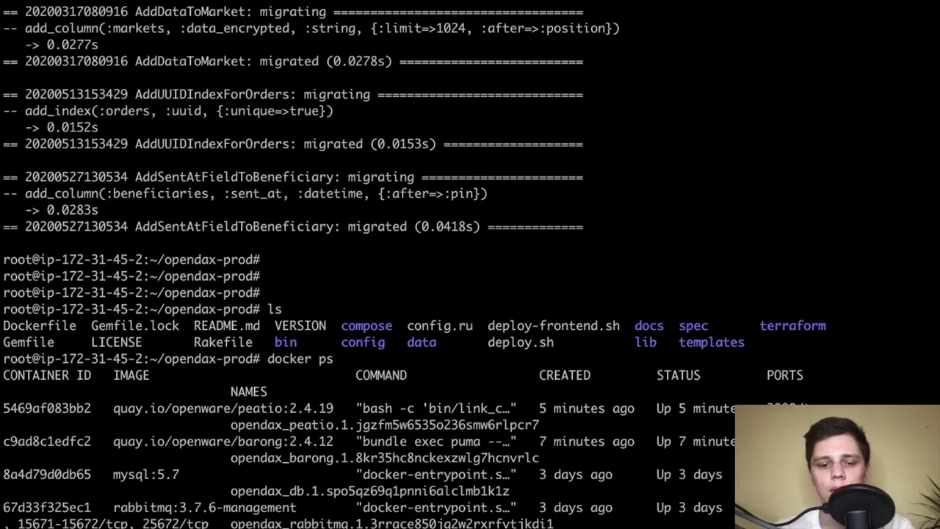
double_click(46, 409)
double_click(77, 441)
key("super+v")
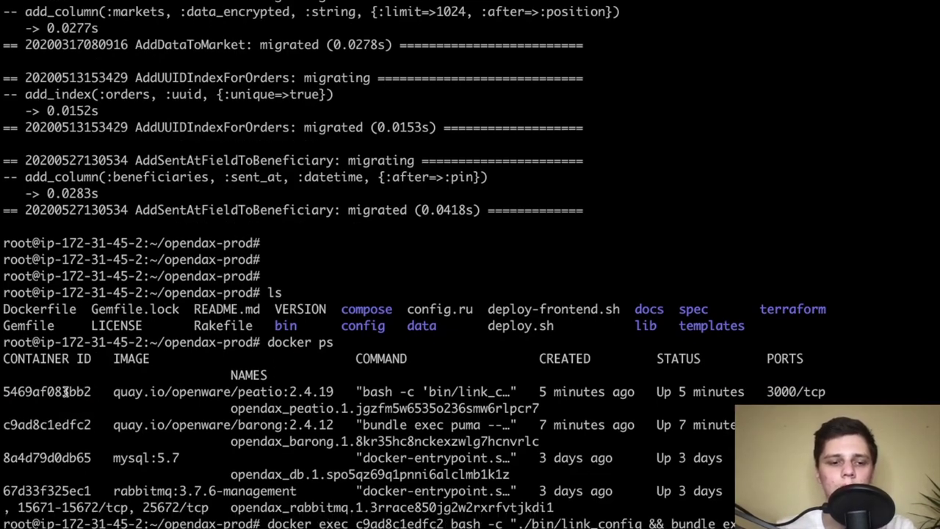
double_click(83, 391)
scroll(299, 369, "up", 3)
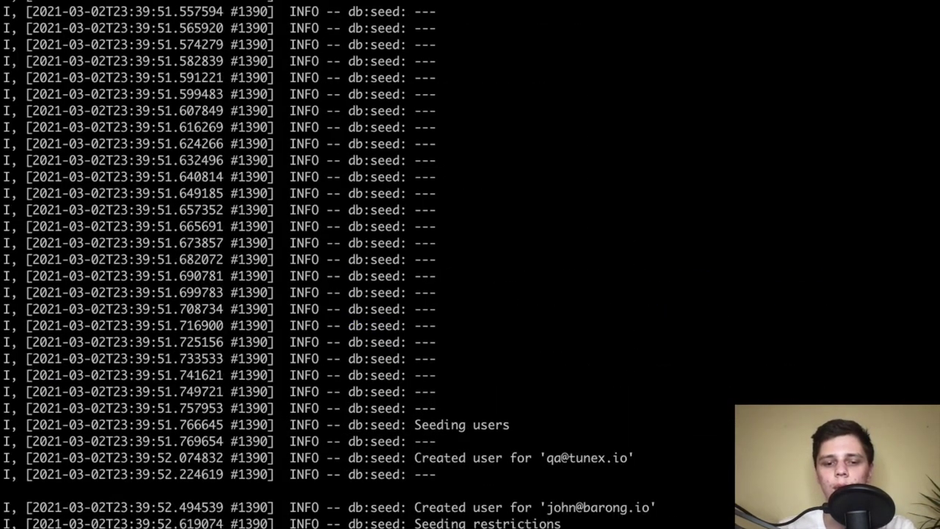
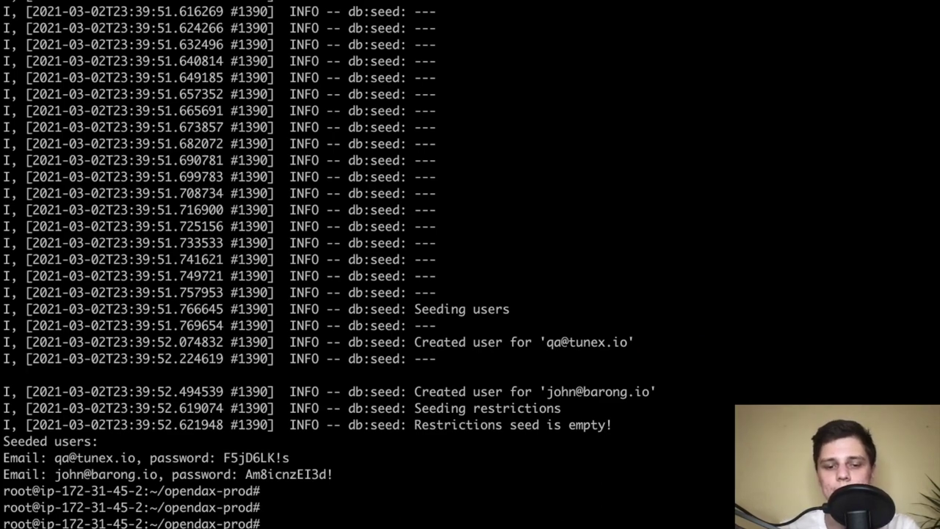
Rerun the db:seed command and find the 'Max balance is not a number' wallet seeding error
key("Up")
key("Return")
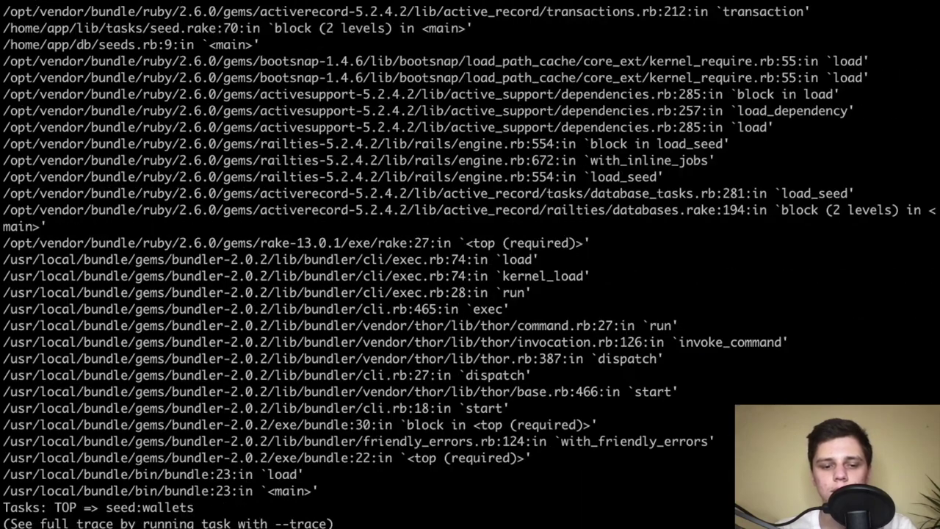
scroll(271, 330, "up", 5)
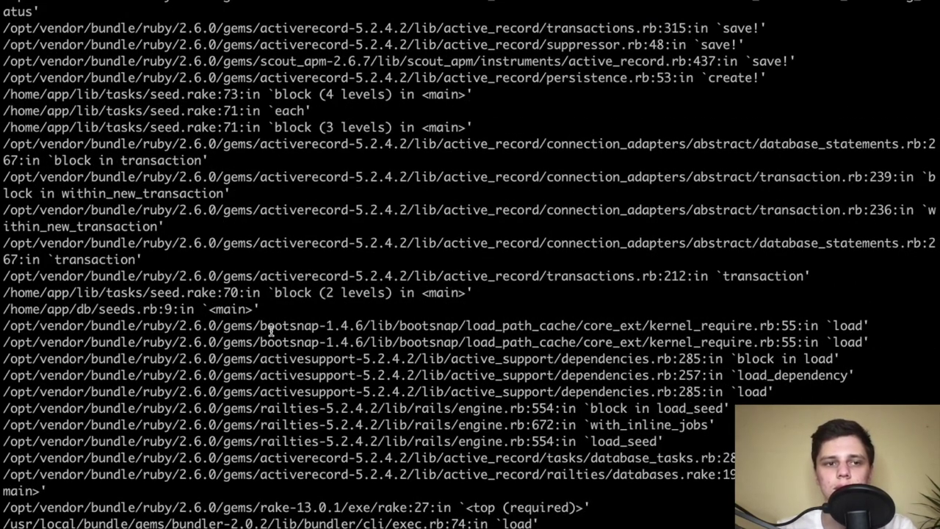
scroll(375, 296, "up", 9)
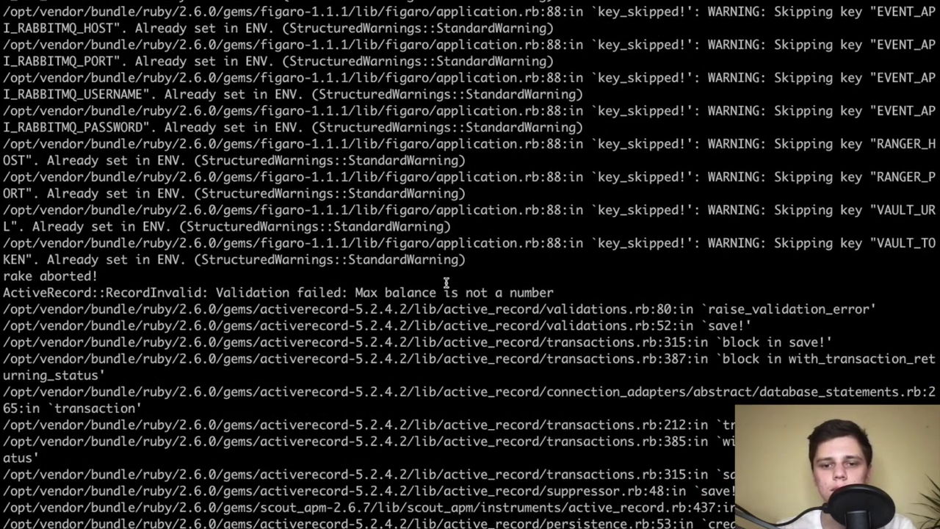
triple_click(397, 294)
left_click(428, 300)
scroll(428, 298, "down", 1)
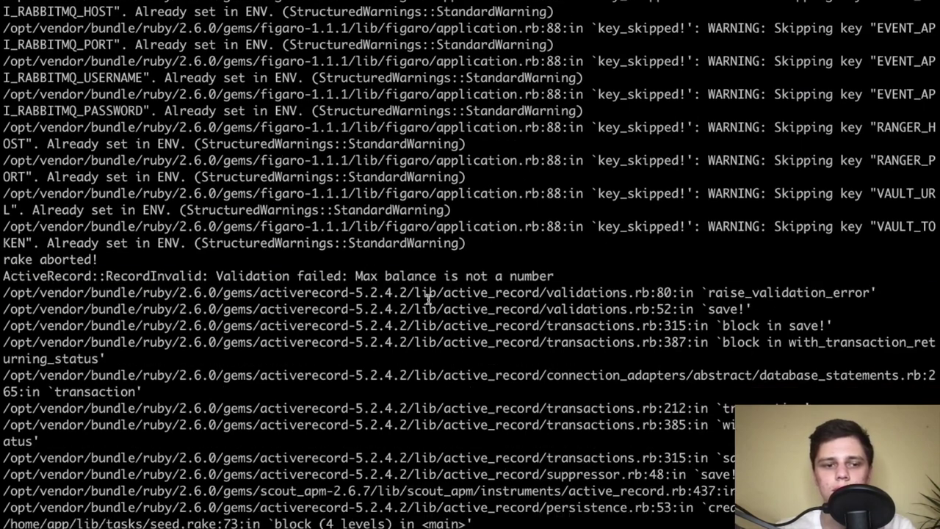
scroll(428, 297, "down", 15)
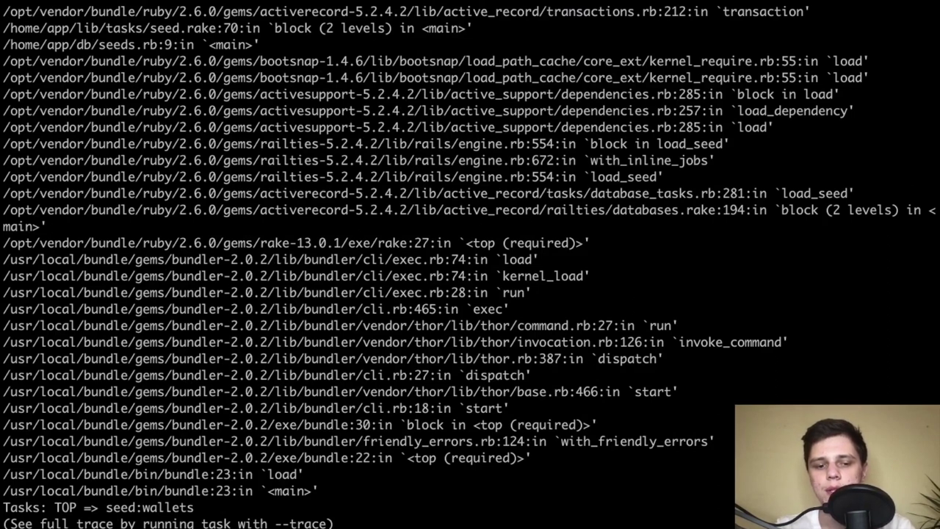
Tab-complete a vim command down to the config/peatio/seed/ folder
key("Tab")
key("Tab")
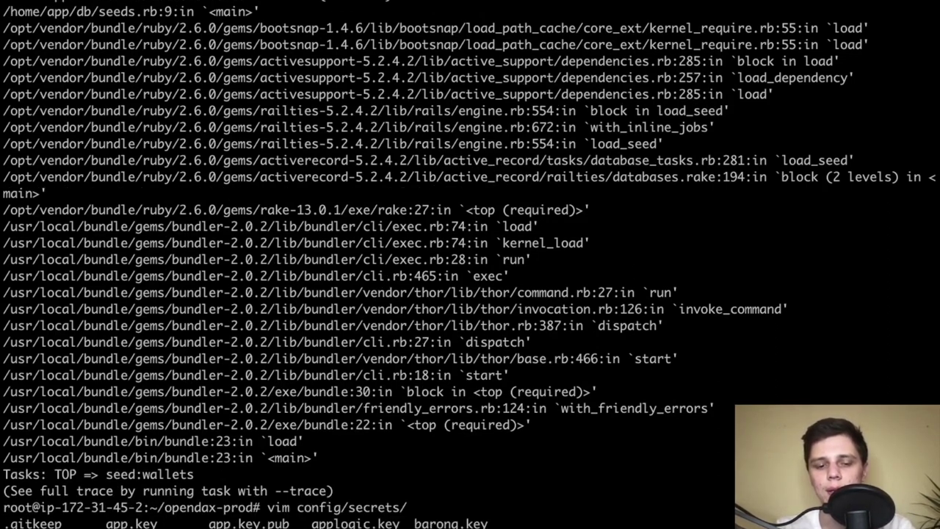
key("BackSpace")
key("BackSpace")
key("BackSpace")
key("BackSpace")
key("BackSpace")
key("BackSpace")
key("BackSpace")
key("BackSpace")
type("peatio")
key("Tab")
key("Tab")
key("Tab")
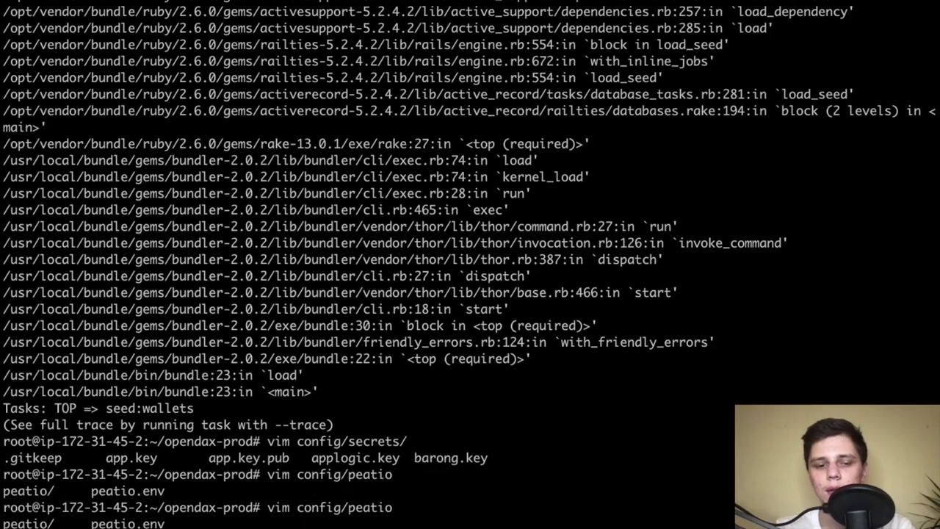
type("/")
key("Tab")
key("Tab")
key("Tab")
key("Tab")
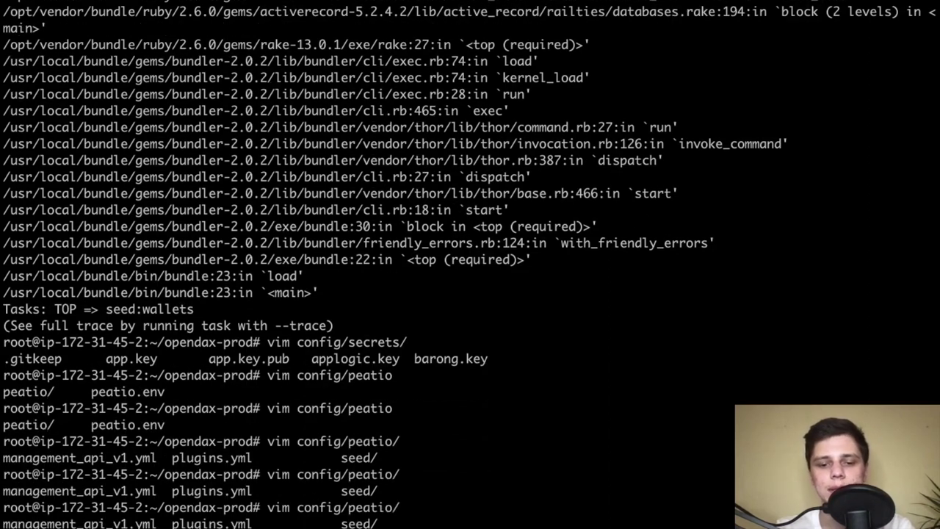
type("seed/")
key("Tab")
key("Tab")
key("Tab")
key("Tab")
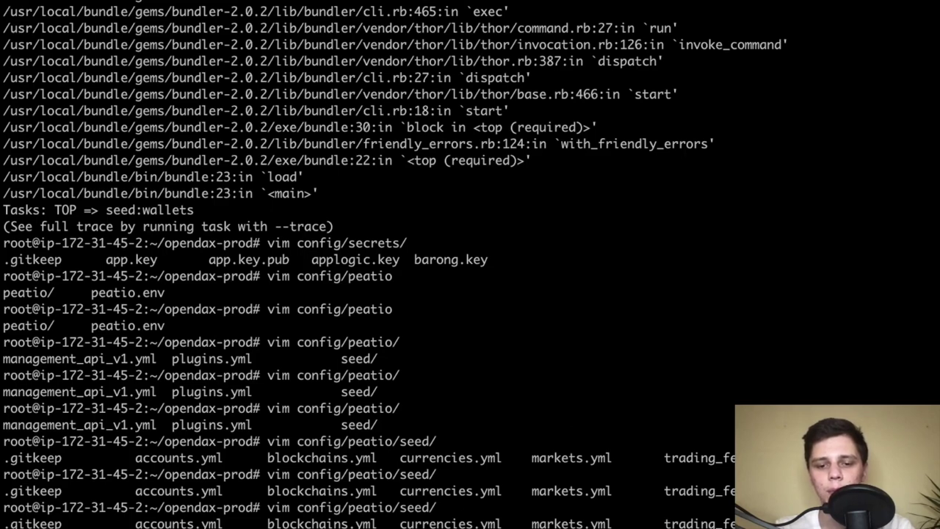
Open config/peatio/seed/wallets.yml in vim and move to the Ethereum Fee Wallet's empty max_balance
type("wa")
key("Tab")
key("Return")
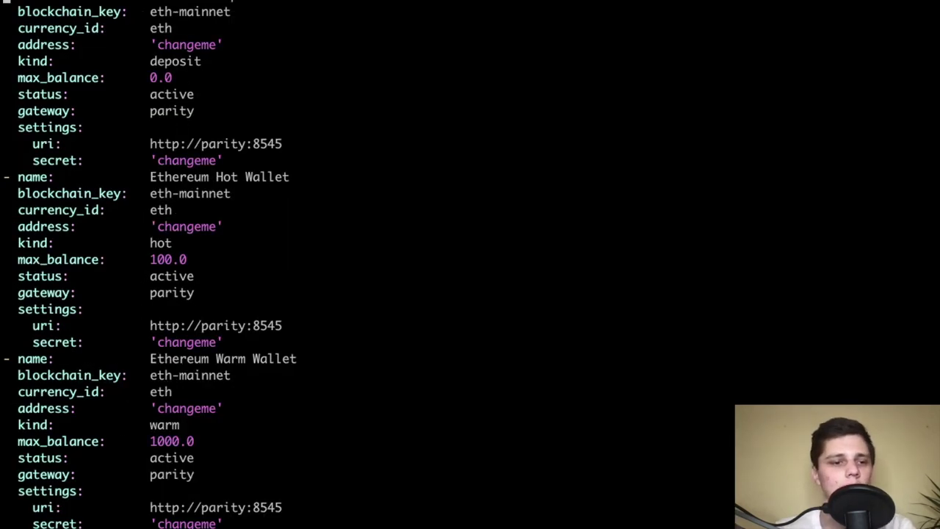
key("j")
key("j")
key("j")
key("j")
key("j")
key("k")
key("k")
key("k")
key("k")
key("k")
key("j")
key("j")
key("j")
key("j")
key("j")
key("j")
key("j")
key("j")
key("j")
key("j")
key("j")
key("j")
key("j")
key("j")
key("j")
key("j")
key("j")
key("j")
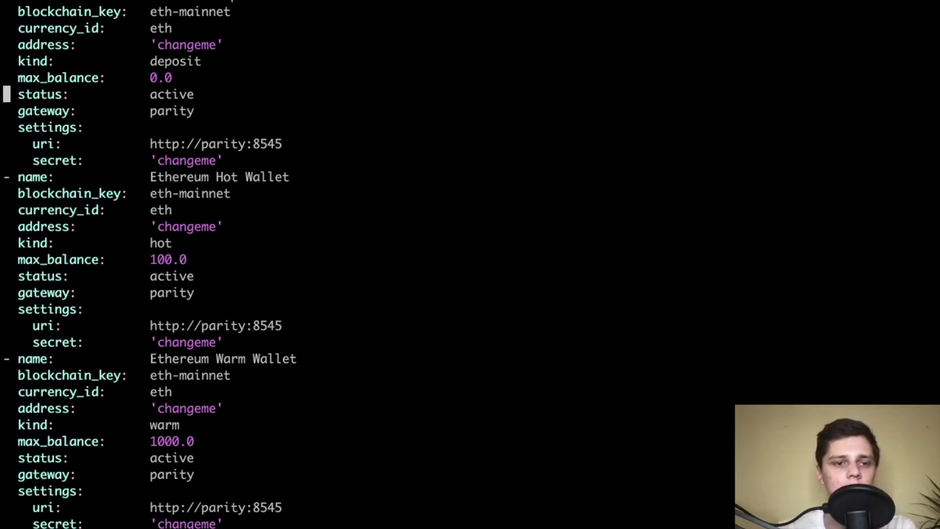
key("j")
key("j")
key("j")
key("j")
key("j")
key("j")
key("j")
key("j")
key("j")
key("j")
key("j")
key("j")
key("j")
key("j")
key("j")
key("j")
key("j")
key("j")
key("j")
key("j")
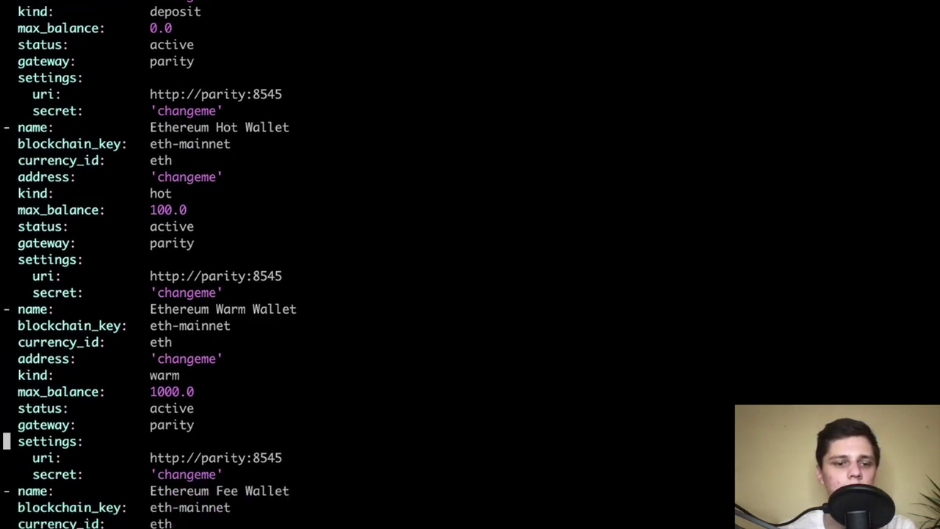
key("j")
key("j")
key("j")
key("j")
key("j")
key("j")
key("j")
key("j")
key("j")
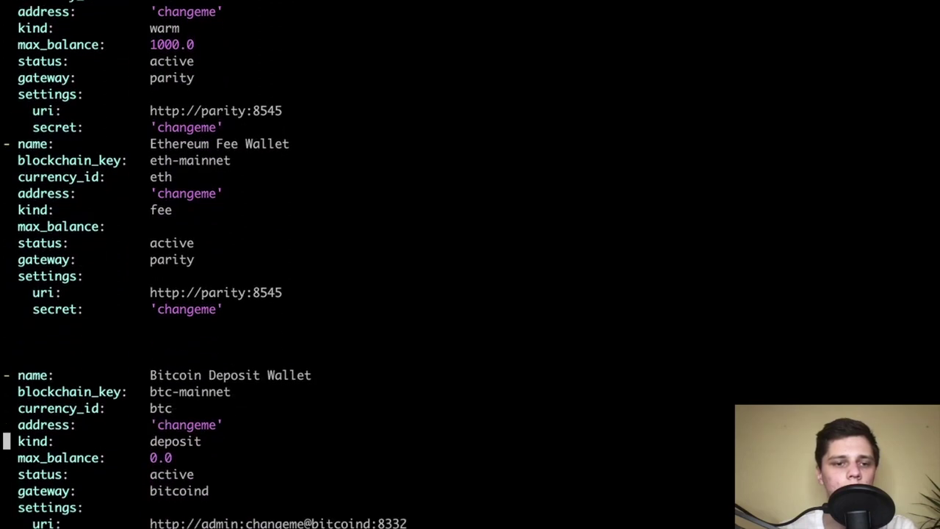
key("k")
key("k")
key("k")
key("k")
key("k")
key("k")
key("k")
key("k")
key("k")
key("k")
key("k")
key("k")
key("k")
key("k")
key("l")
key("j")
key("l")
key("l")
key("l")
key("l")
key("l")
key("l")
key("l")
key("l")
key("l")
key("l")
key("l")
key("l")
key("l")
key("l")
key("l")
key("l")
key("l")
key("l")
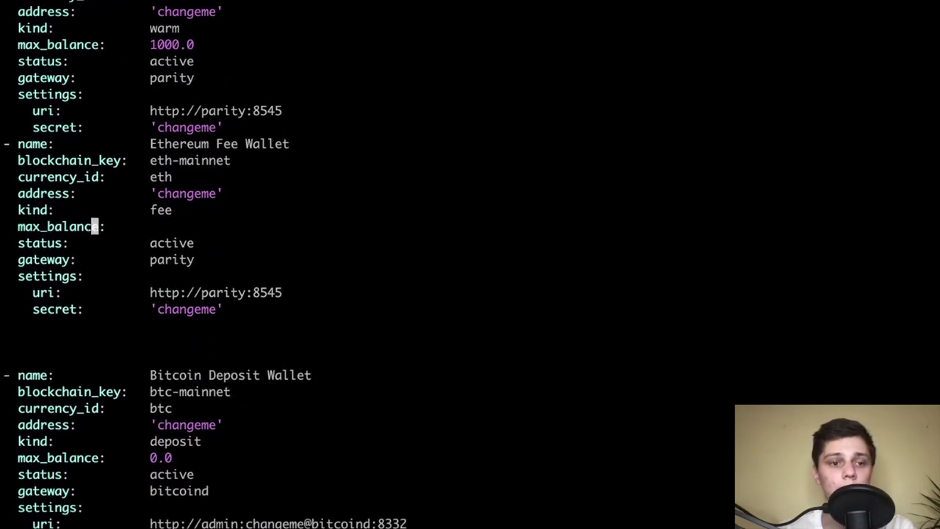
Append 0.0 as the Fee Wallet max_balance, then save and quit with :wq
type("a")
type("0.0")
key("Down")
key("Down")
key("Down")
key("Down")
key("Down")
key("Down")
key("Down")
key("Down")
key("Down")
key("Down")
key("Down")
key("Down")
key("Down")
key("Down")
key("Down")
key("Down")
key("Down")
key("Down")
key("Down")
key("Down")
key("Down")
key("Down")
key("Down")
key("Down")
key("Down")
key("Down")
key("Down")
key("Down")
key("Down")
key("Down")
key("Down")
key("Down")
key("Down")
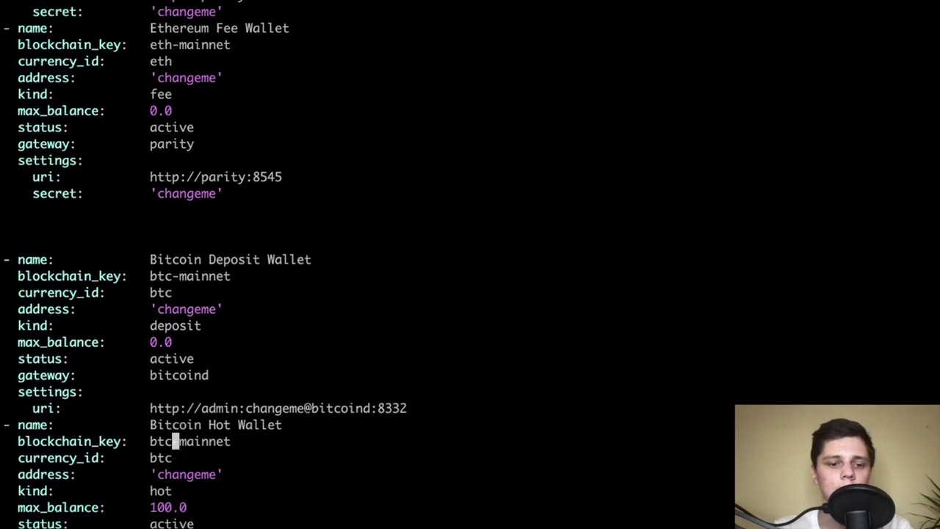
key("Down")
key("Down")
key("Up")
key("Left")
type(":wq")
key("Return")
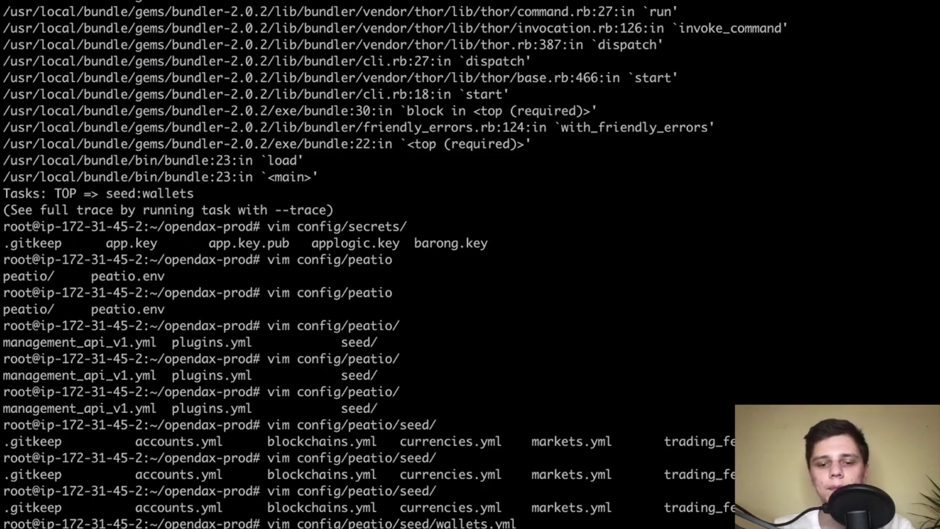
Rerun the database seed, which now completes without errors
key("Up")
key("Up")
key("Up")
key("Up")
key("Up")
key("Up")
key("Return")
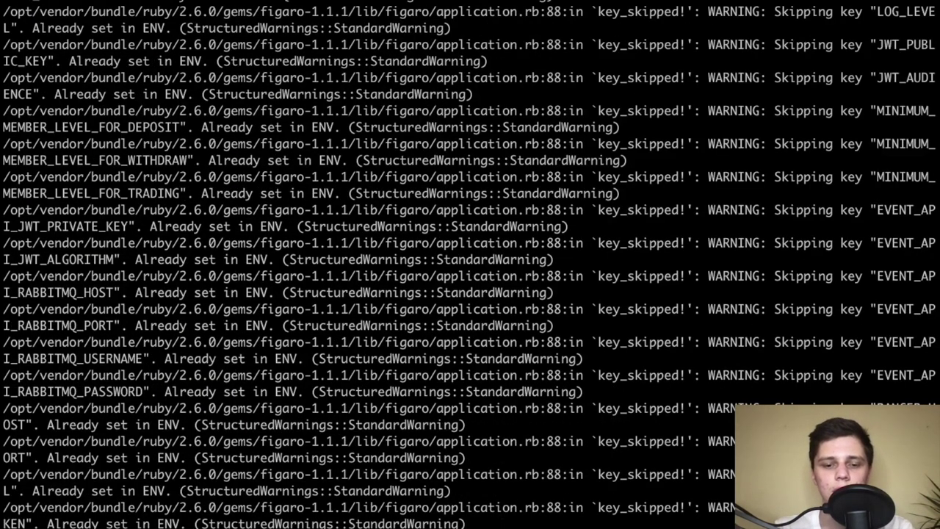
key("Return")
key("Return")
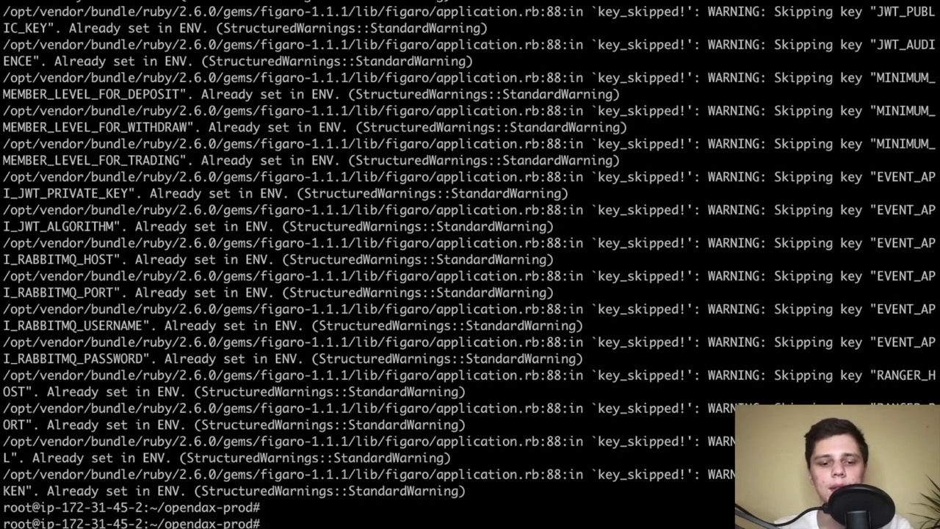
Clear the screen and list the running containers with docker ps
key("ctrl+l")
type("docker ps")
key("Return")
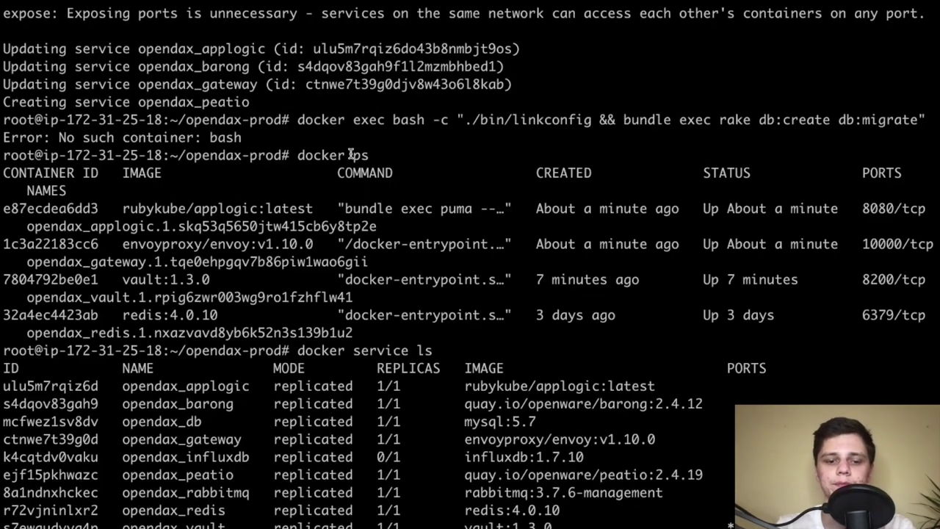
key("Return")
key("Return")
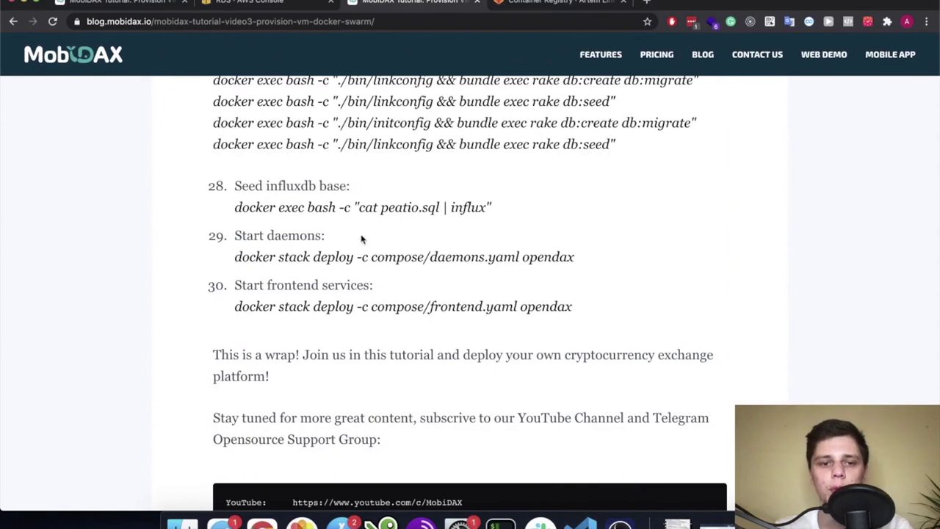
scroll(362, 239, "down", 1)
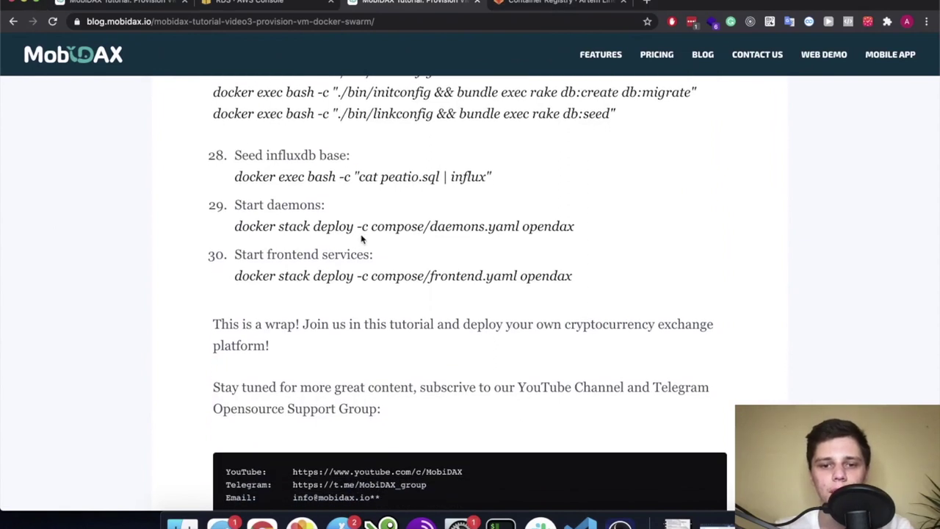
scroll(361, 239, "up", 4)
left_click_drag(507, 311, 227, 313)
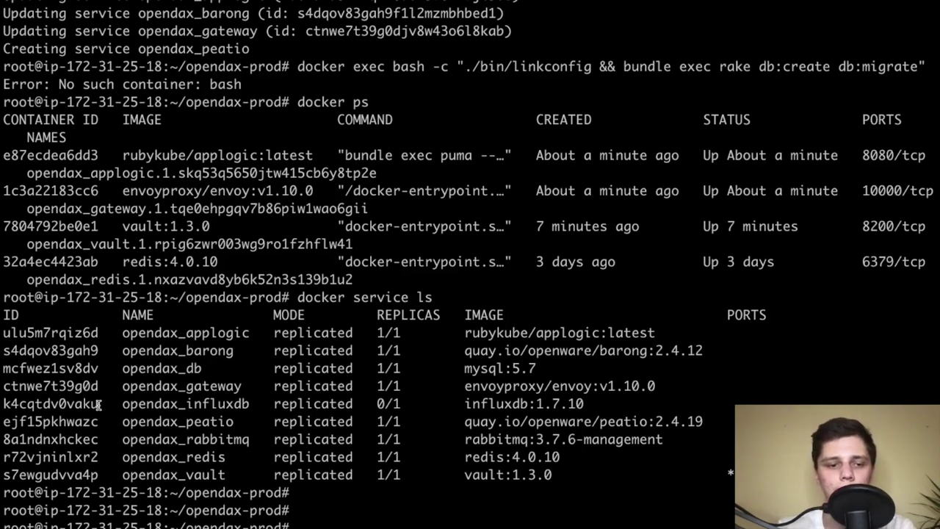
Show opendax_influxdb's full task history and inspect the rejected tasks' missing bind path error
double_click(160, 405)
key("Return")
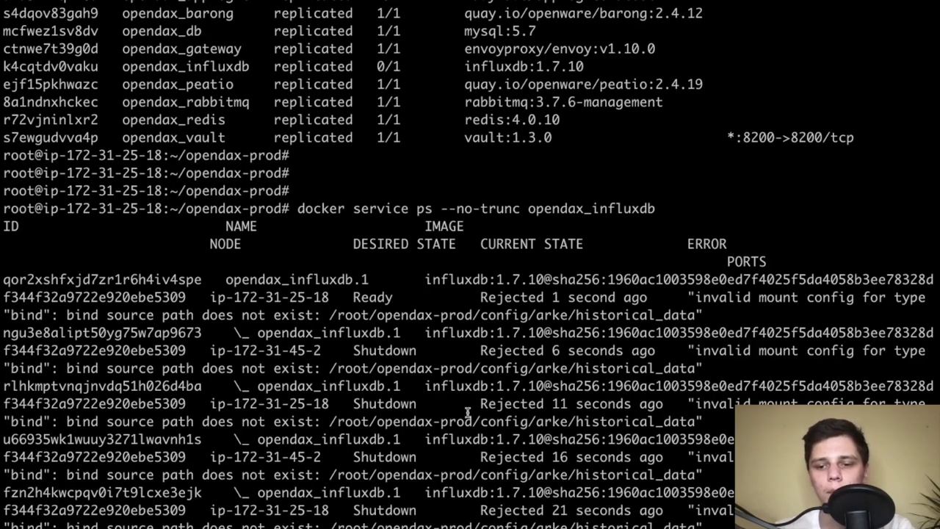
triple_click(560, 526)
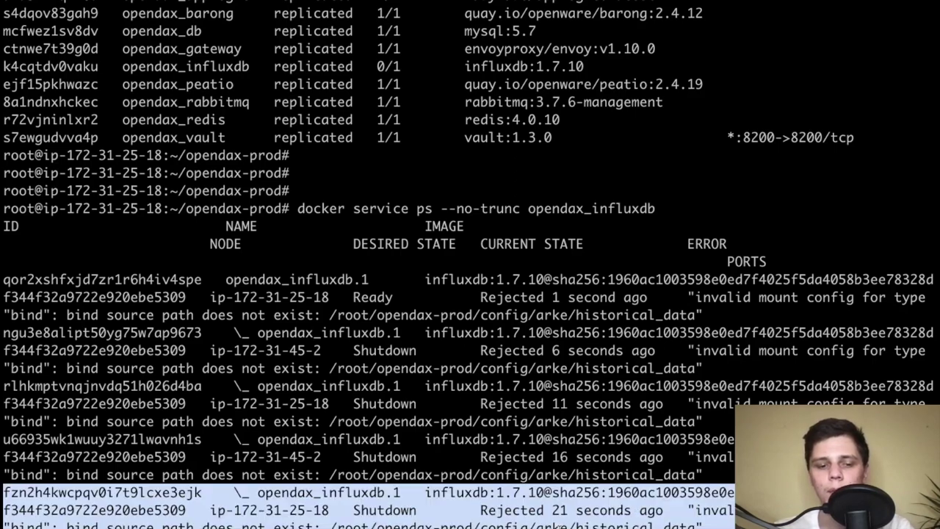
triple_click(559, 526)
triple_click(576, 523)
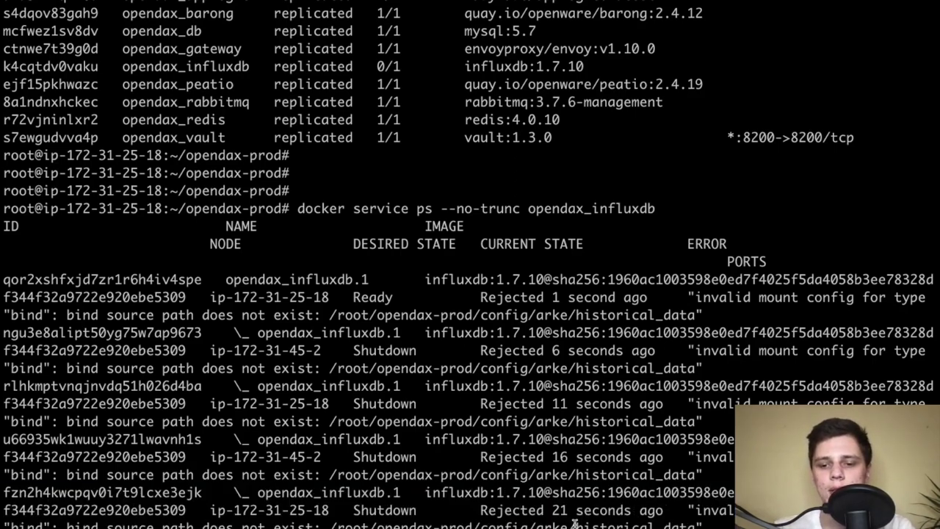
left_click(605, 510)
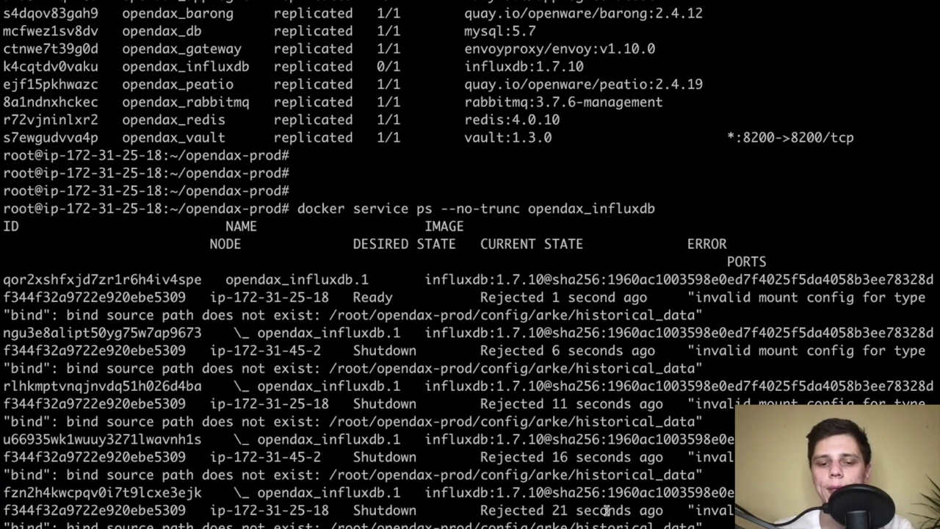
triple_click(605, 510)
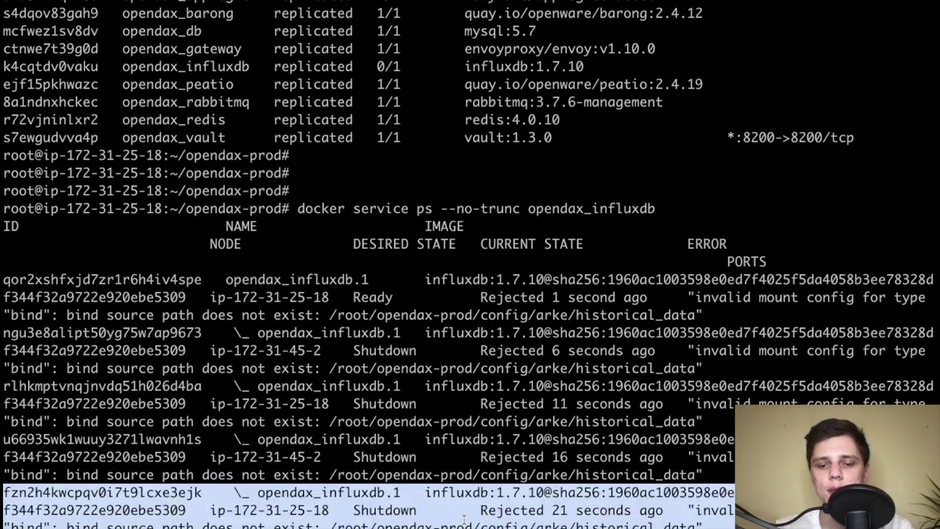
key("Return")
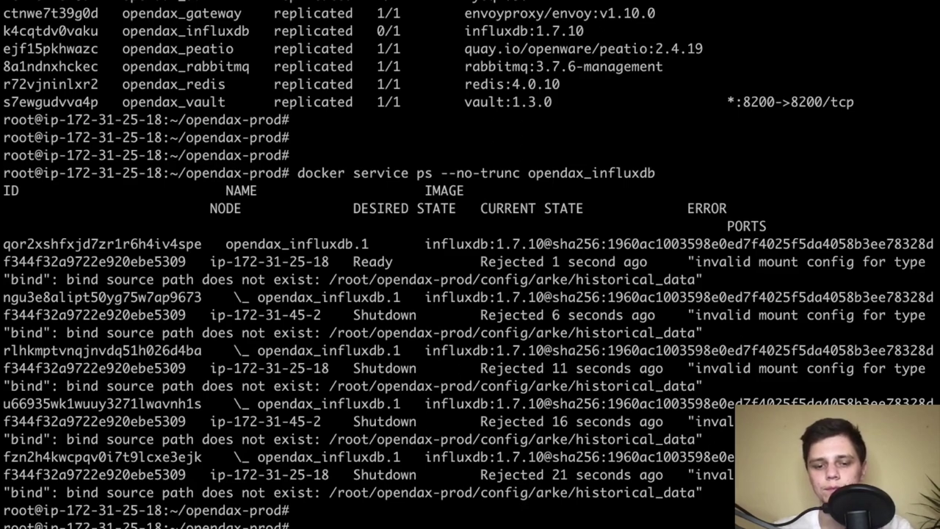
Run mkdir config/arke/historical_data on both swarm nodes' terminals
left_click_drag(576, 492, 696, 496)
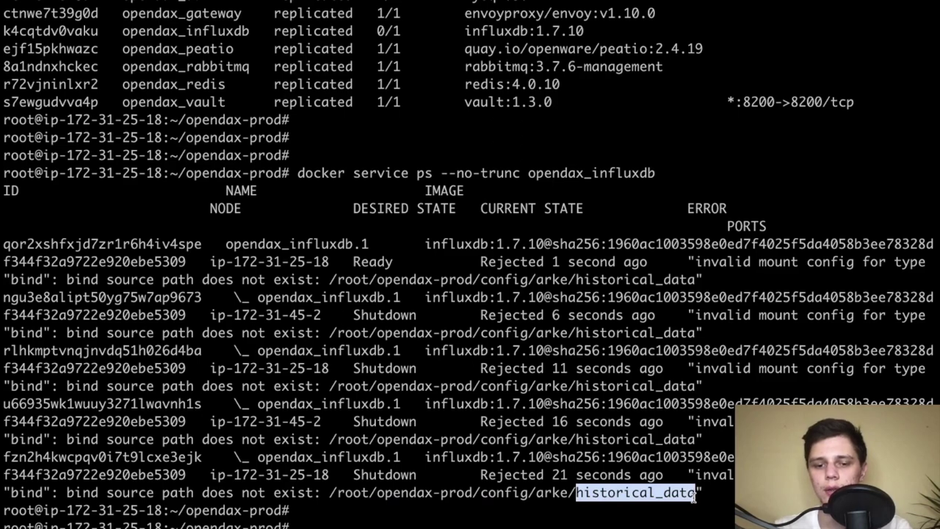
type("historical_data")
left_click_drag(561, 526, 297, 525)
key("super+c")
key("super+Tab")
key("super+v")
key("Return")
key("super+Tab")
Create the historical_data directory on this node and recheck the influxdb task status repeatedly
key("Return")
key("Return")
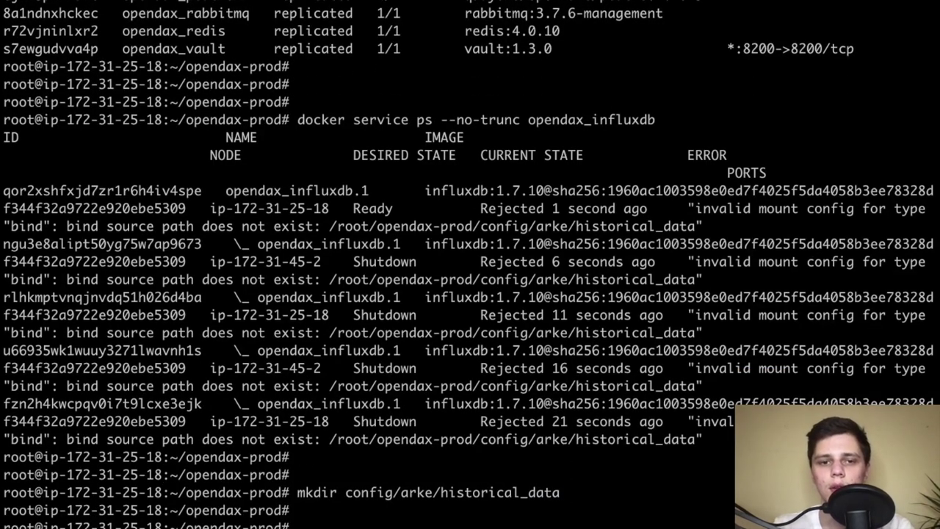
key("Up")
key("Up")
key("Return")
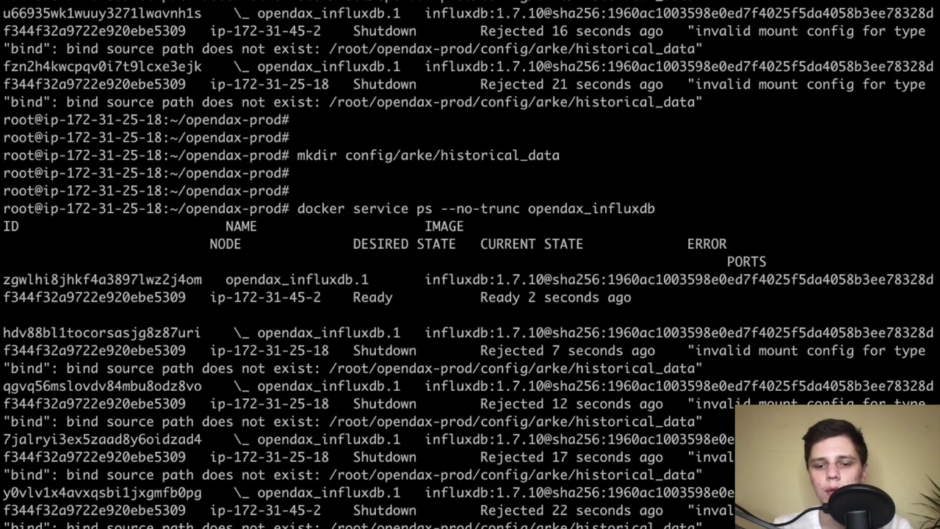
key("Up")
key("Return")
key("Up")
key("Return")
key("Up")
key("Return")
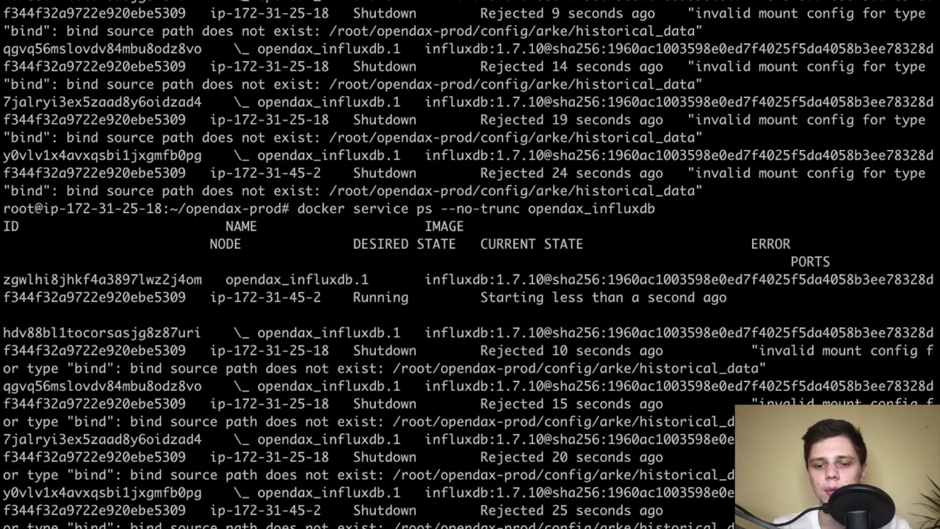
Rerun mkdir to confirm the folder exists, then recheck until the influxdb task shows Running
key("Up")
key("Return")
key("Up")
key("Return")
key("Up")
key("Return")
key("Up")
key("Up")
key("Return")
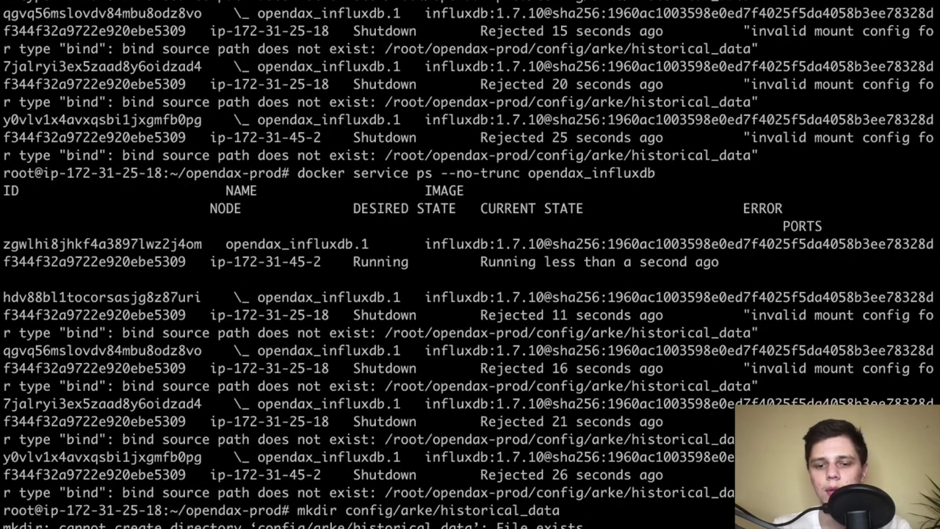
key("Up")
key("Up")
key("Return")
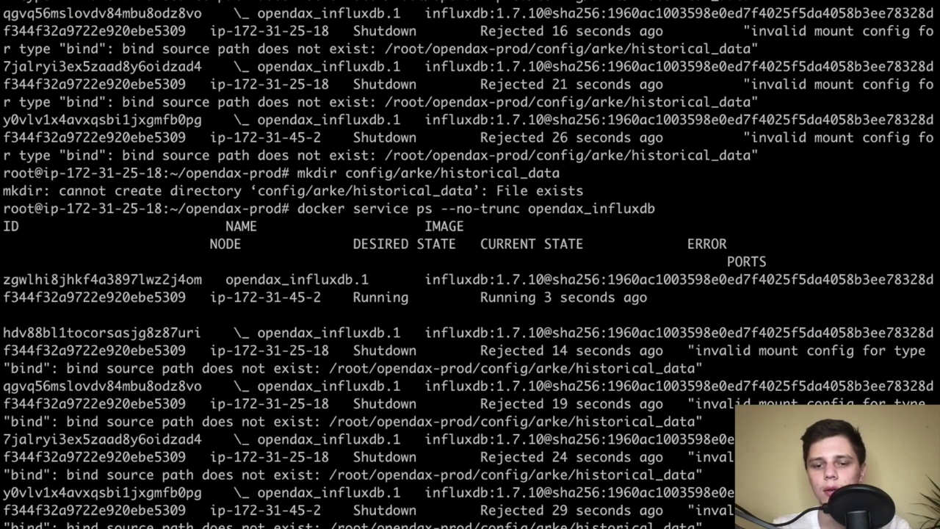
key("Up")
key("Return")
key("Up")
key("Return")
key("Up")
key("Return")
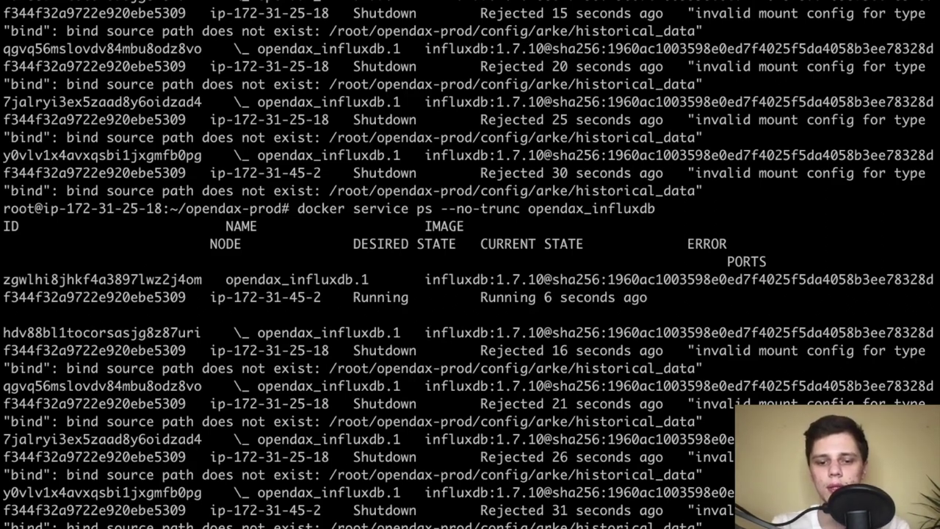
Run docker service ps, then docker service ls to check all service replicas
type("docker service ps")
key("Return")
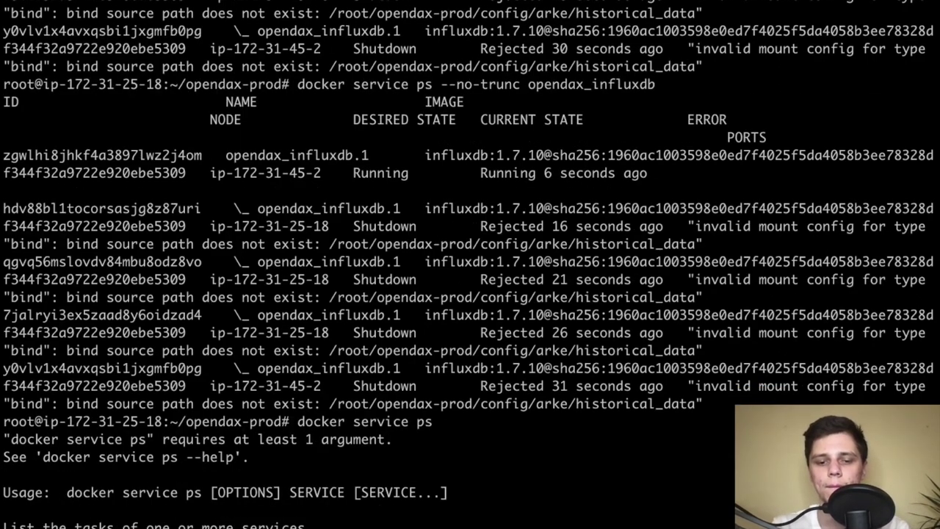
type("docker service ls")
key("Return")
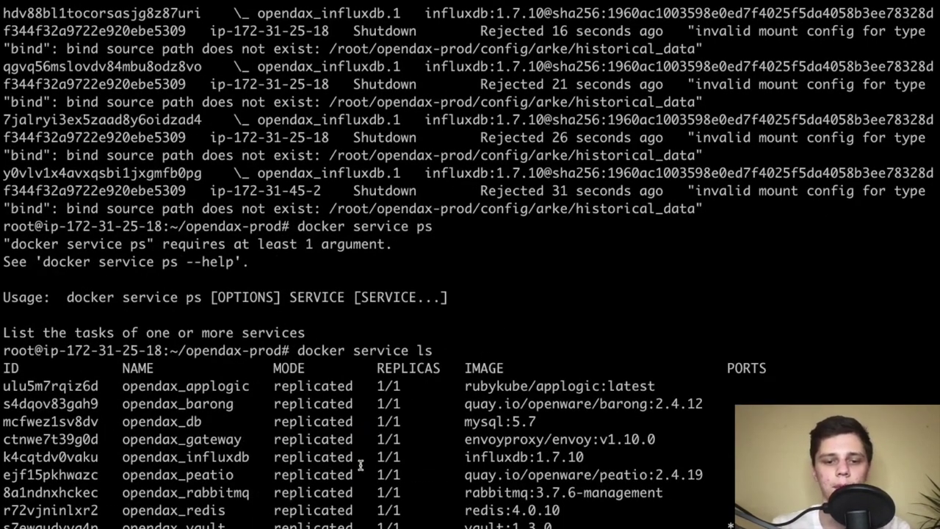
Copy the docker exec bash -c "cat peatio.sql | influx" line from step 28 in Chrome
triple_click(361, 464)
key("ctrl+Left")
left_click(373, 352)
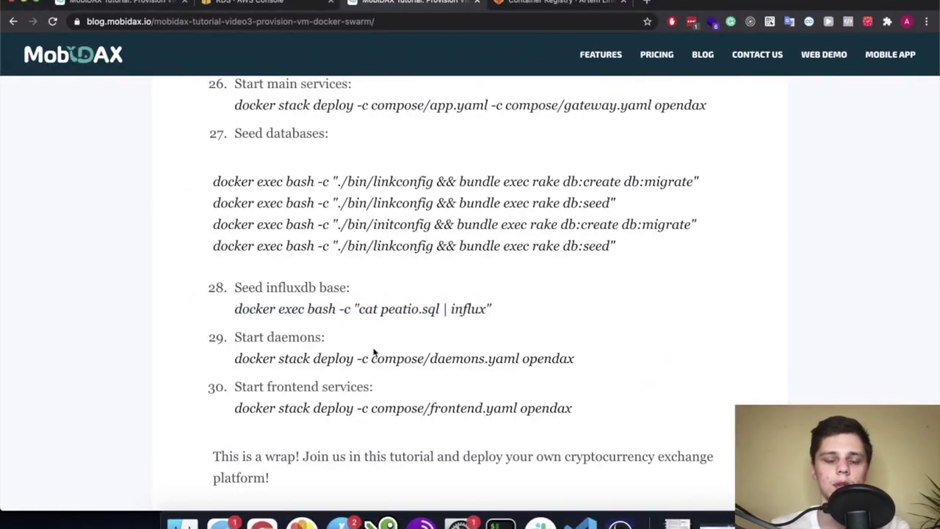
scroll(373, 352, "down", 1)
left_click_drag(498, 285, 231, 283)
key("super+c")
scroll(358, 302, "down", 1)
key("ctrl+Right")
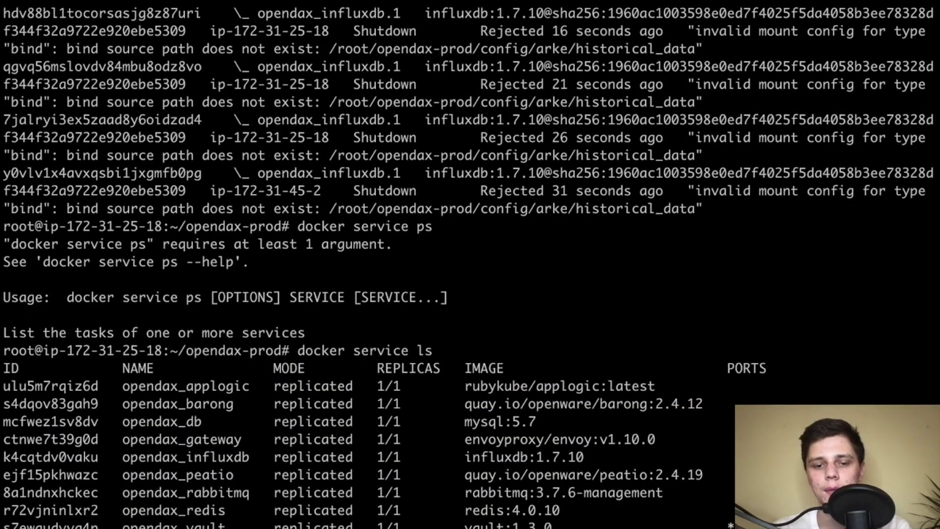
Try the pasted influx seed command, then list the second node's containers with docker ps
key("super+v")
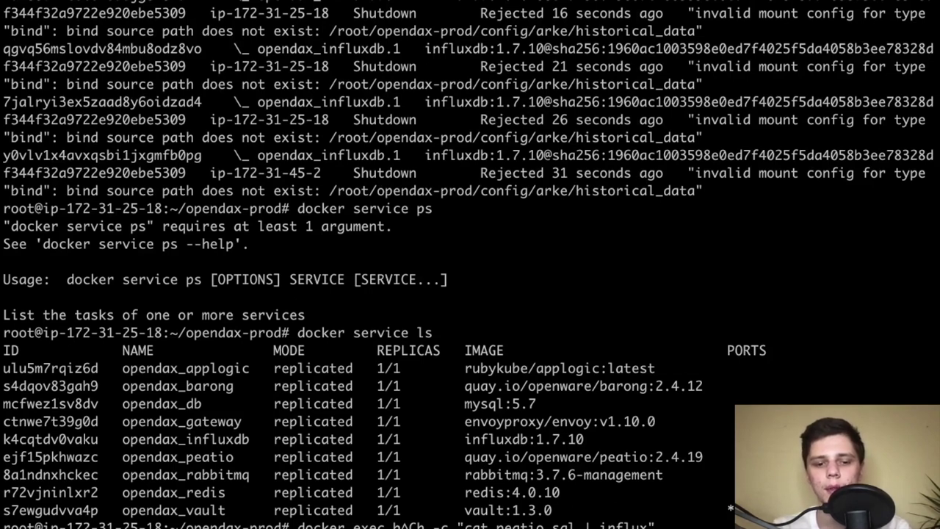
key("Return")
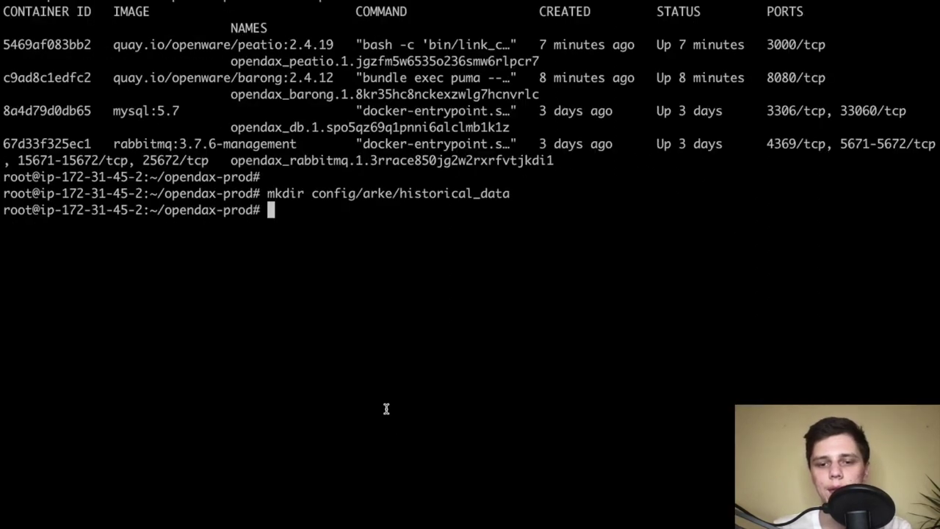
key("super+v")
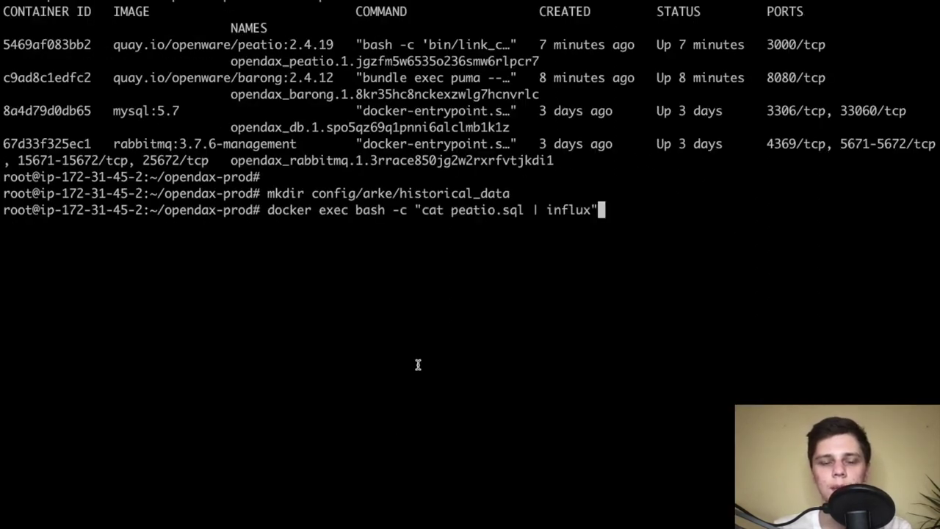
key("Return")
key("ctrl+c")
key("Up")
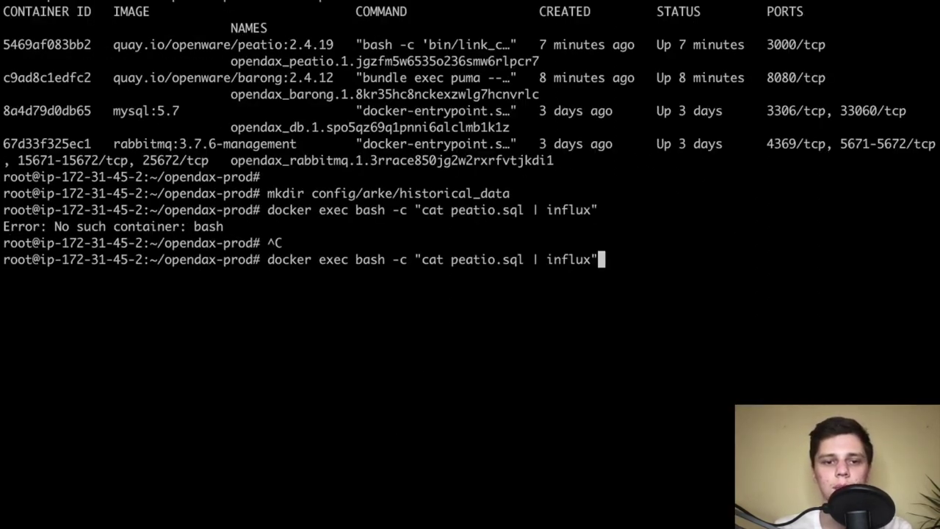
key("ctrl+c")
type("docker ps")
key("Return")
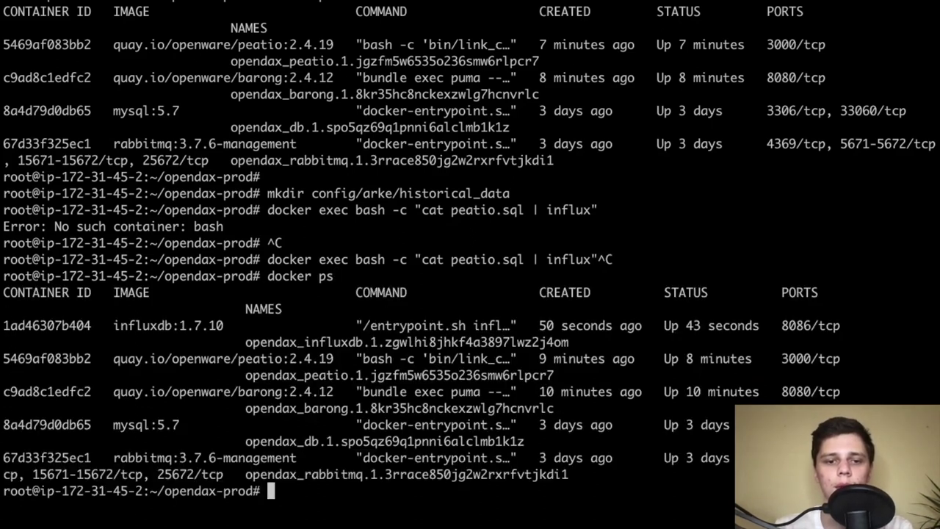
Insert container ID 1ad46307b404 after docker exec and run the influx seed with peatio.sql
key("Up")
key("Up")
key("Up")
key("Down")
key("ctrl+a")
key("Right")
key("Right")
key("Right")
key("Right")
key("Right")
key("Right")
key("Right")
key("Right")
key("Right")
key("Right")
key("Right")
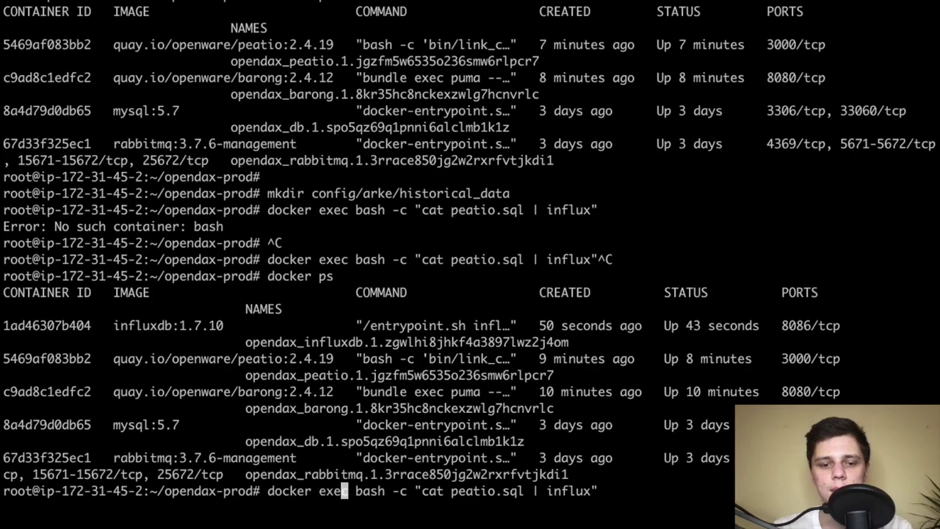
double_click(61, 321)
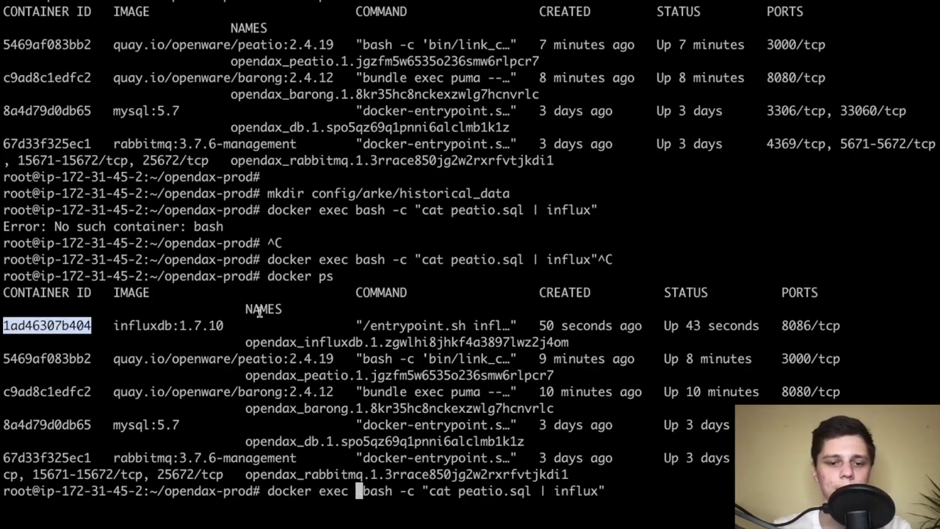
key("super+v")
key("Return")
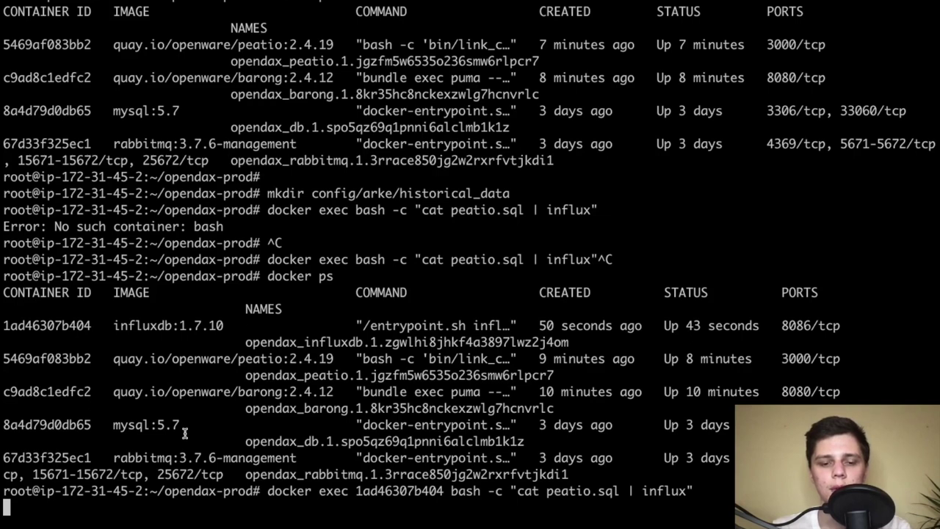
scroll(294, 390, "down", 5)
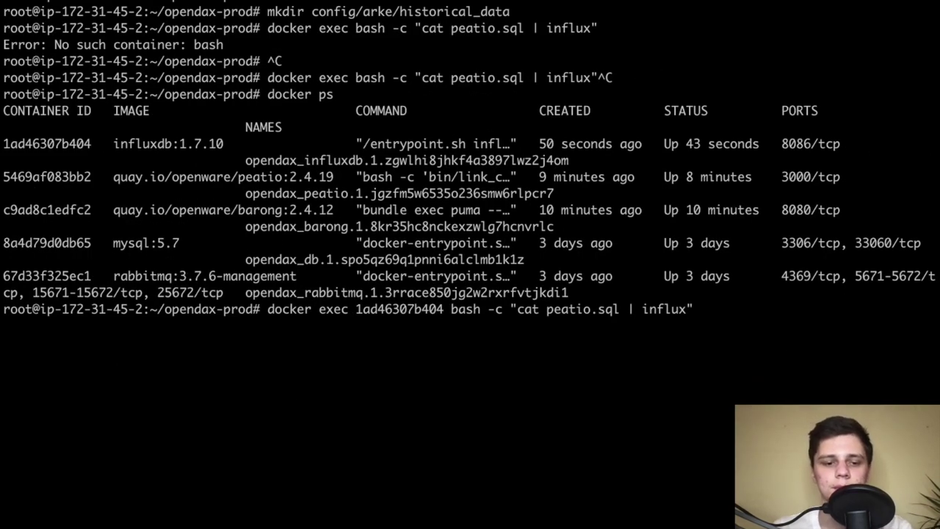
key("Return")
key("Return")
key("Return")
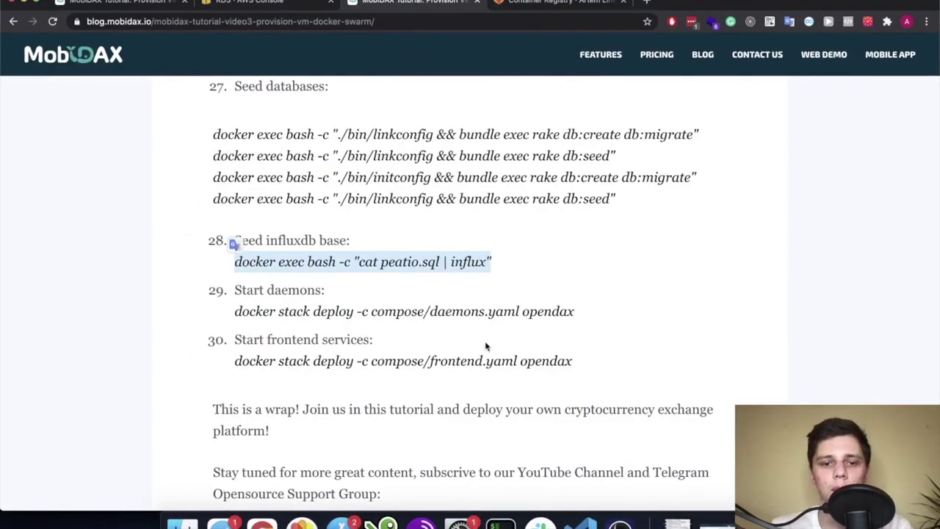
Select the Start daemons docker stack deploy command in the tutorial
left_click(487, 346)
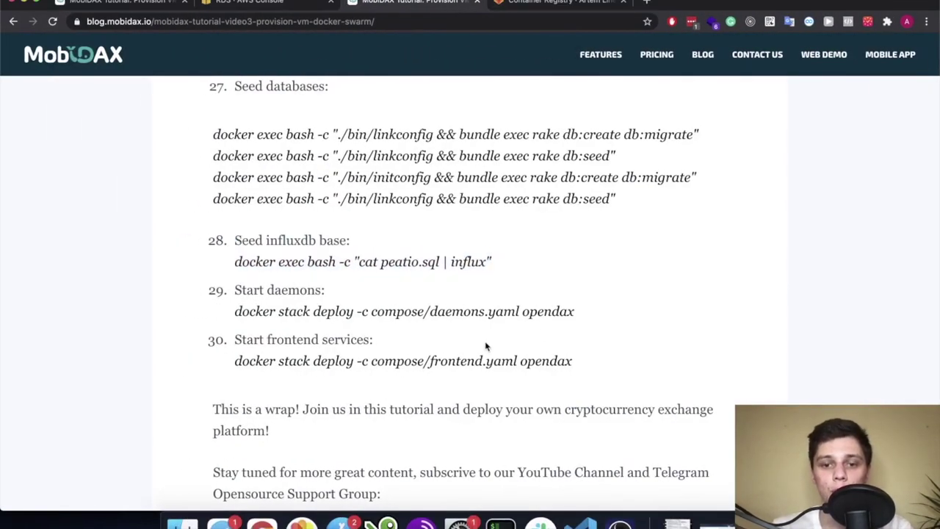
scroll(555, 332, "down", 1)
left_click_drag(577, 290, 234, 290)
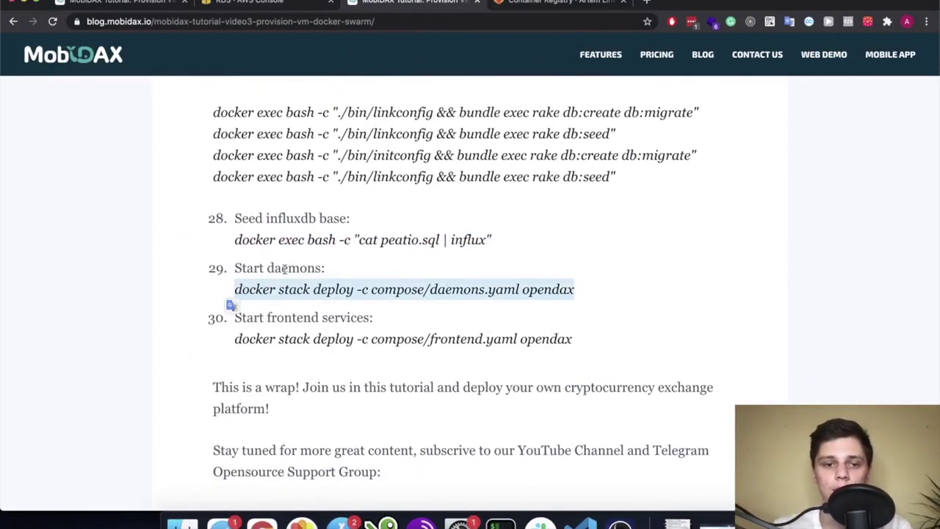
scroll(231, 304, "down", 2)
left_click(570, 211)
left_click_drag(570, 211, 235, 215)
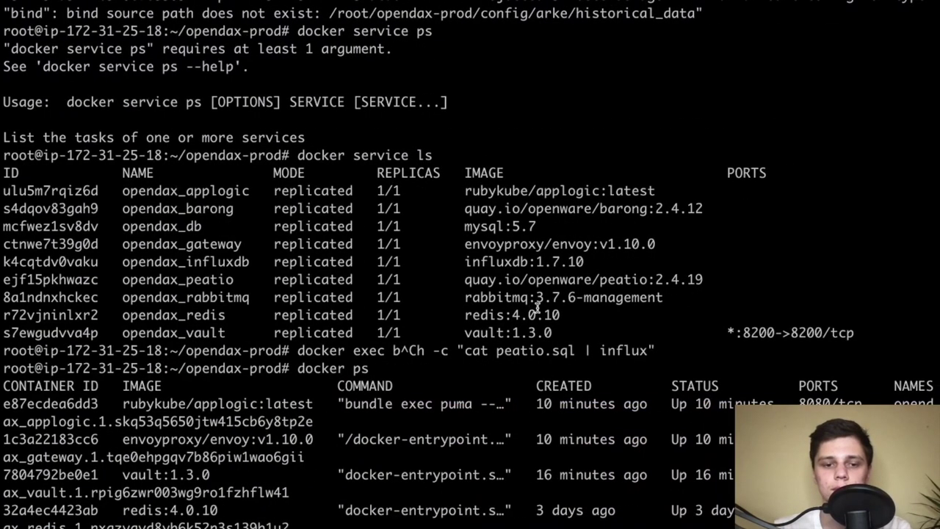
Deploy compose/daemons.yaml, which fails on a missing config/rango.env, then list the project files
key("super+v")
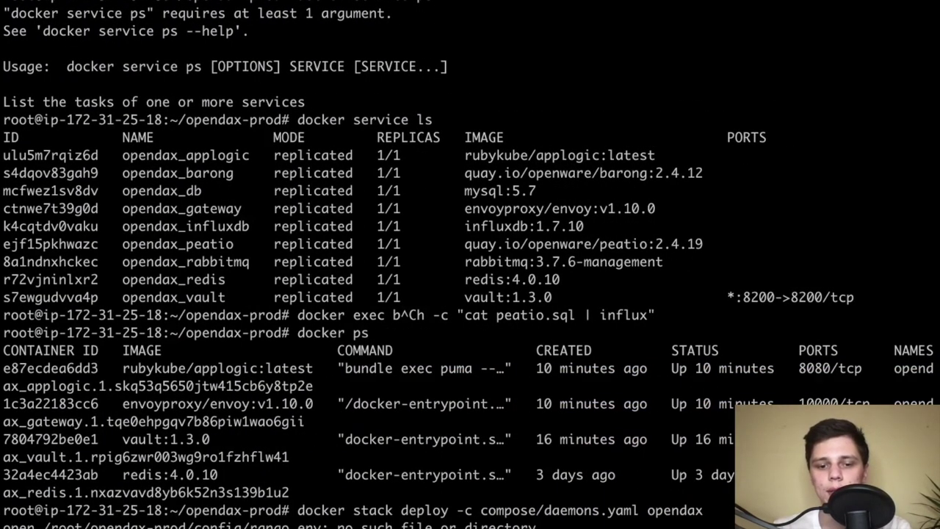
key("Return")
key("Return")
key("Return")
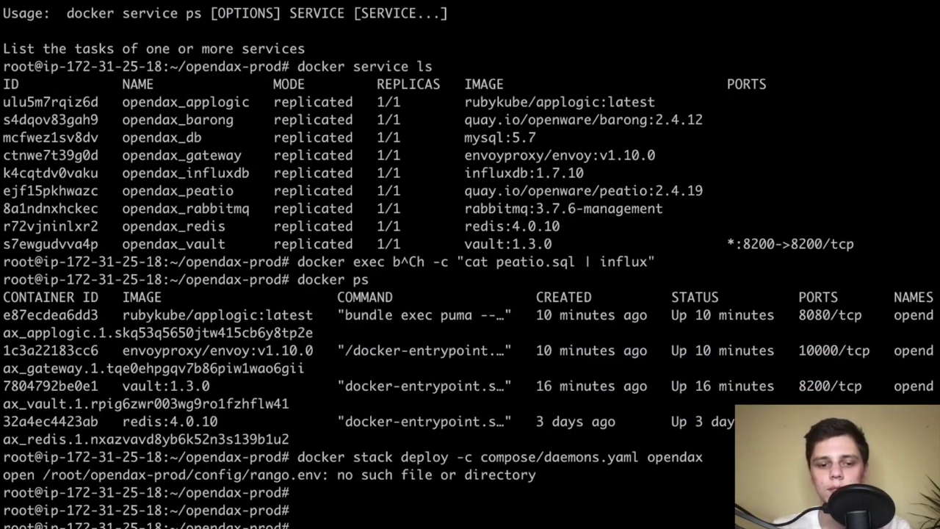
type("ls")
key("Return")
key("Return")
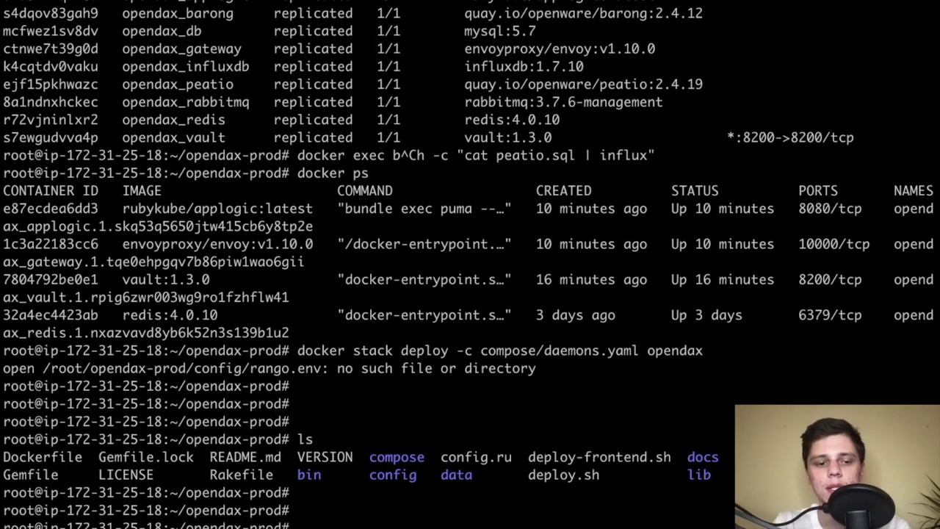
key("Return")
Check the config folder contents, cancel 'cat config/ranger.env', and rerun ls
type("pwd")
key("Return")
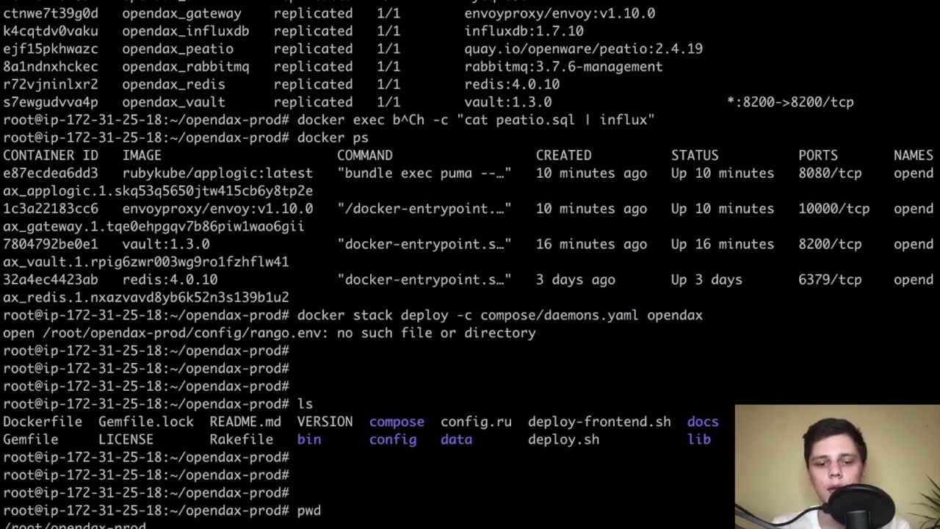
type("cat config/")
key("Tab")
key("Tab")
key("Tab")
key("Tab")
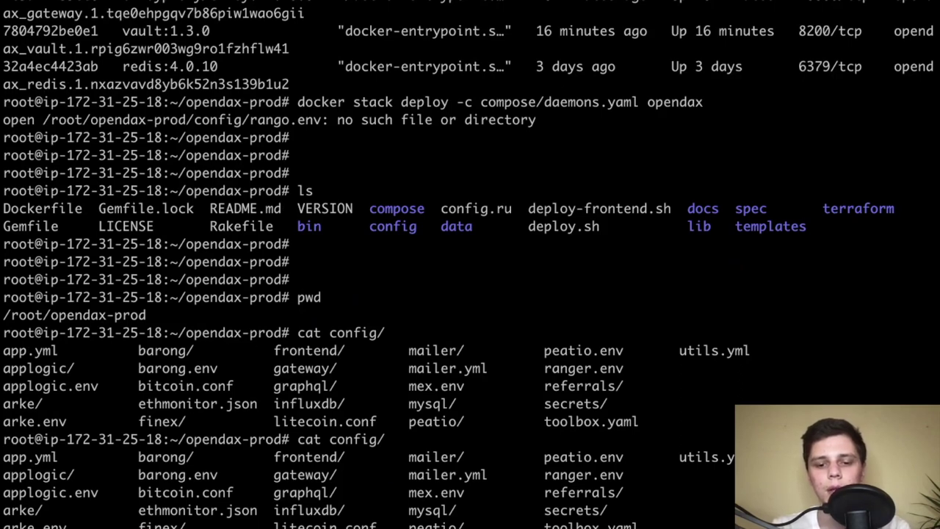
type("ranger.env")
key("ctrl+c")
key("Return")
key("Return")
type("ls")
key("Return")
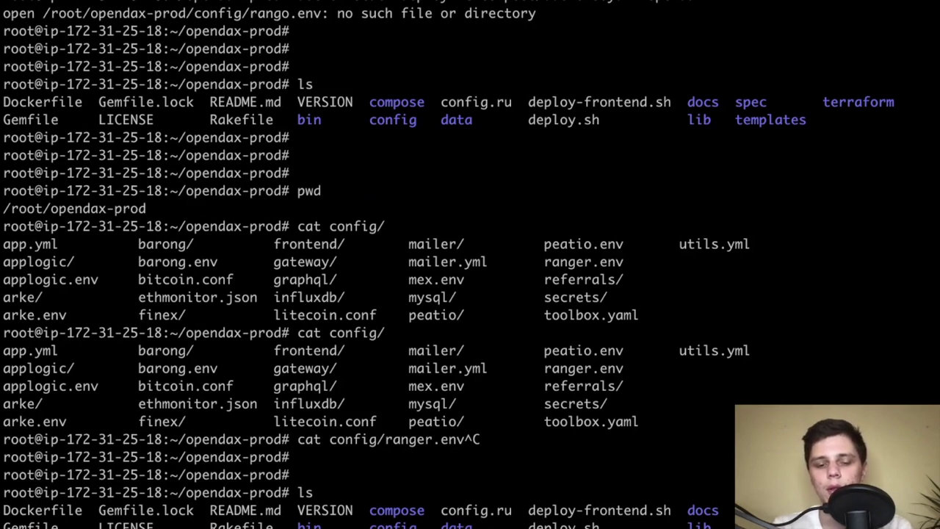
Select the cat config/ranger.env command text in the terminal output
triple_click(434, 441)
left_click(463, 440)
left_click_drag(463, 441, 298, 442)
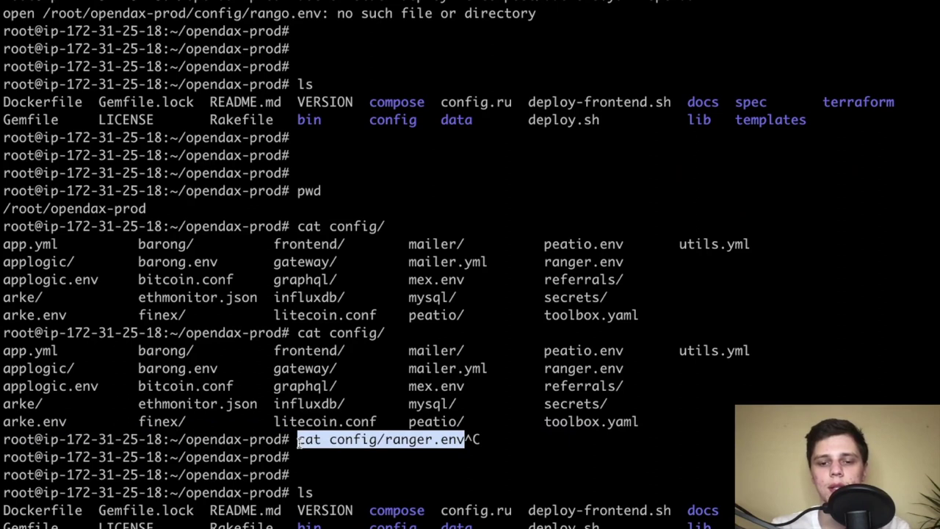
left_click(298, 440)
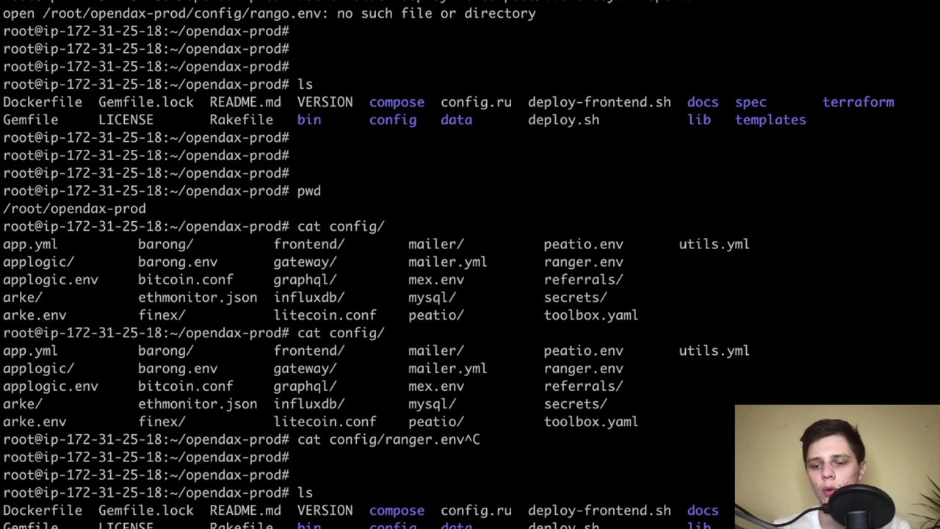
Copy the ranger.env.erb template to rango.env.erb and re-render configs with rake render:config
key("super+v")
key("Return")
key("Return")
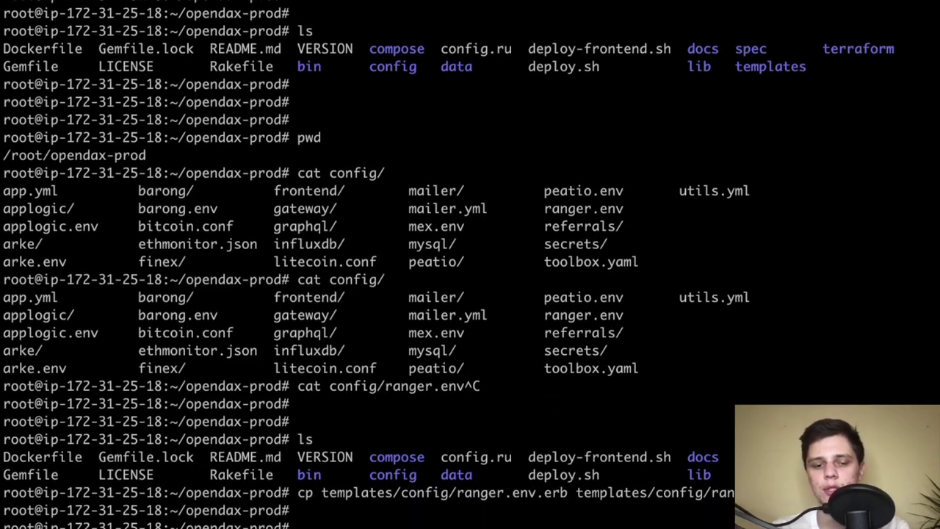
key("Return")
type("ls")
key("Return")
key("Return")
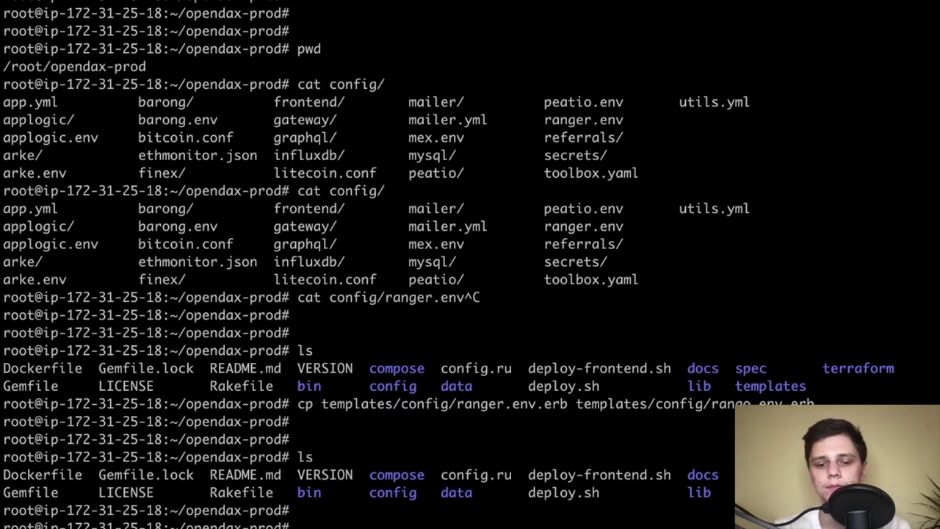
type("rake render:config")
key("Return")
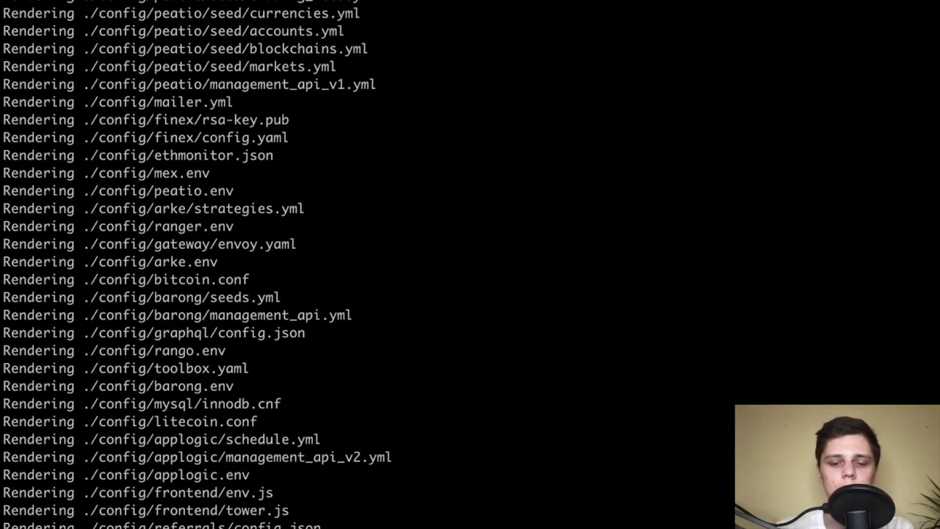
Deploy compose/daemons.yaml to the opendax stack and clear the screen
key("super+v")
key("Return")
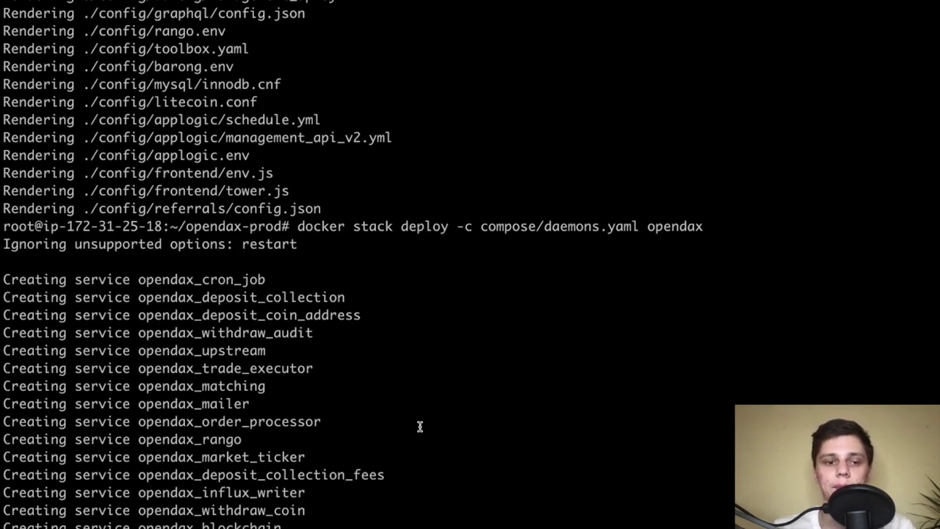
key("Return")
key("ctrl+l")
key("Return")
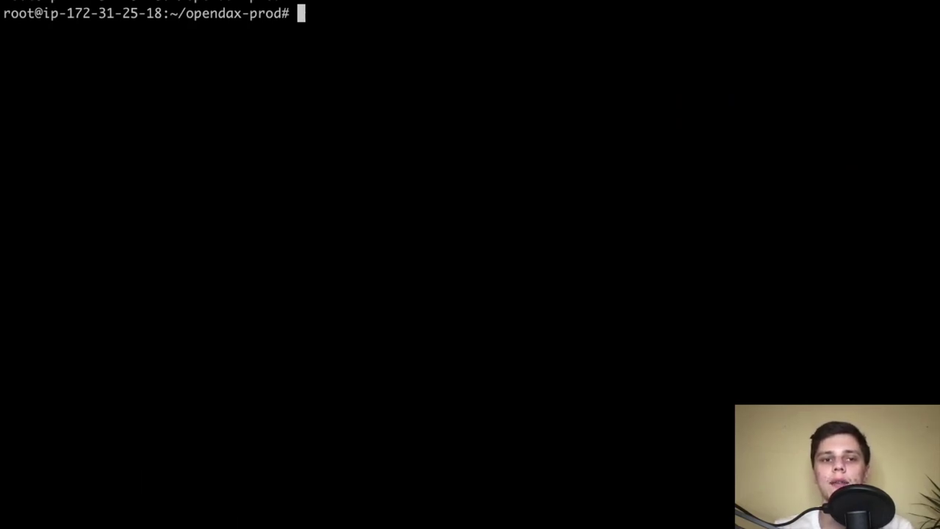
Copy the registry login command from the GitLab Container Registry's CLI instructions
key("Return")
key("Return")
key("Return")
key("Return")
key("Return")
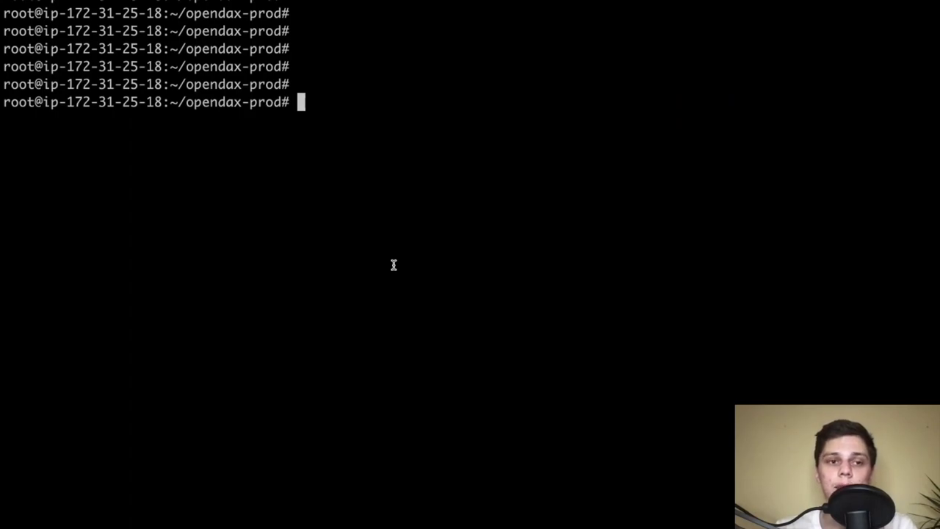
key("ctrl+Left")
scroll(362, 234, "down", 1)
left_click_drag(580, 220, 333, 213)
left_click(333, 213)
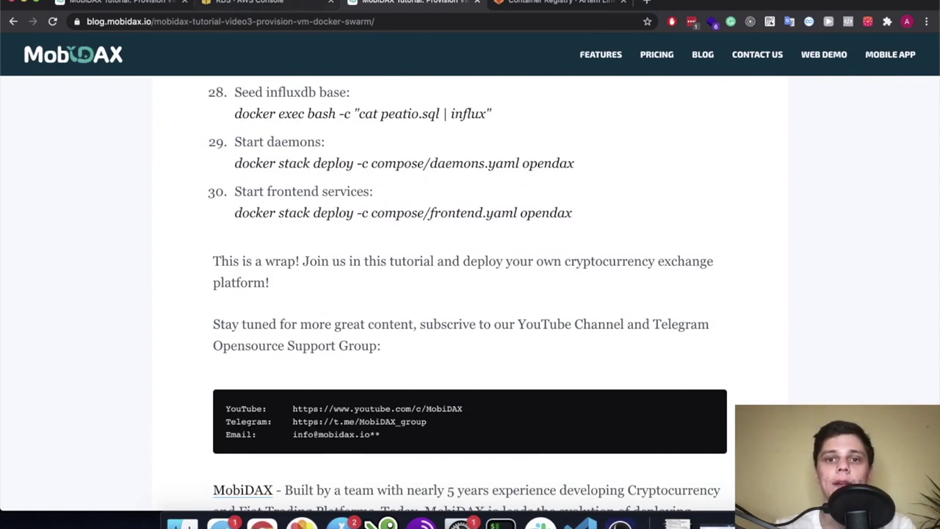
left_click(598, 6)
left_click(803, 103)
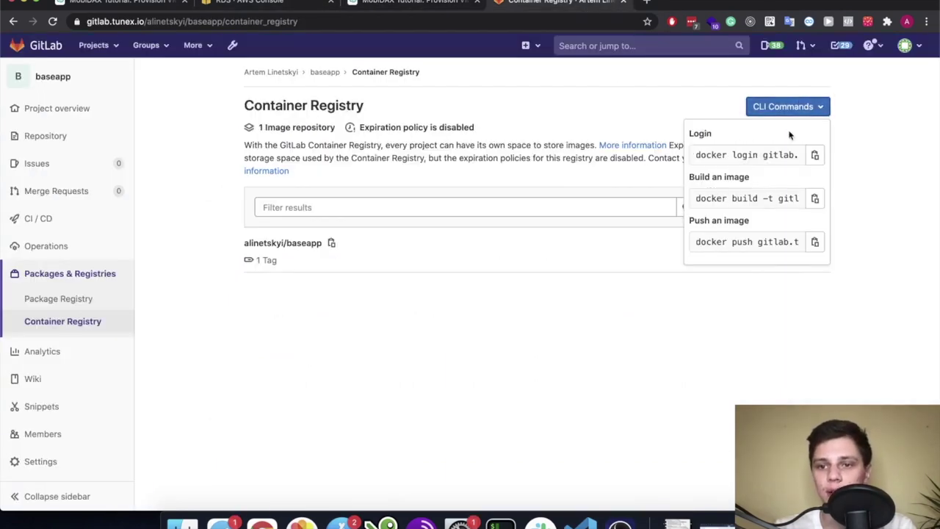
left_click(775, 155)
key("super+c")
Run docker login gitlab.tunex.io:5050 on both swarm servers
key("super+Tab")
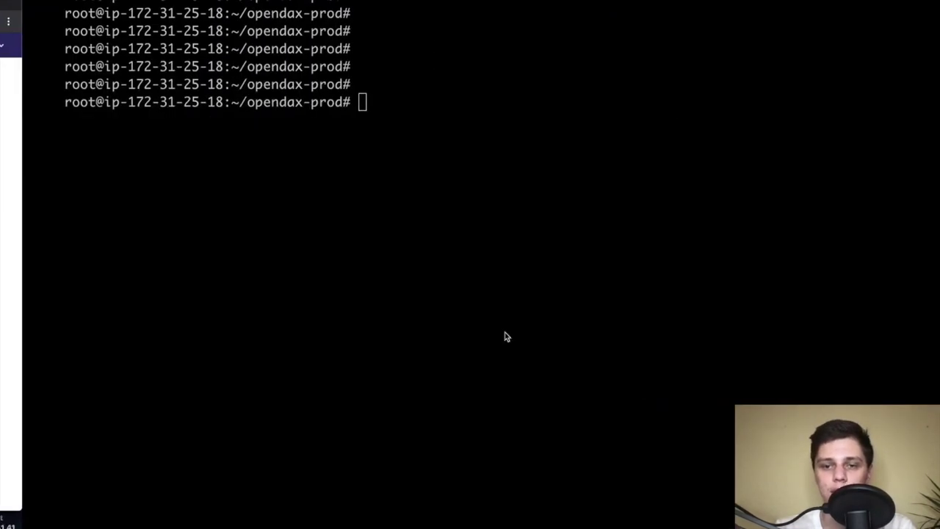
key("super+v")
key("Return")
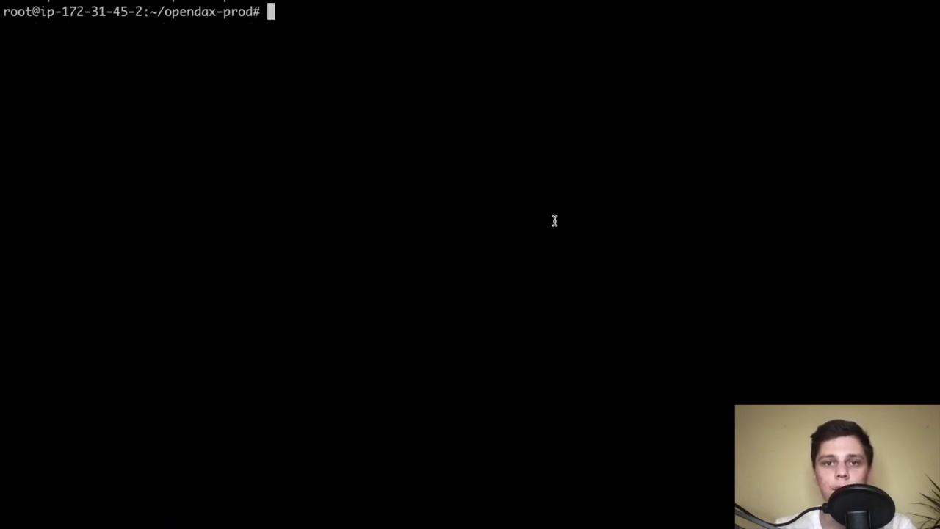
key("super+v")
key("Return")
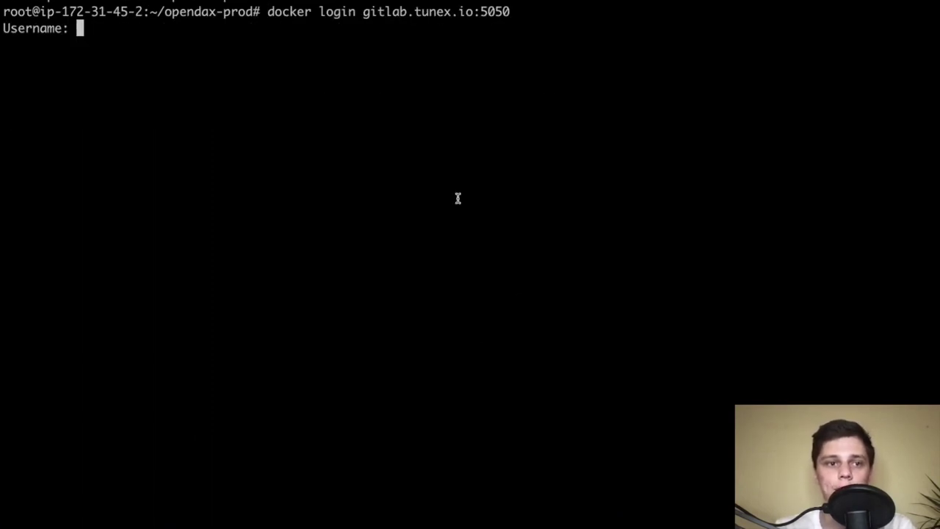
key("super+Tab")
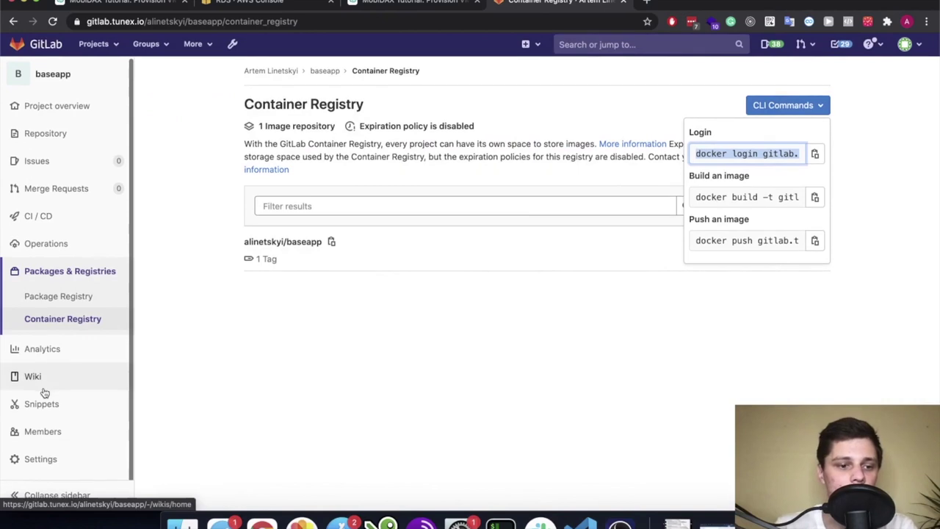
Name a new project access token swarm_pull on the Access Tokens settings page
mouse_move(44, 460)
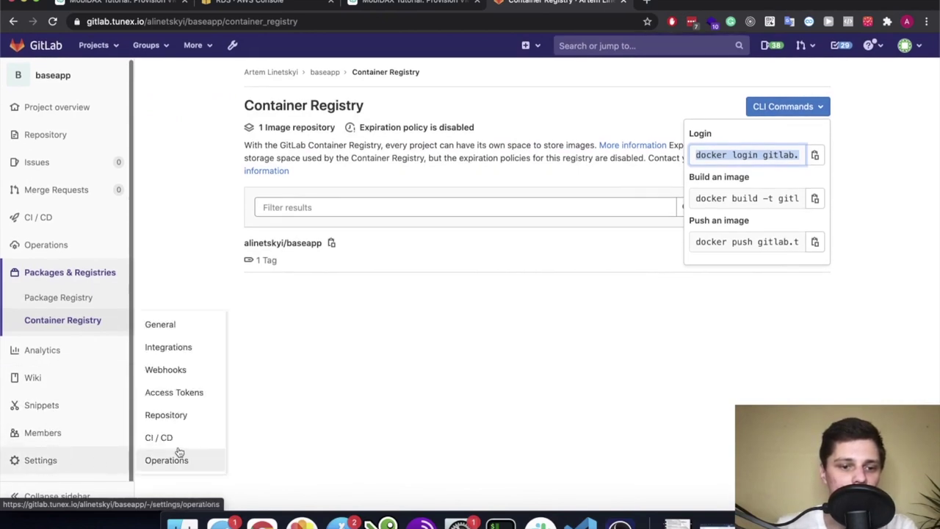
left_click(199, 392)
scroll(485, 199, "down", 1)
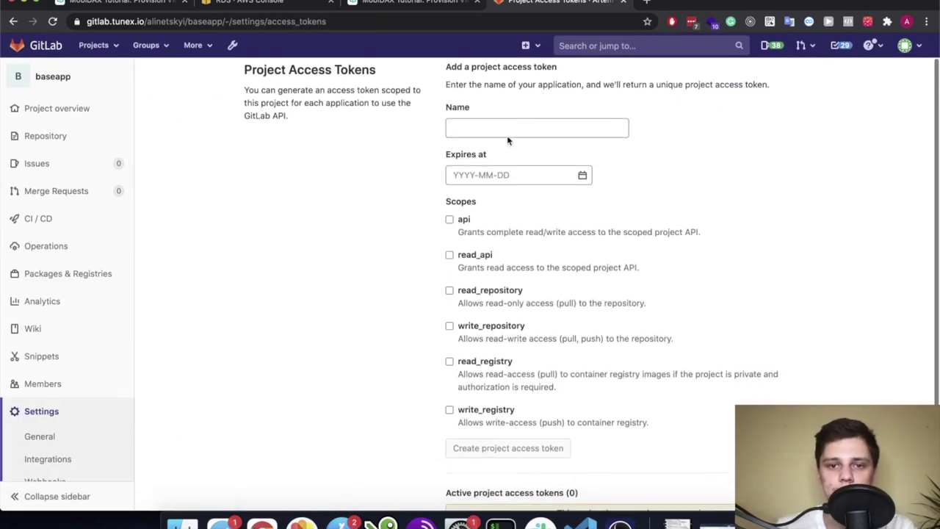
left_click(507, 128)
type("dokcer")
key("BackSpace")
key("BackSpace")
key("BackSpace")
key("BackSpace")
key("BackSpace")
key("BackSpace")
type("swarm")
type("_c")
key("BackSpace")
type("cd")
key("BackSpace")
key("BackSpace")
type("pull")
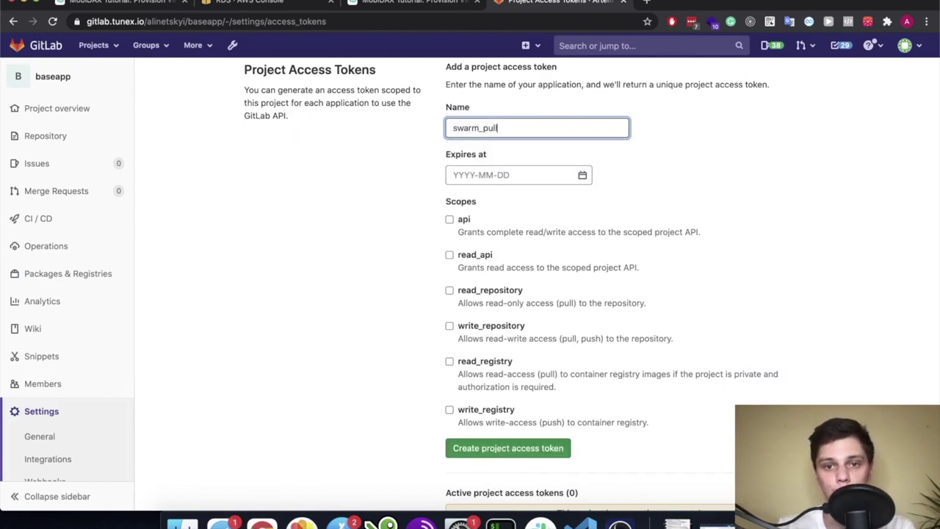
scroll(573, 266, "down", 3)
Grant the token read_registry scope, create it, and copy its value
left_click(495, 299)
left_click(450, 288)
left_click(538, 375)
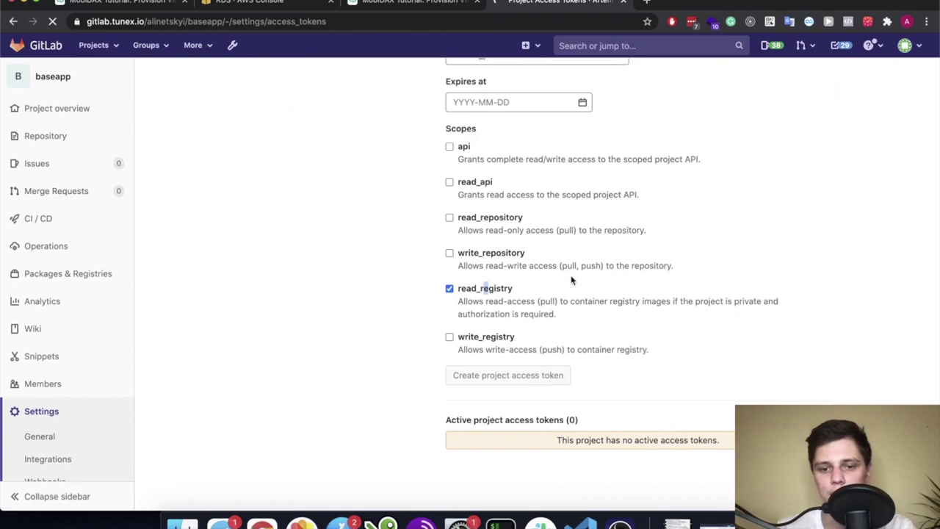
scroll(571, 279, "down", 10)
scroll(572, 279, "up", 5)
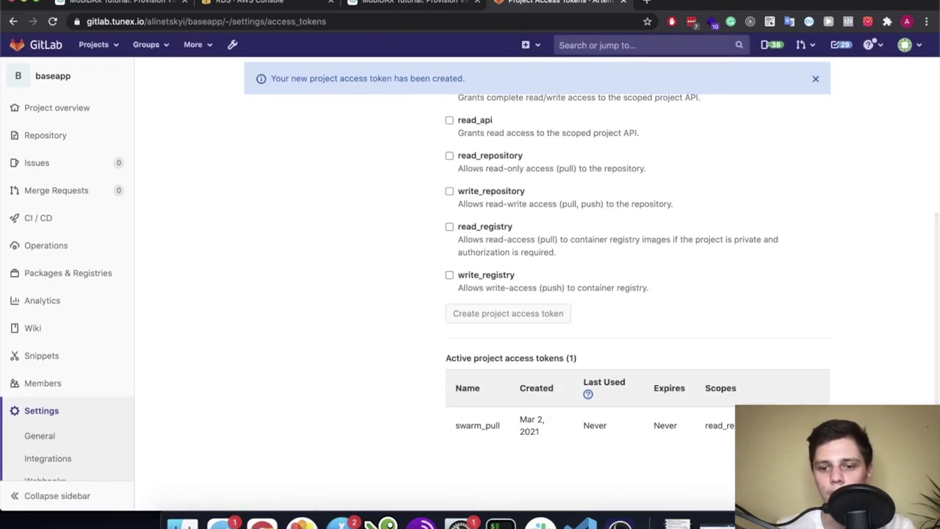
left_click(815, 156)
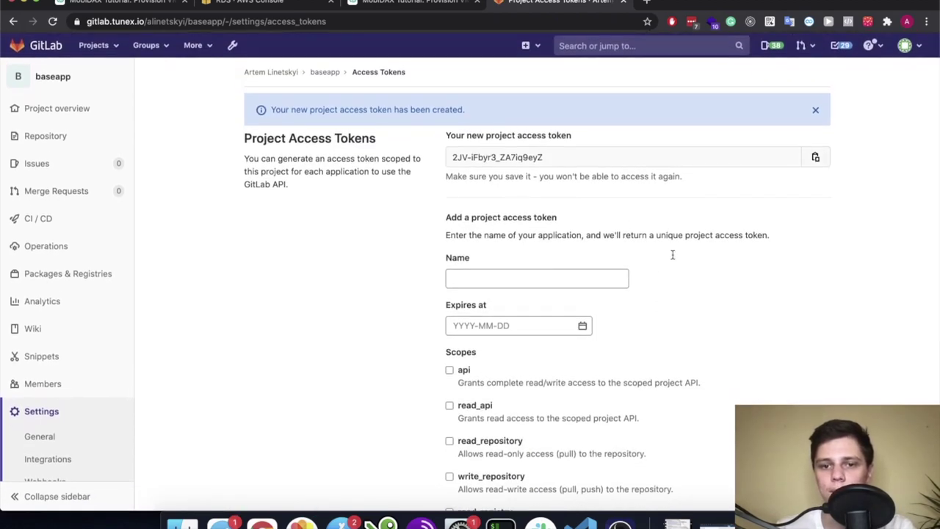
scroll(483, 298, "down", 5)
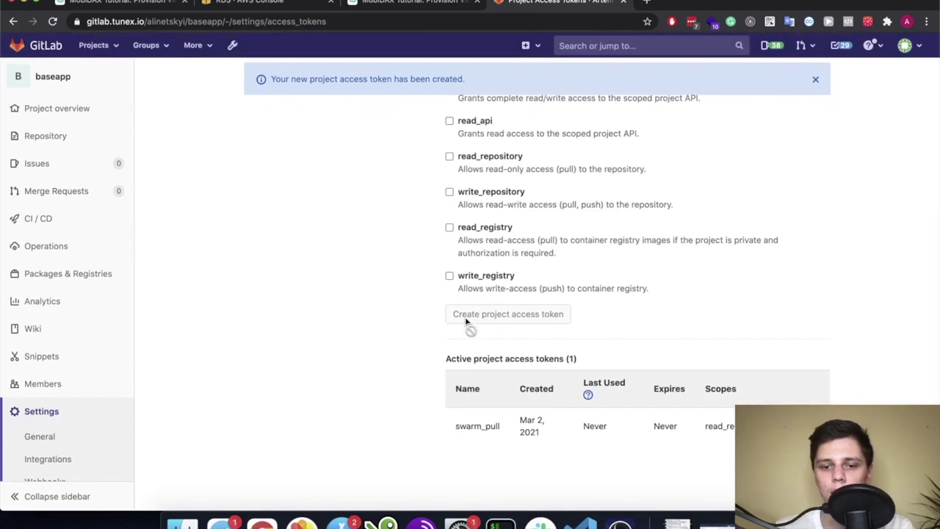
key("super+Tab")
Log the first server in as swarm_pull, using the access token as password
type("swarm)")
key("BackSpace")
type("_pull")
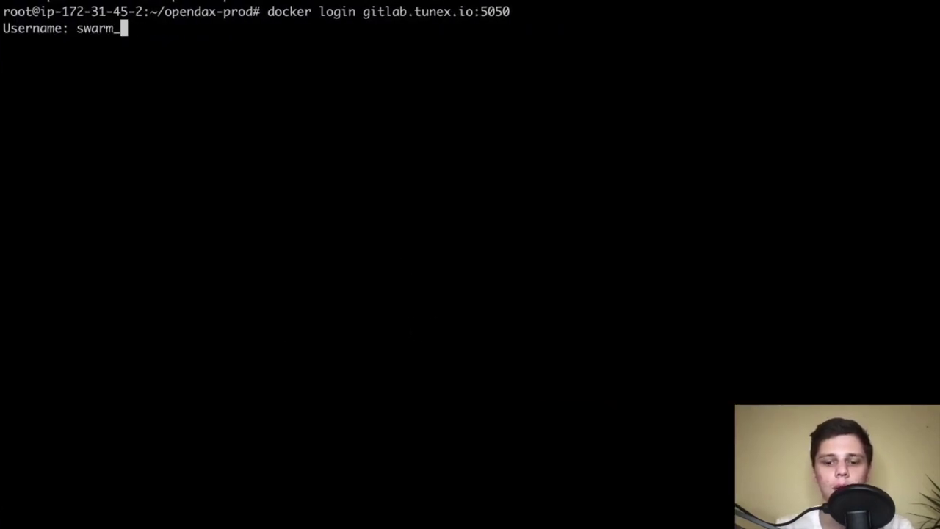
key("Return")
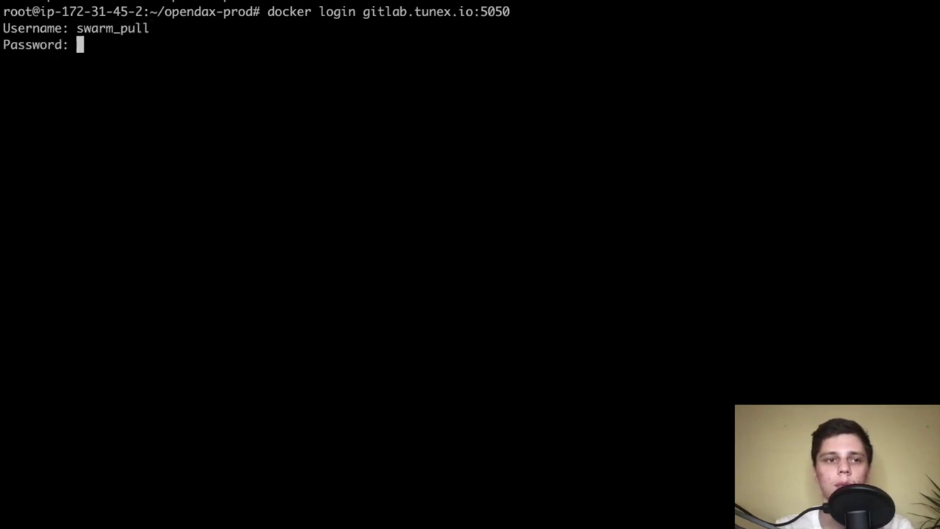
key("super+v")
key("Return")
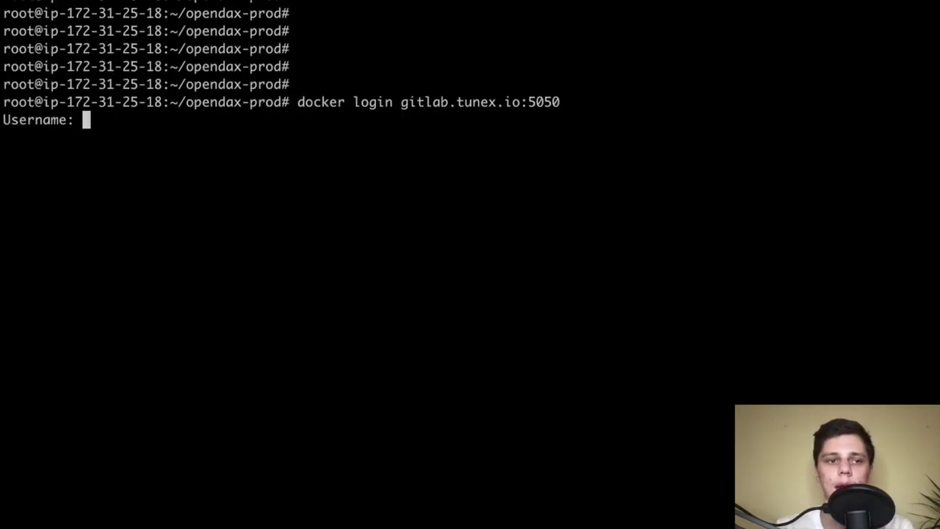
Log the second server in as swarm_pull and clear both terminal screens
type("swarm+")
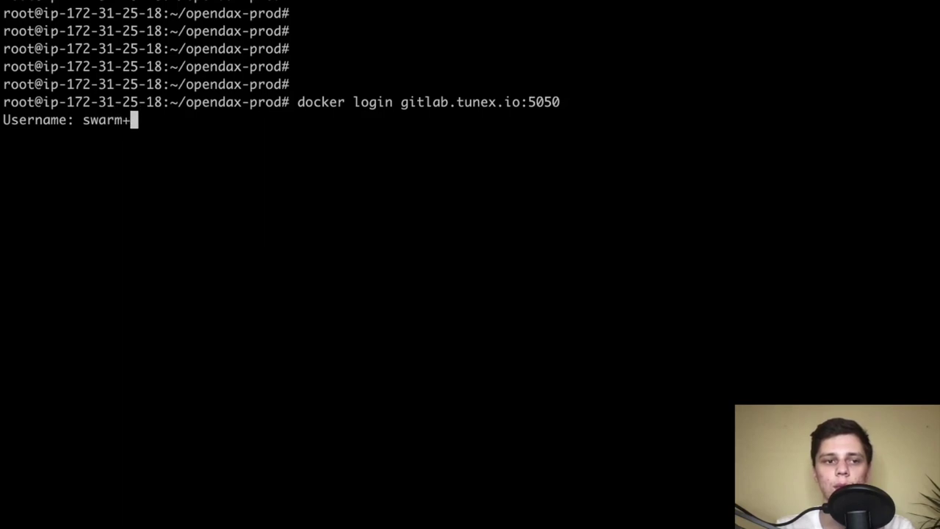
key("BackSpace")
type("_pu")
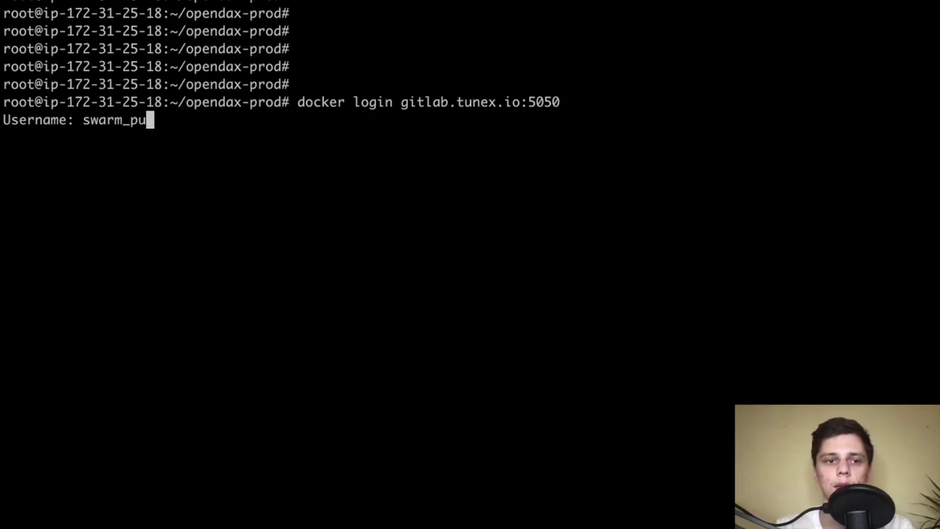
type("ll")
key("Return")
key("Return")
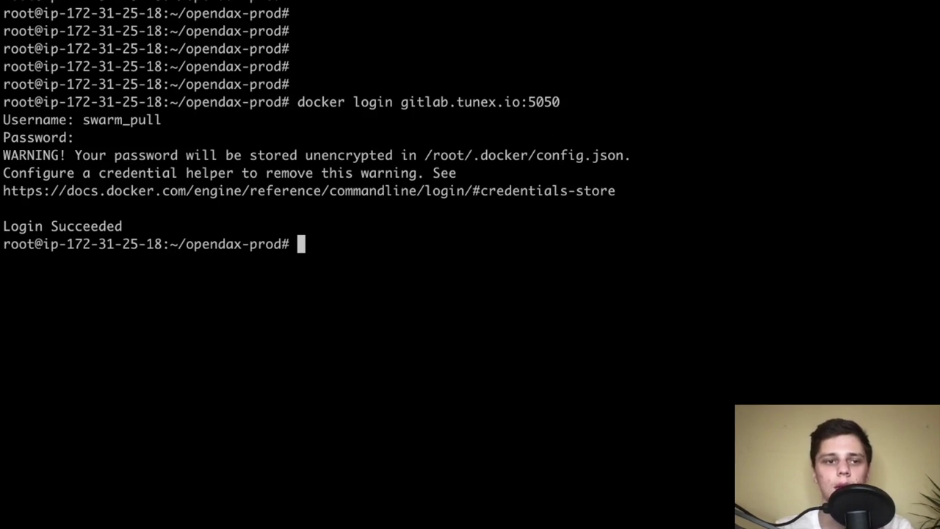
key("Return")
key("Return")
key("Return")
type("ckear")
key("Return")
type("clear")
key("Return")
key("Return")
key("Return")
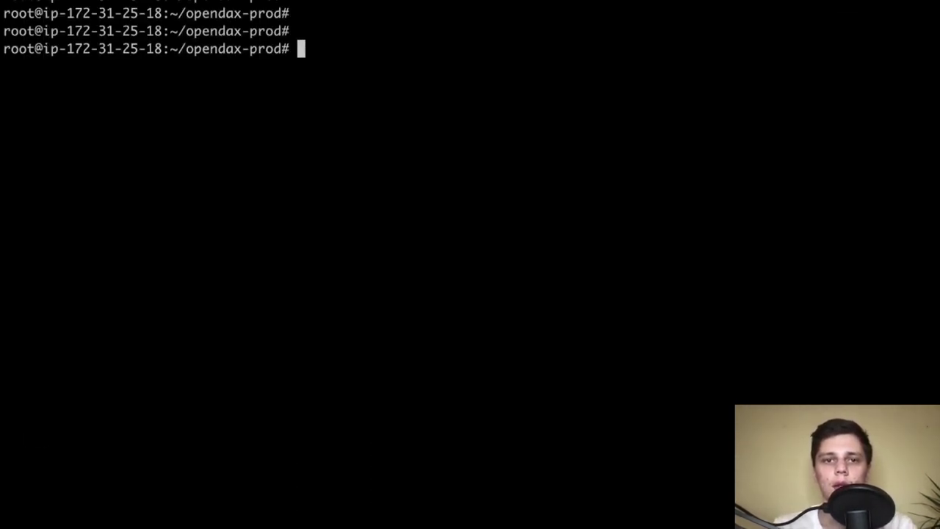
type("clear")
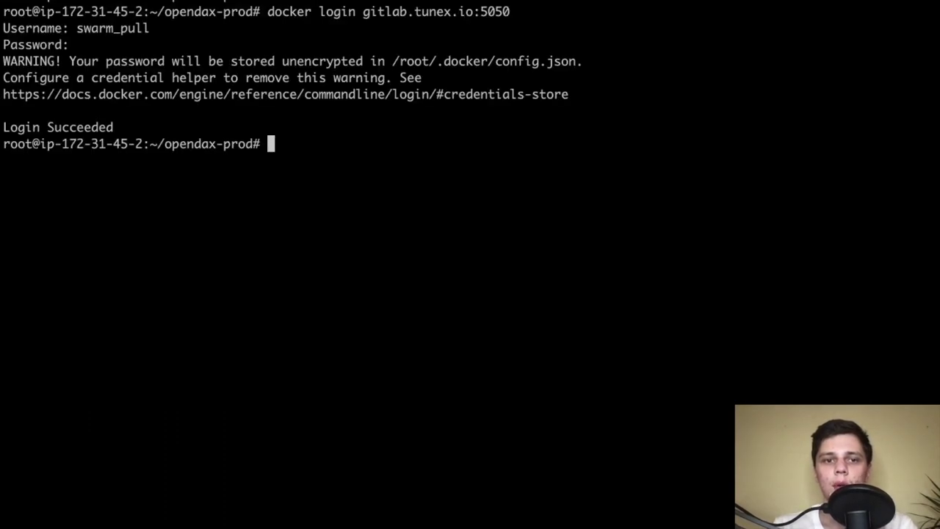
type("c")
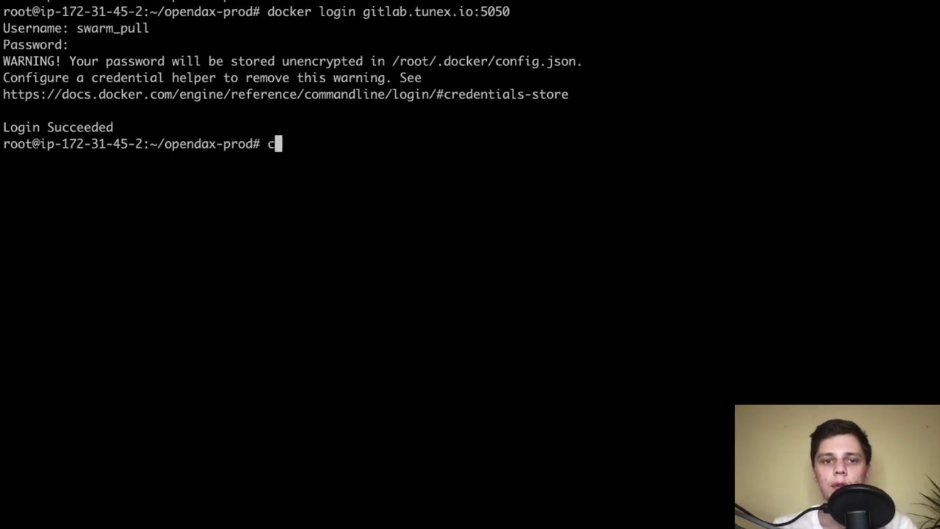
type("lear")
key("Return")
key("Return")
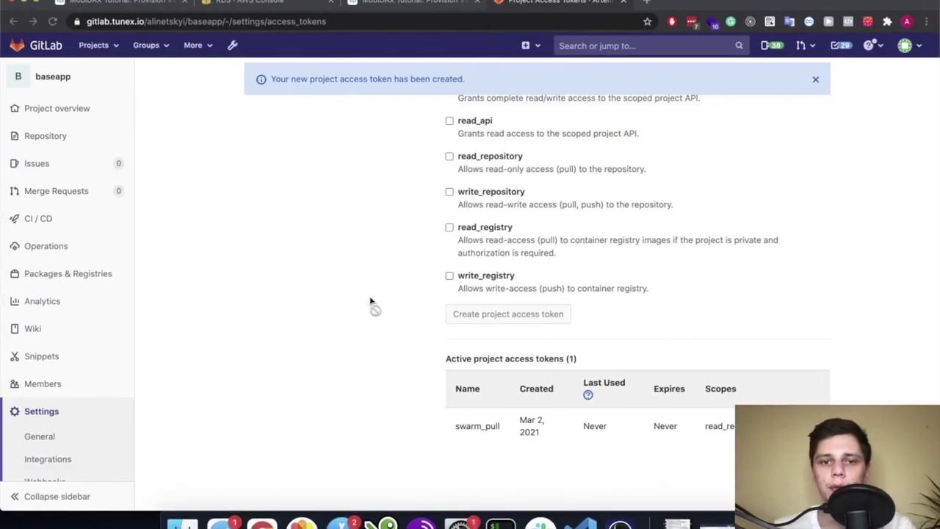
Deploy compose/frontend.yaml to the opendax stack using the tutorial's command
left_click(409, 3)
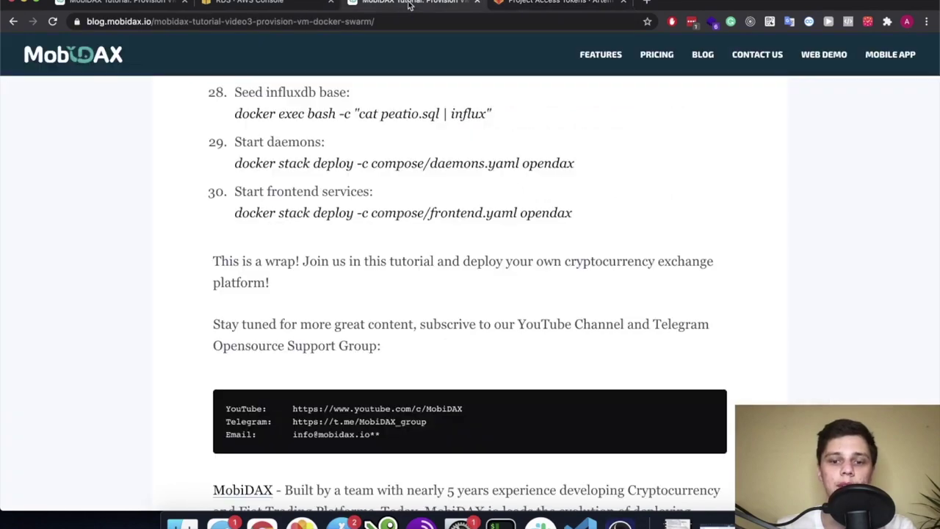
scroll(353, 349, "up", 1)
left_click_drag(579, 240, 234, 239)
key("super+c")
key("super+Tab")
key("super+v")
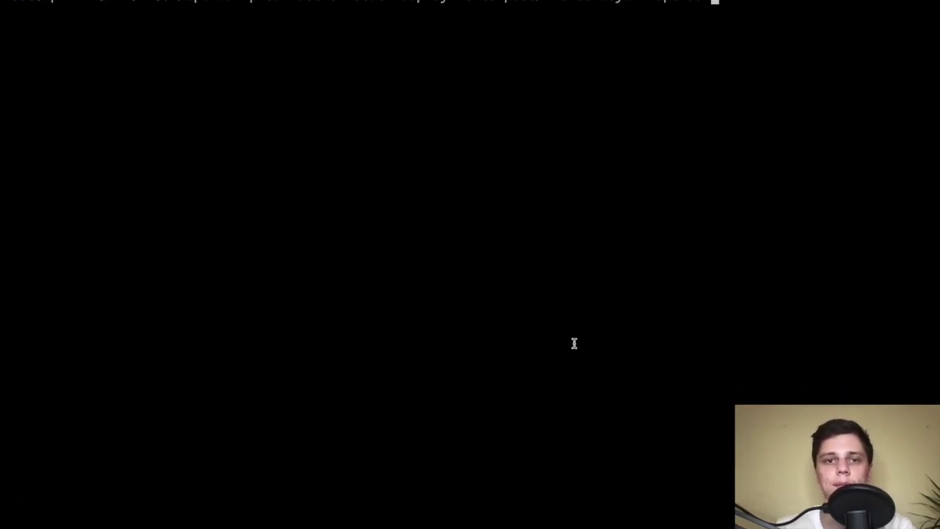
key("Return")
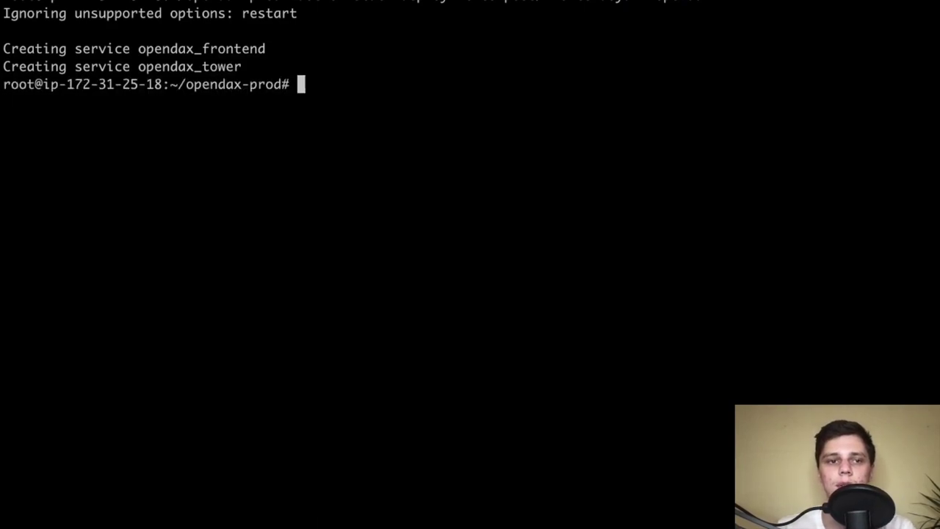
Run docker service ls and note opendax_mailer and opendax_market_ticker at 0/1 replicas
key("Return")
key("Return")
key("Return")
key("Return")
key("Return")
key("Return")
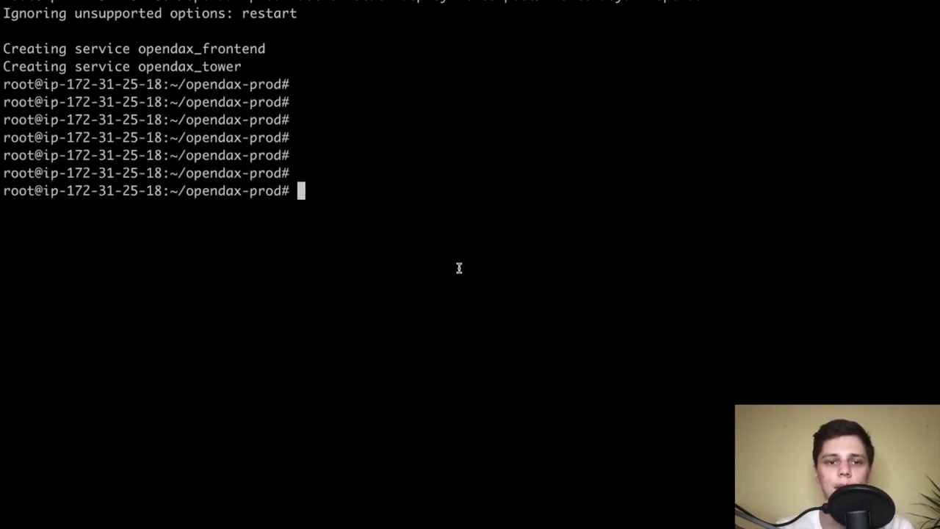
type("docker service ls")
key("Return")
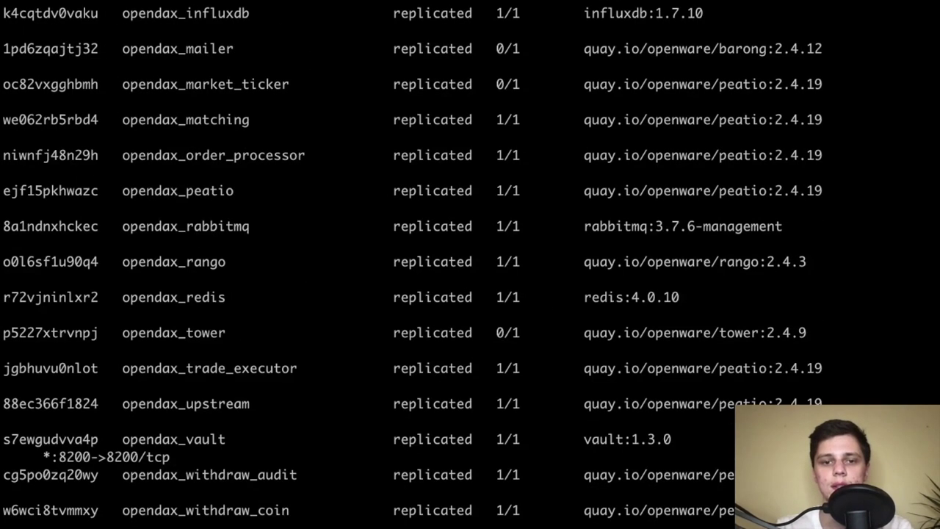
scroll(448, 266, "up", 3)
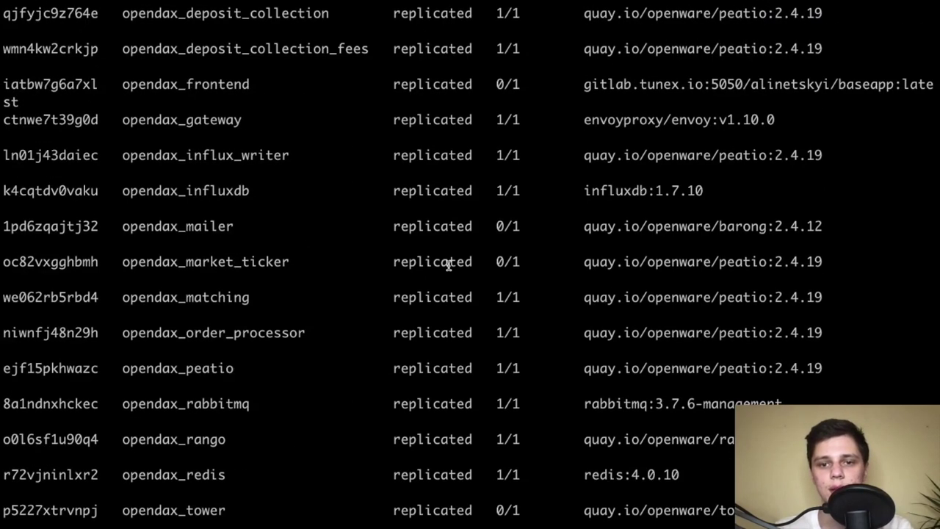
triple_click(484, 235)
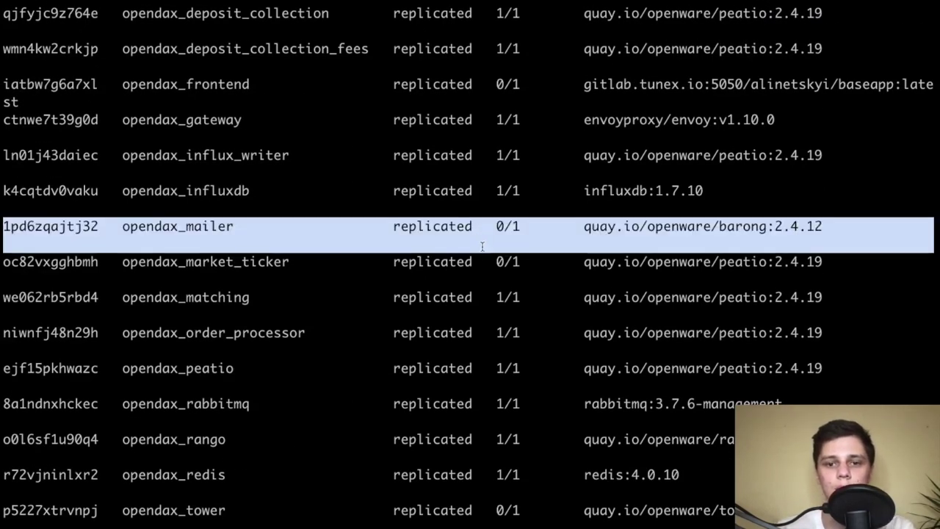
triple_click(482, 262)
scroll(485, 176, "up", 4)
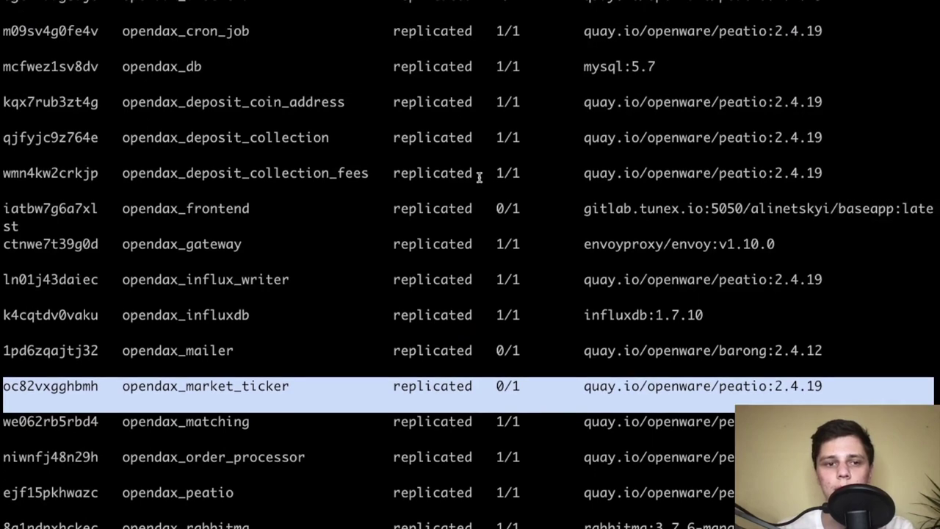
triple_click(478, 193)
left_click(478, 216)
Review the opendax_tower, opendax_redis and opendax_frontend (0/1) rows in the service listing
scroll(478, 215, "up", 3)
scroll(478, 218, "down", 6)
scroll(478, 218, "down", 6)
triple_click(468, 343)
left_click(507, 340)
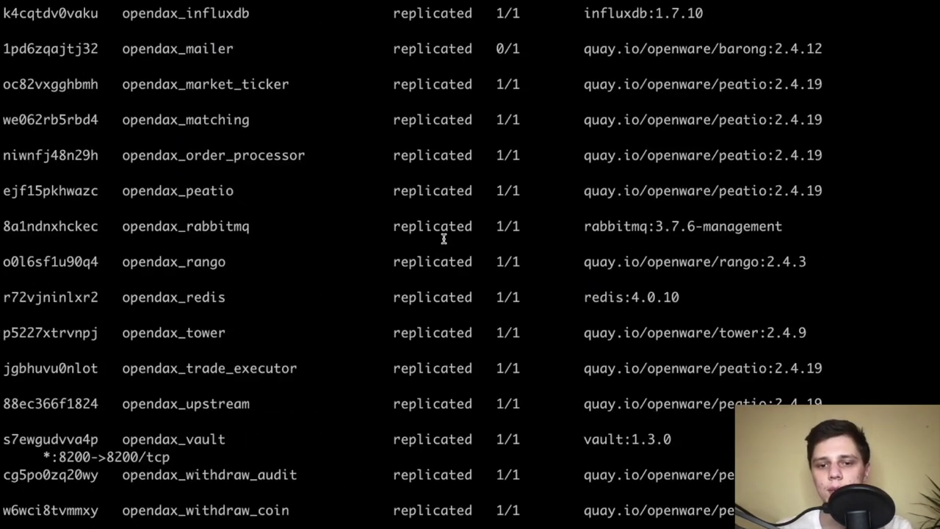
scroll(443, 239, "up", 4)
triple_click(531, 468)
scroll(530, 468, "down", 2)
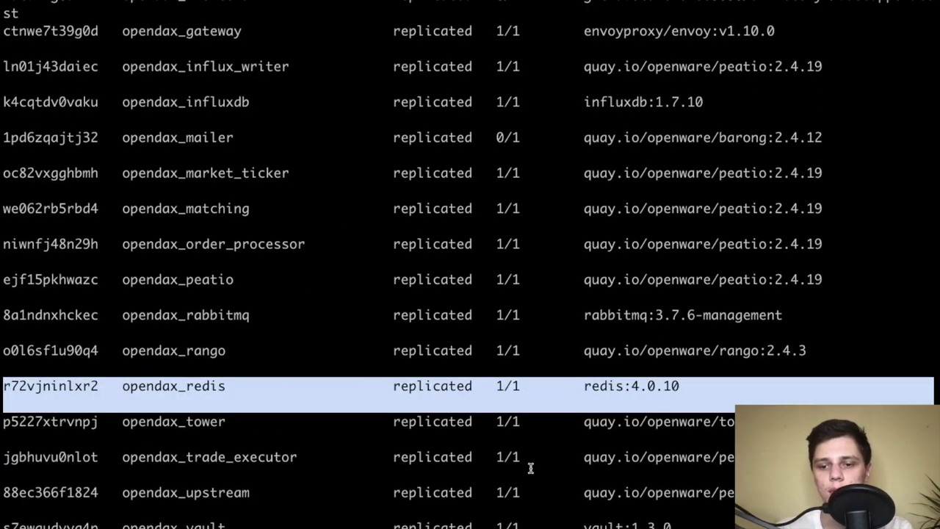
double_click(562, 421)
left_click(562, 421)
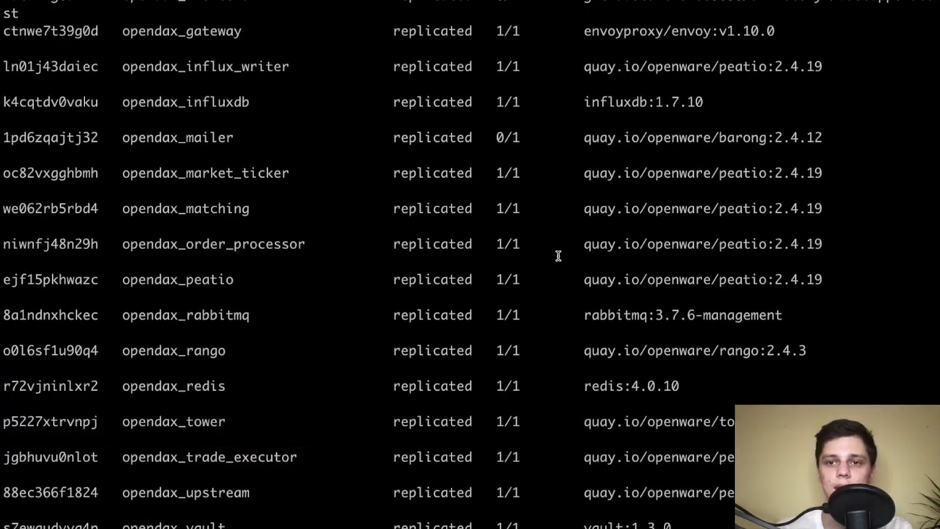
scroll(558, 254, "up", 3)
triple_click(508, 62)
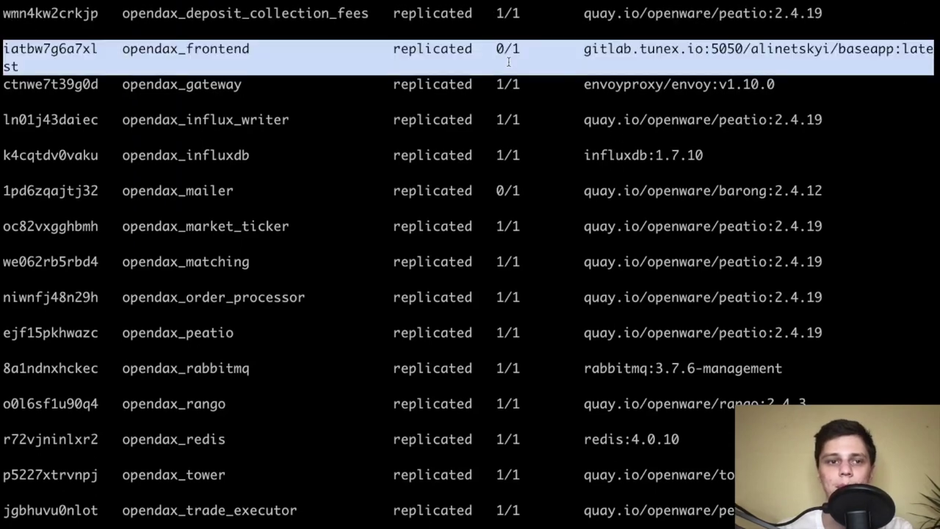
left_click(188, 51)
Try docker ps --no-trunc opendax_frontend to check the frontend containers
double_click(196, 51)
scroll(231, 98, "down", 4)
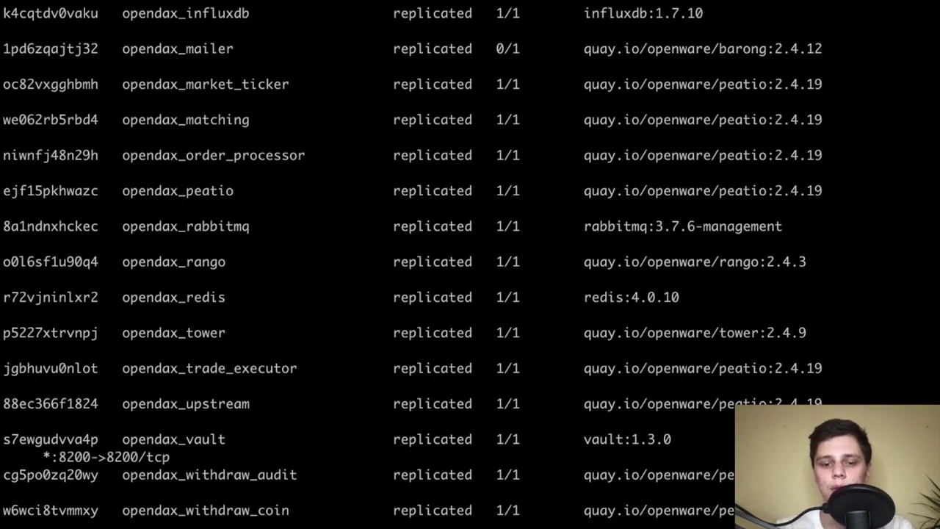
key("Return")
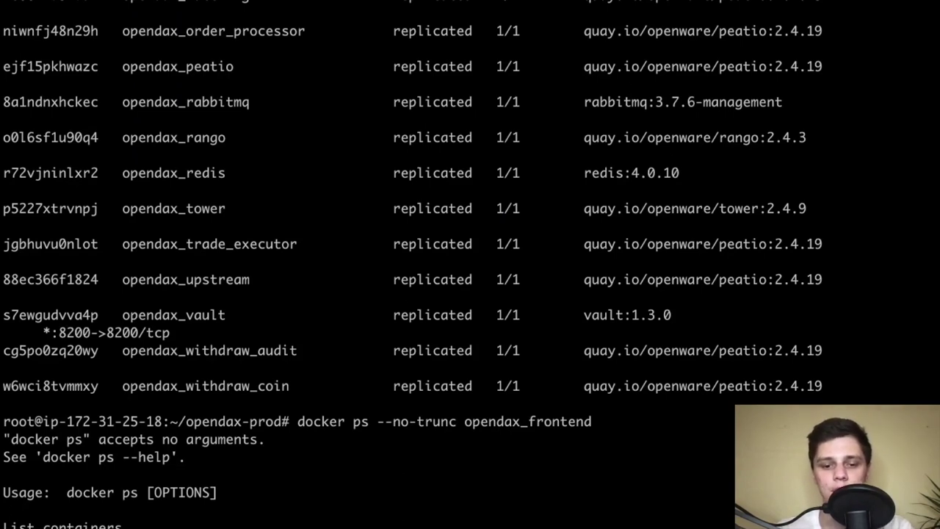
Run docker service ps --no-trunc opendax_frontend and read the 'No such image' rejections
key("Return")
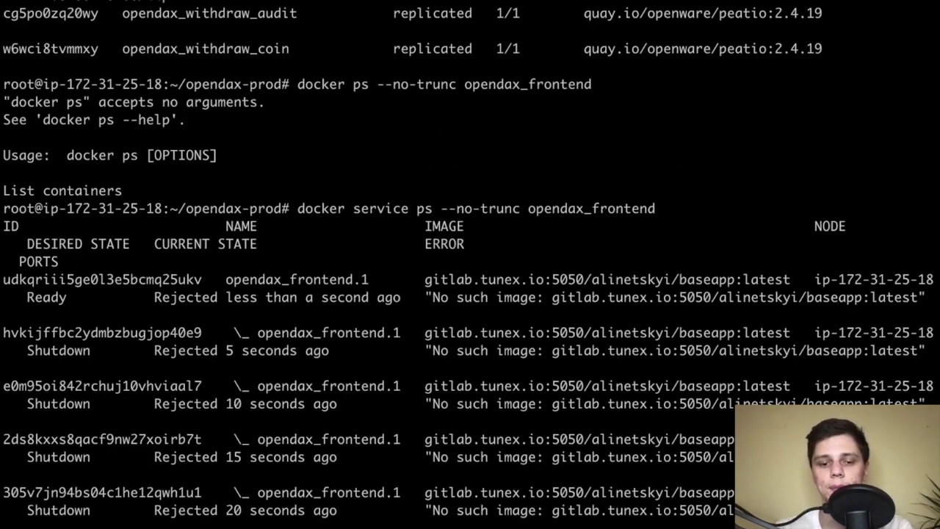
triple_click(649, 305)
left_click(650, 303)
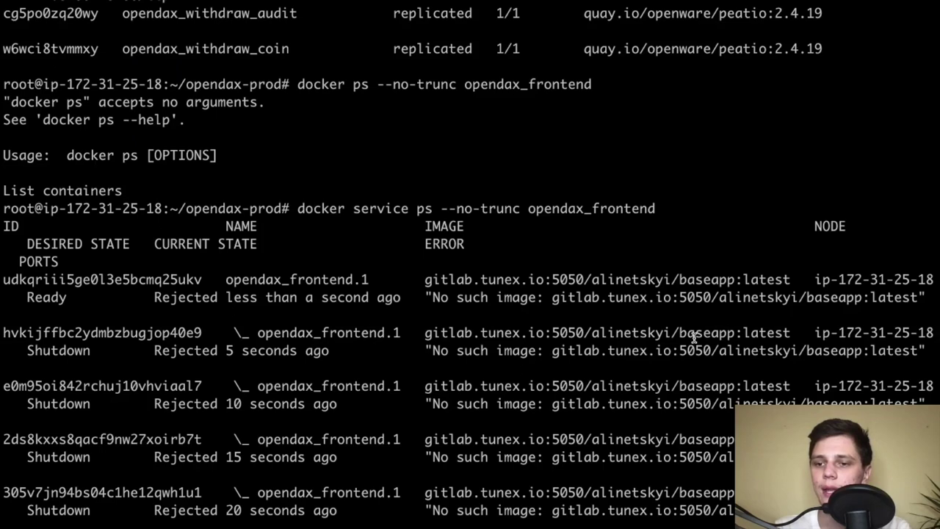
triple_click(580, 292)
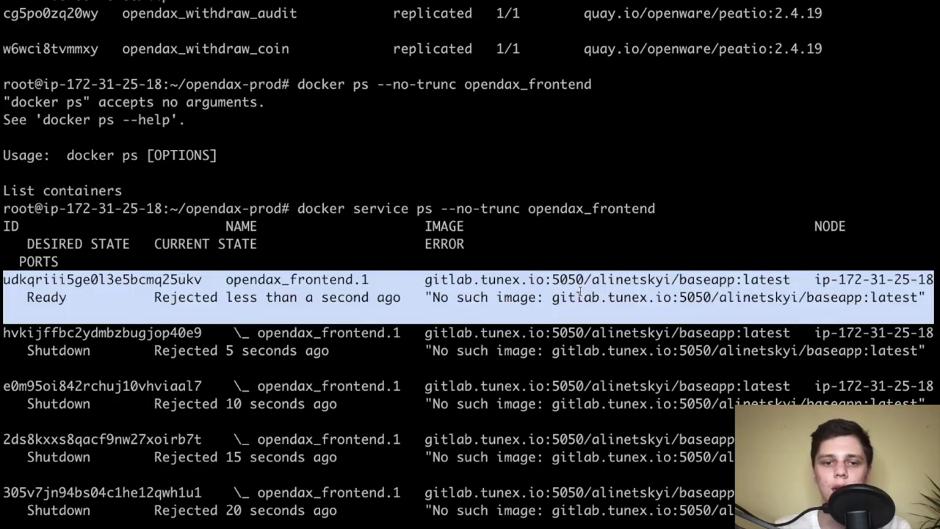
key("ctrl+Left")
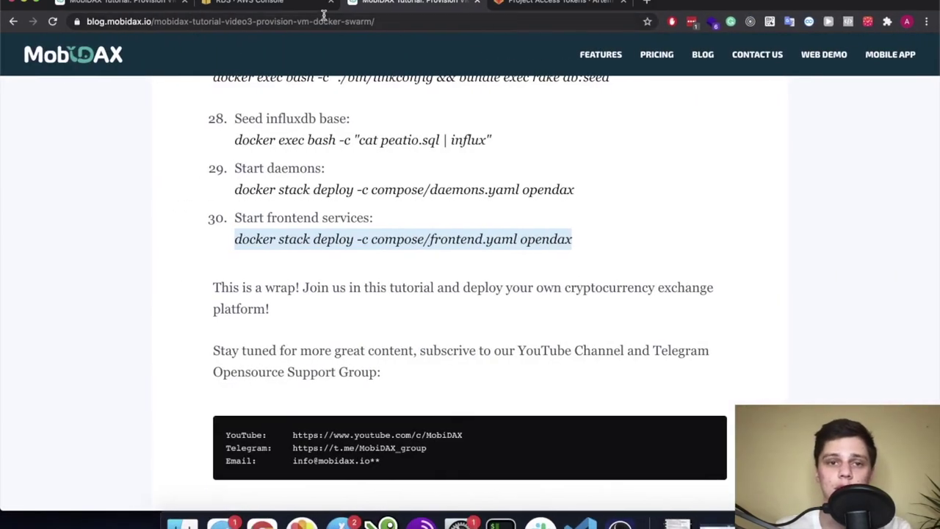
Copy the image push command from the baseapp project's Container Registry CLI instructions
left_click(540, 3)
scroll(210, 241, "up", 2)
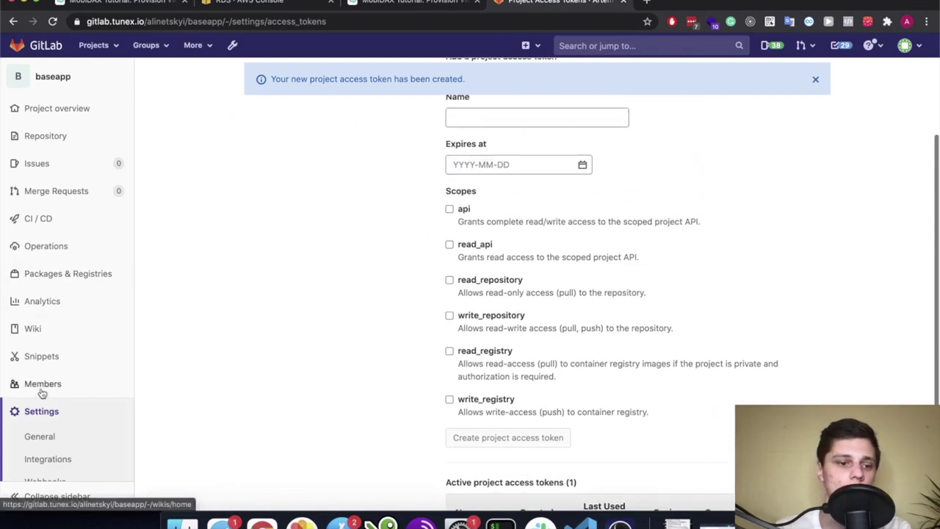
left_click(162, 296)
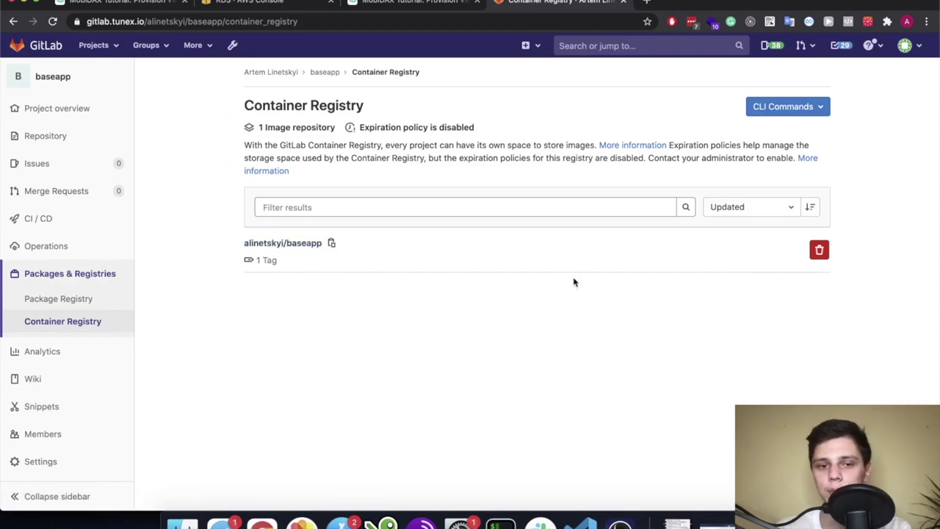
left_click(783, 106)
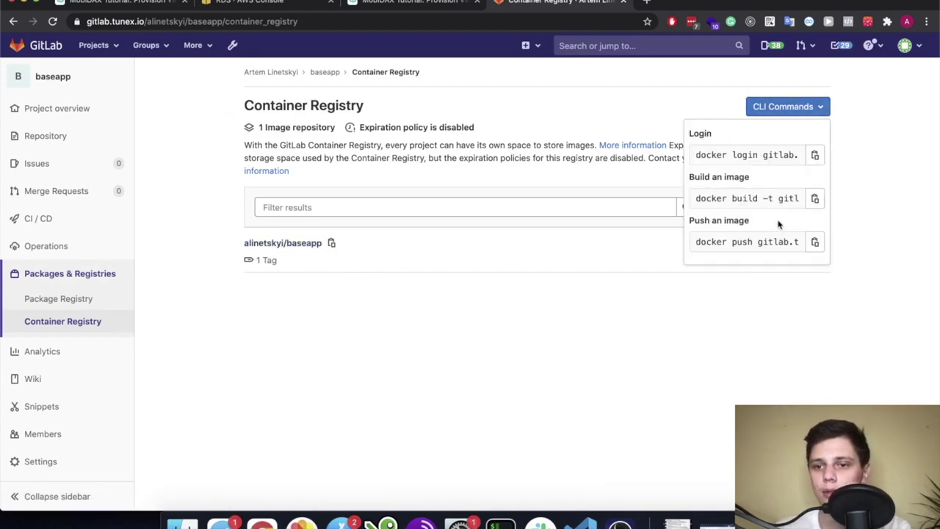
left_click(814, 244)
key("ctrl+Right")
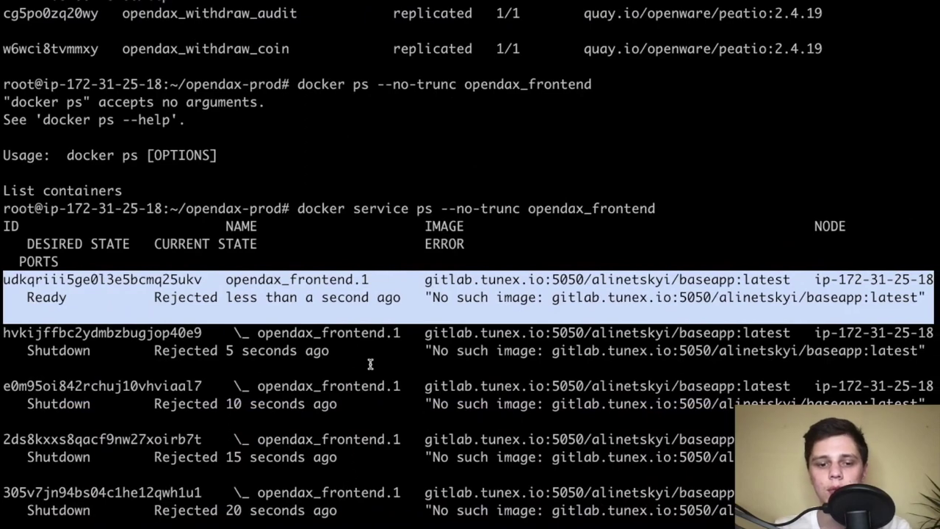
Push and pull the gitlab.tunex.io:5050/alinetskyi/baseapp image on the swarm host
left_click(370, 363)
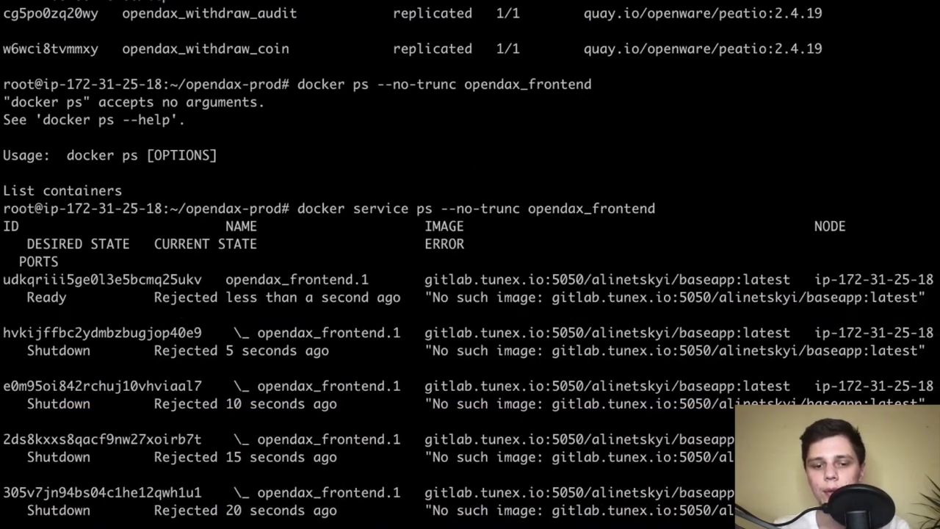
key("Return")
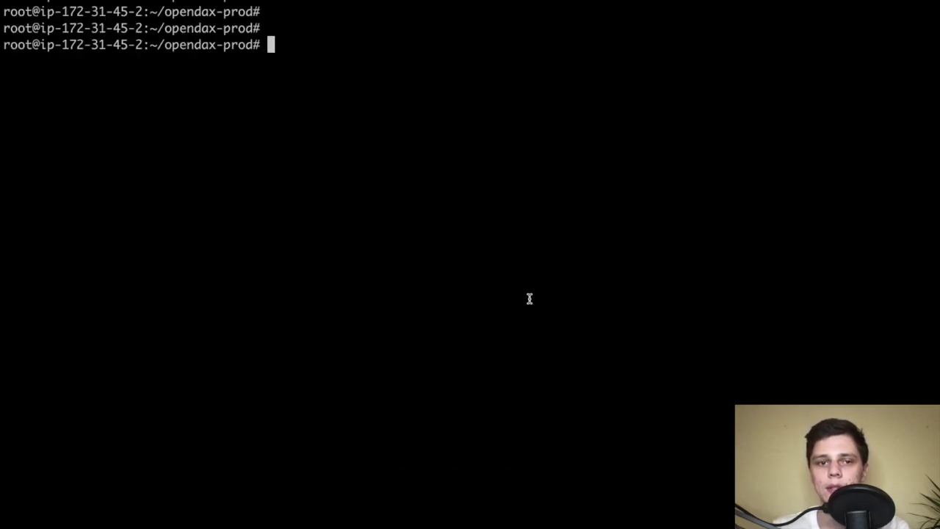
type("docker push gitlab.tunex.io:5050/alinetskyi/baseapp")
key("Return")
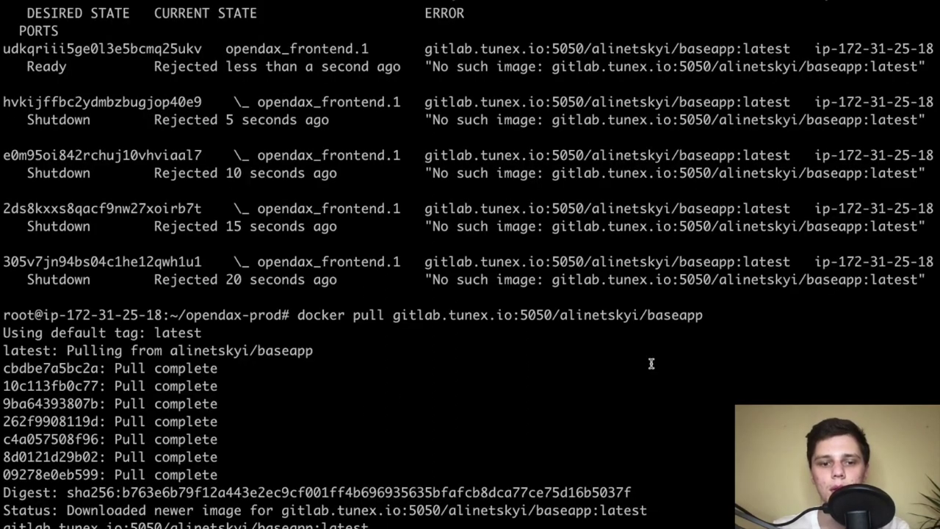
left_click_drag(710, 315, 299, 316)
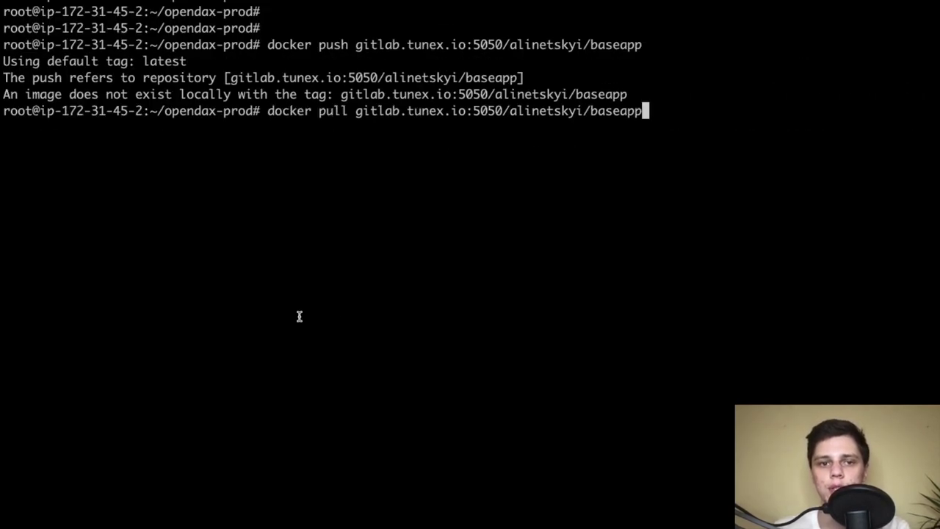
key("Return")
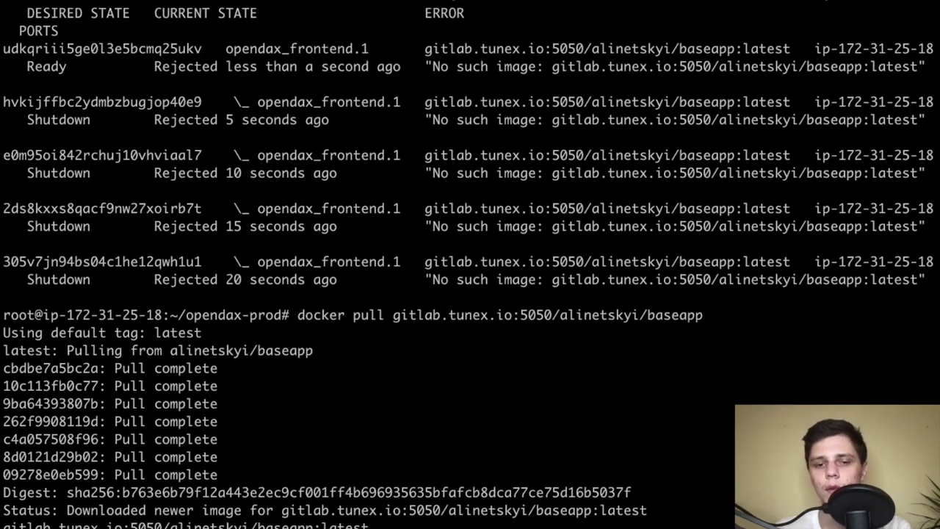
Check the service listing to confirm opendax_frontend is at 1/1 replicas
scroll(489, 161, "up", 15)
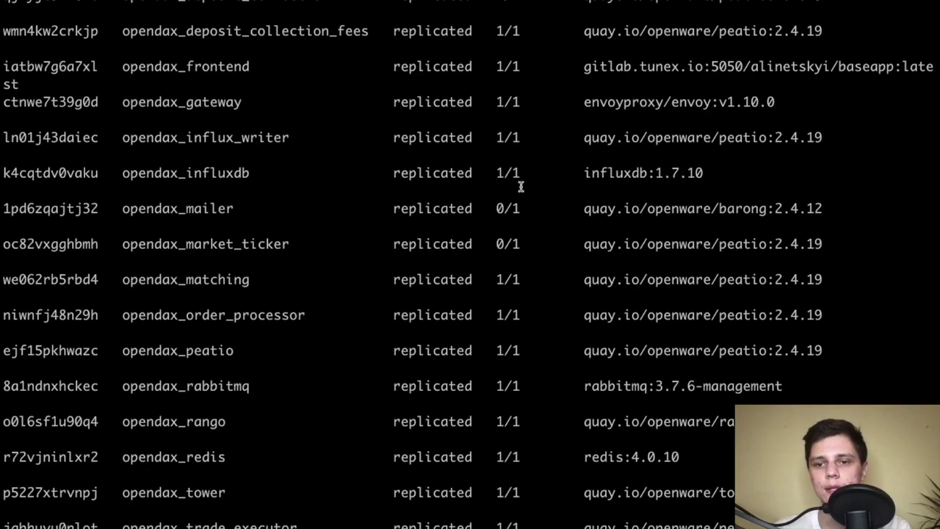
scroll(521, 186, "up", 9)
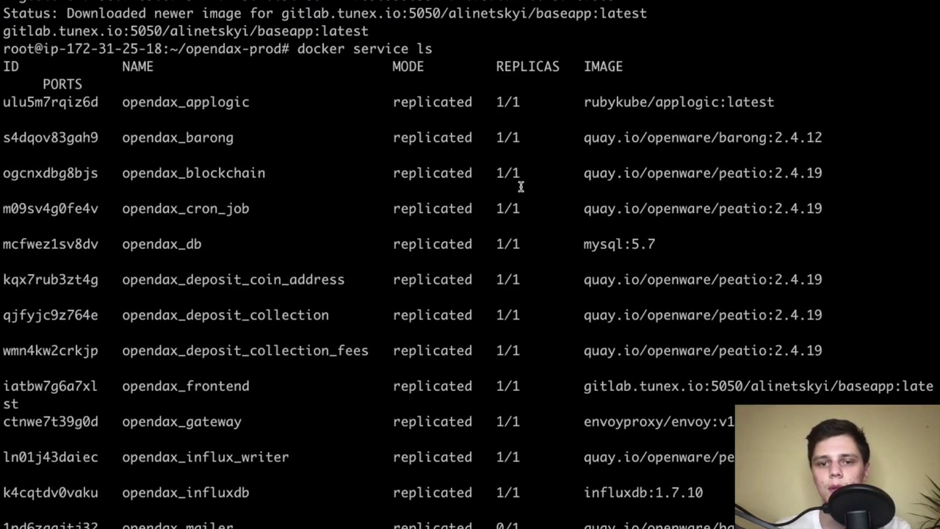
scroll(520, 296, "down", 3)
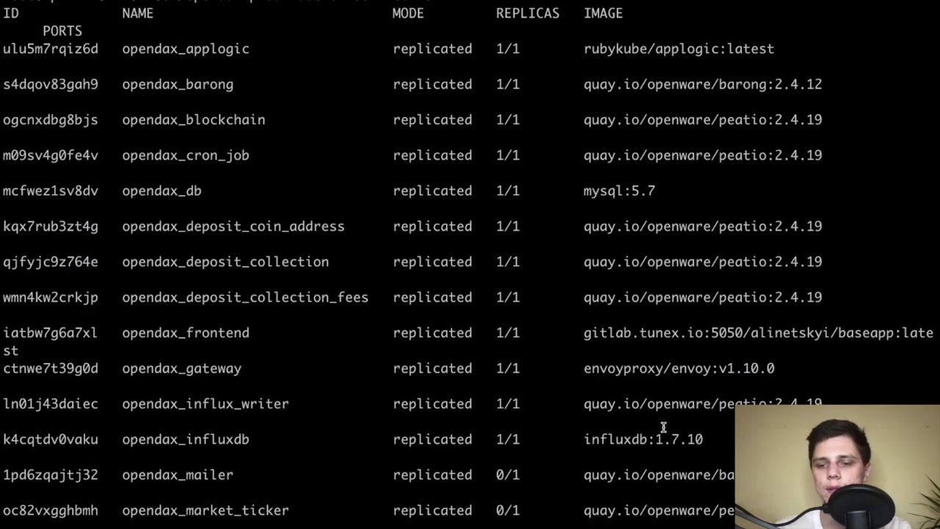
triple_click(796, 350)
left_click(796, 350)
scroll(625, 314, "down", 2)
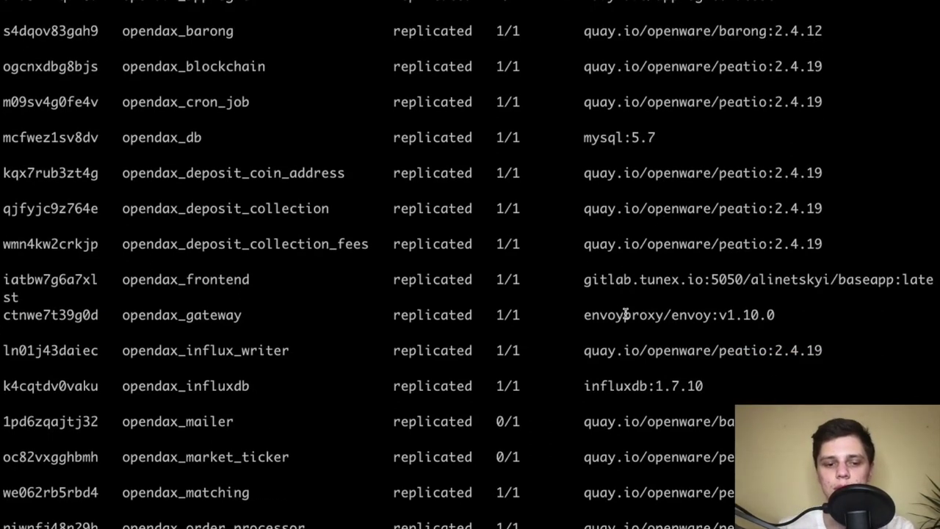
scroll(625, 314, "down", 3)
scroll(625, 315, "down", 1)
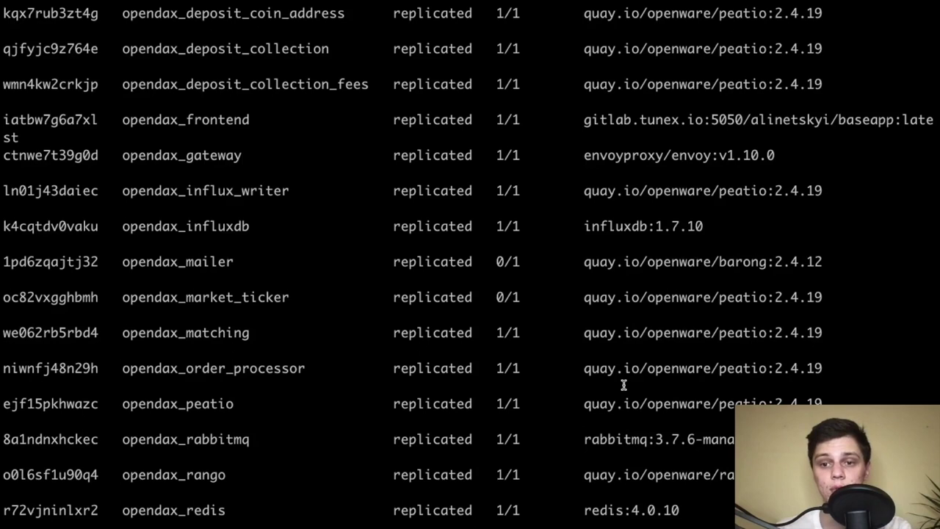
scroll(623, 384, "down", 5)
key("ctrl+Left")
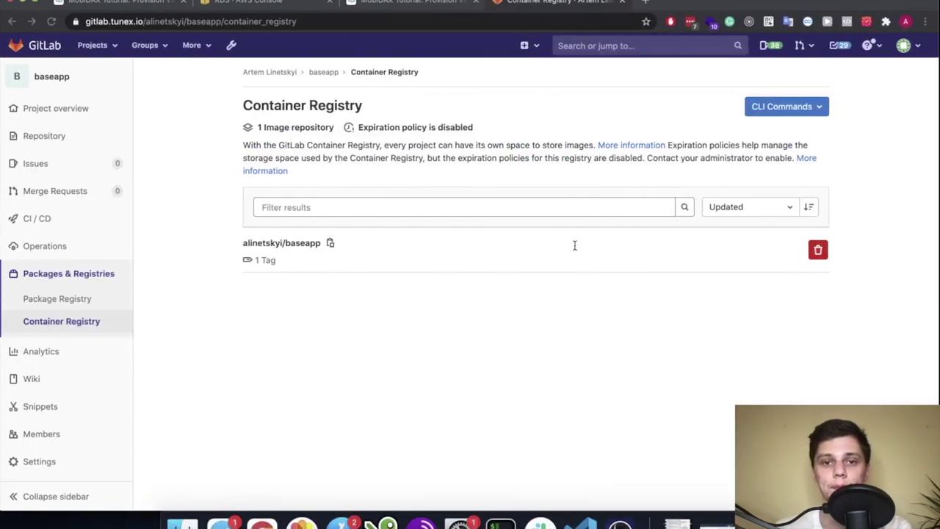
Glance at the MobiDAX tutorial, then return to the server terminal
key("ctrl+Left")
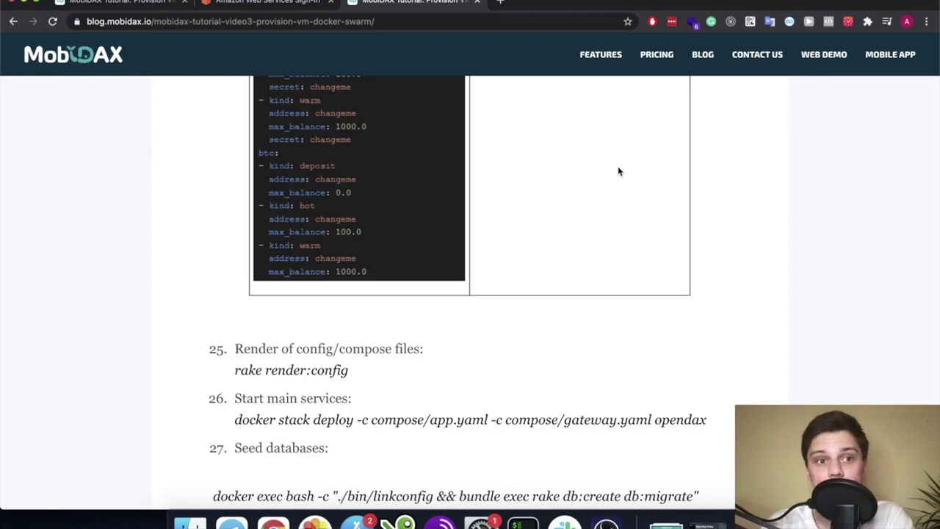
key("ctrl+Right")
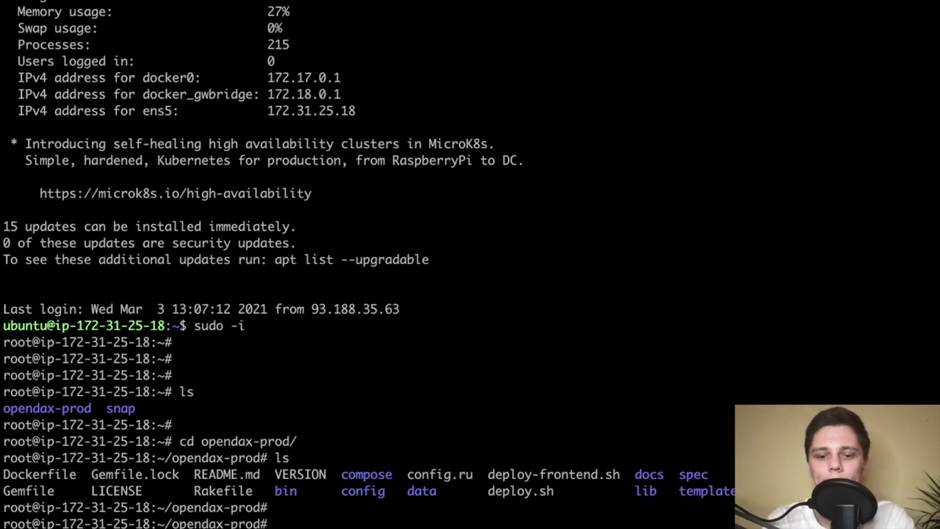
Mute the sound, cat config/barong/seeds.yml, and select the admin password
key("XF86AudioMute")
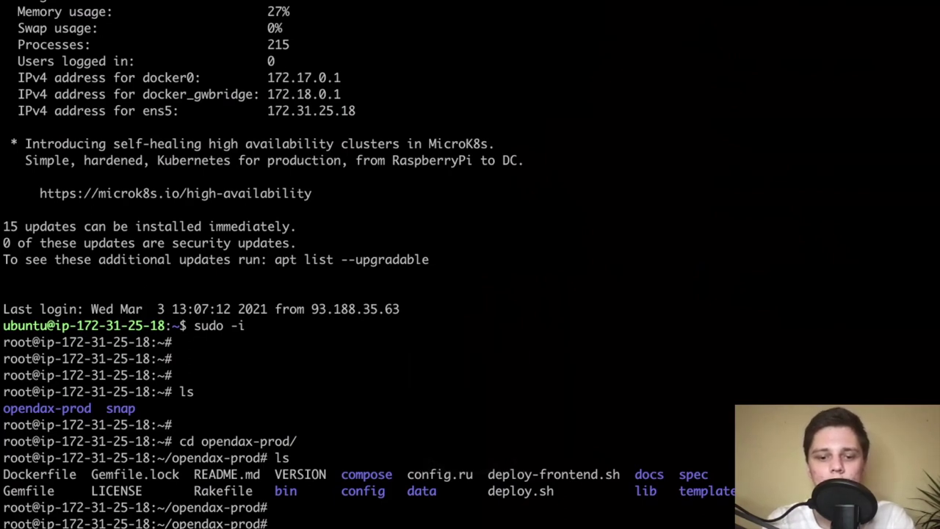
key("Return")
type("cat config/barong")
key("Tab")
key("Tab")
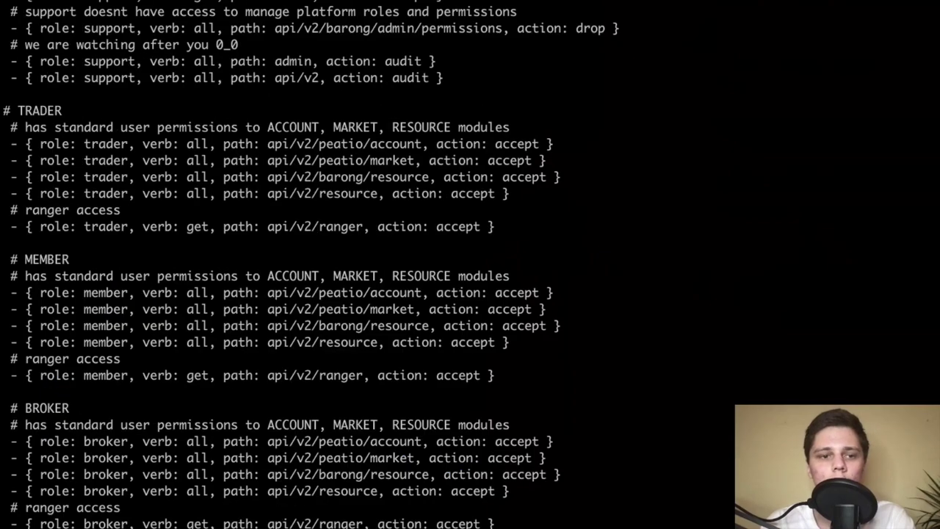
scroll(240, 168, "up", 15)
scroll(240, 168, "up", 10)
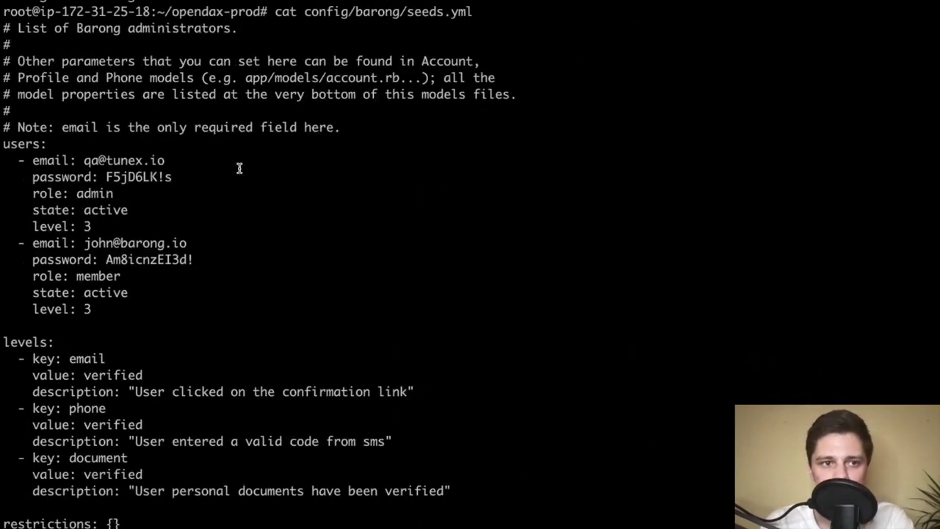
mouse_move(173, 226)
left_mouse_down()
mouse_move(108, 227)
mouse_move(173, 227)
left_mouse_up()
left_click(109, 227)
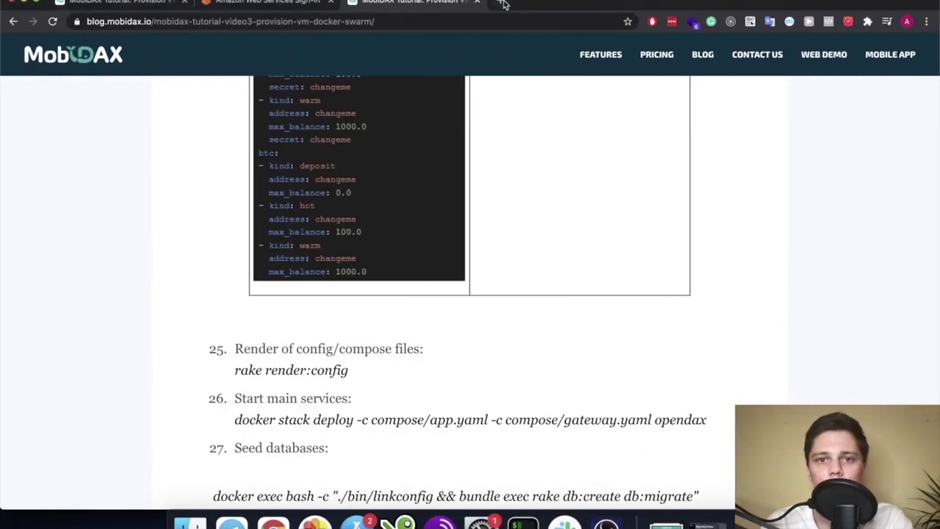
Load the Bitsite exchange at trade.bitsite.eu in a new browser tab
left_click(502, 3)
type("trade")
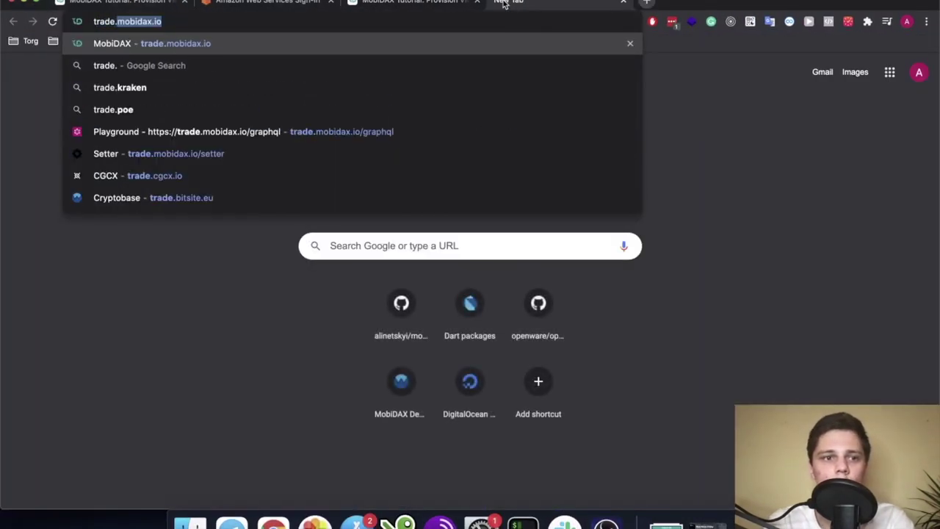
type(".bi")
key("Return")
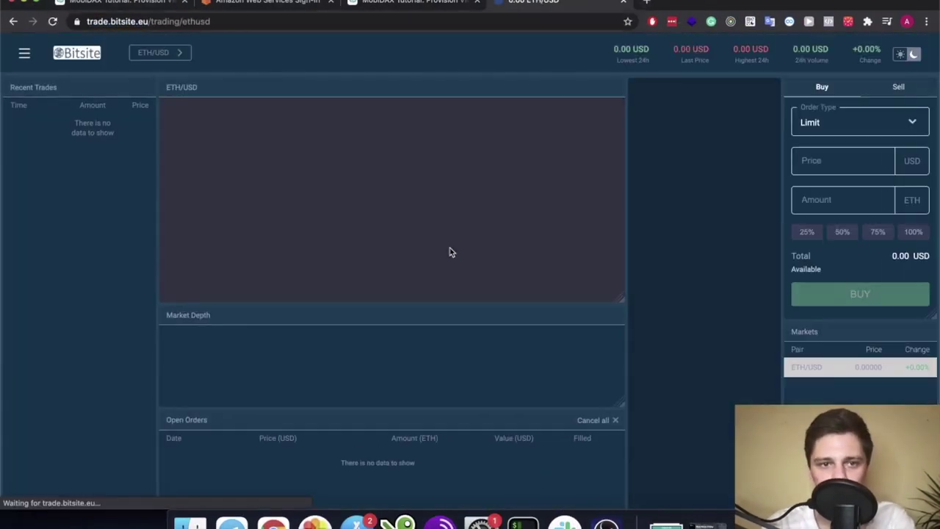
Sign in to the exchange with the admin account's e-mail
left_click(26, 53)
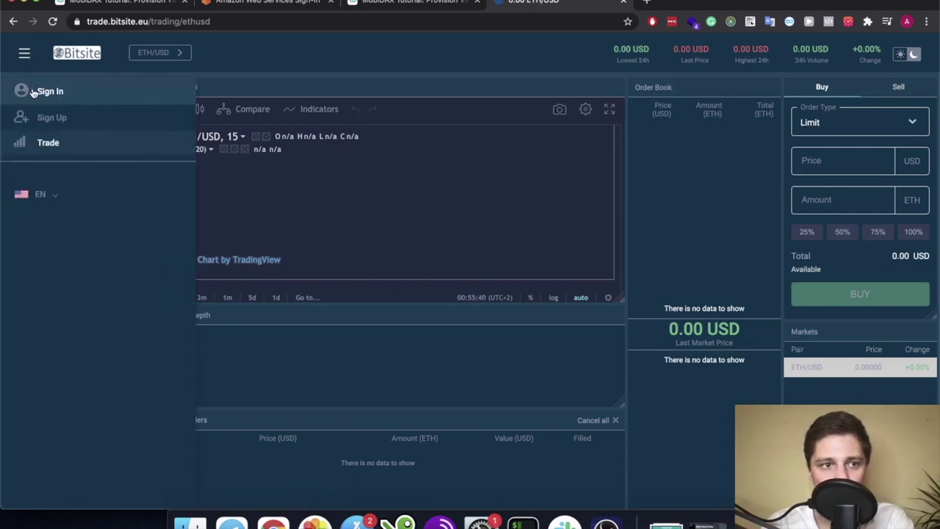
left_click(45, 91)
left_click(448, 164)
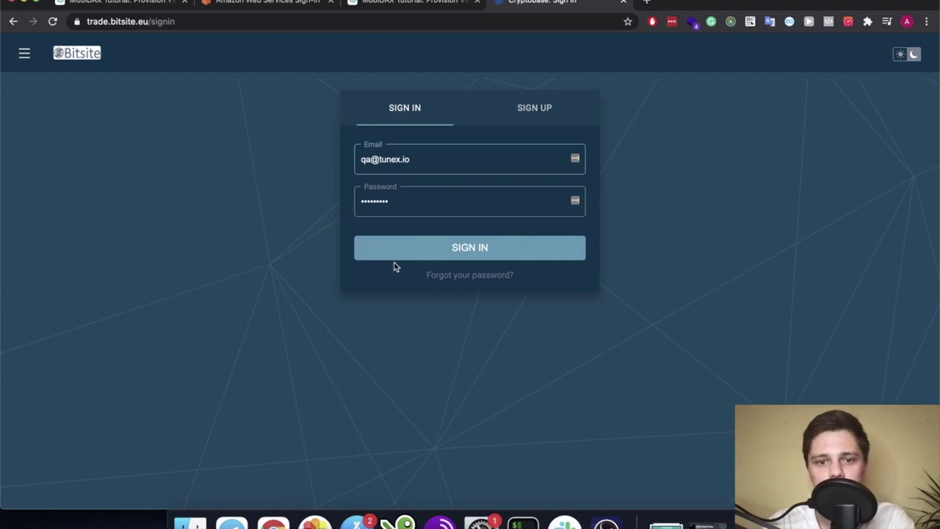
left_click(399, 247)
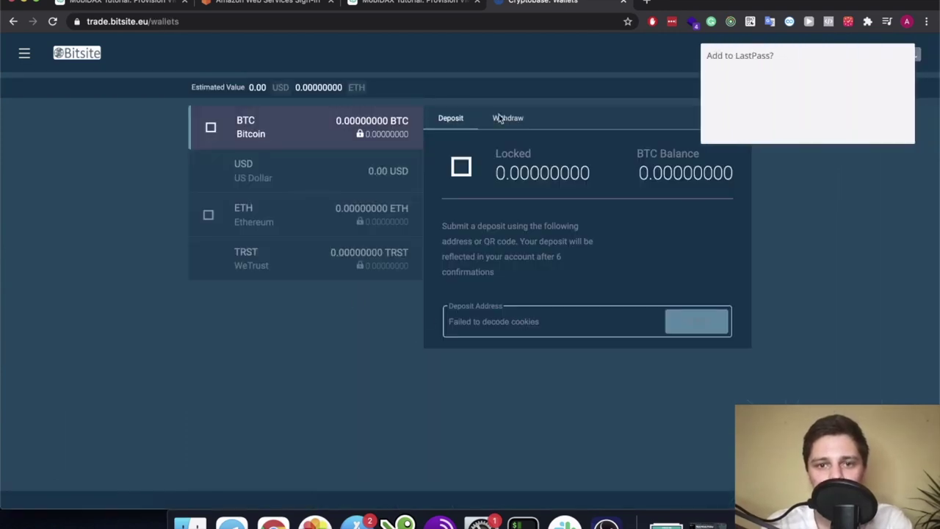
Dismiss the password-manager prompt, then view the ETH wallet and the Orders page
left_click(838, 126)
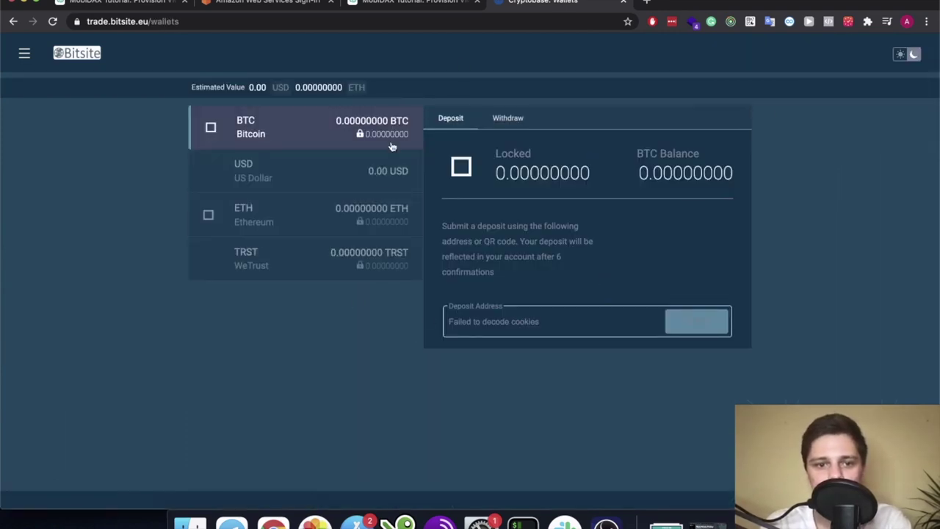
left_click(318, 224)
left_click(27, 54)
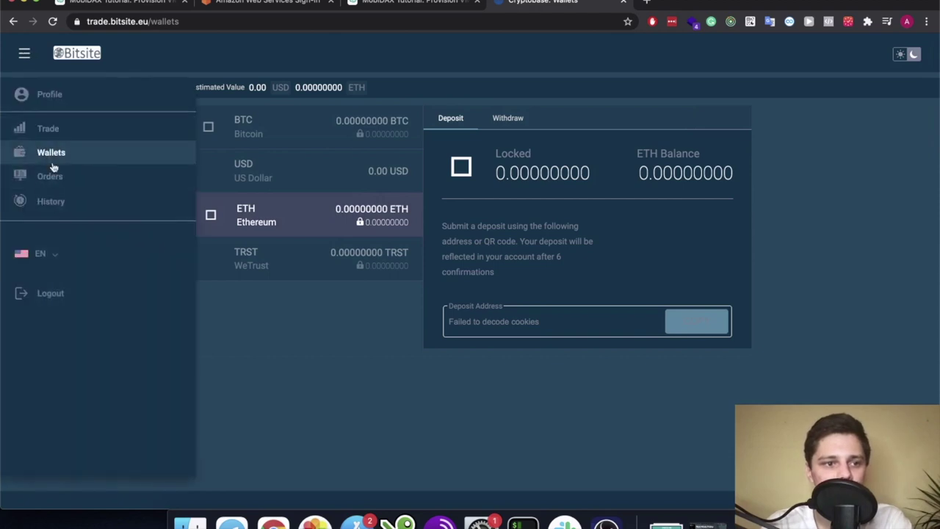
left_click(54, 170)
Visit the ETH/USD trading page, then the admin's Profile page
left_click(23, 54)
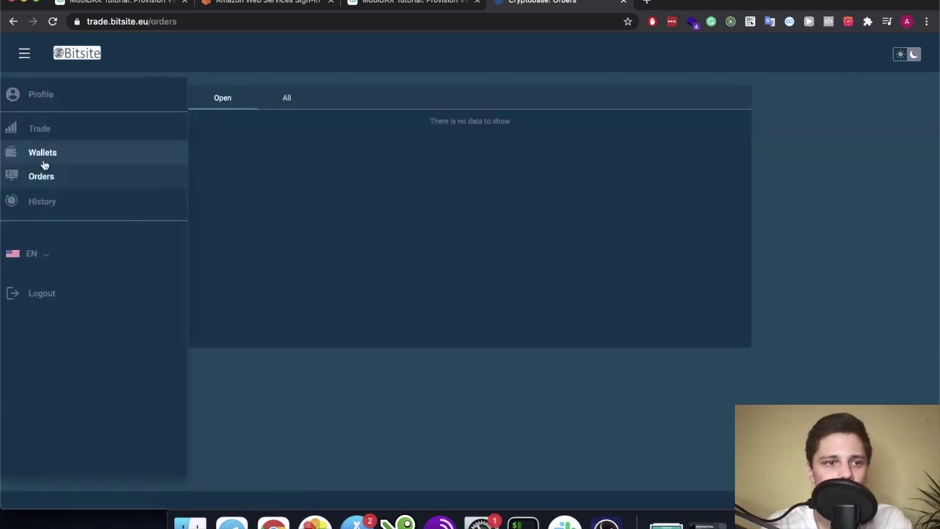
left_click(79, 131)
left_click(24, 55)
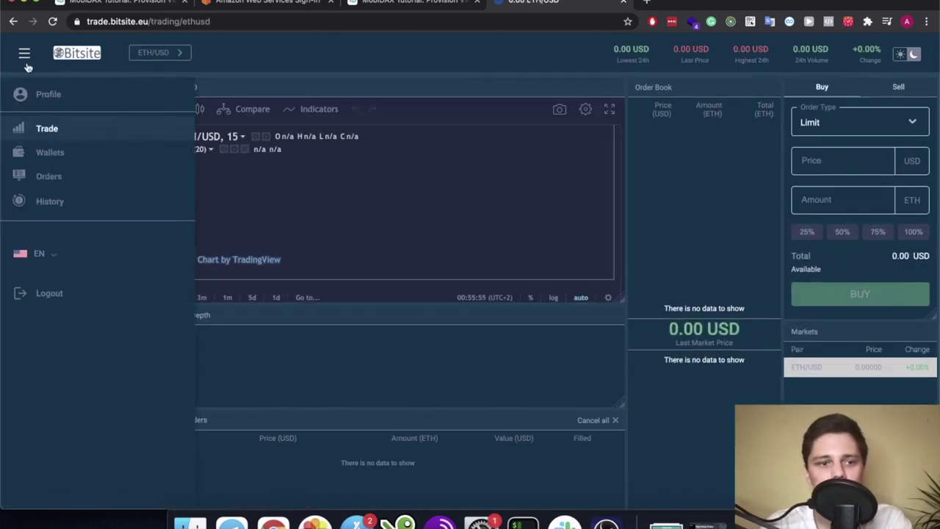
left_click(95, 94)
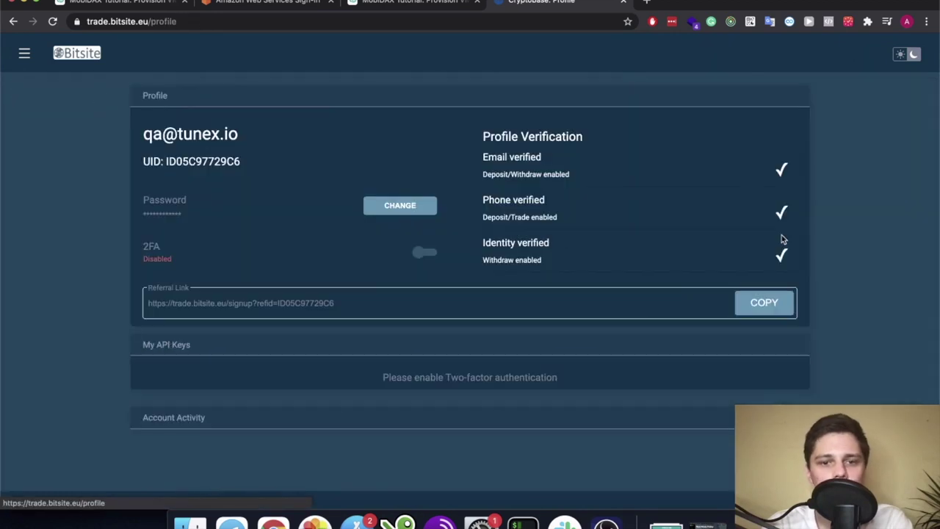
Scroll through the Profile page's verification details and return to the Profile
scroll(609, 343, "down", 10)
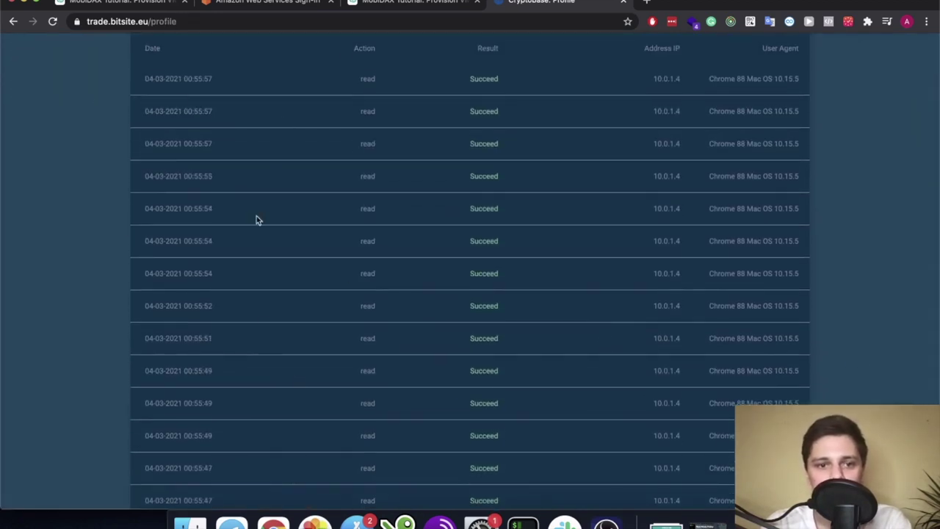
scroll(295, 235, "up", 5)
scroll(360, 299, "up", 6)
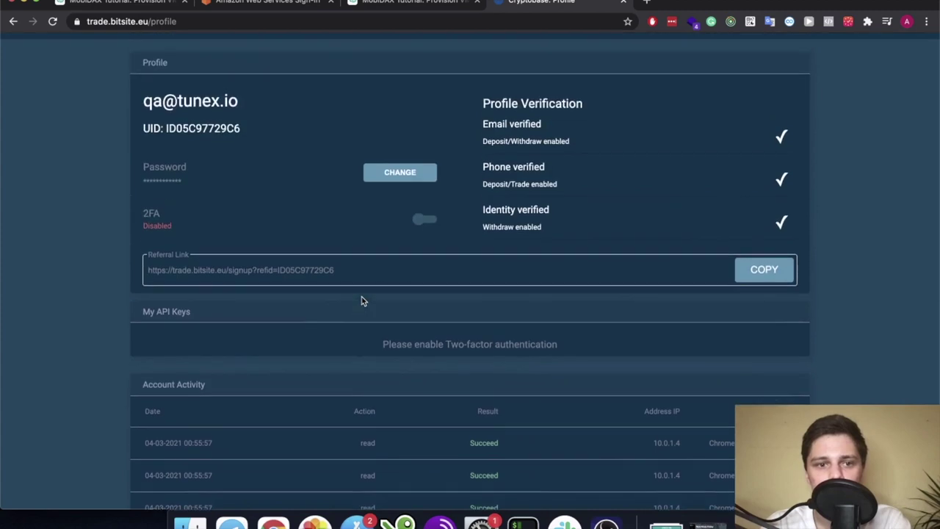
scroll(360, 299, "up", 1)
left_click(24, 57)
left_click(54, 94)
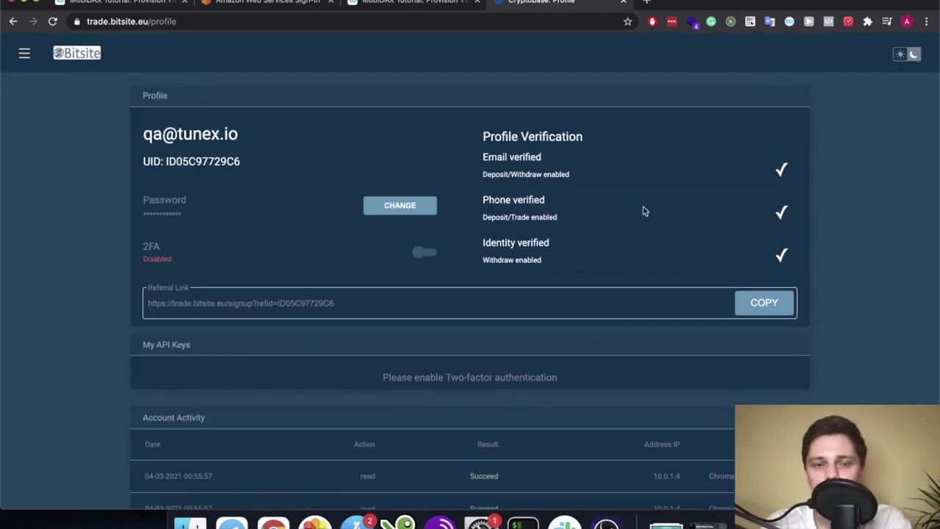